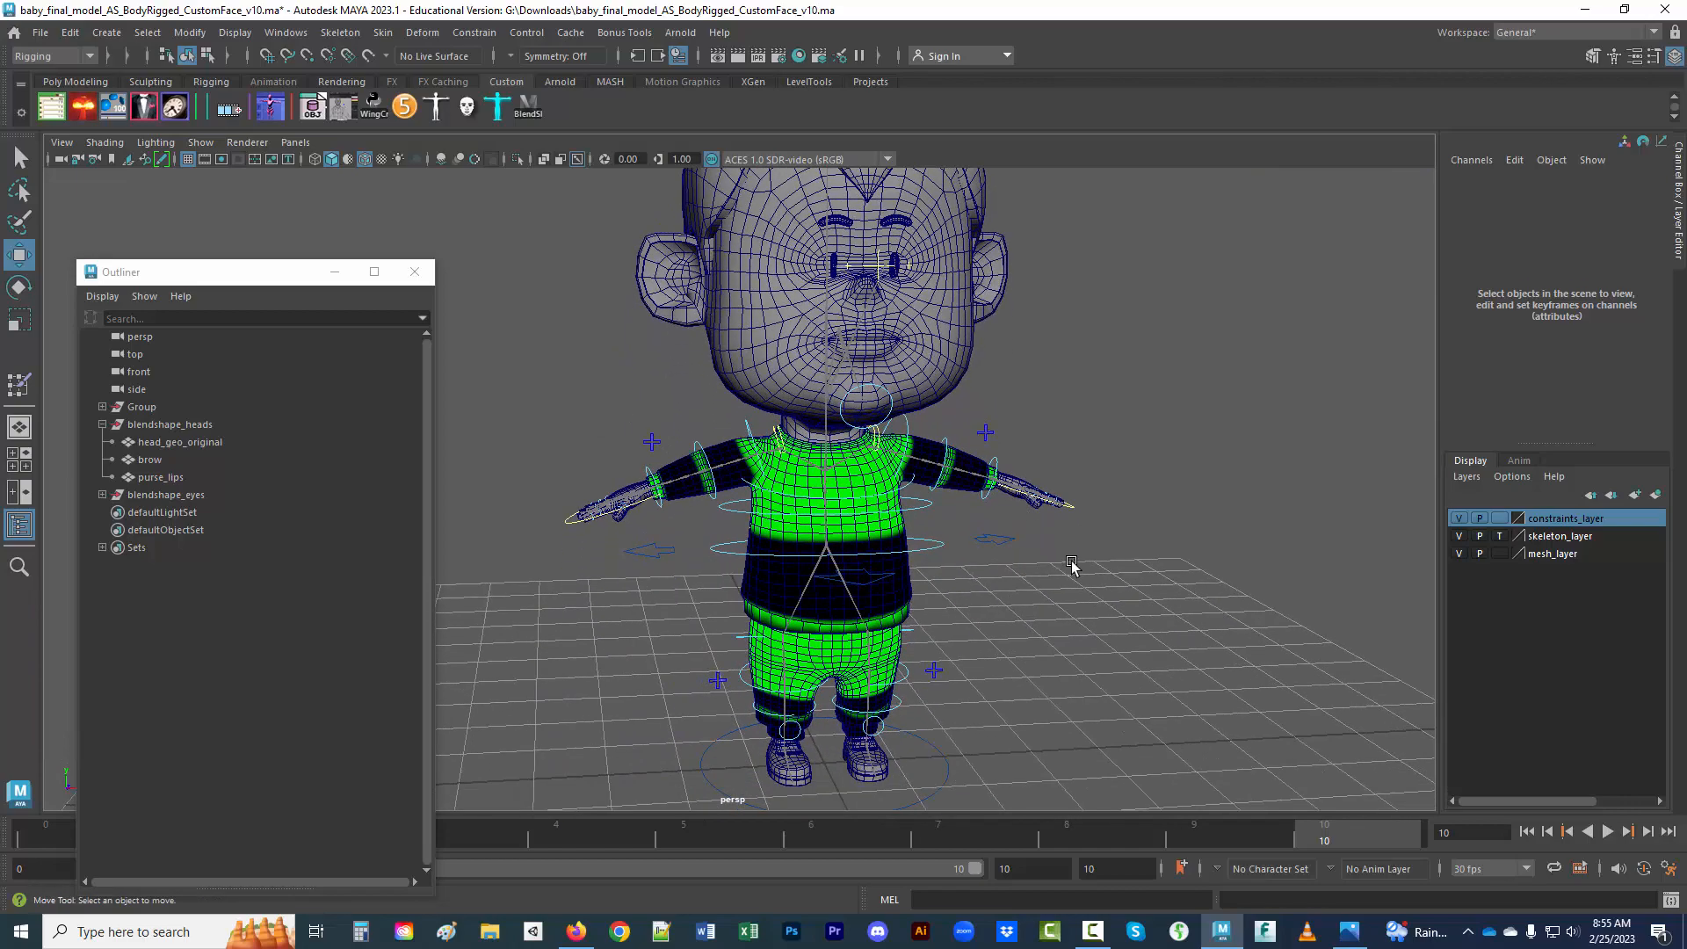
- Shift the character's eye aim control slightly sideways to a Translate X of about -0.2
middle_click_drag(1124, 453, 1106, 642, "alt")
left_click_drag(1107, 642, 1129, 638, "alt")
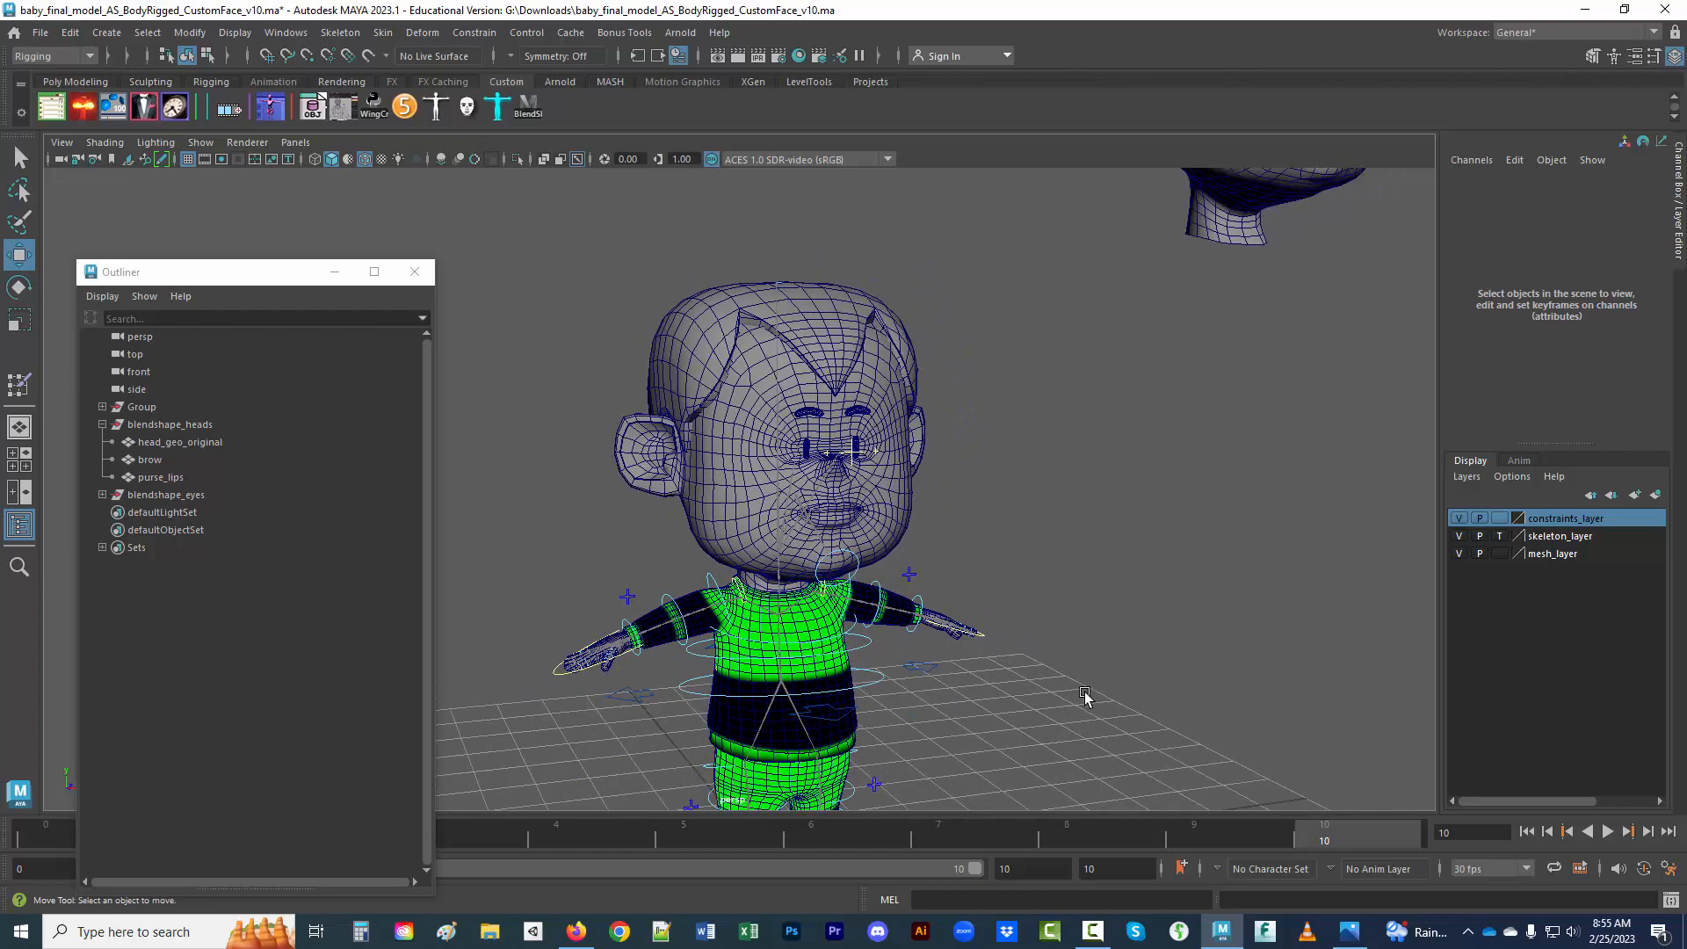
middle_click_drag(1086, 703, 1130, 585, "alt")
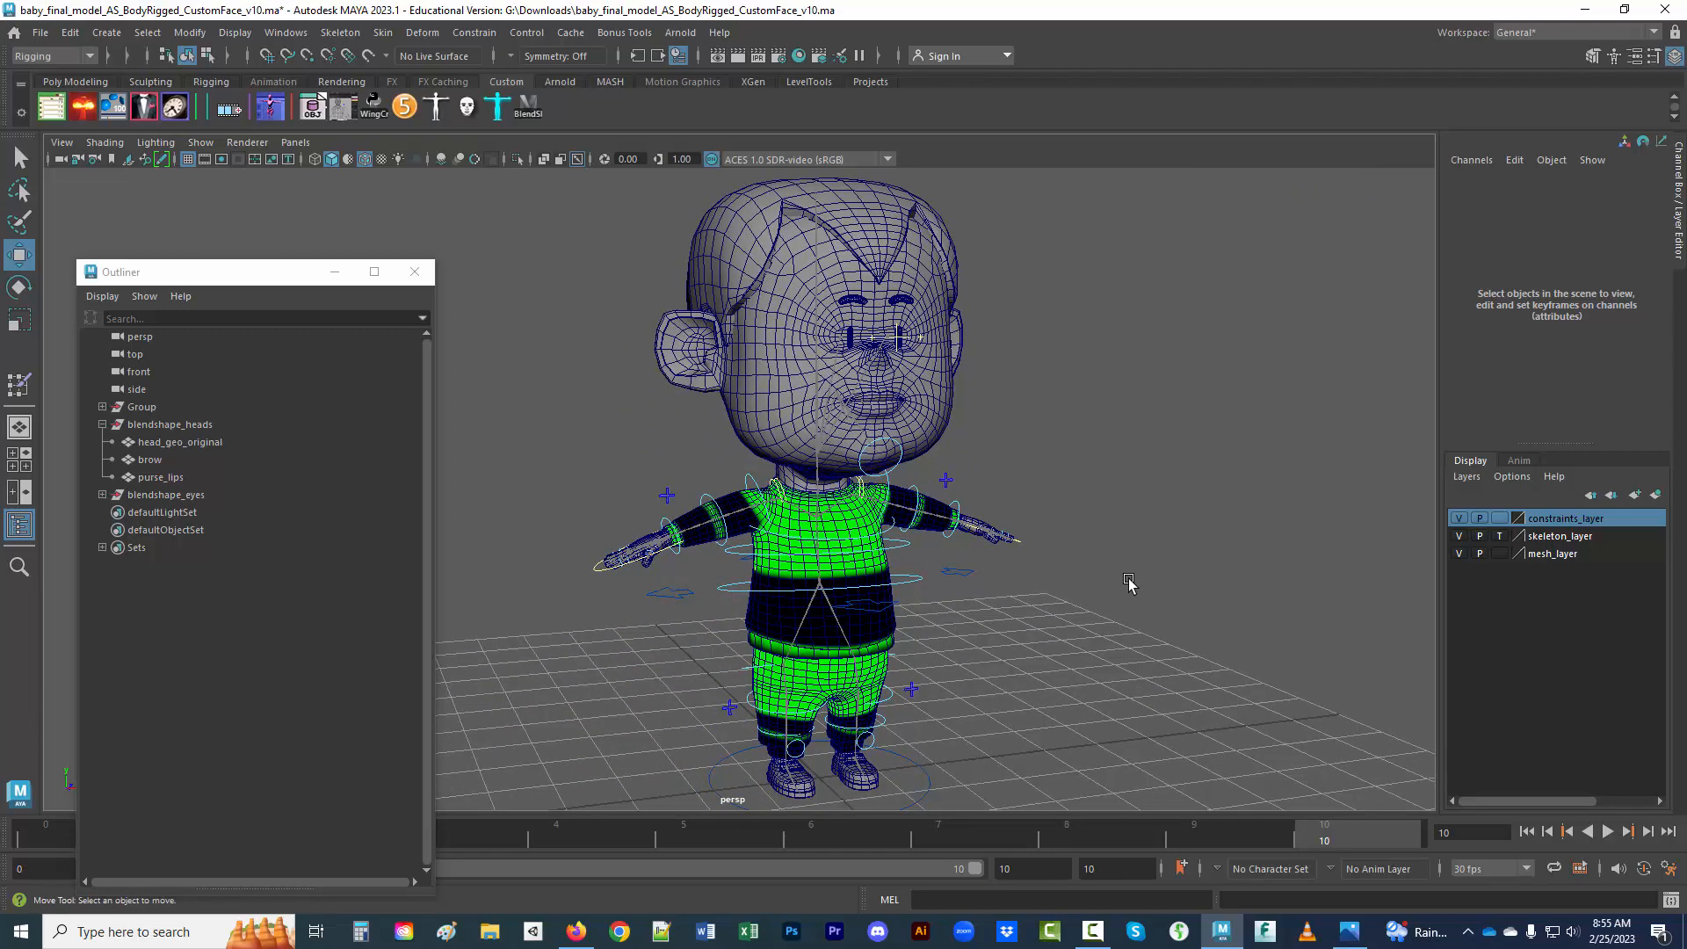
left_click(903, 340)
left_click_drag(1046, 496, 1068, 520, "alt")
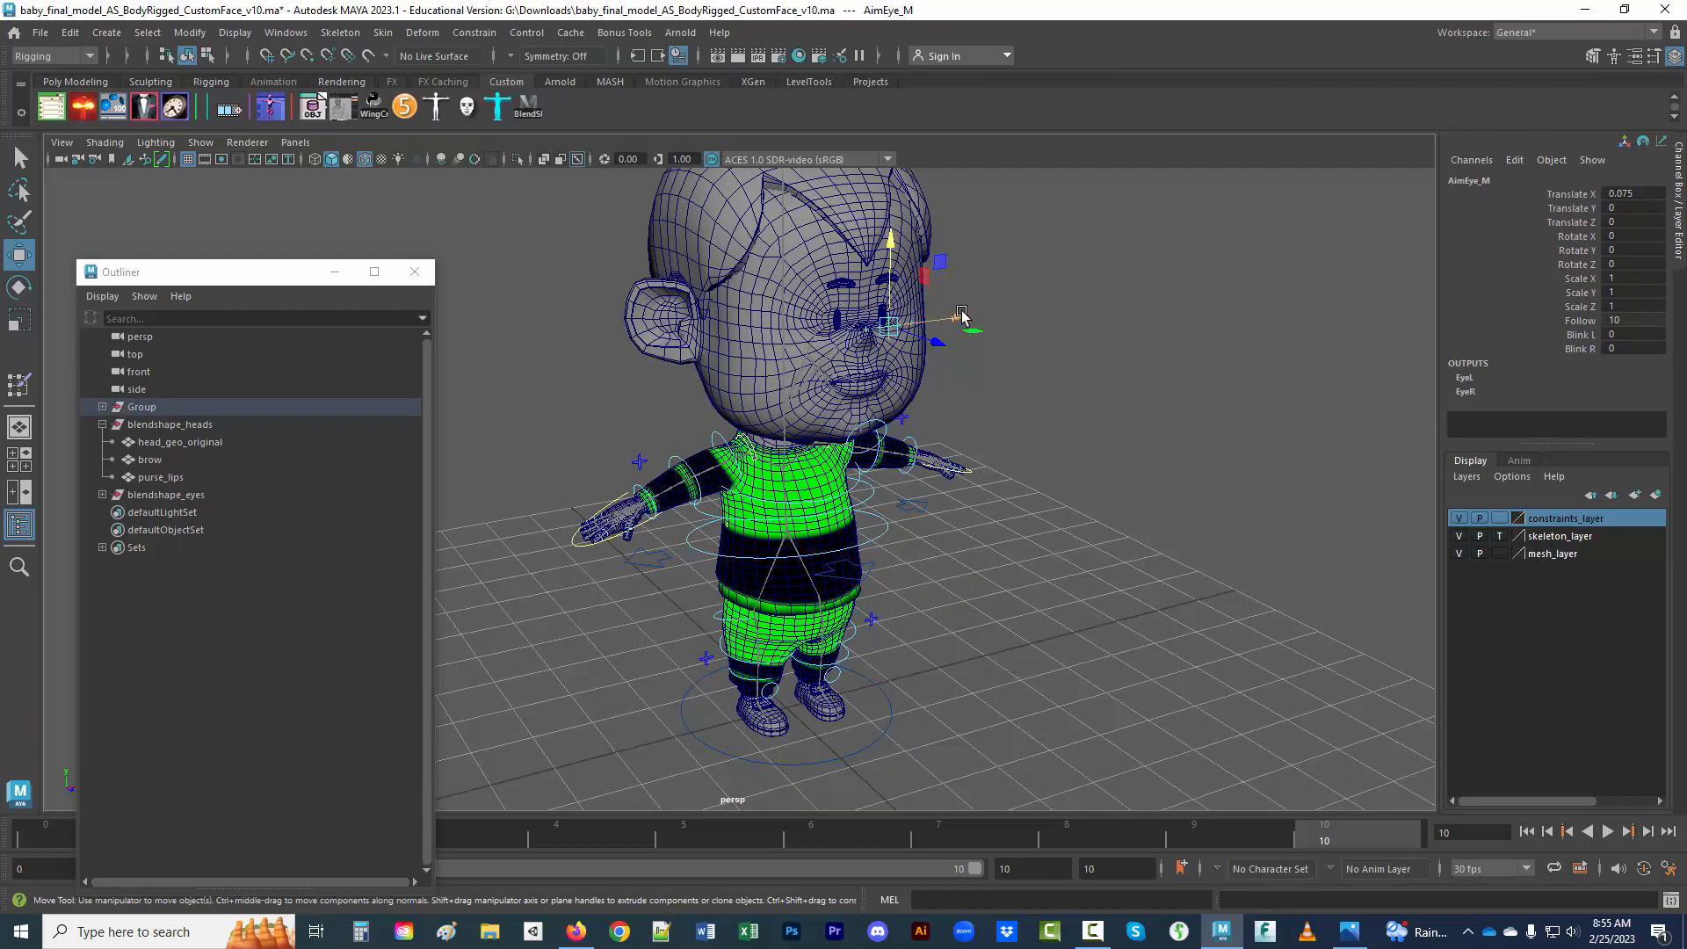
mouse_move(962, 316)
left_mouse_down()
mouse_move(941, 323)
mouse_move(1011, 310)
mouse_move(961, 322)
left_mouse_up()
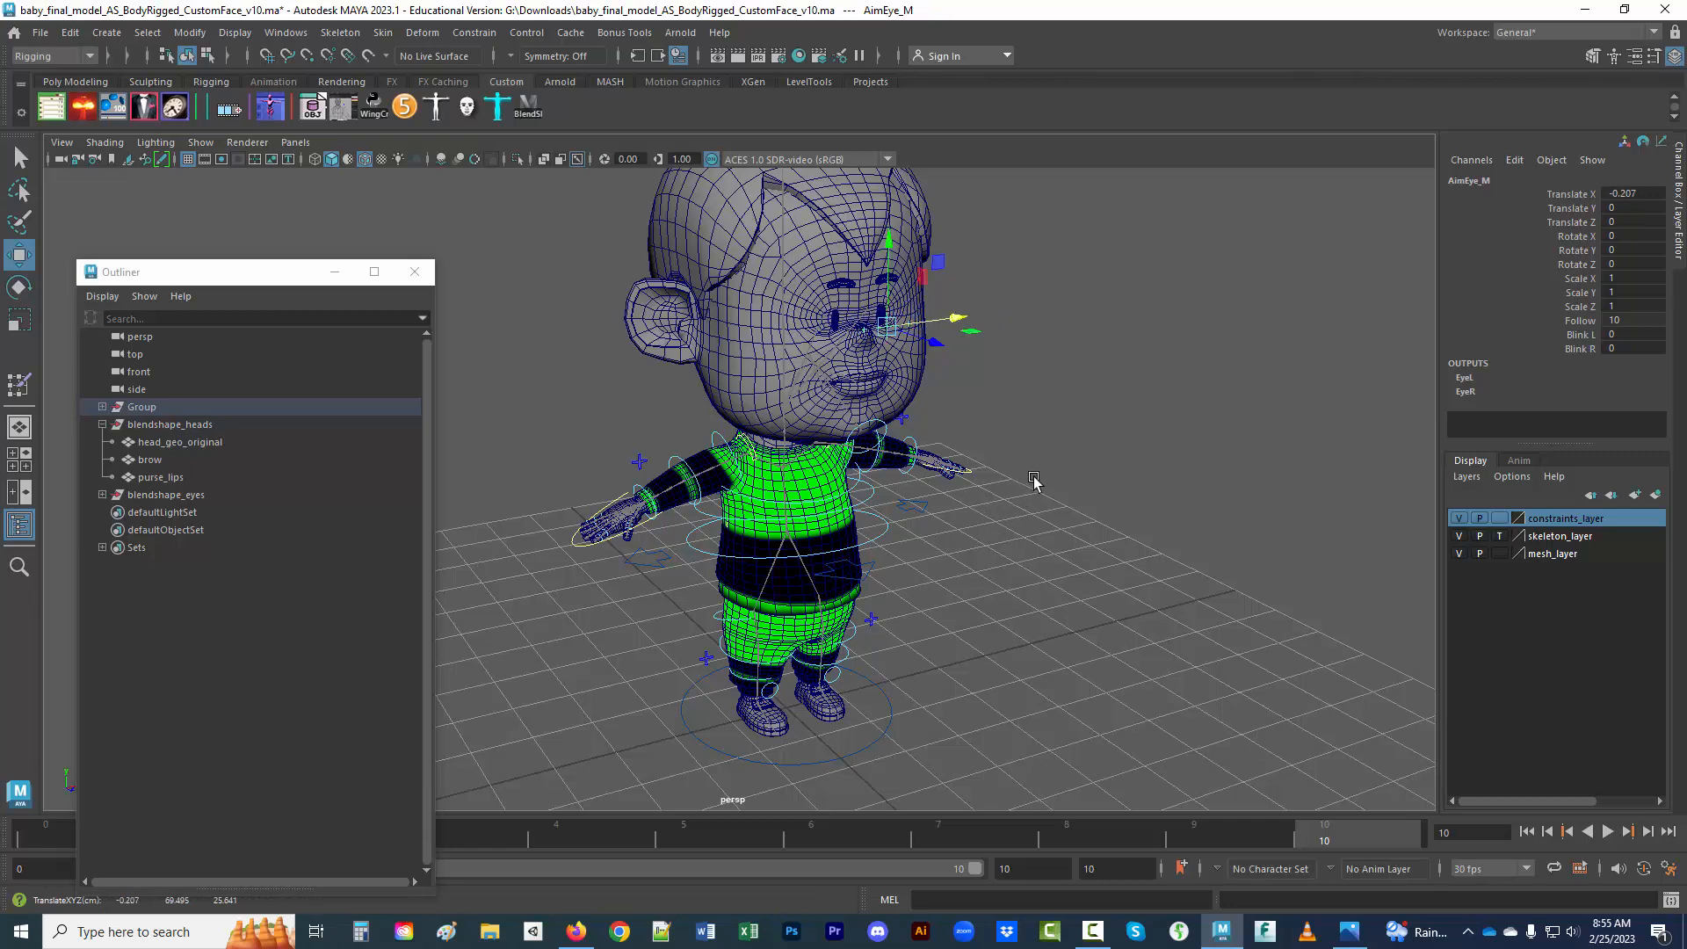
- Inspect the character's head mesh alongside the separate blend shape heads and eyes
middle_click_drag(1060, 451, 1094, 583, "alt")
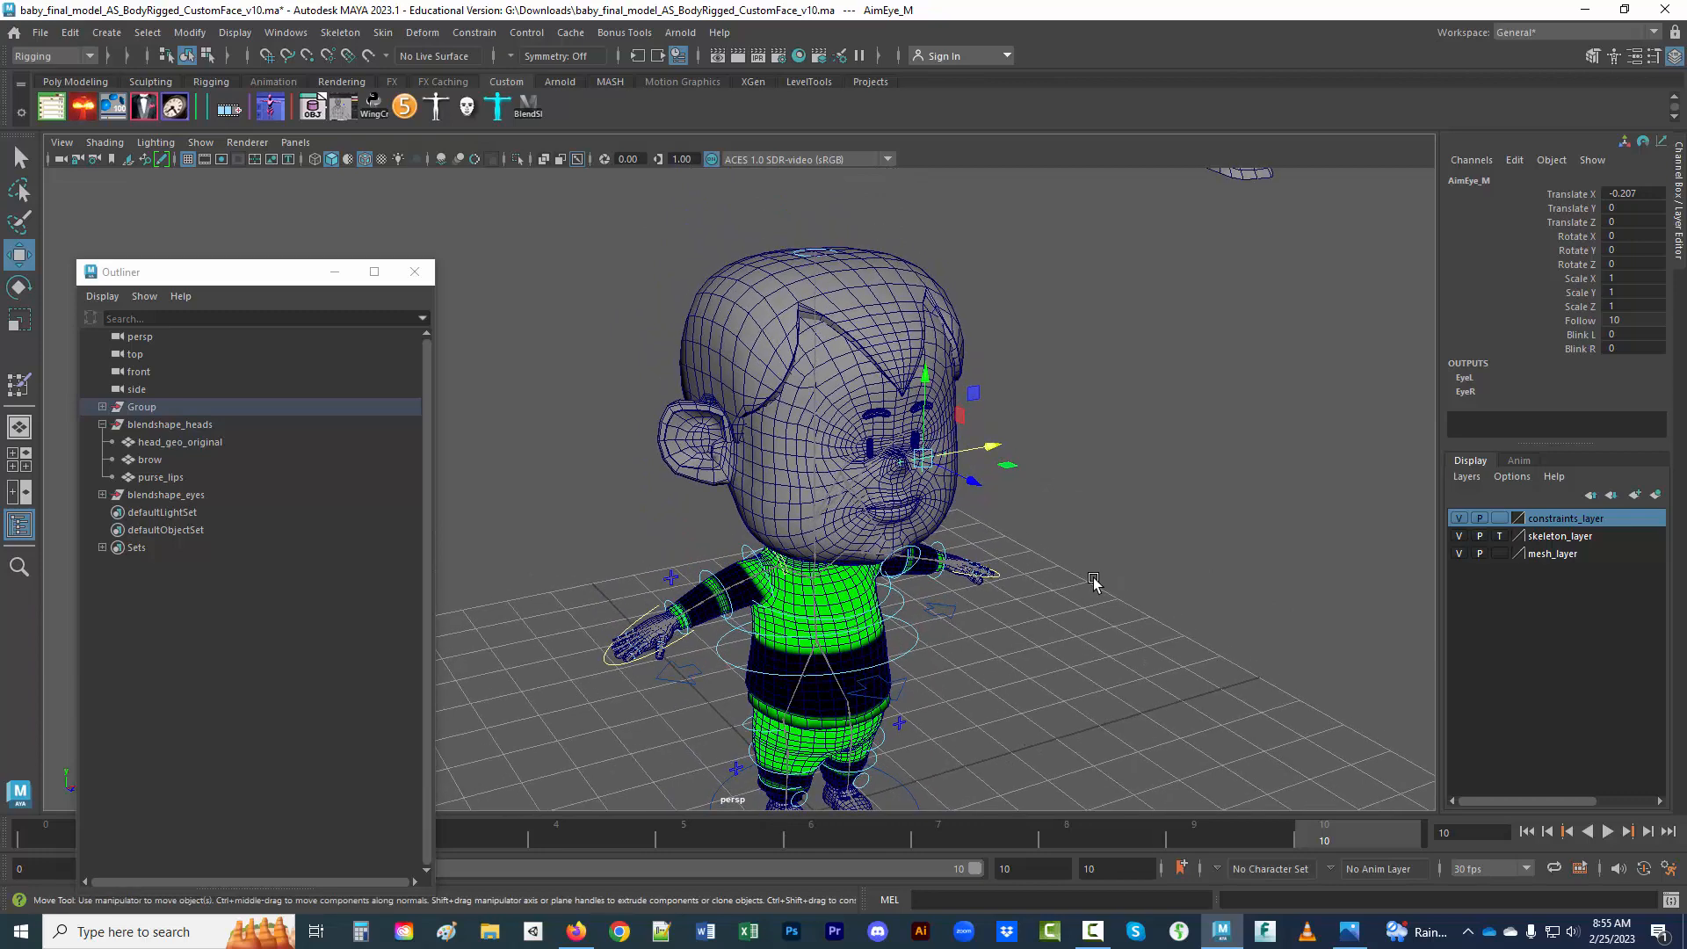
left_click_drag(1094, 584, 1080, 570, "alt")
left_click(852, 498)
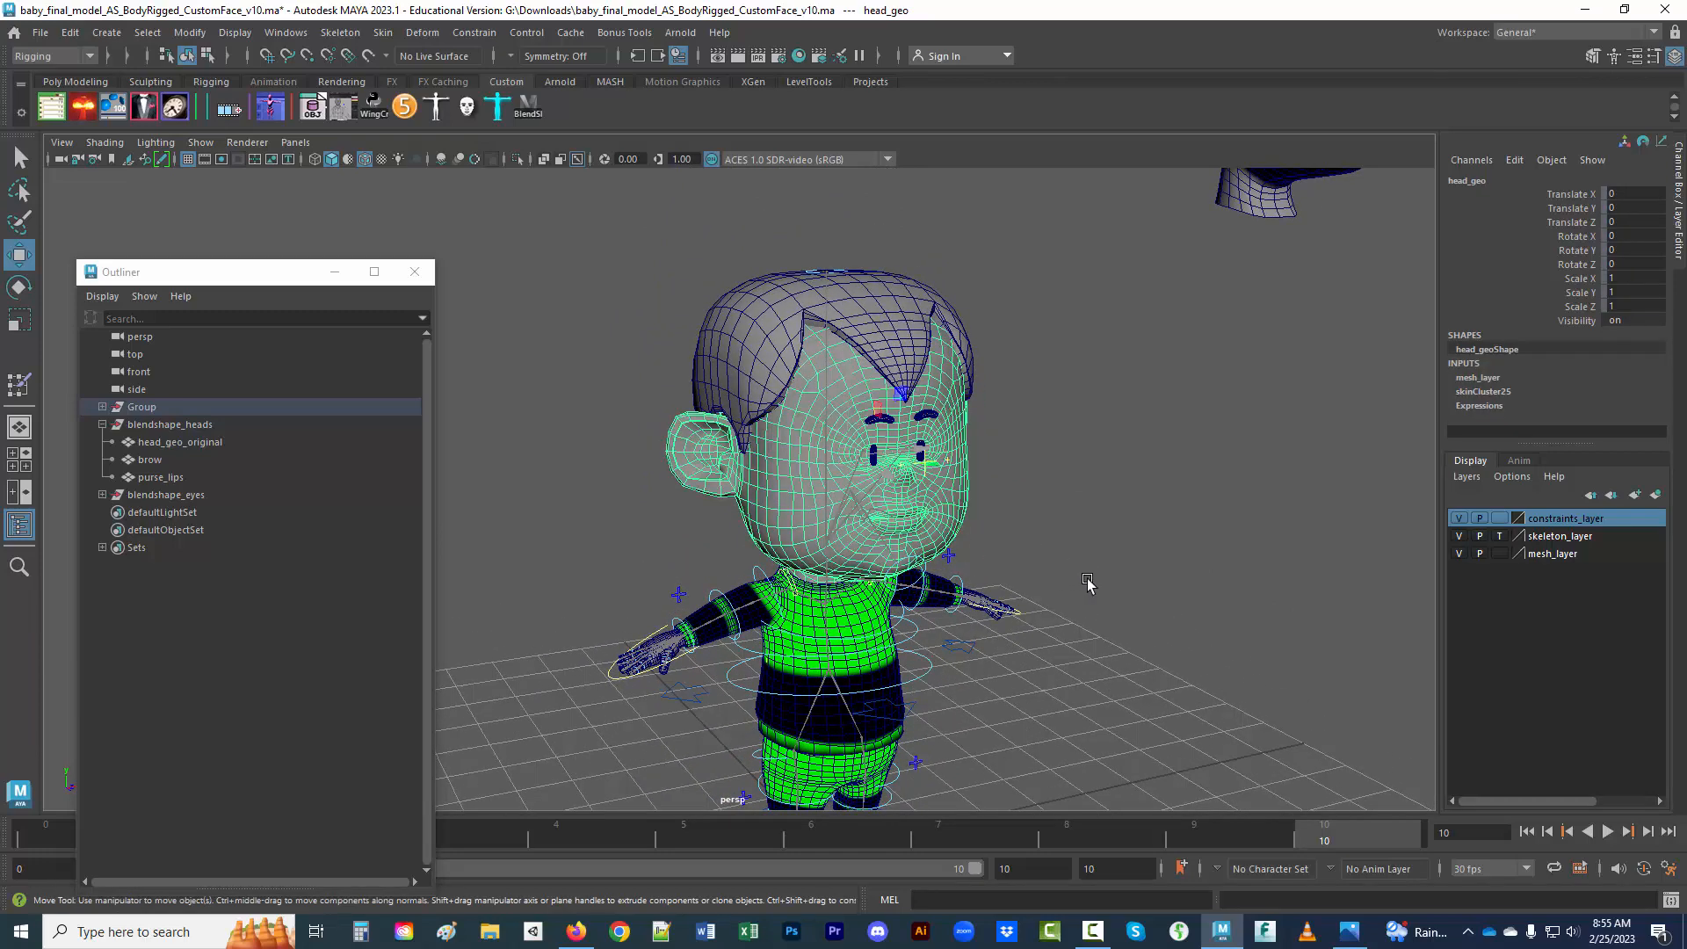
middle_click_drag(1090, 585, 956, 592, "alt")
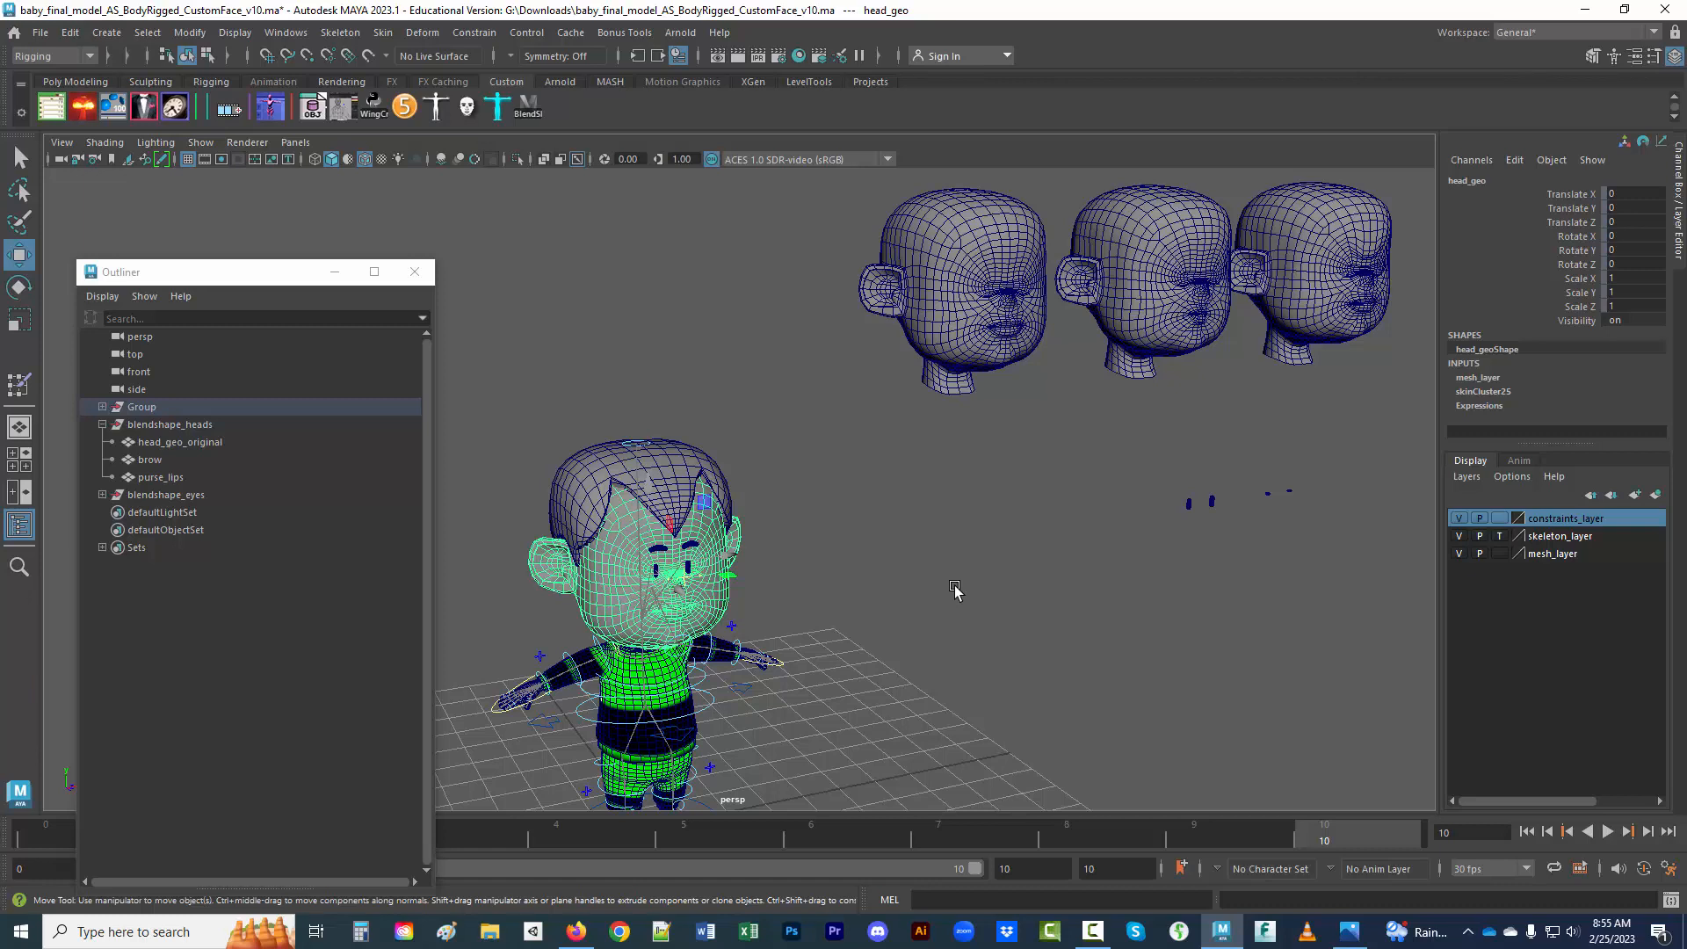
left_click(937, 584)
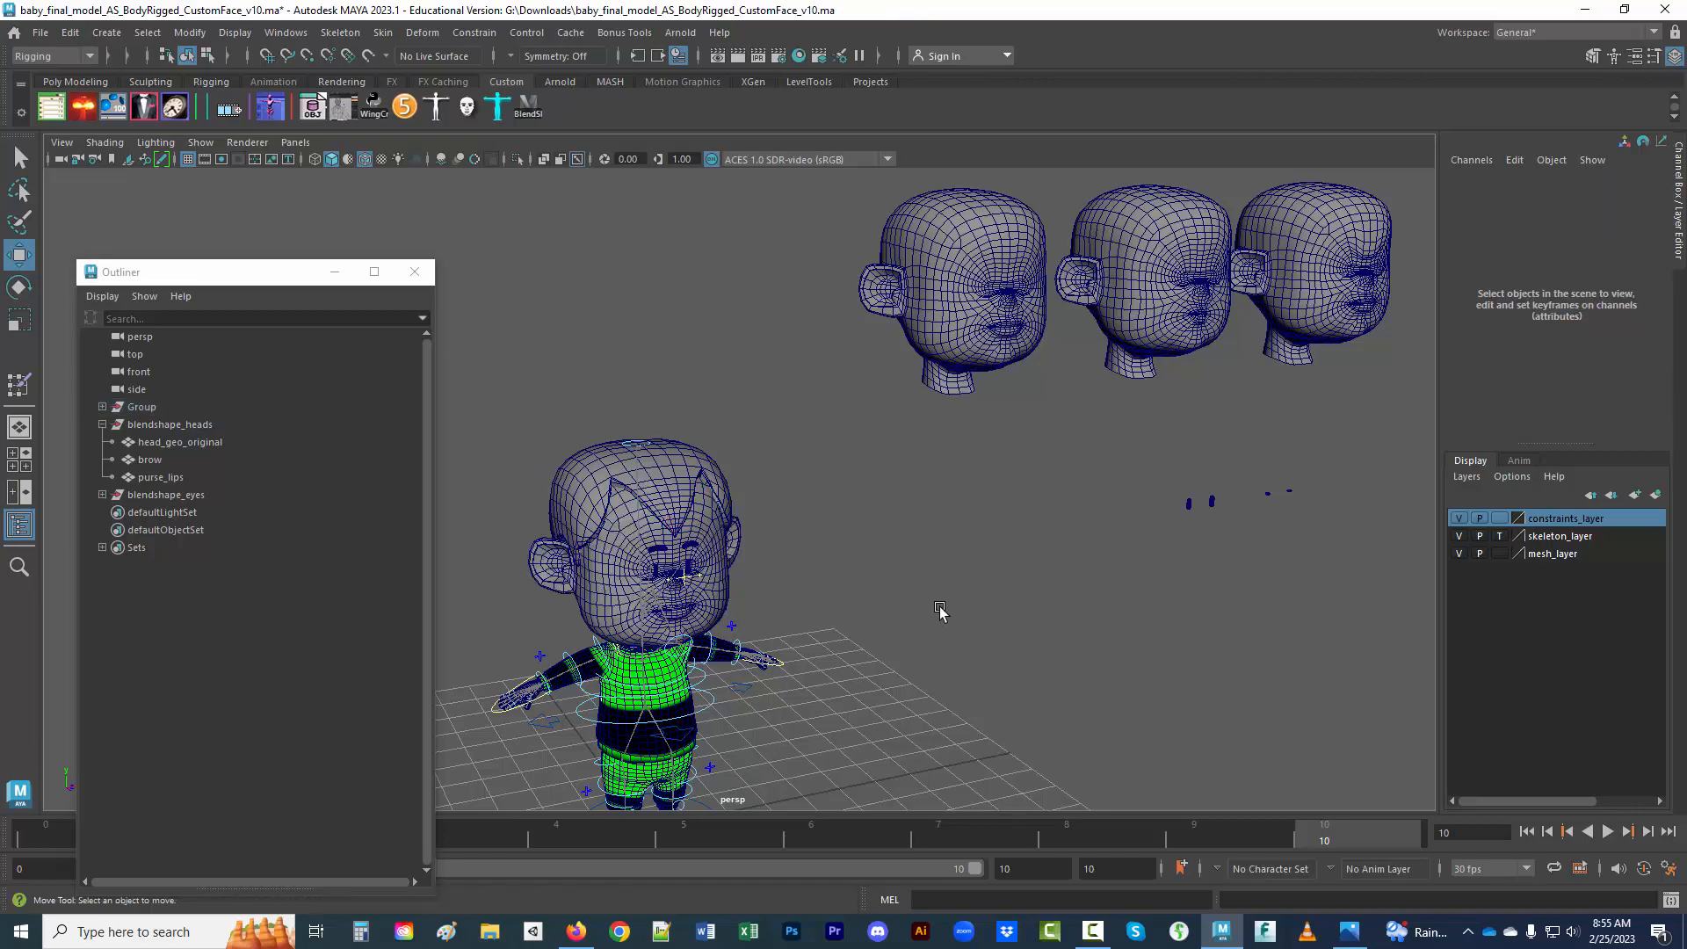
- Rotate the jaw control about 25 degrees in Z to open the mouth
scroll(890, 657, "up", 2)
scroll(884, 655, "up", 4)
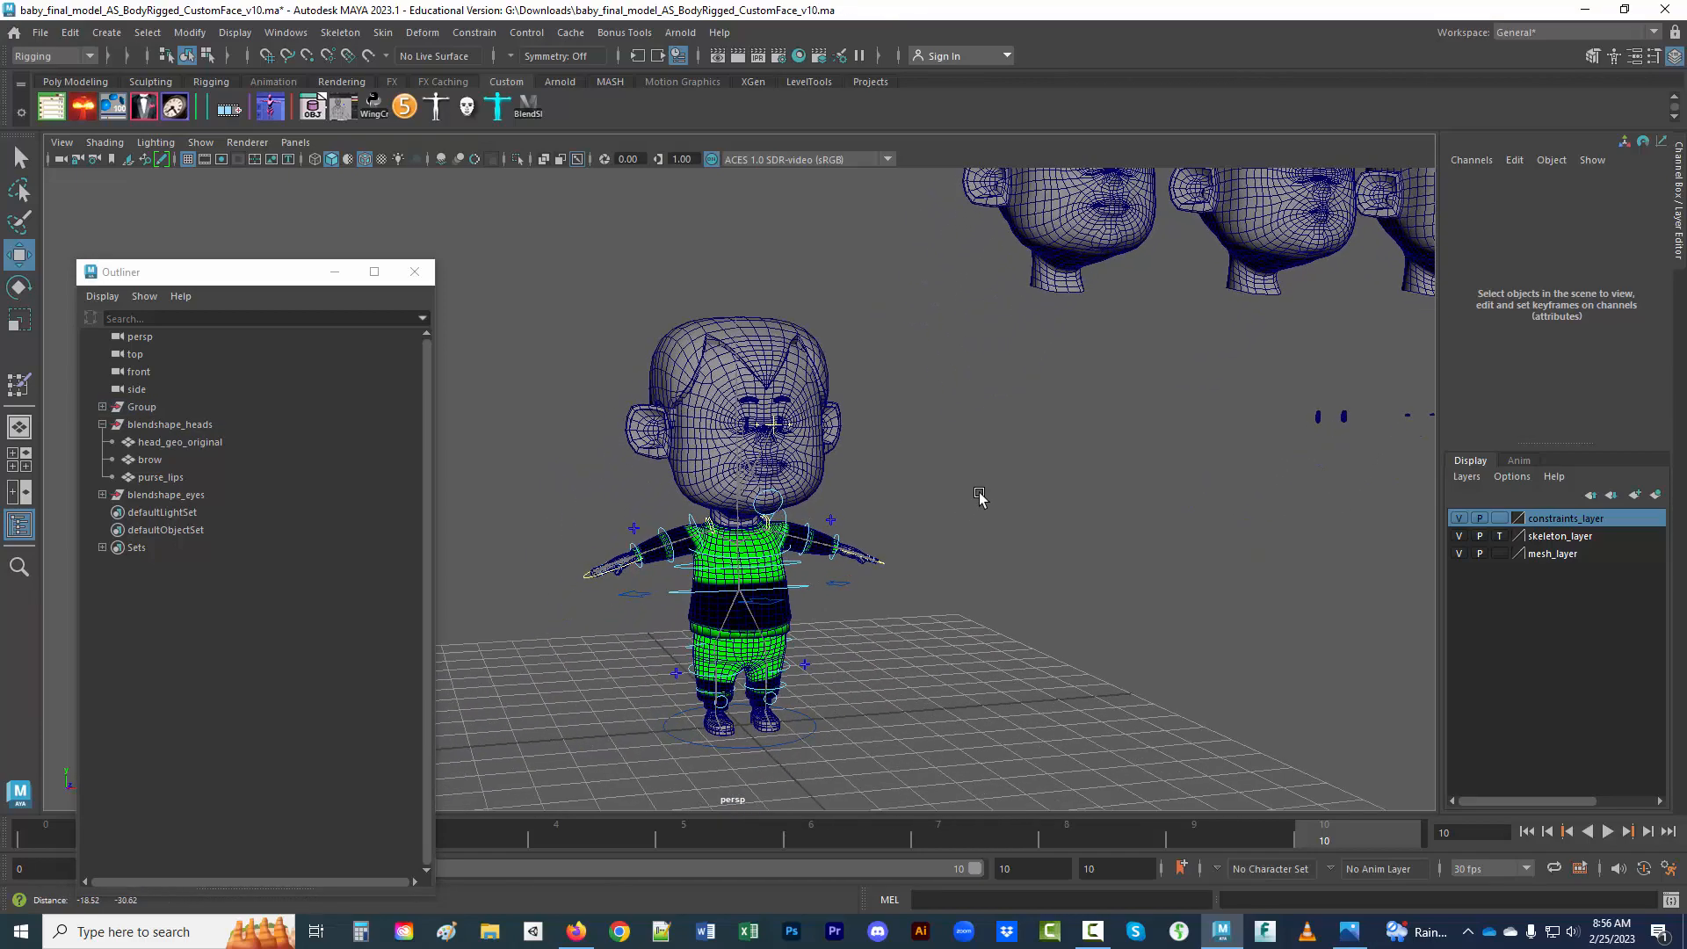
scroll(985, 489, "up", 2)
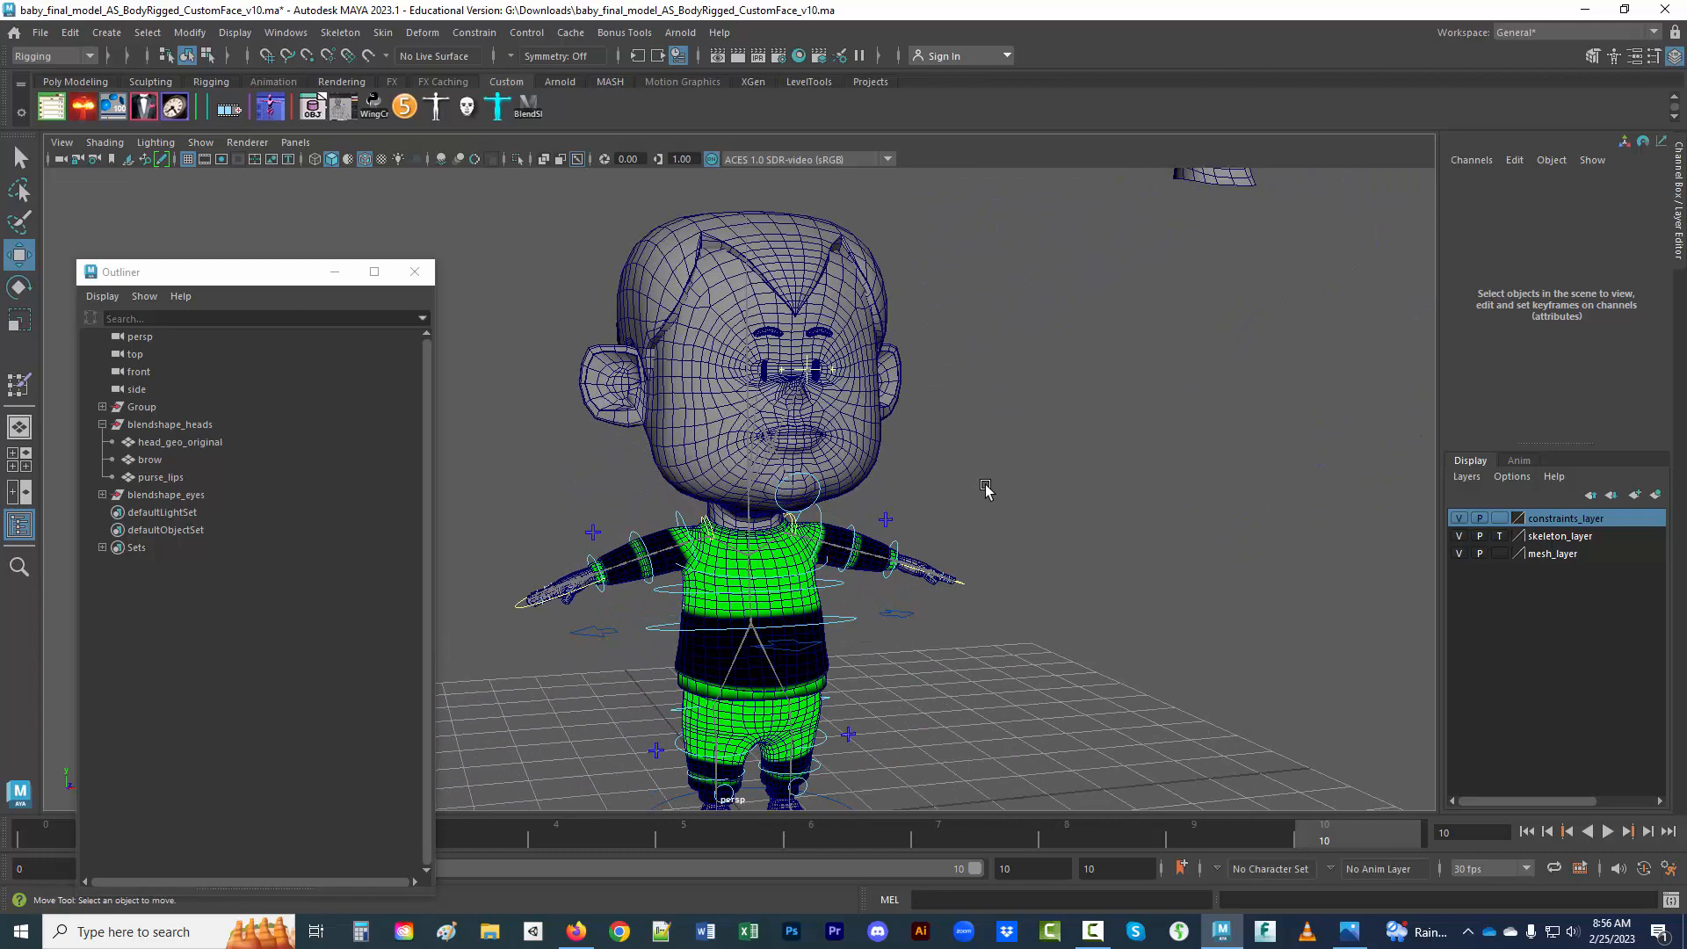
scroll(985, 489, "up", 4)
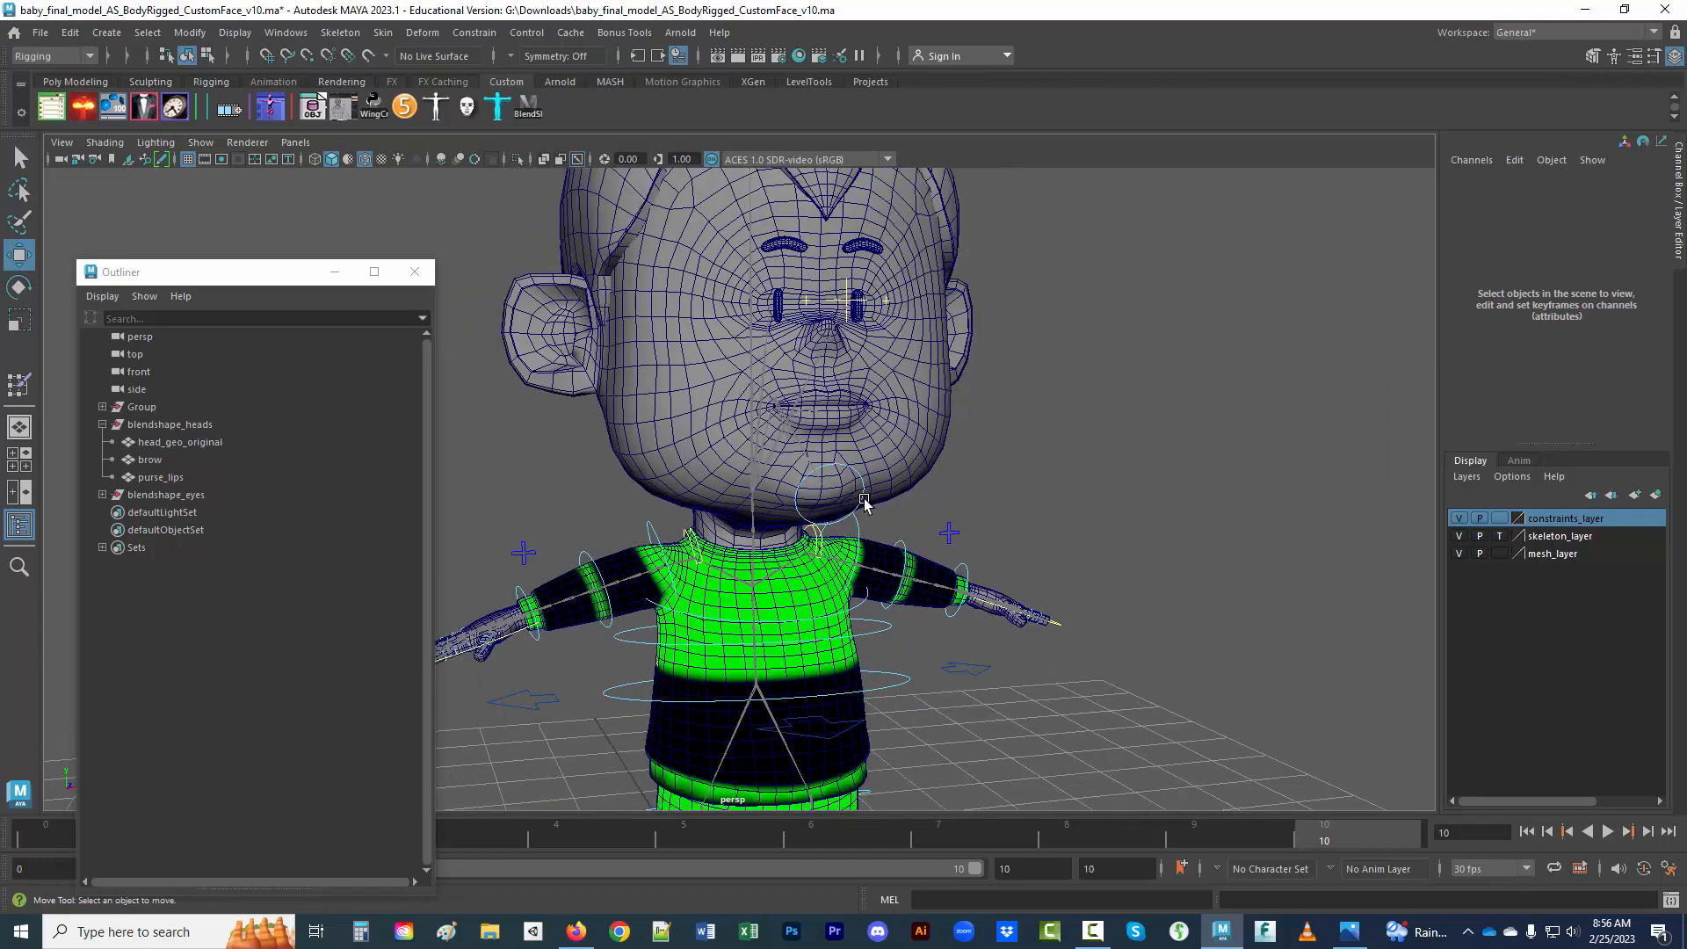
left_click(863, 502)
key("e")
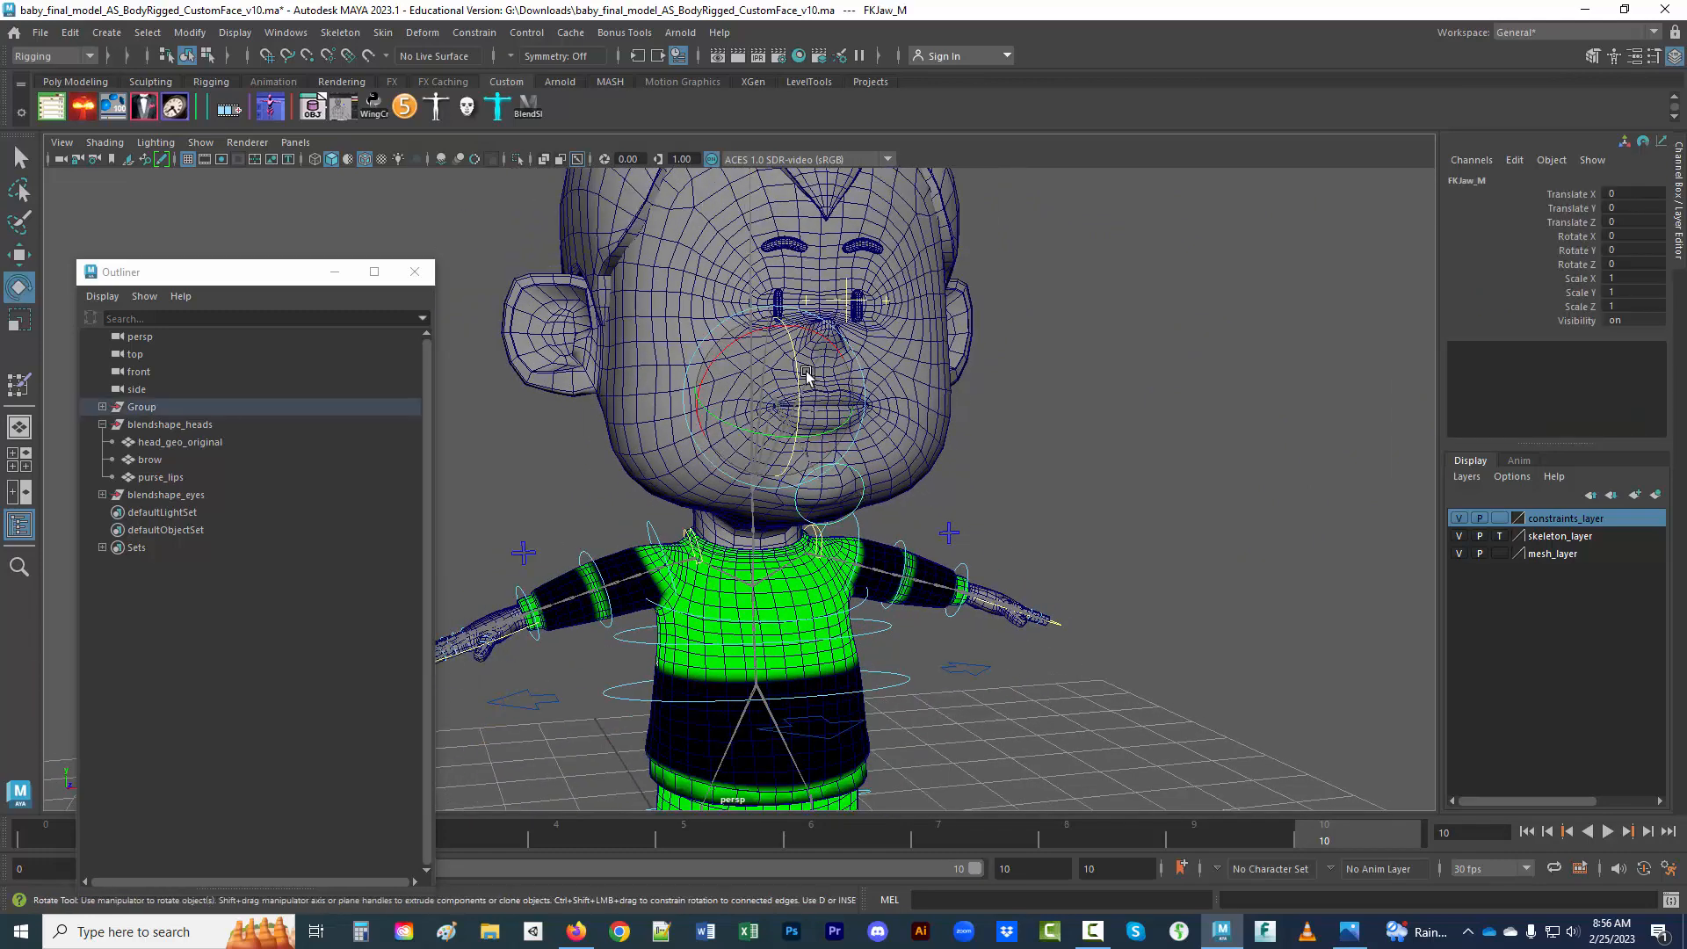
left_click_drag(804, 367, 813, 409)
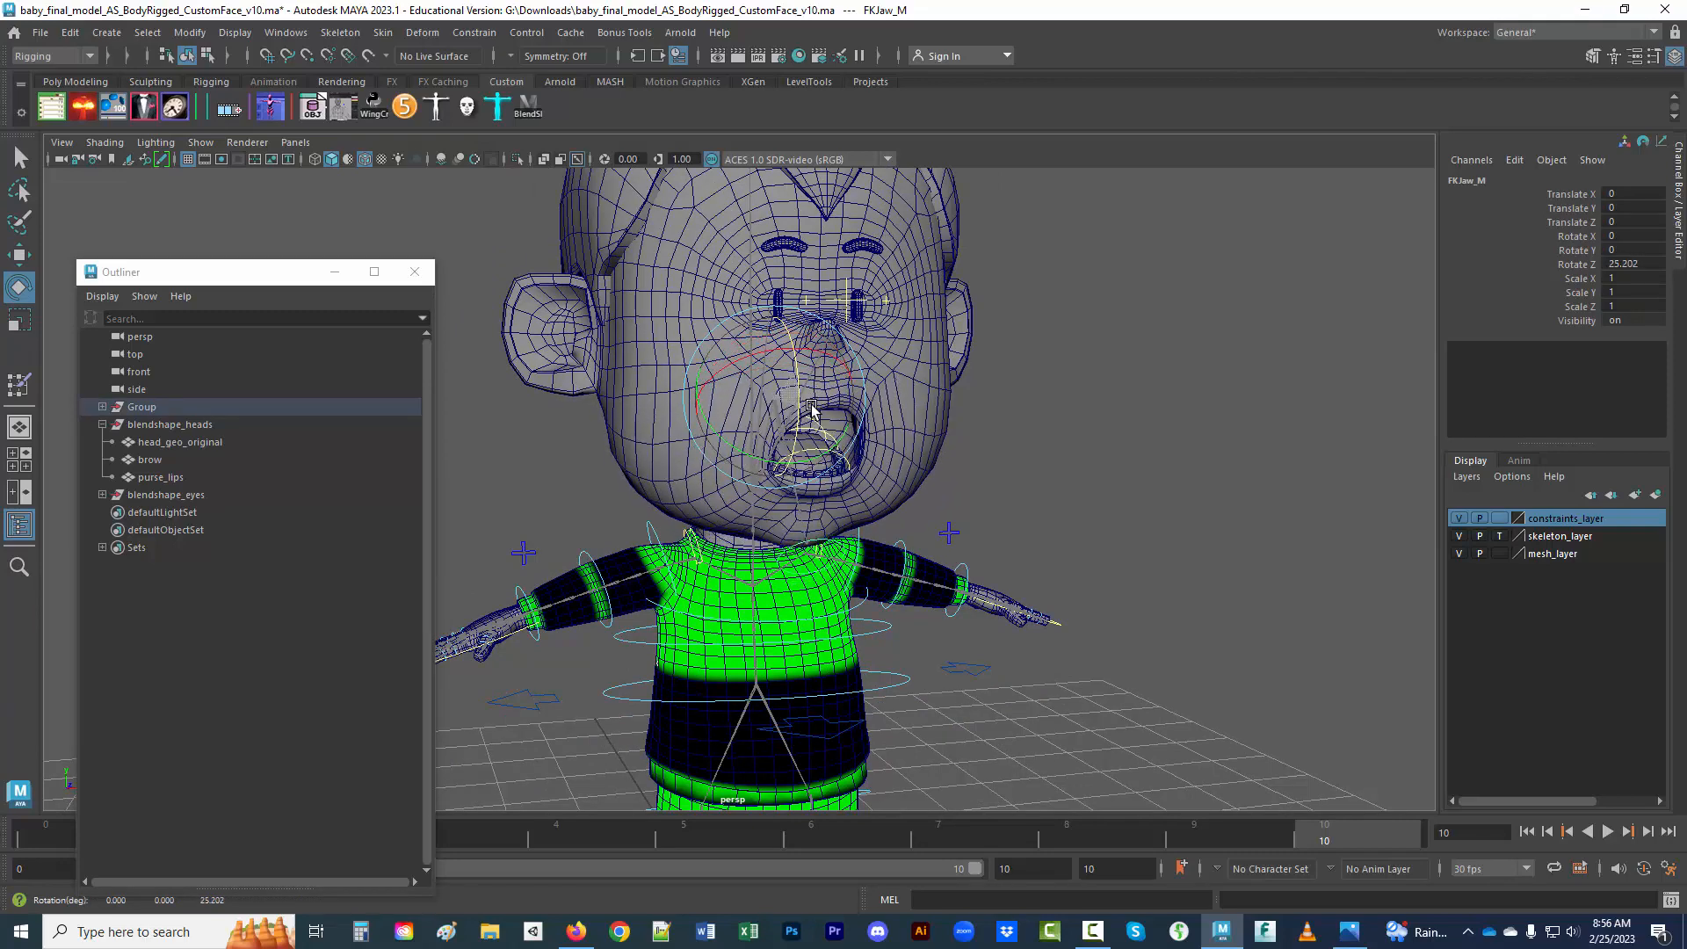
left_click(937, 472)
- Select the head mesh and open the Shape Editor, placing its window clear of the character's face
mouse_move(975, 498)
left_mouse_down("alt")
mouse_move(931, 482)
mouse_move(1003, 494)
left_mouse_up("alt")
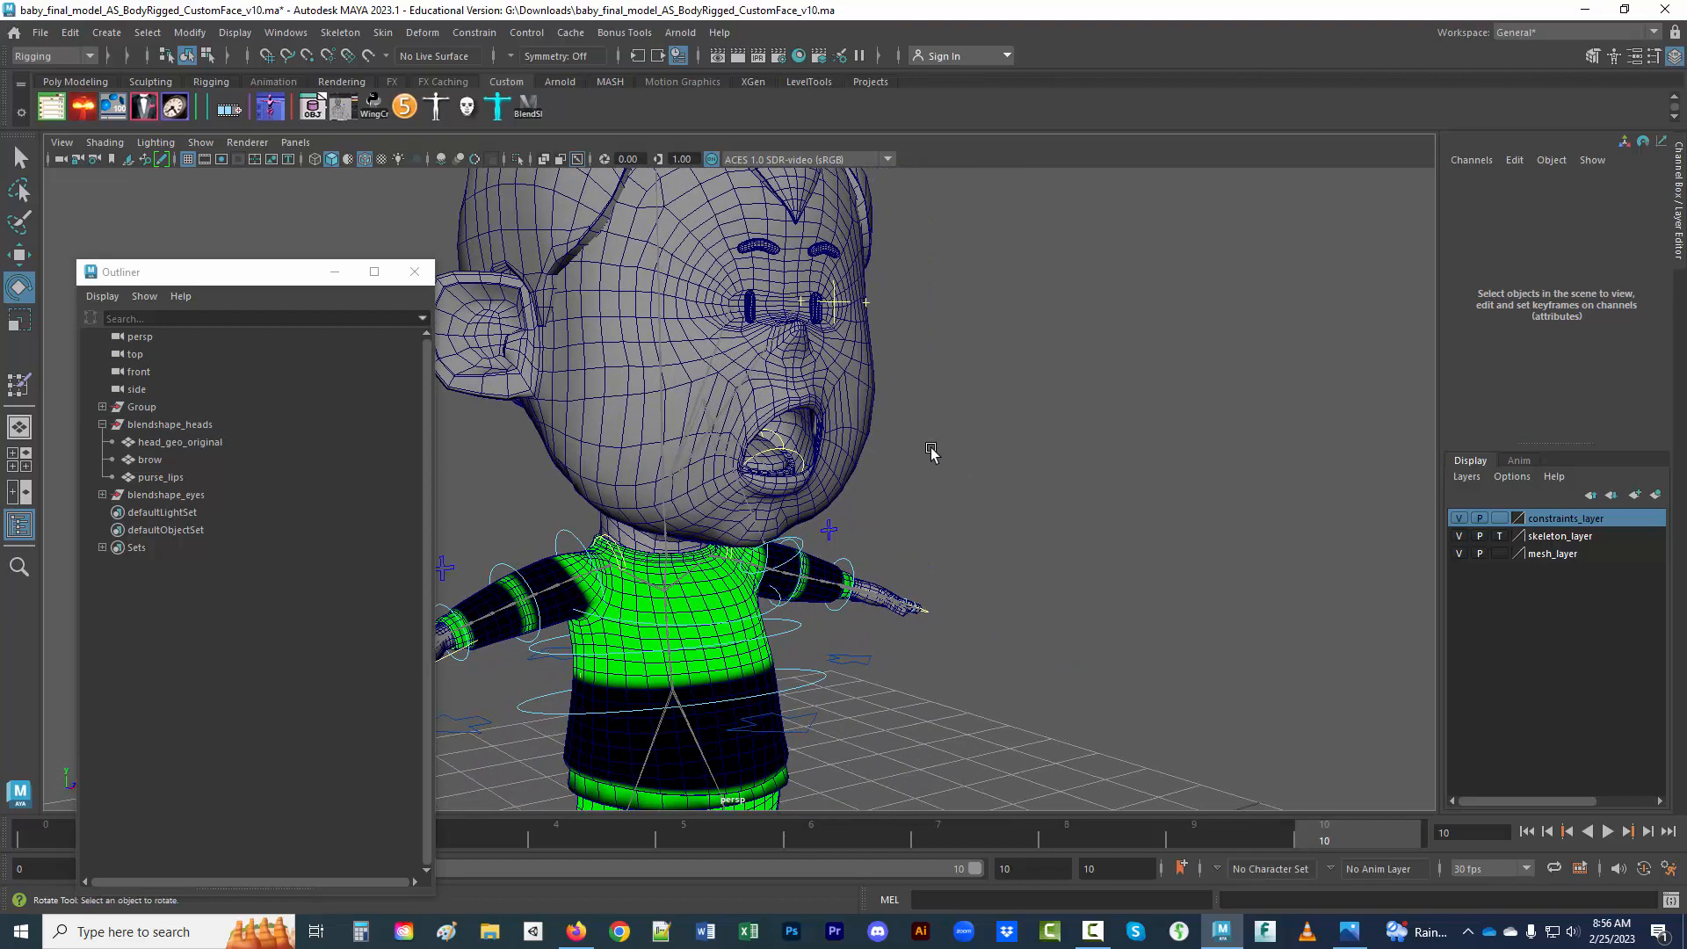
left_click(874, 430)
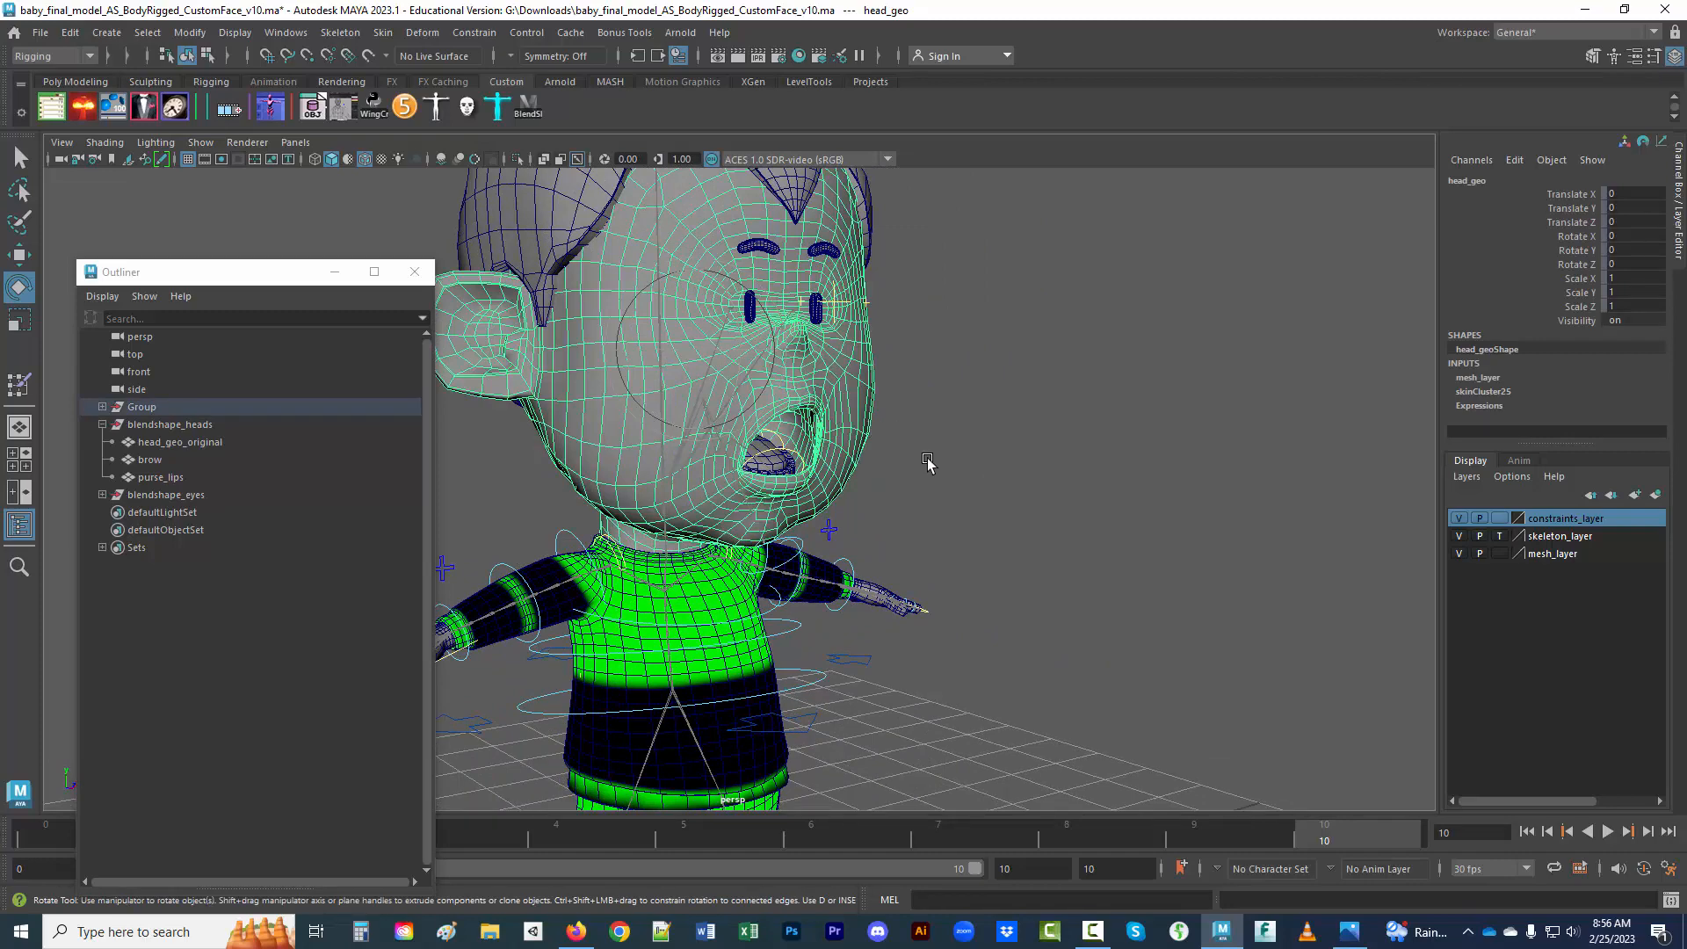
scroll(929, 464, "down", 3)
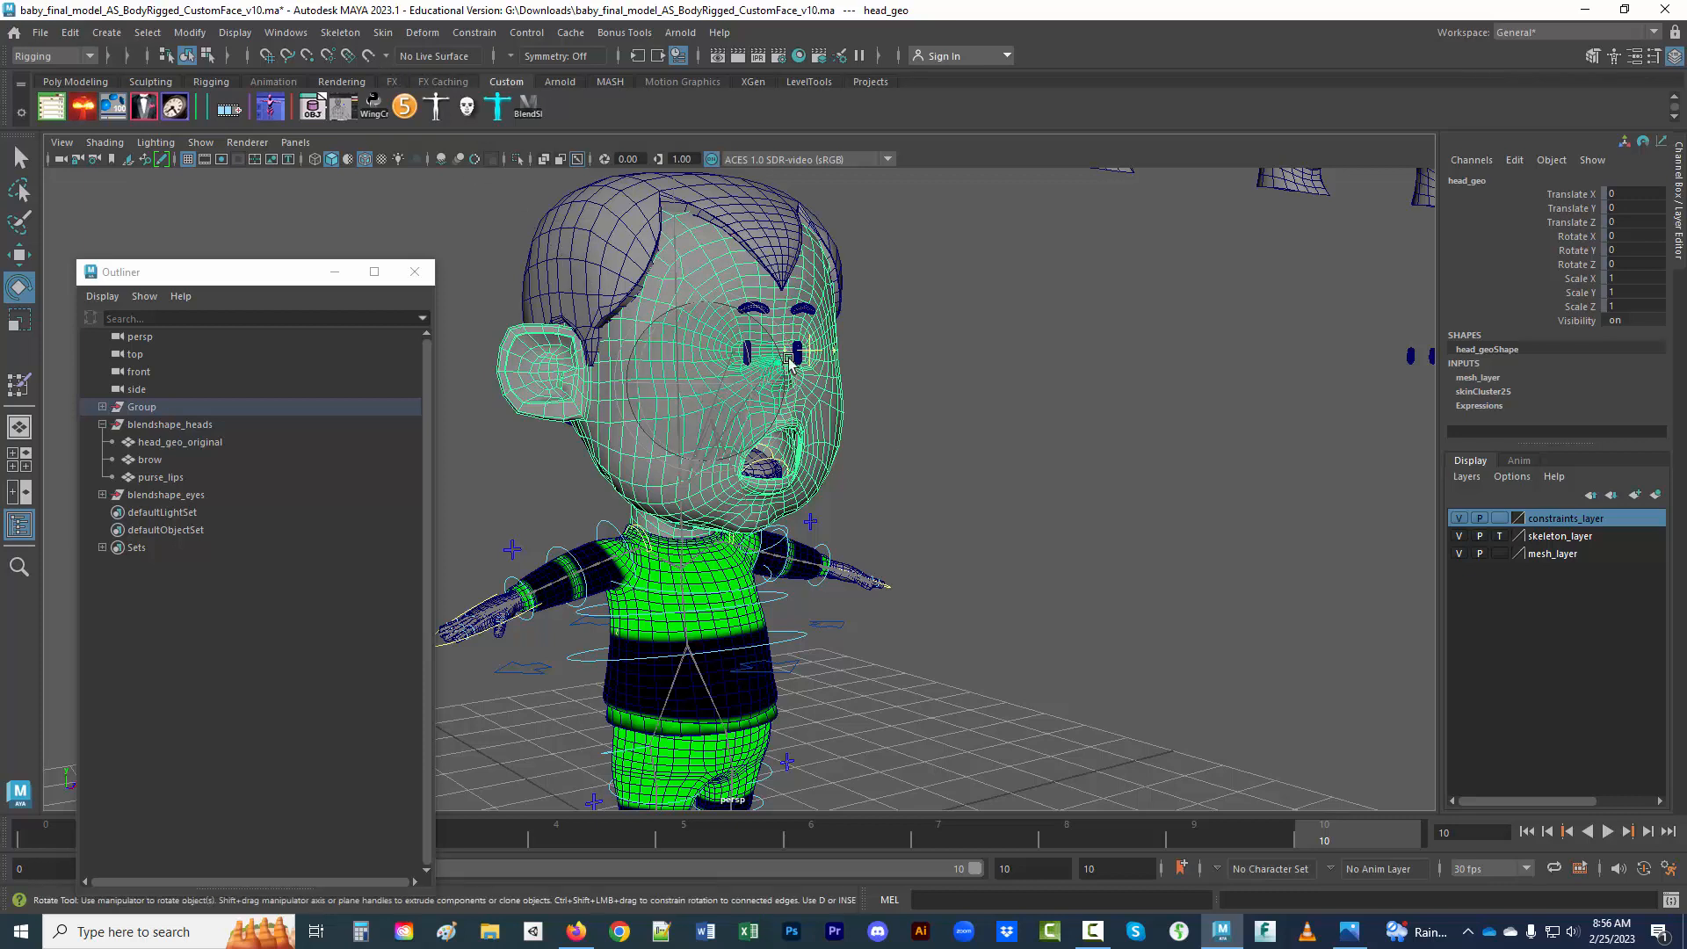
left_click(75, 56)
left_click(69, 92)
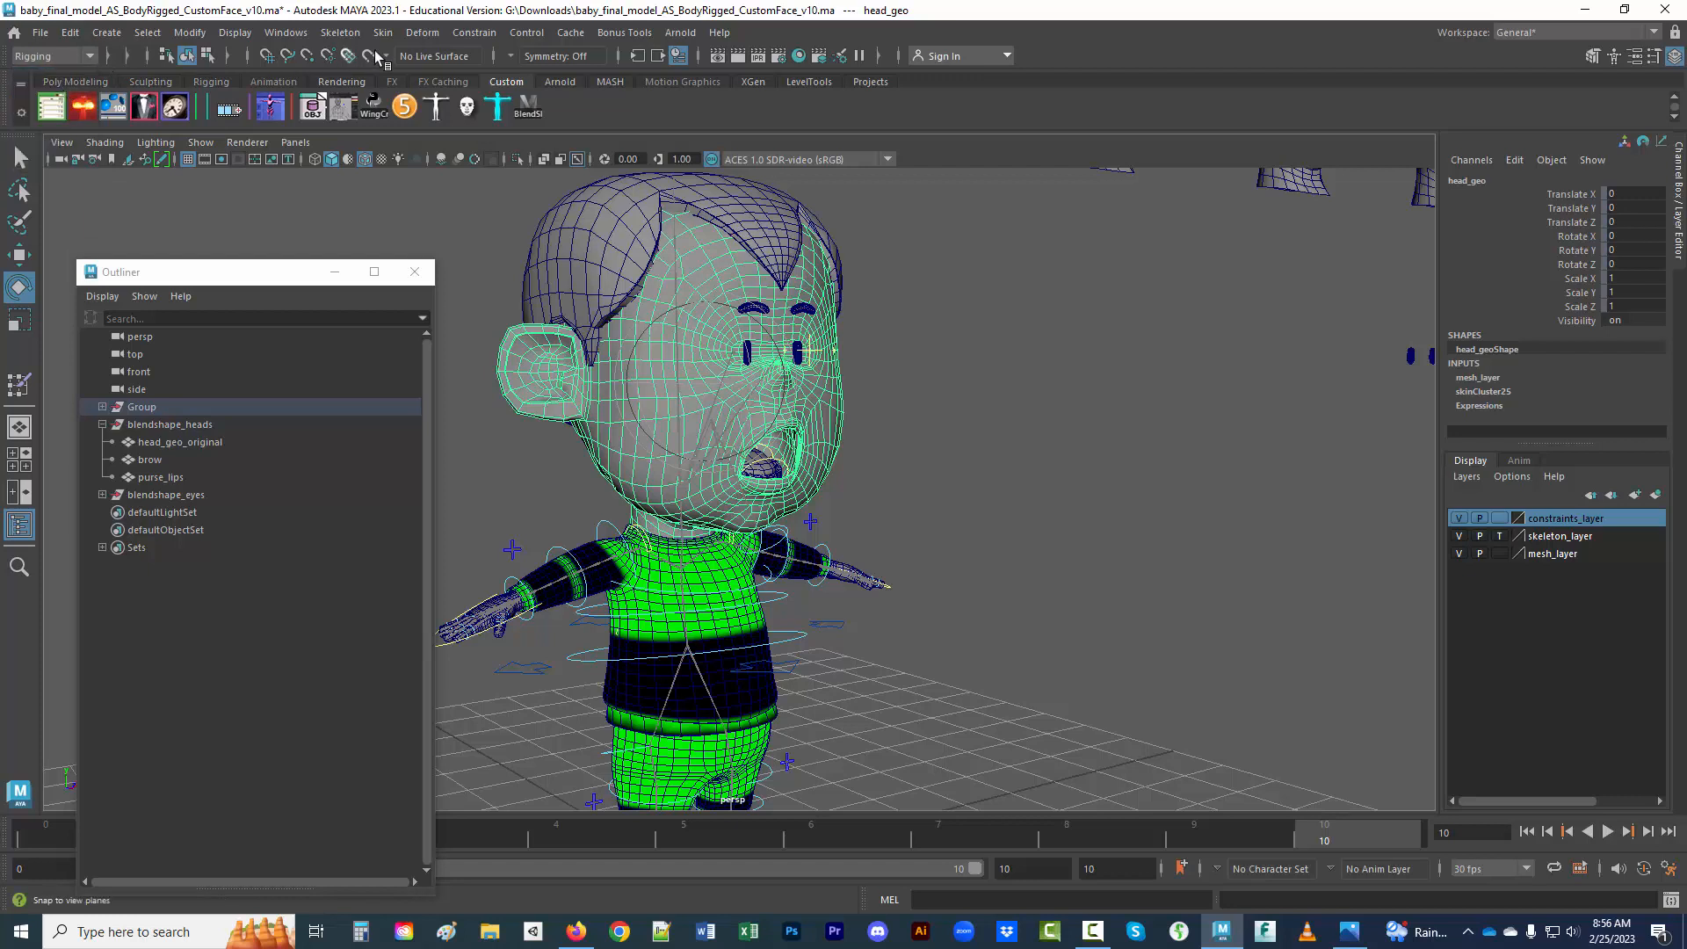
left_click(427, 35)
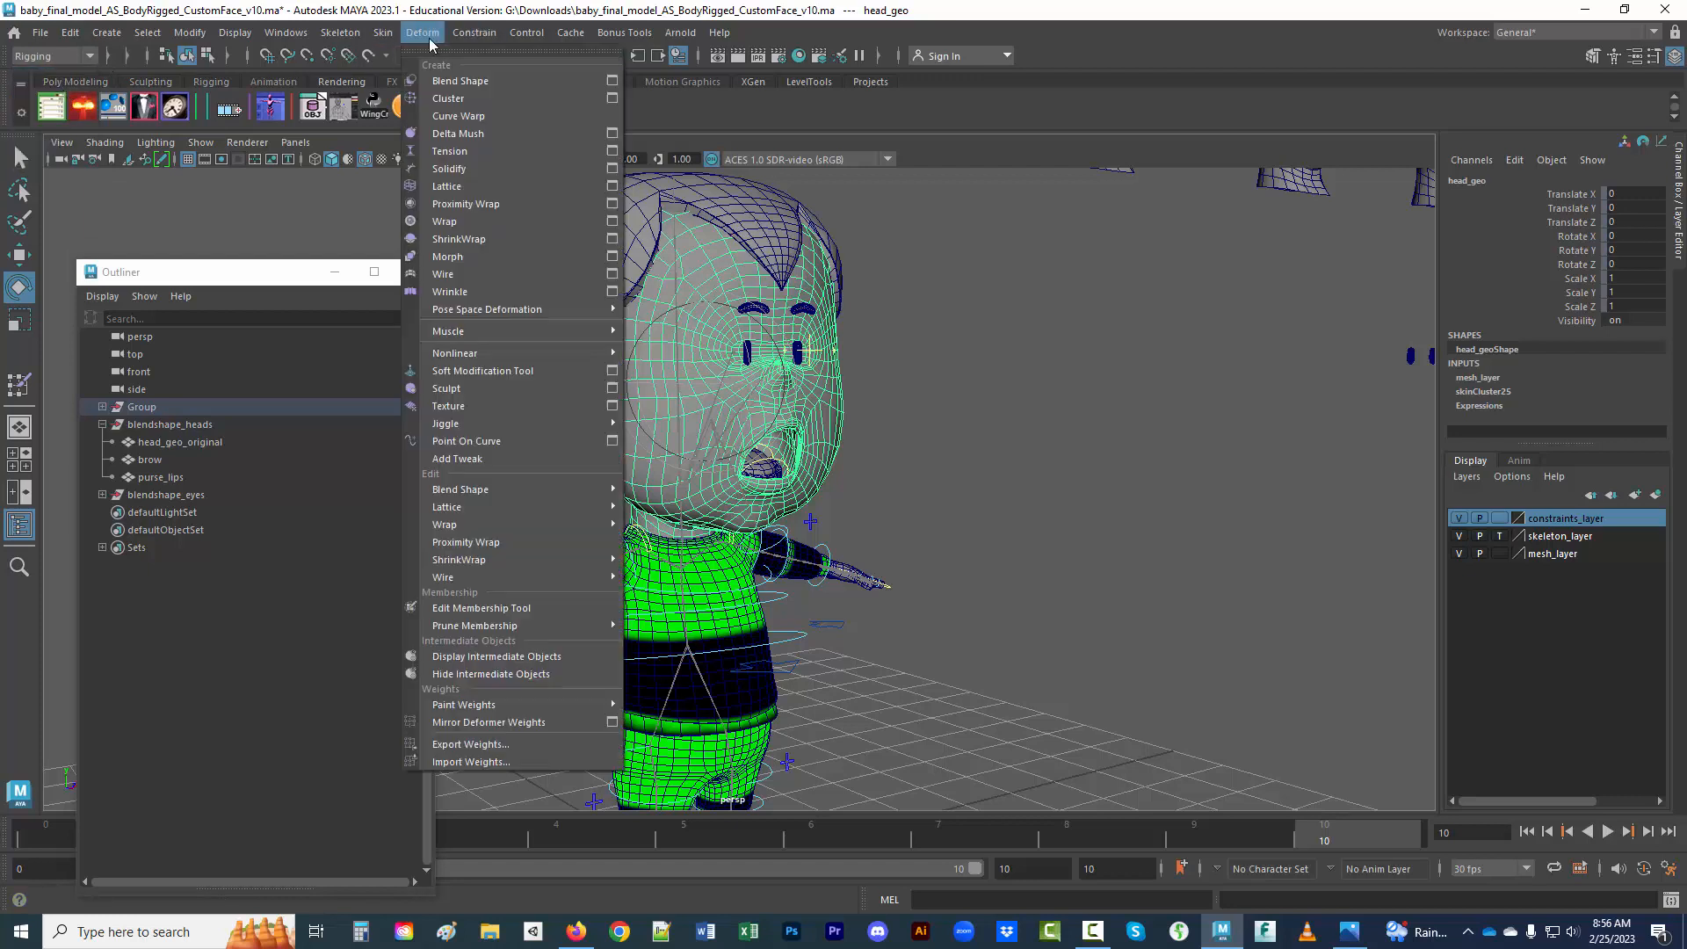
mouse_move(293, 35)
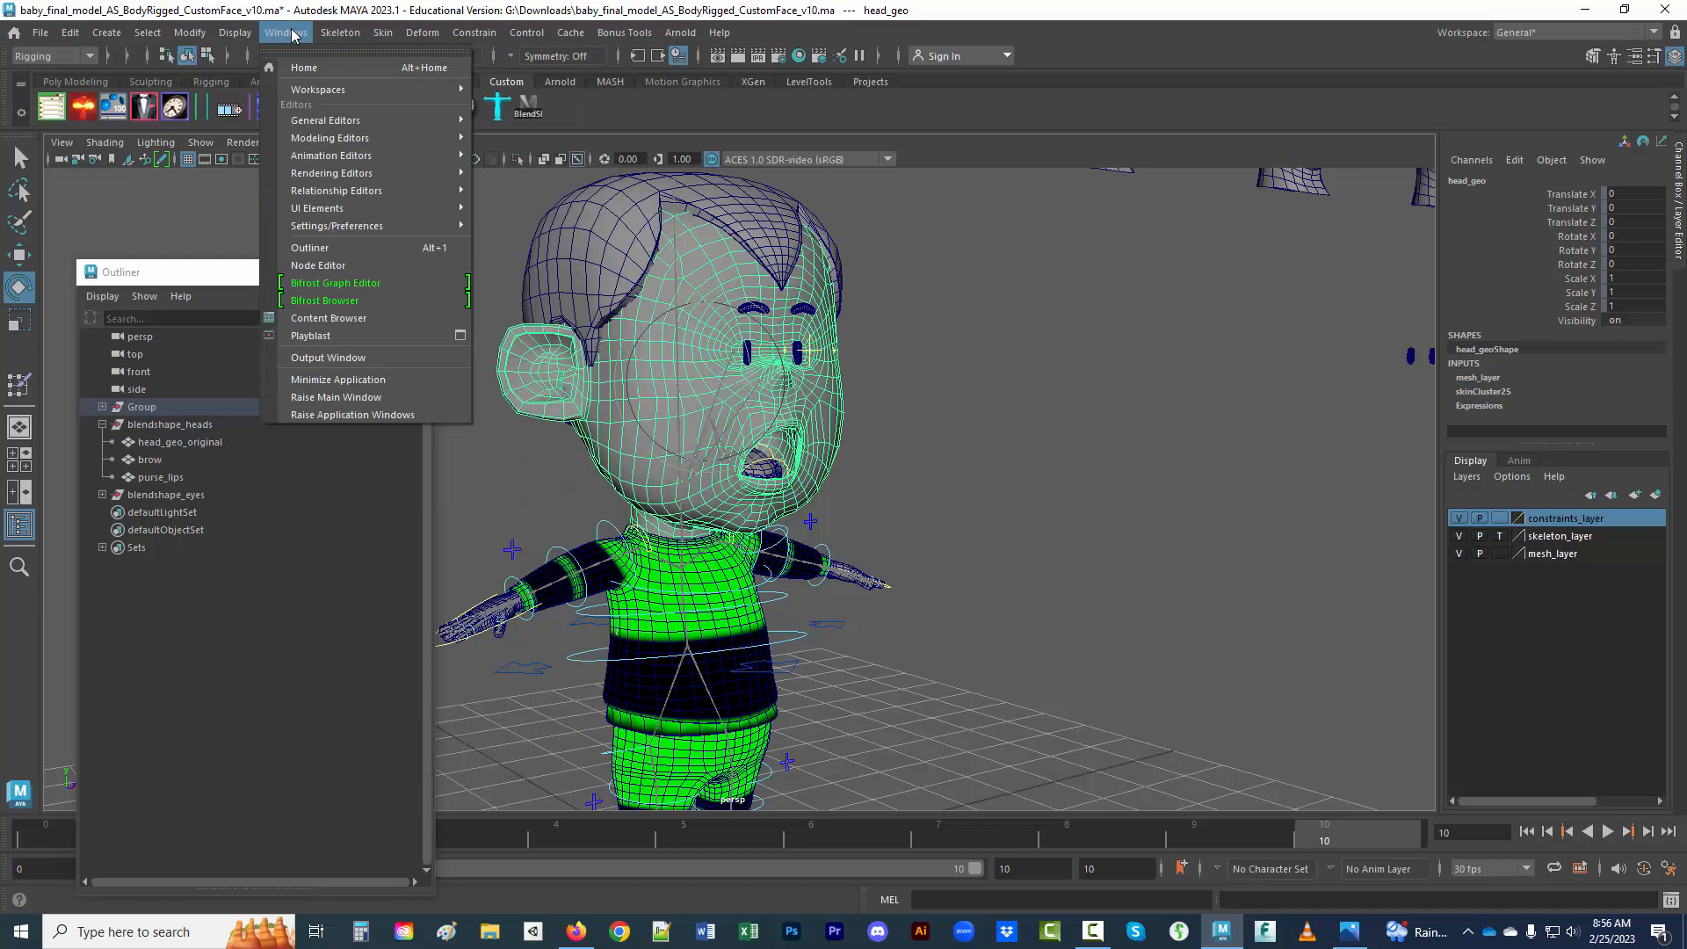
mouse_move(398, 155)
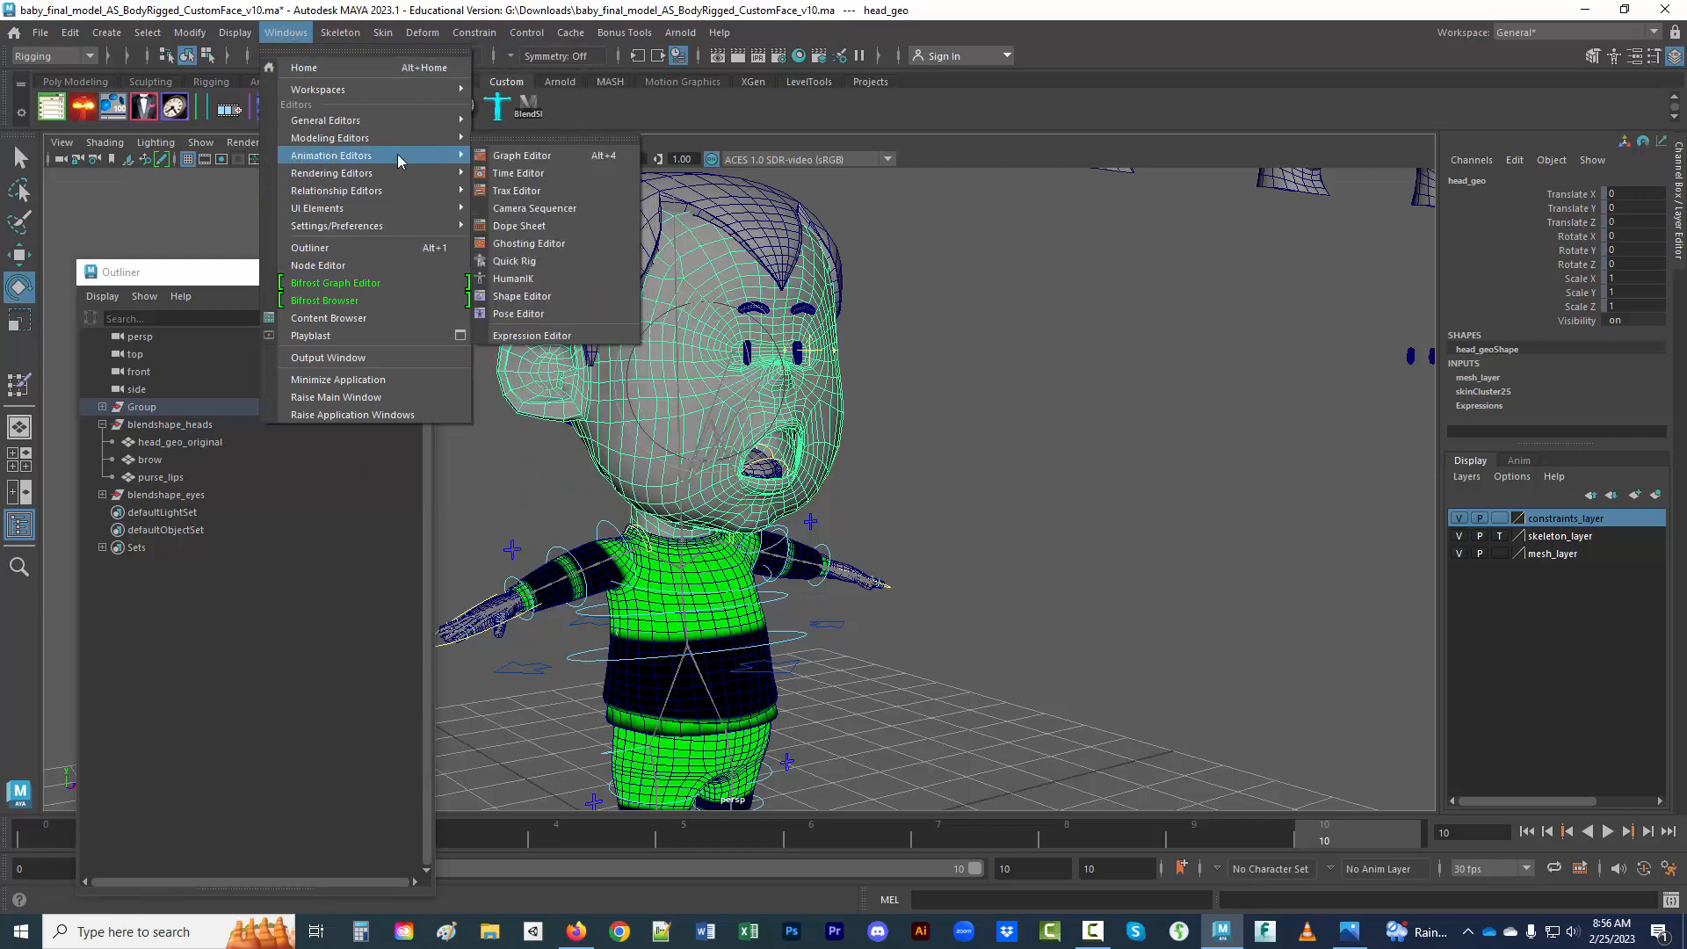
left_click(559, 297)
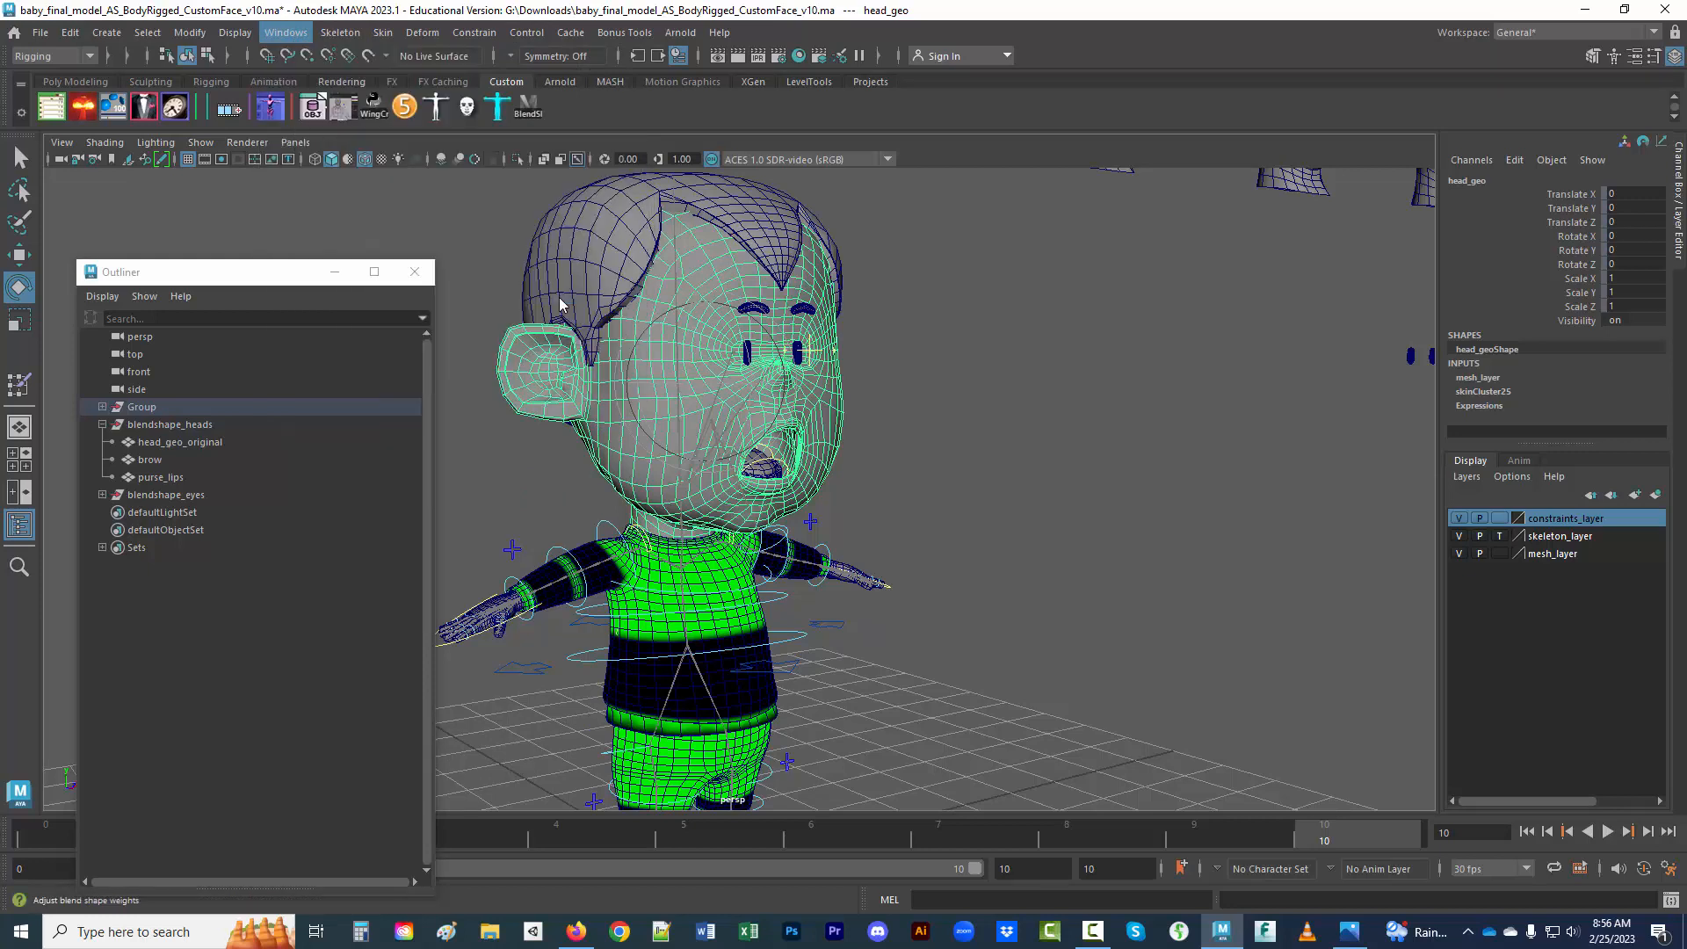
left_click_drag(1146, 290, 1083, 441)
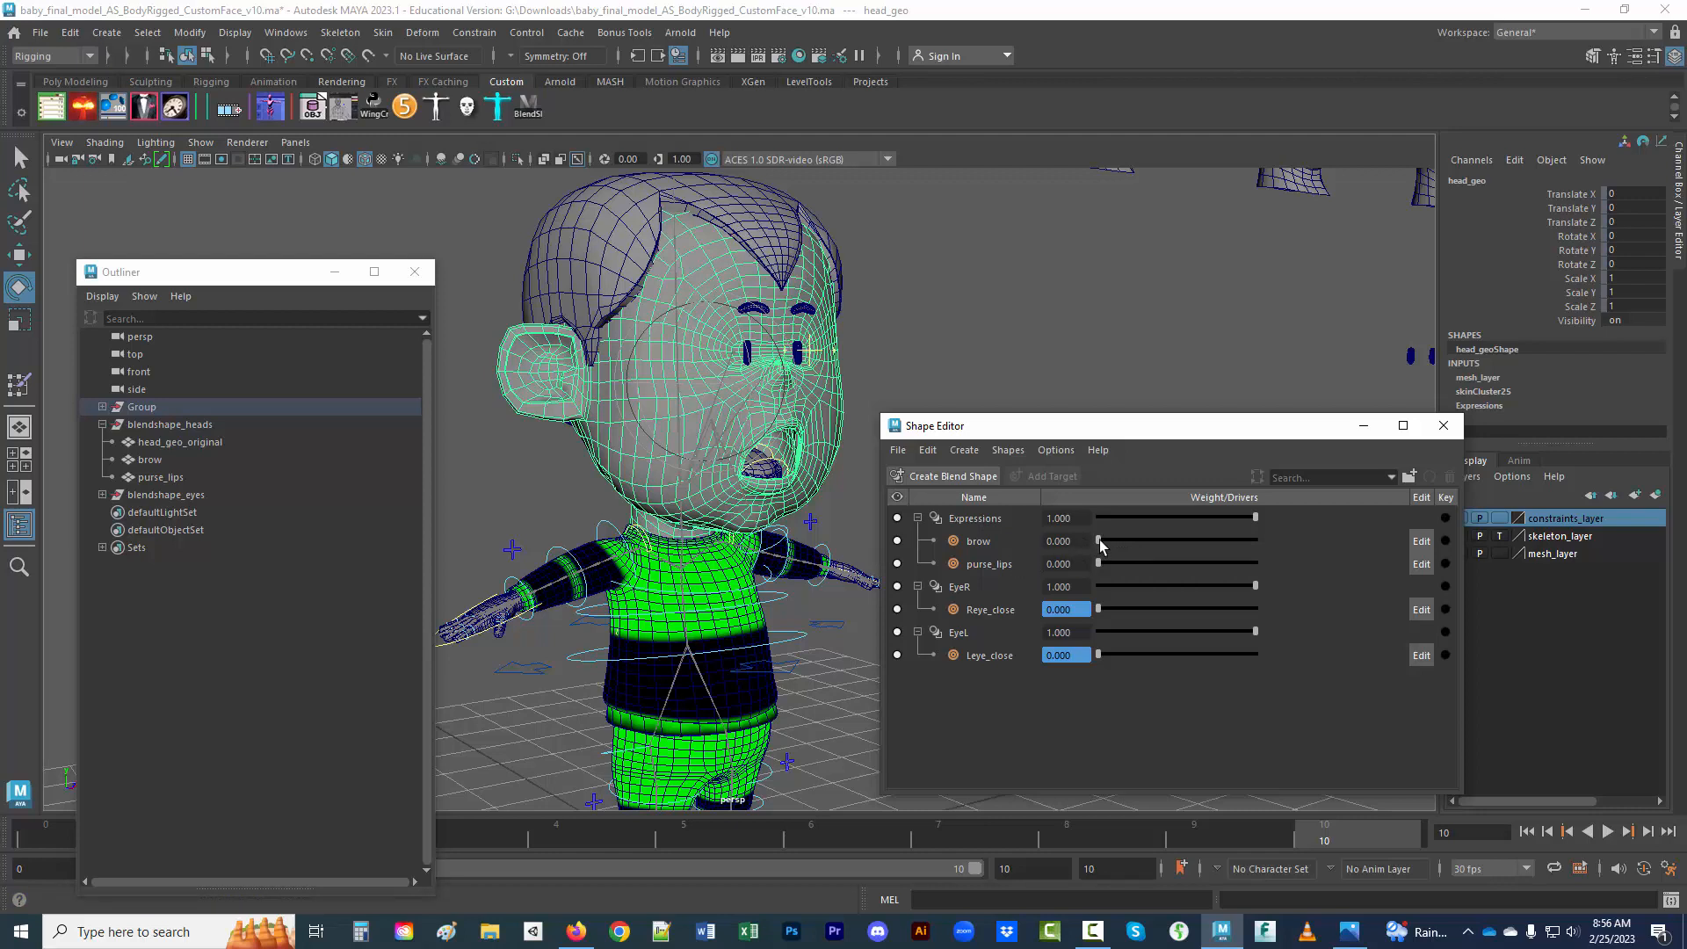
- Reset the jaw control's Rotate Z to 0
left_click(784, 524)
double_click(1624, 263)
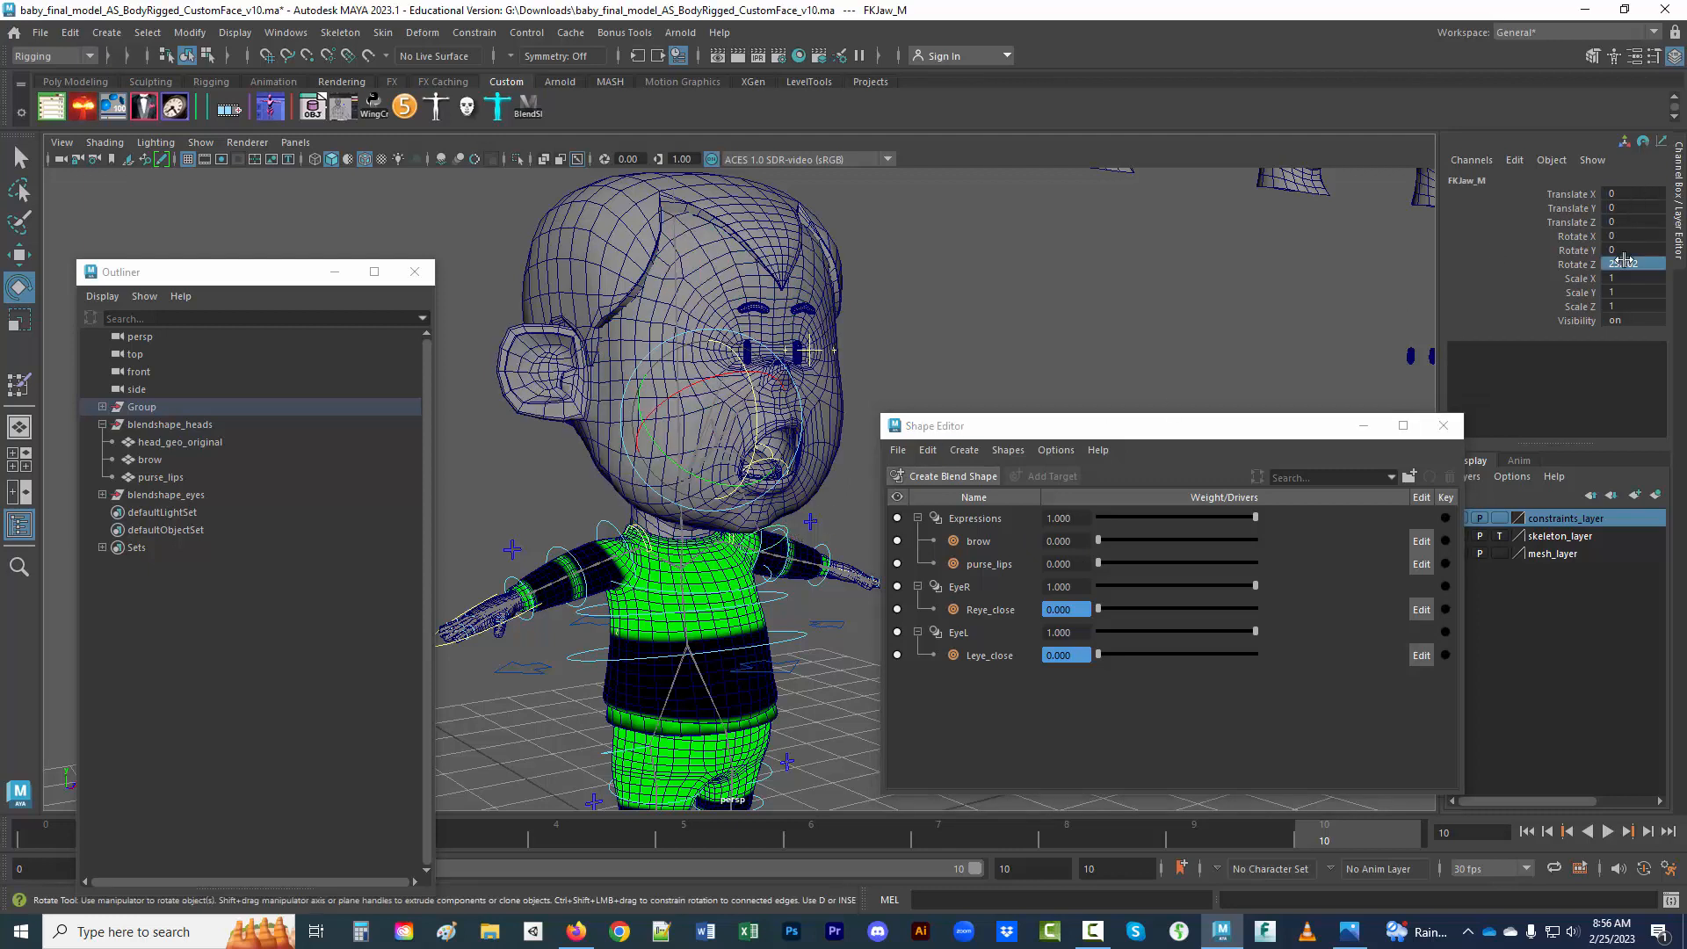
type("0")
key("Return")
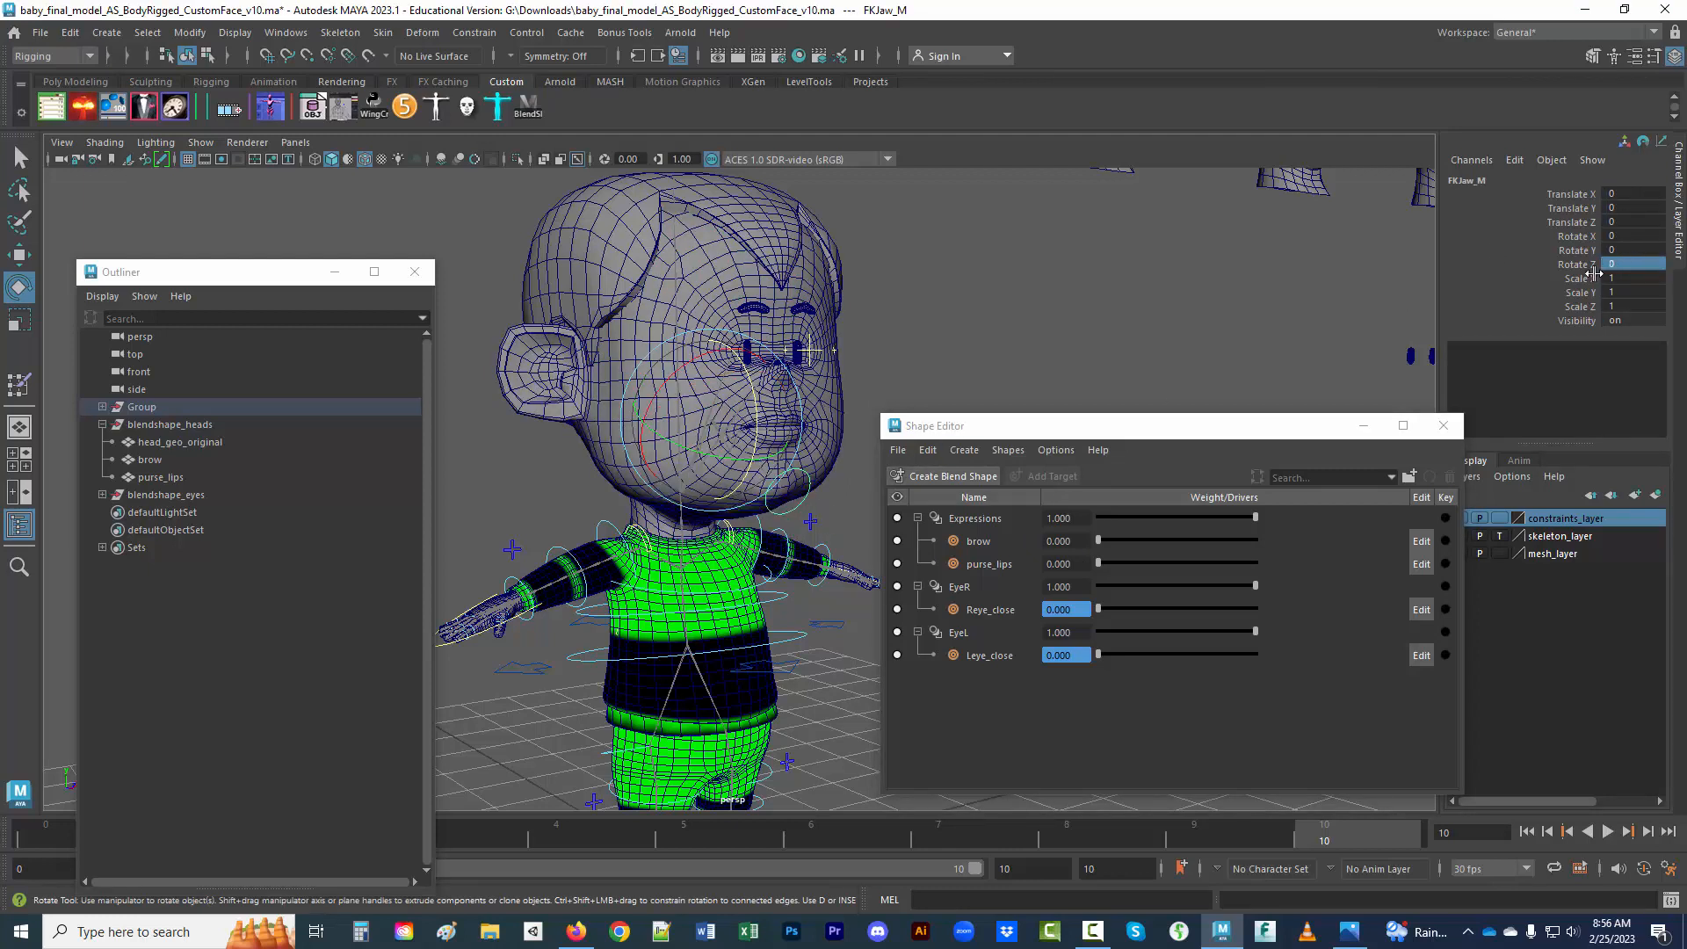
- Set the purse_lips blend shape weight to 1 and rotate the jaw control to open the mouth slightly
left_click(1100, 562)
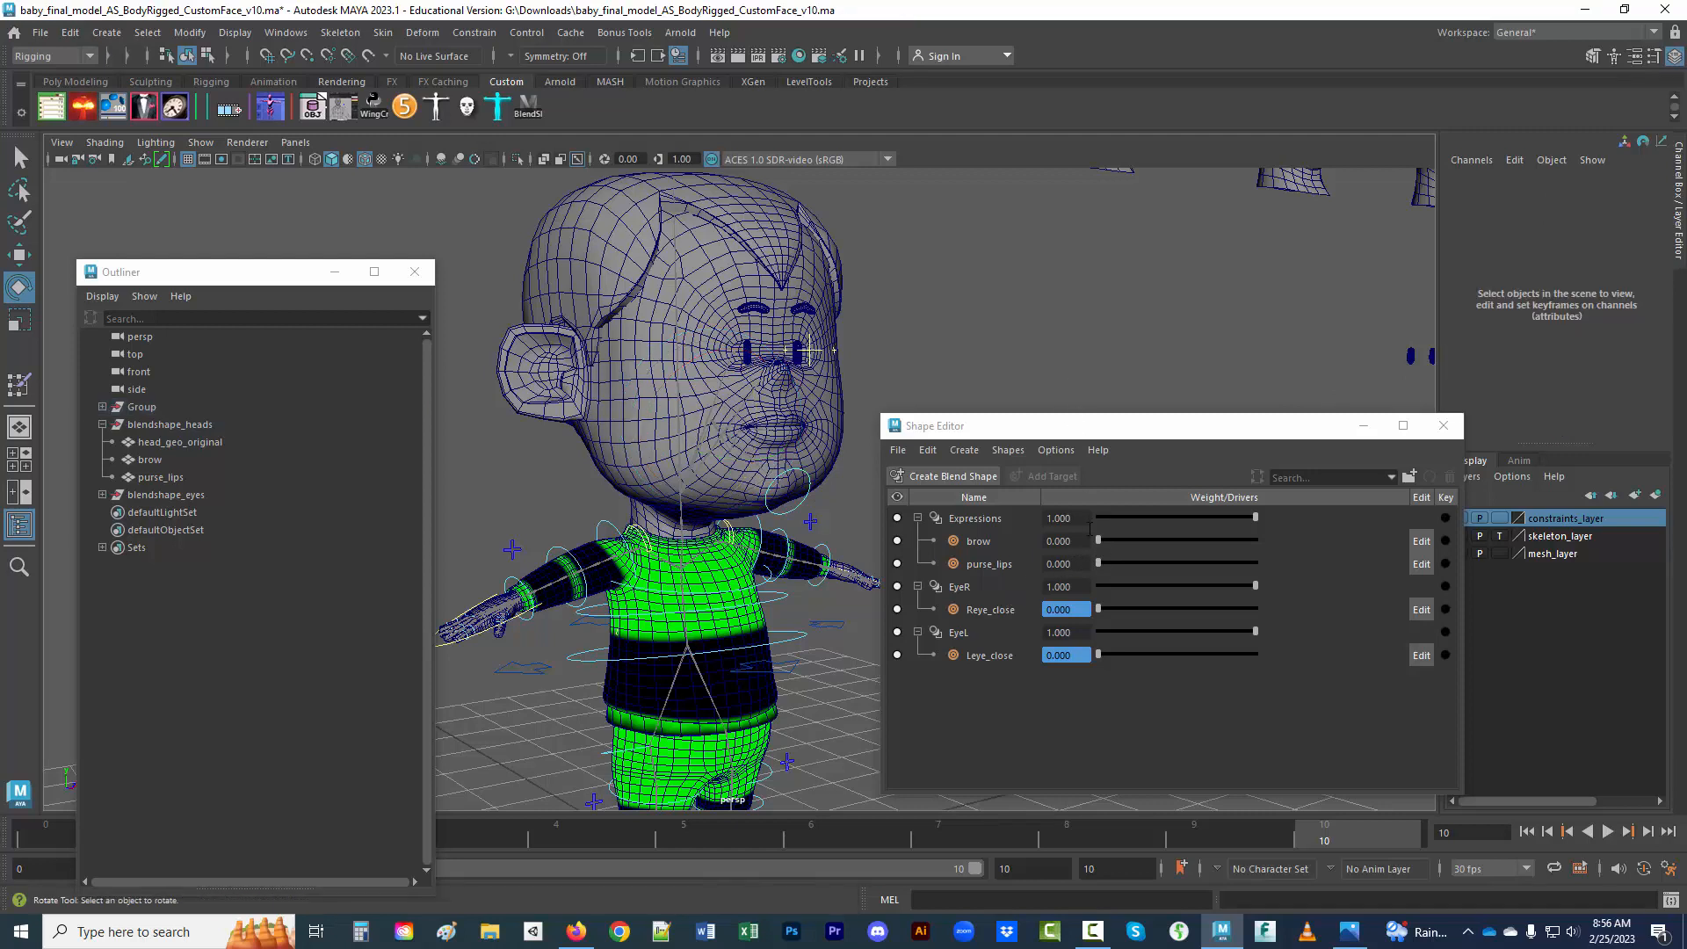
left_click_drag(1099, 564, 1264, 567)
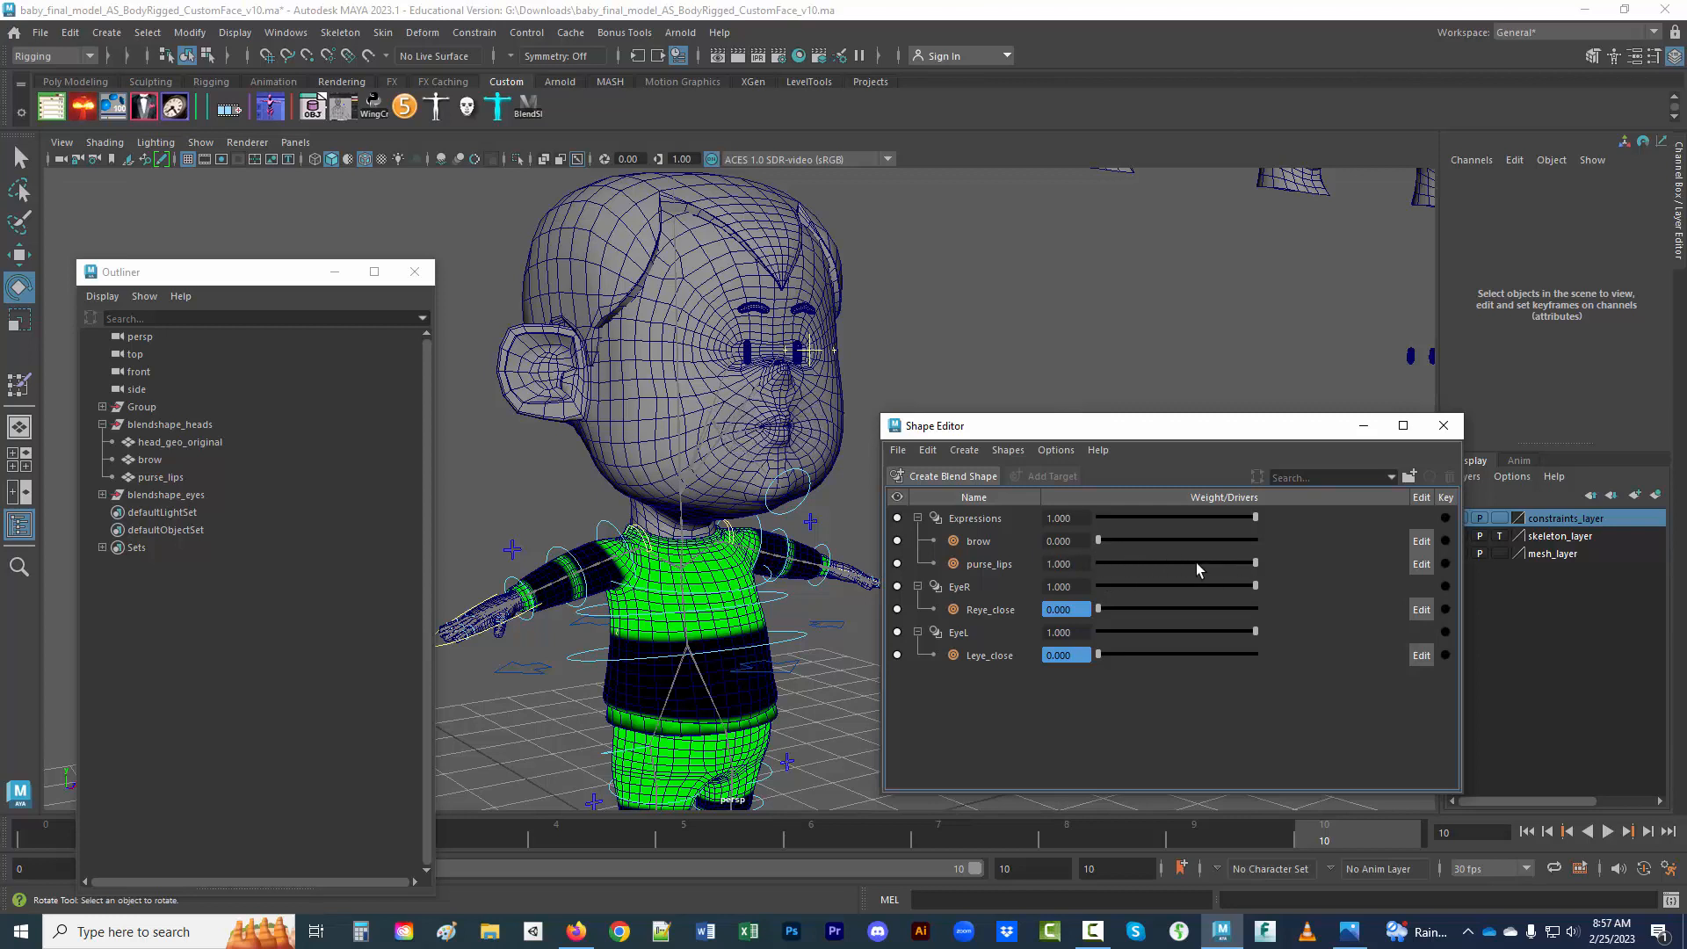
left_click(804, 475)
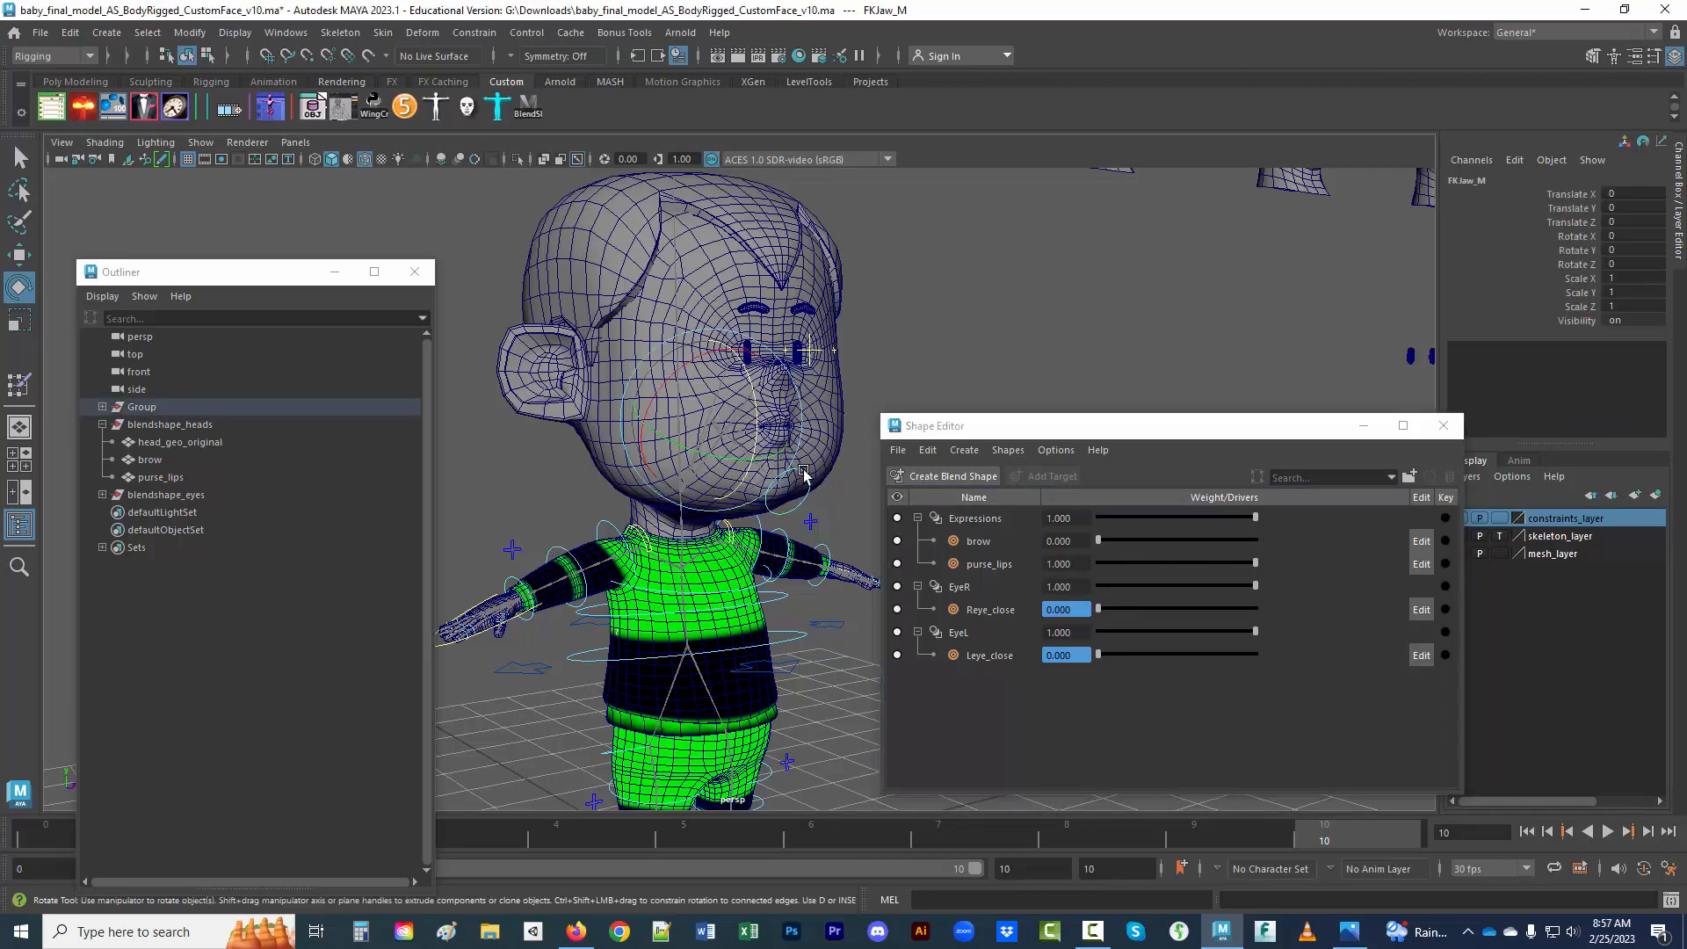
left_click_drag(756, 444, 755, 418)
left_click(918, 367)
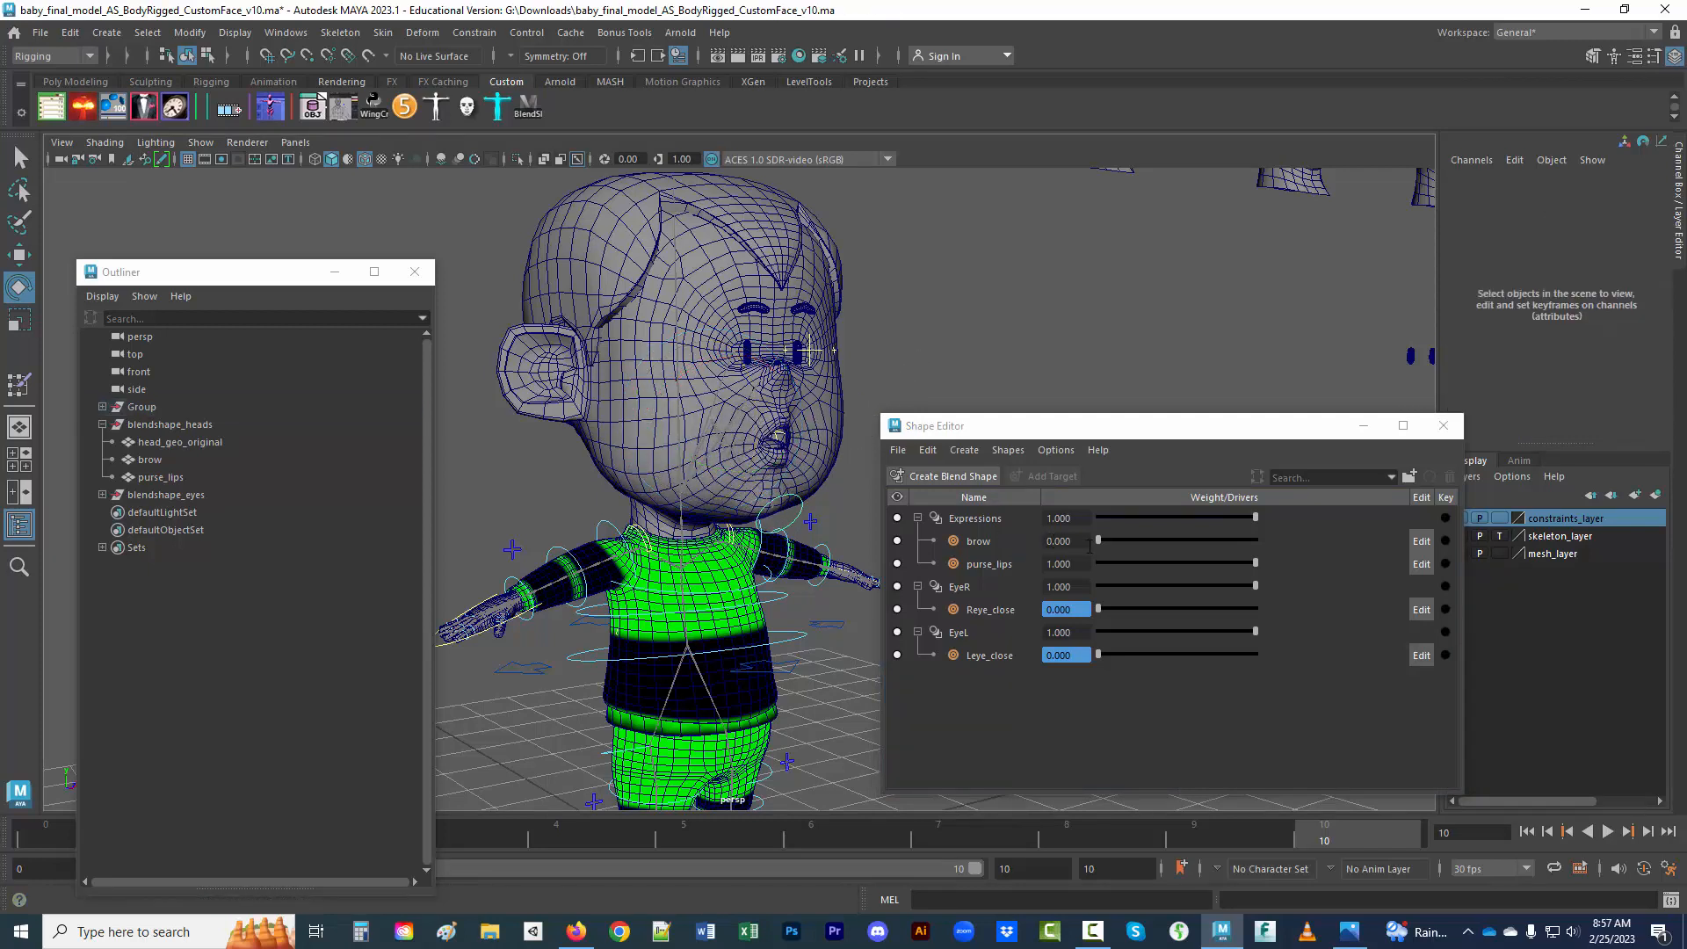
- Test the brow blend shape, leaving its weight at 0, and set the purse_lips weight back to 0
left_click_drag(1100, 539, 1047, 562)
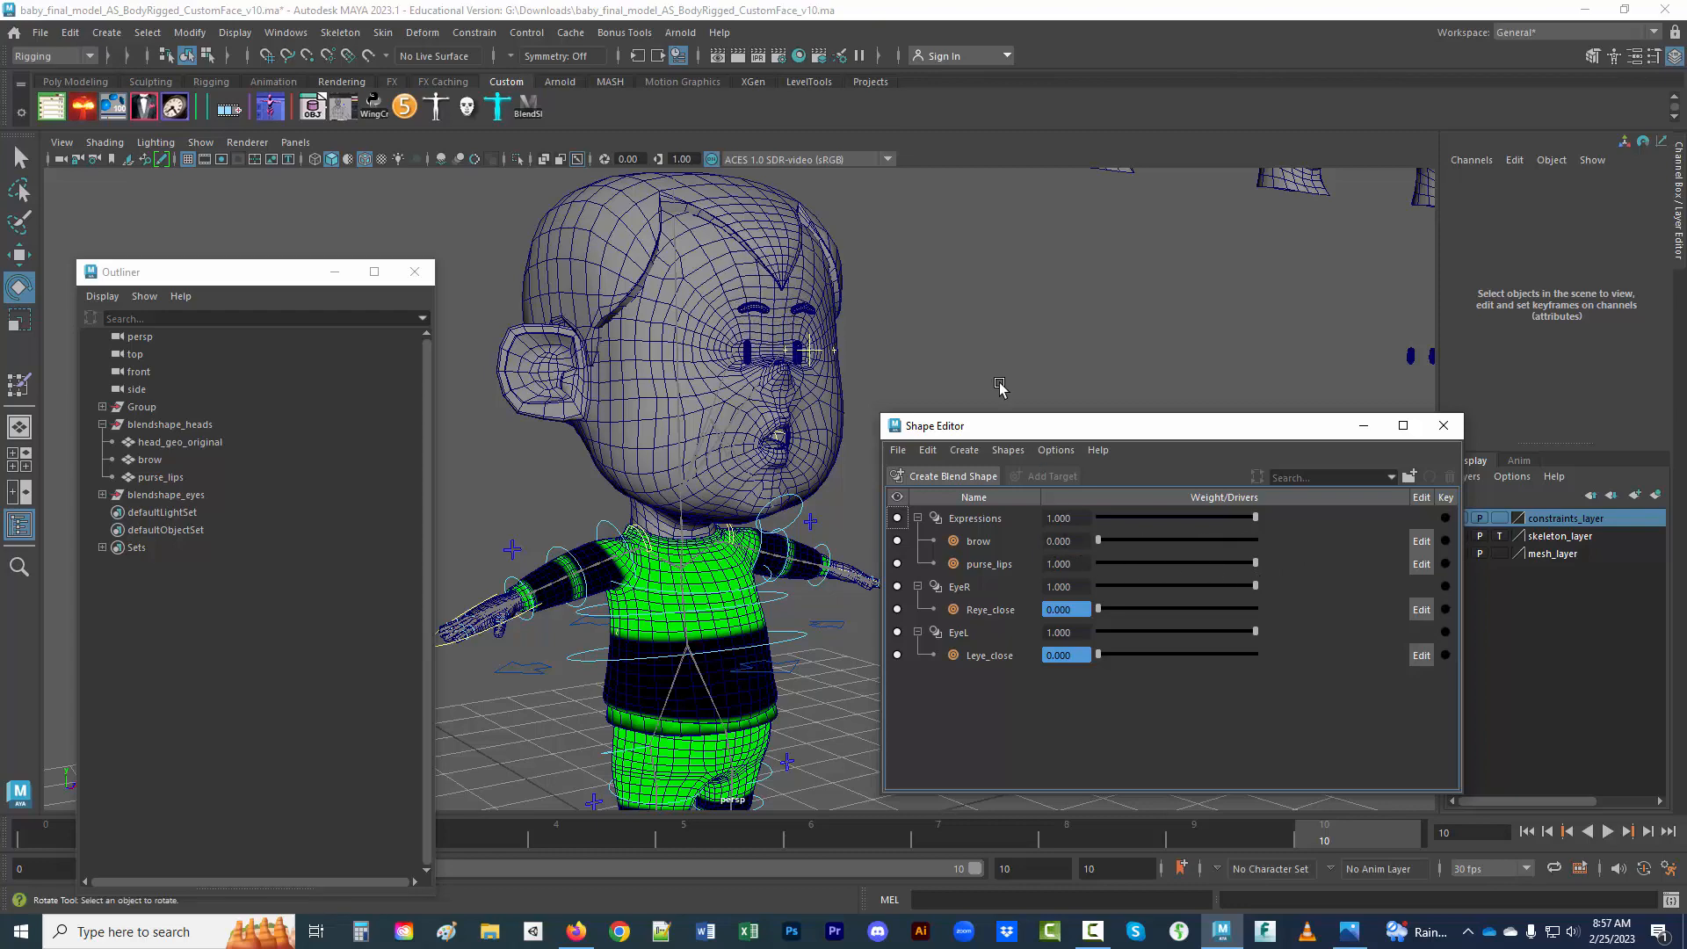
left_click_drag(1000, 386, 842, 366, "alt")
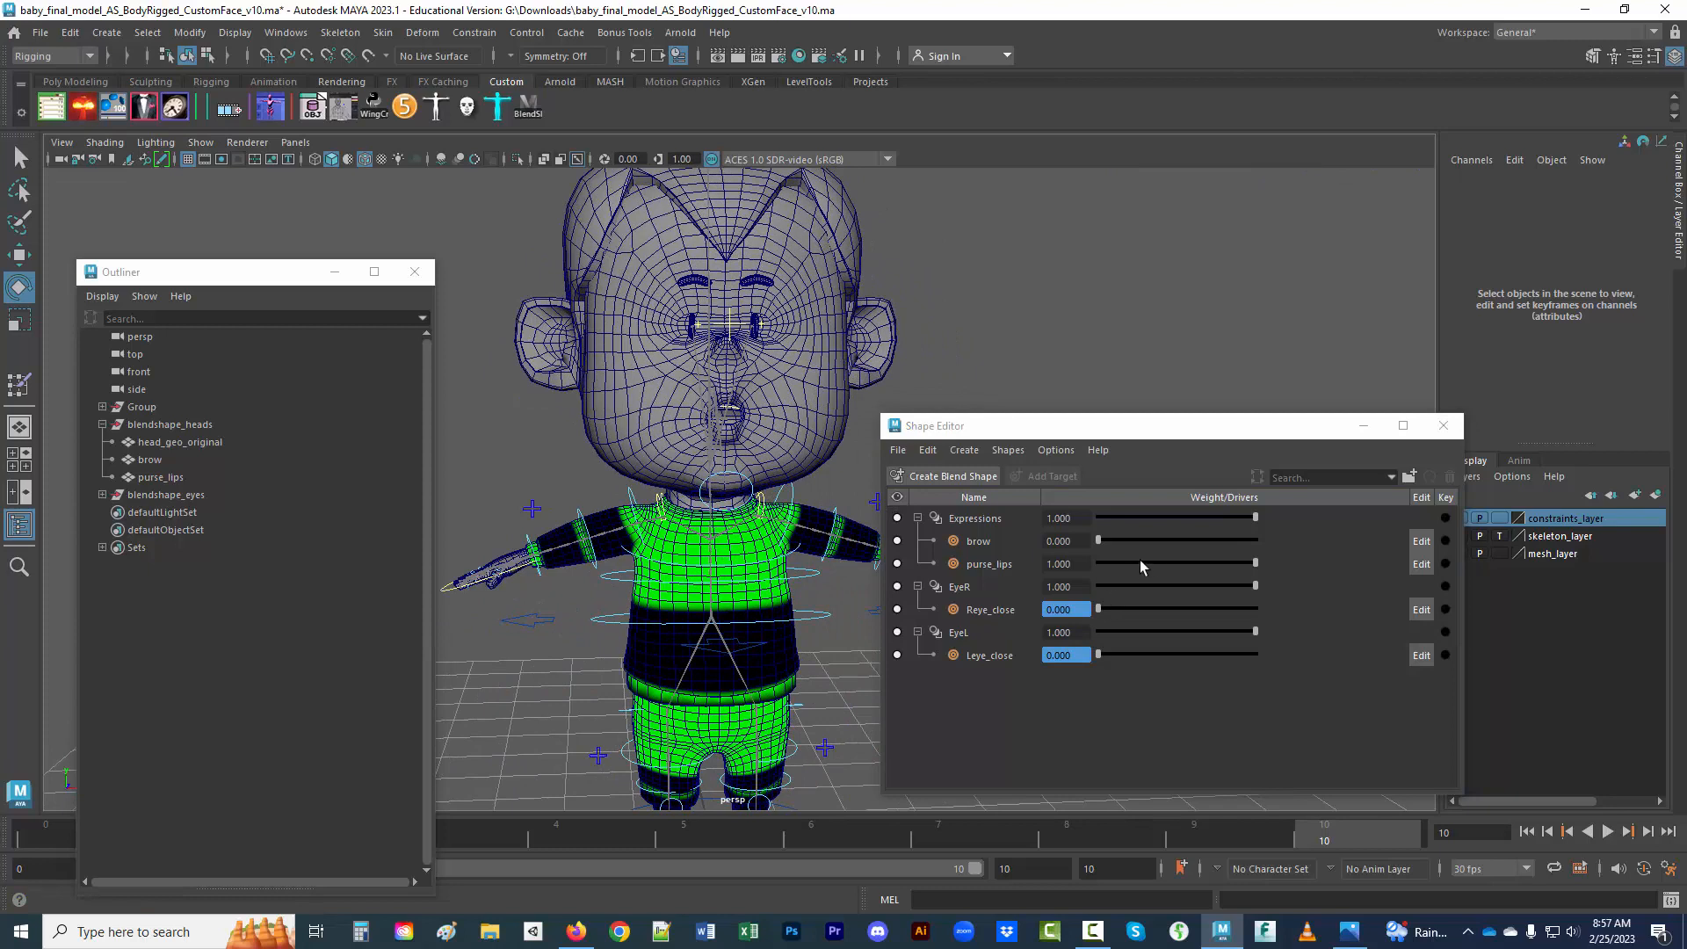
left_click(1254, 562)
left_click_drag(1121, 562, 1084, 564)
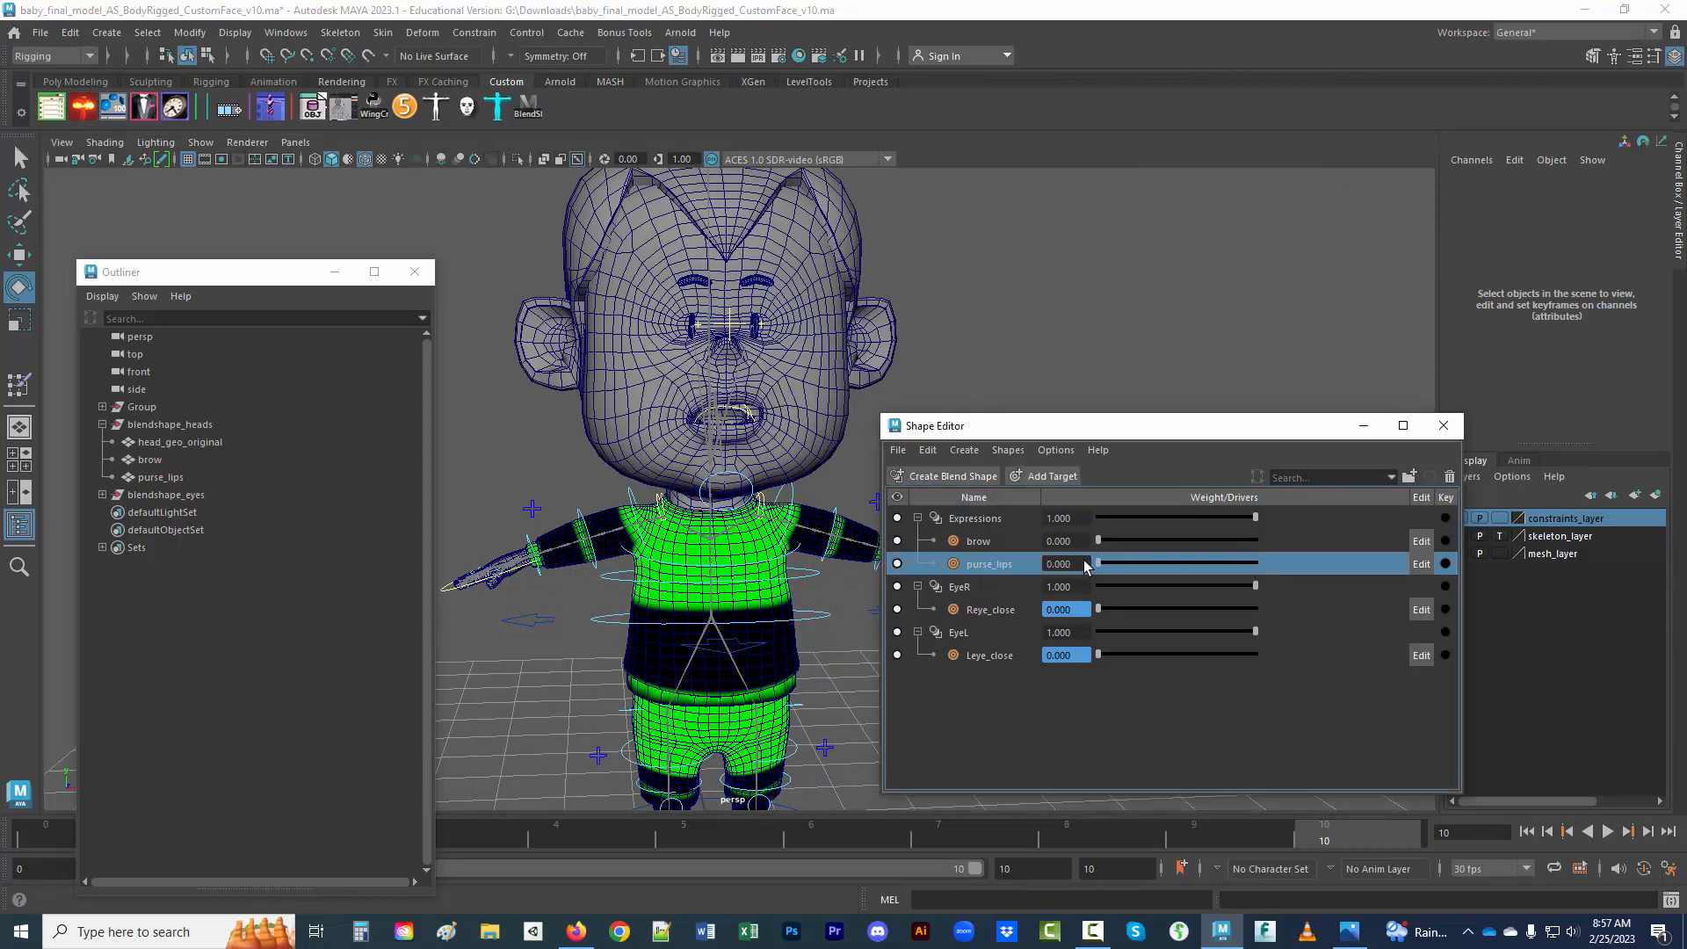
- Review the whole character from an angle together with its three blend shape heads
left_click_drag(849, 503, 770, 488, "alt")
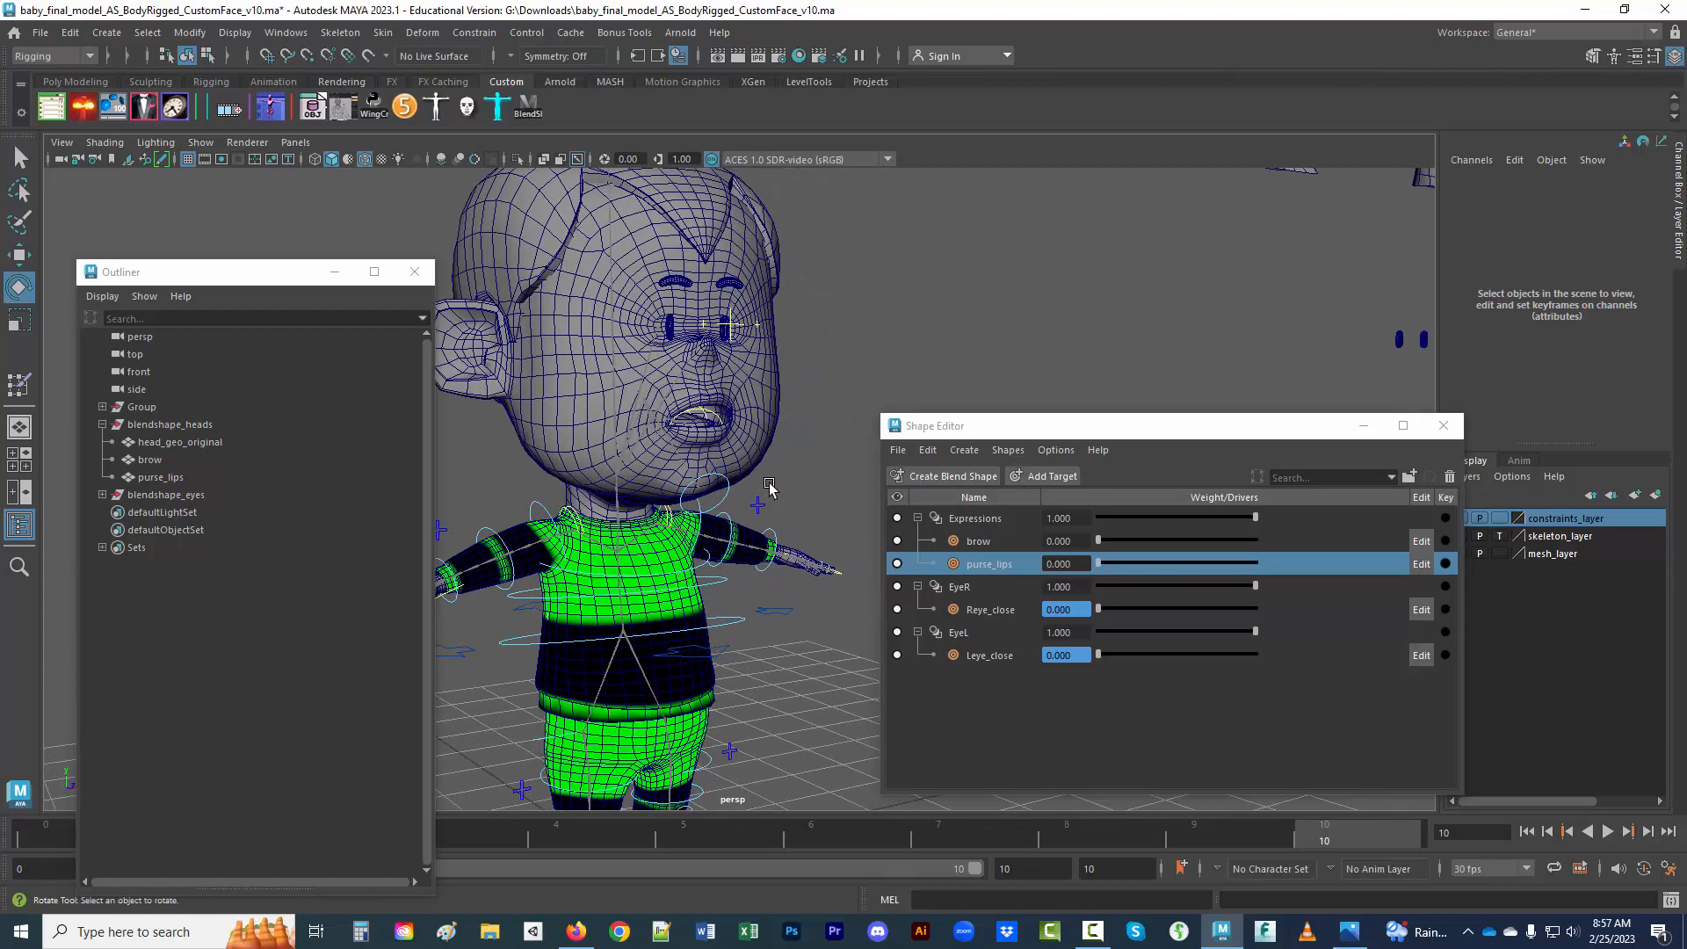
scroll(770, 489, "down", 2)
middle_click_drag(799, 449, 752, 495, "alt")
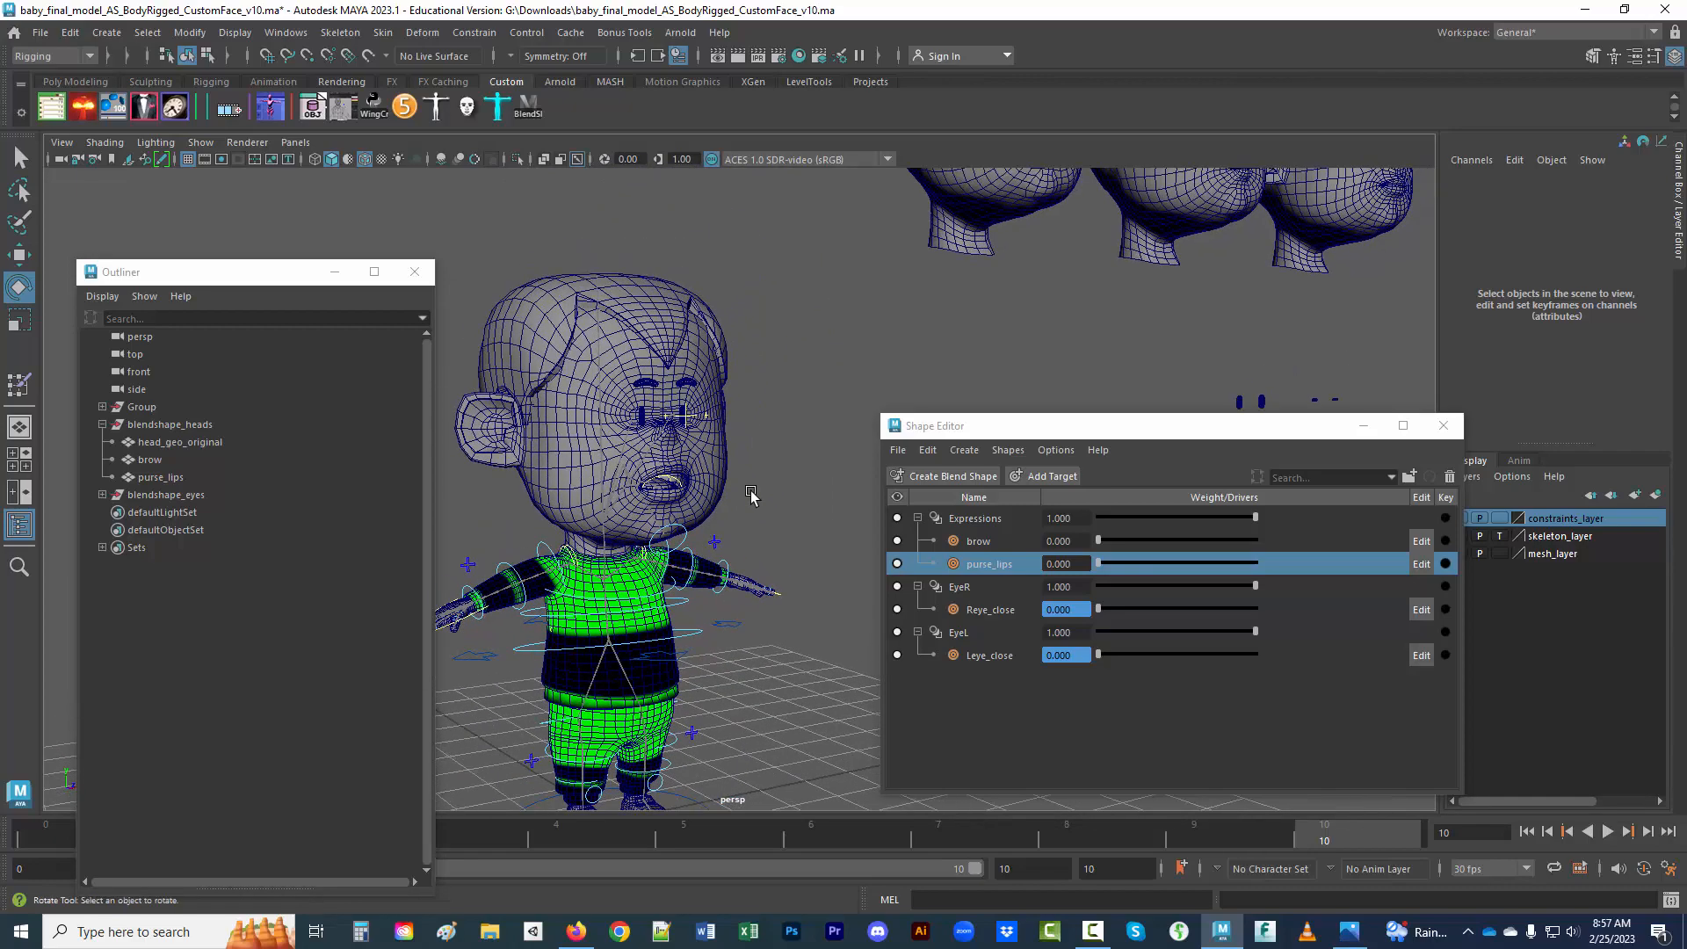
scroll(752, 494, "down", 1)
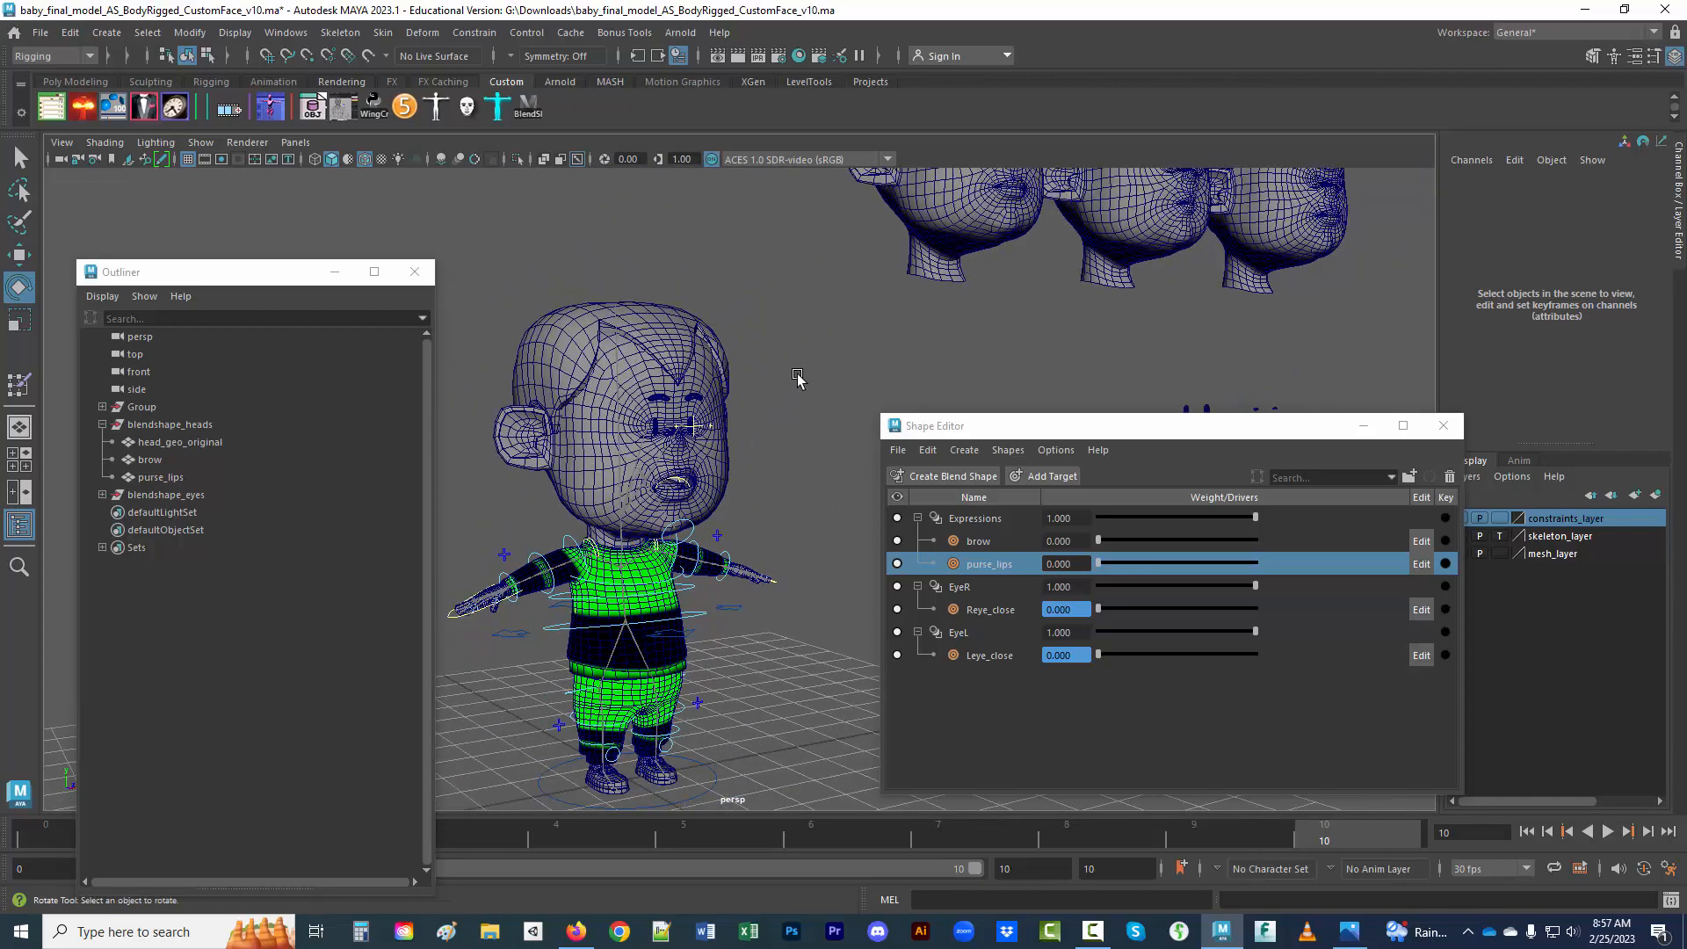
middle_click_drag(810, 367, 778, 492, "alt")
scroll(755, 606, "down", 4)
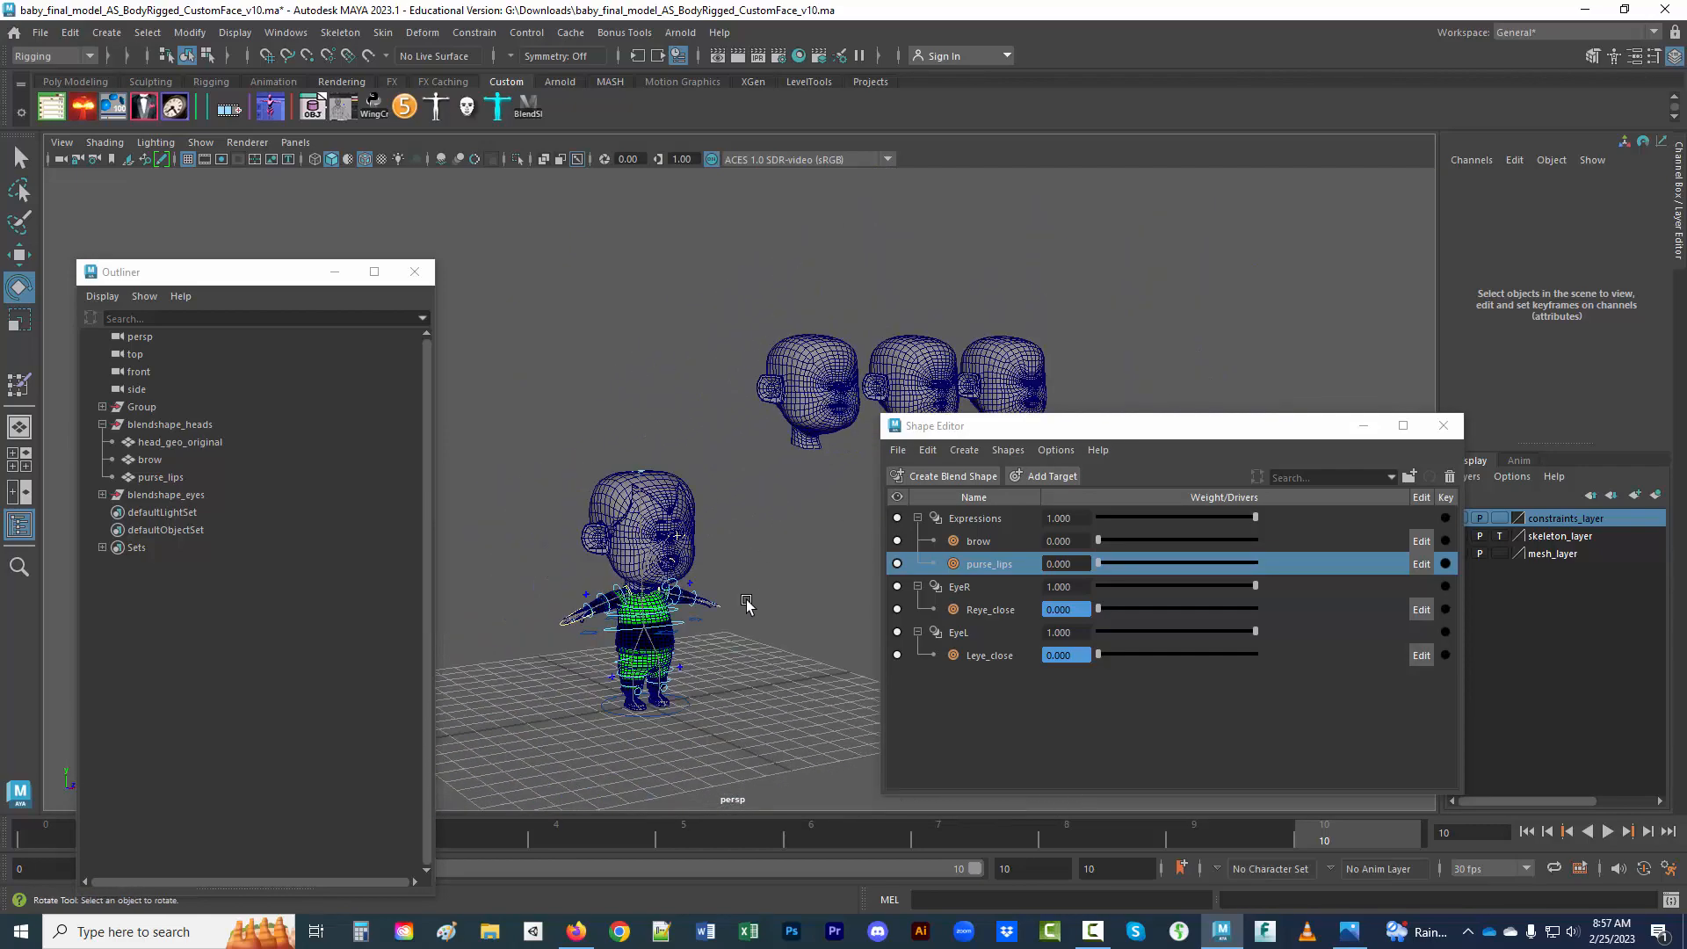
- Move the character with its Main control about 45 units along negative X, and inspect the right eyebrow geometry
left_click_drag(702, 681, 690, 689, "alt")
left_click(697, 690)
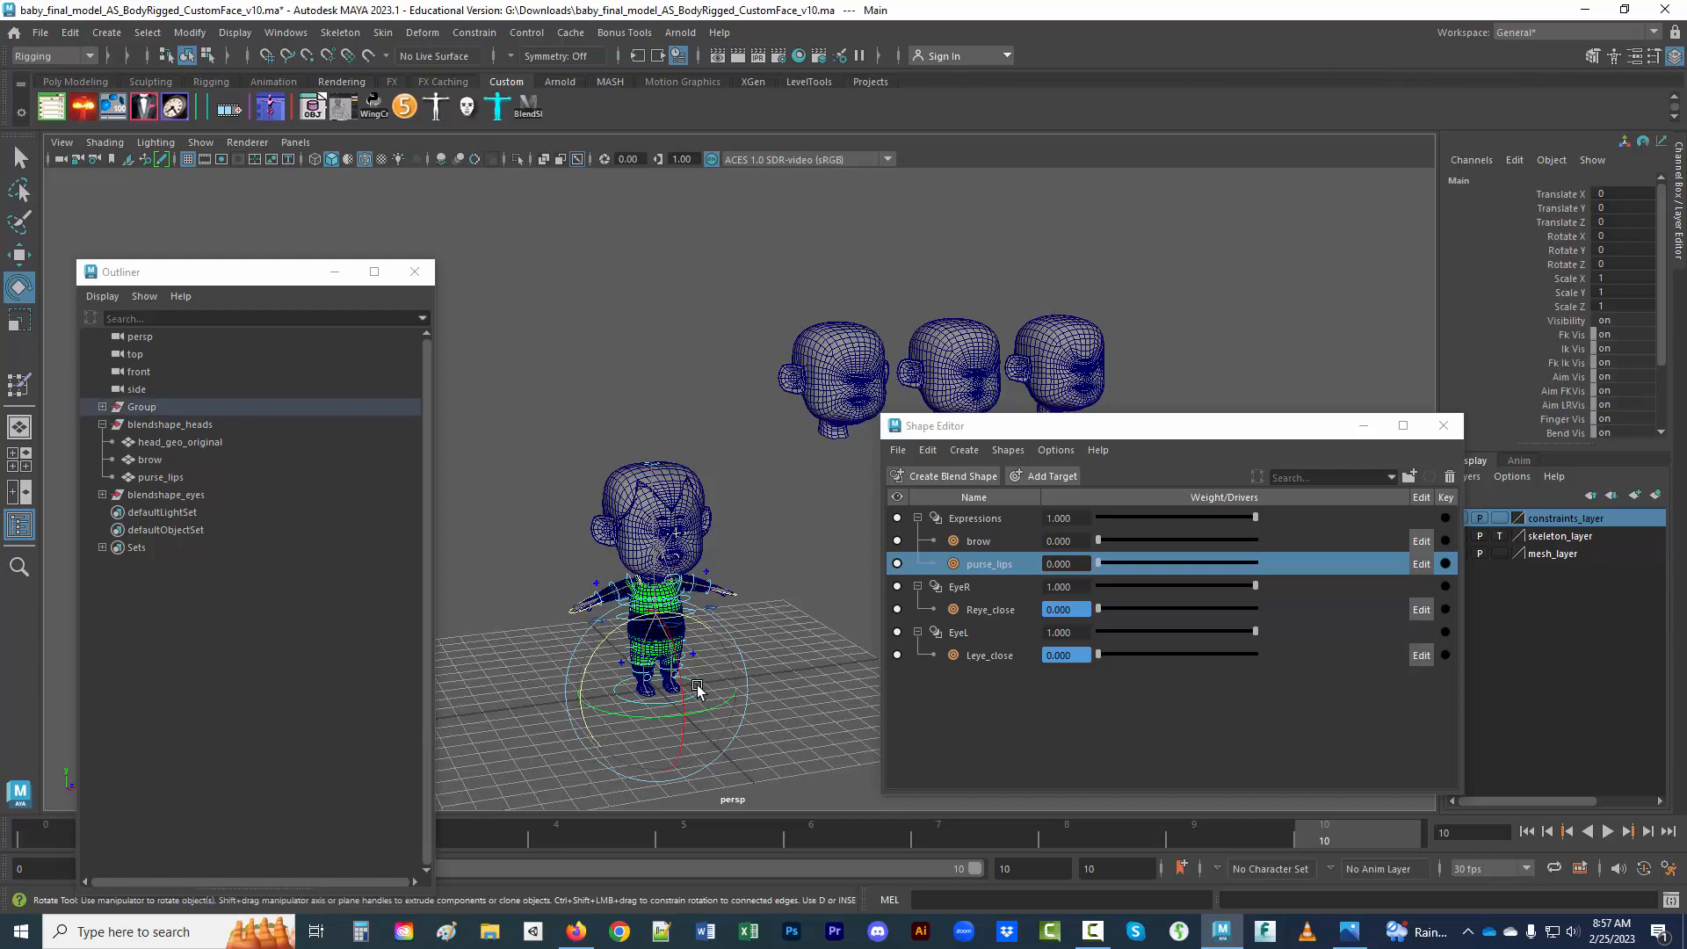
key("w")
left_click_drag(733, 685, 630, 702)
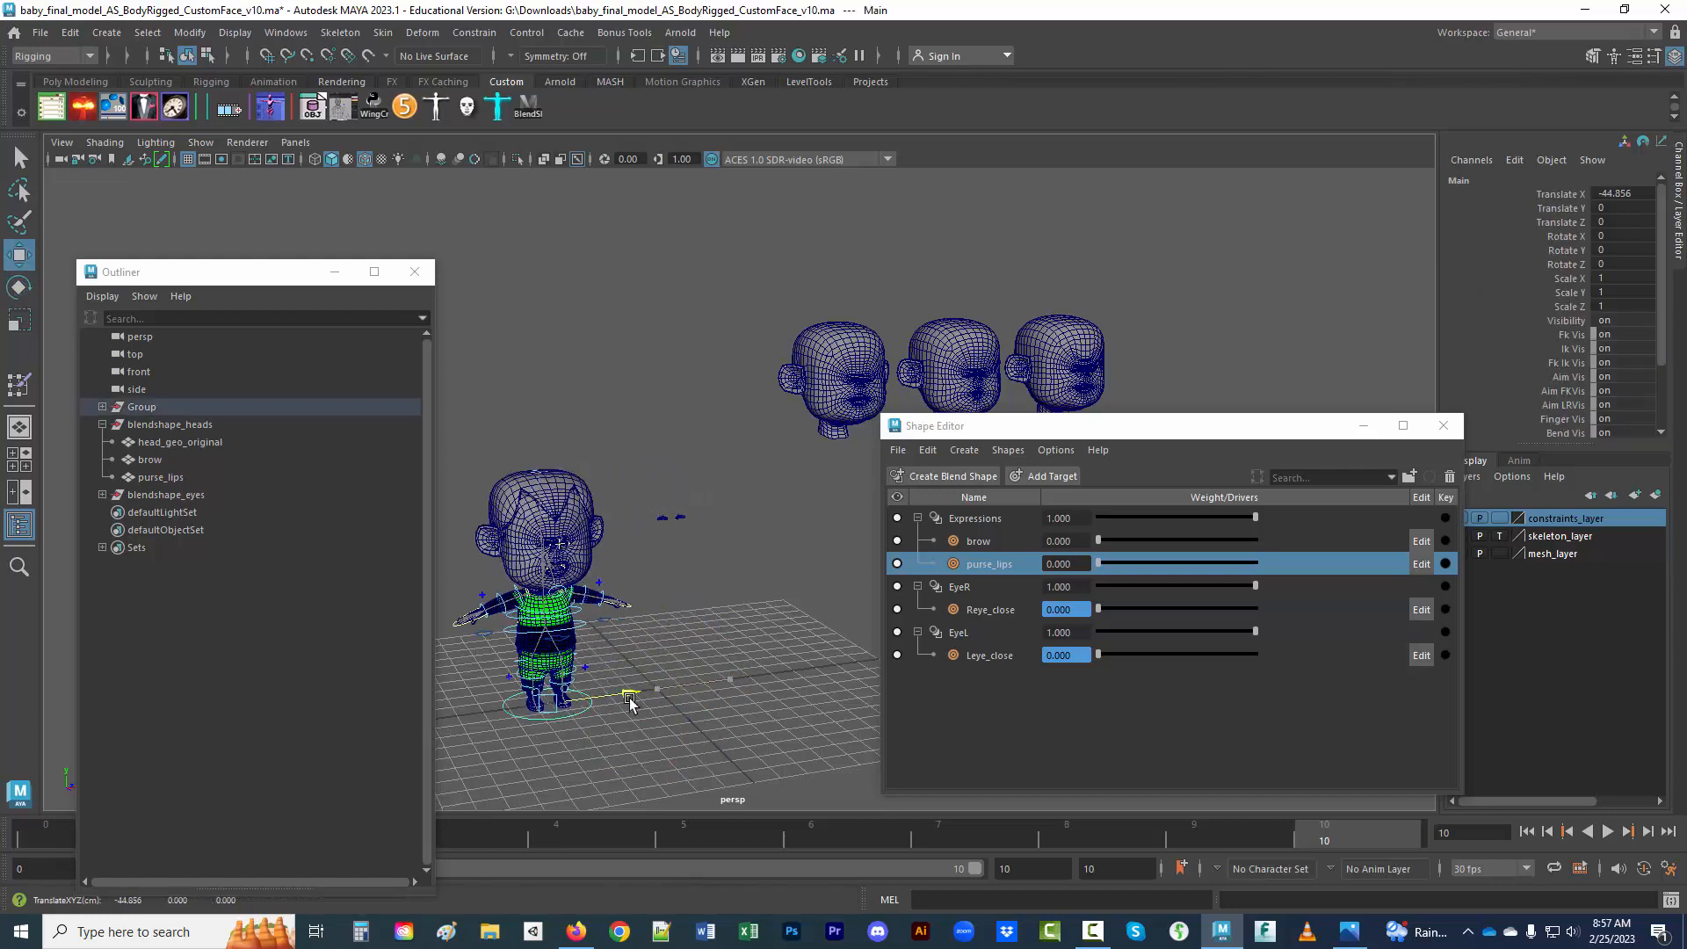
left_click_drag(652, 486, 716, 576)
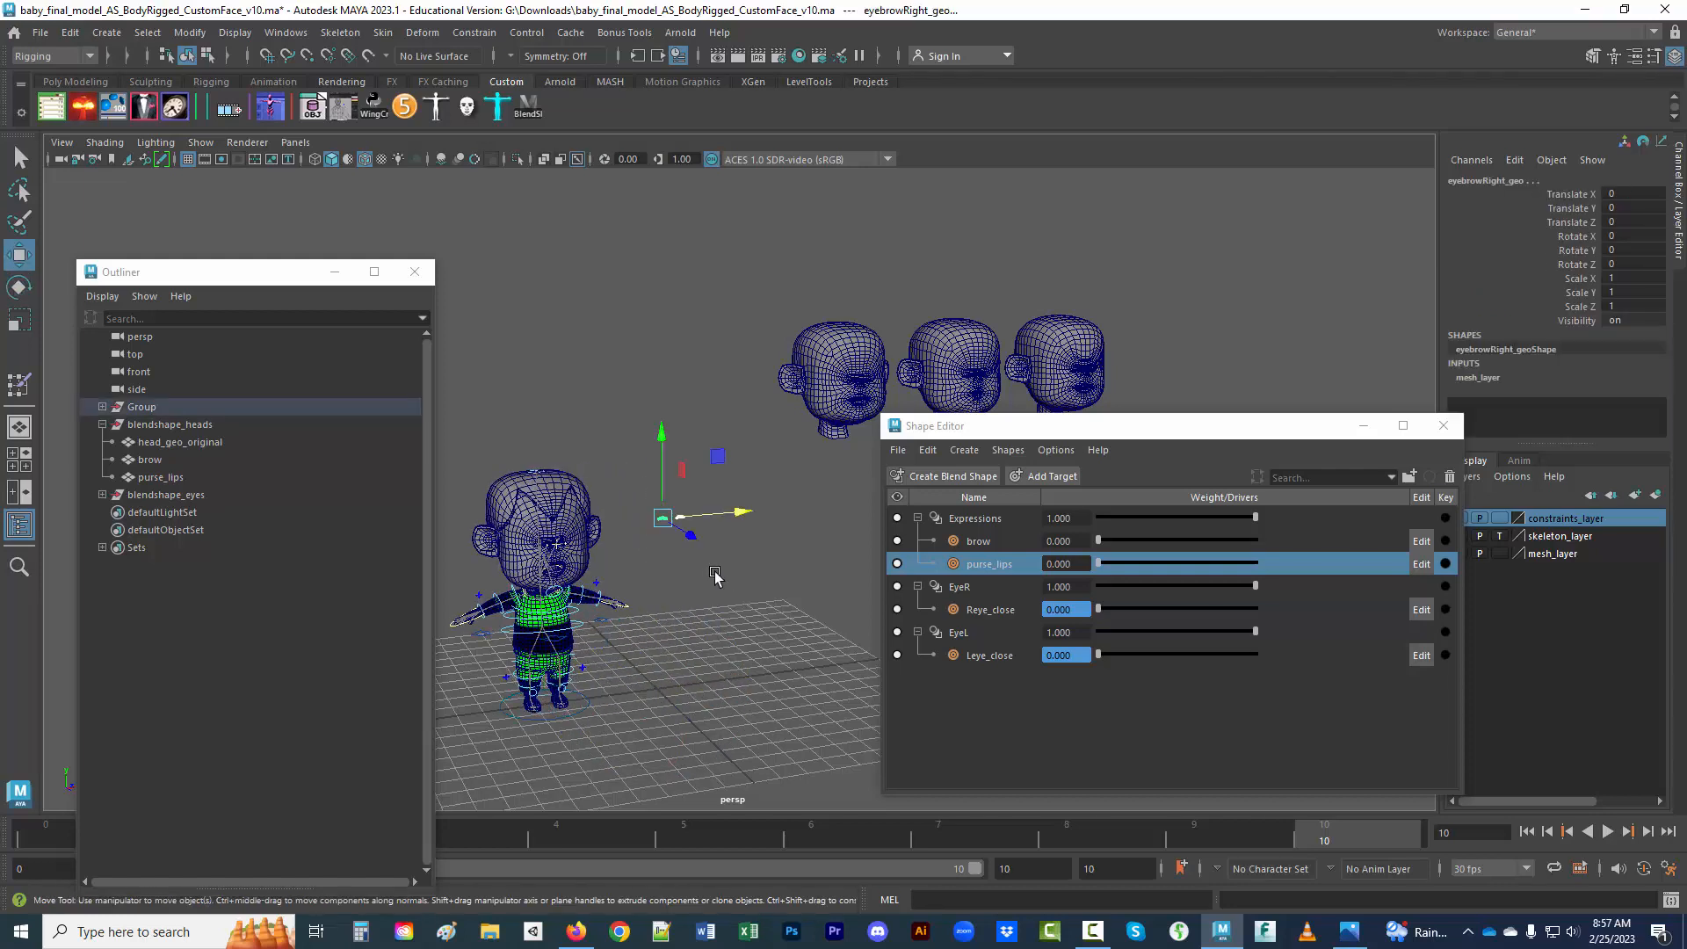
left_click(675, 615)
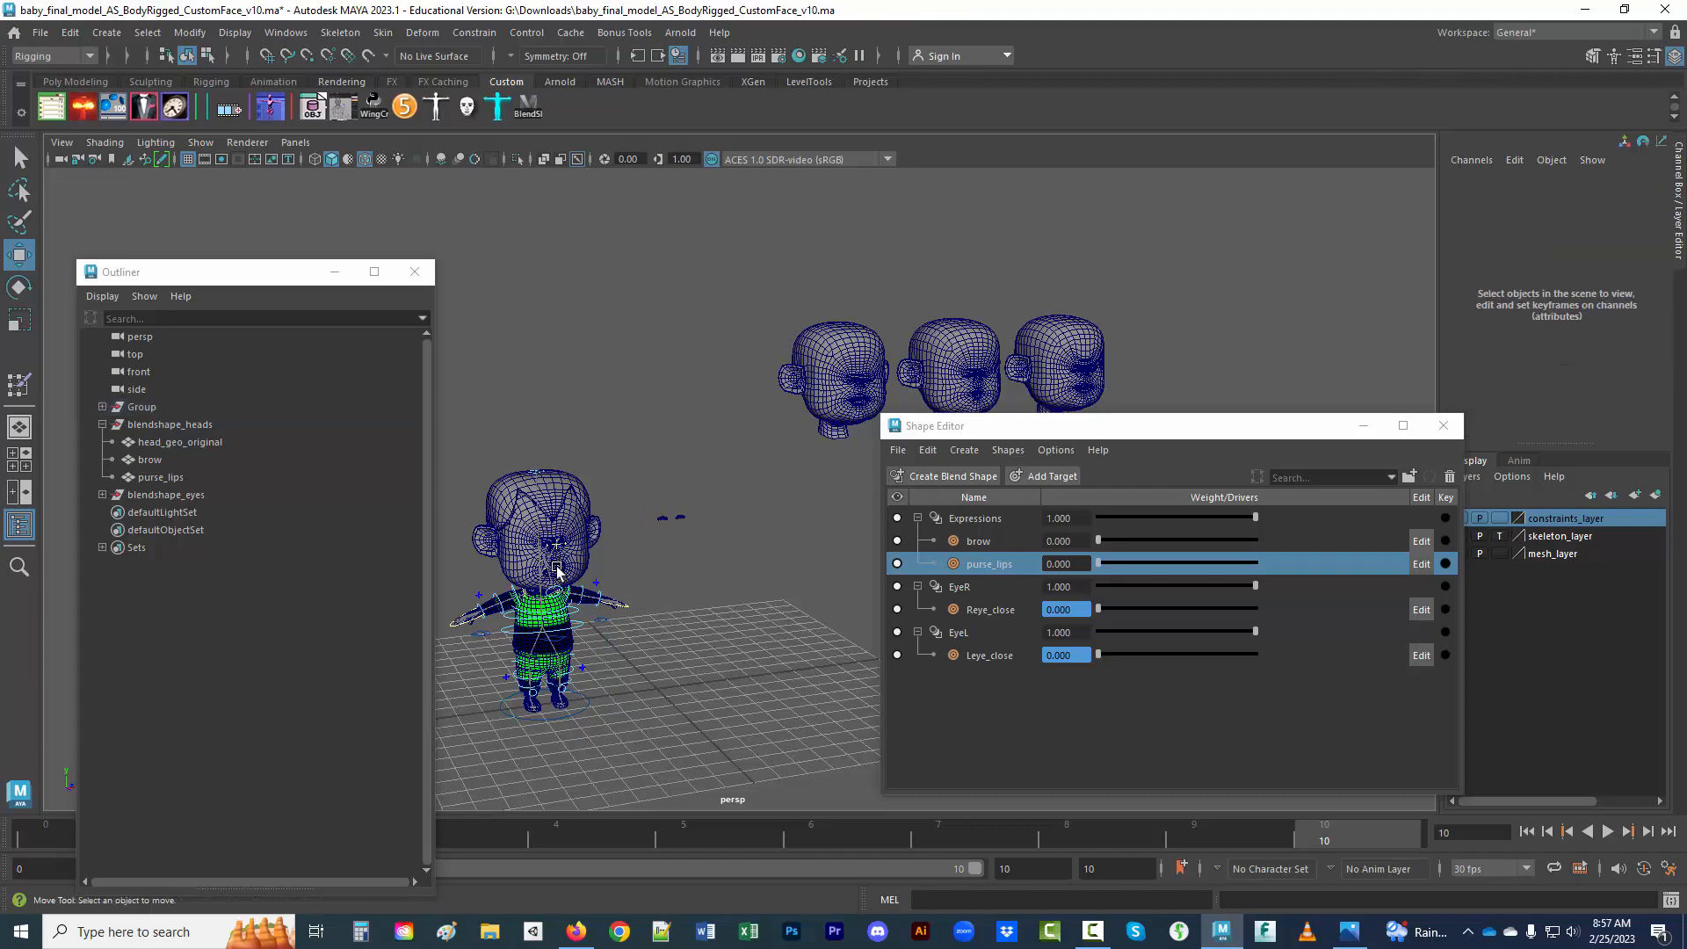
- Test the purse_lips and brow blend shapes on the moved character, leaving both weights at 0
scroll(556, 571, "up", 5)
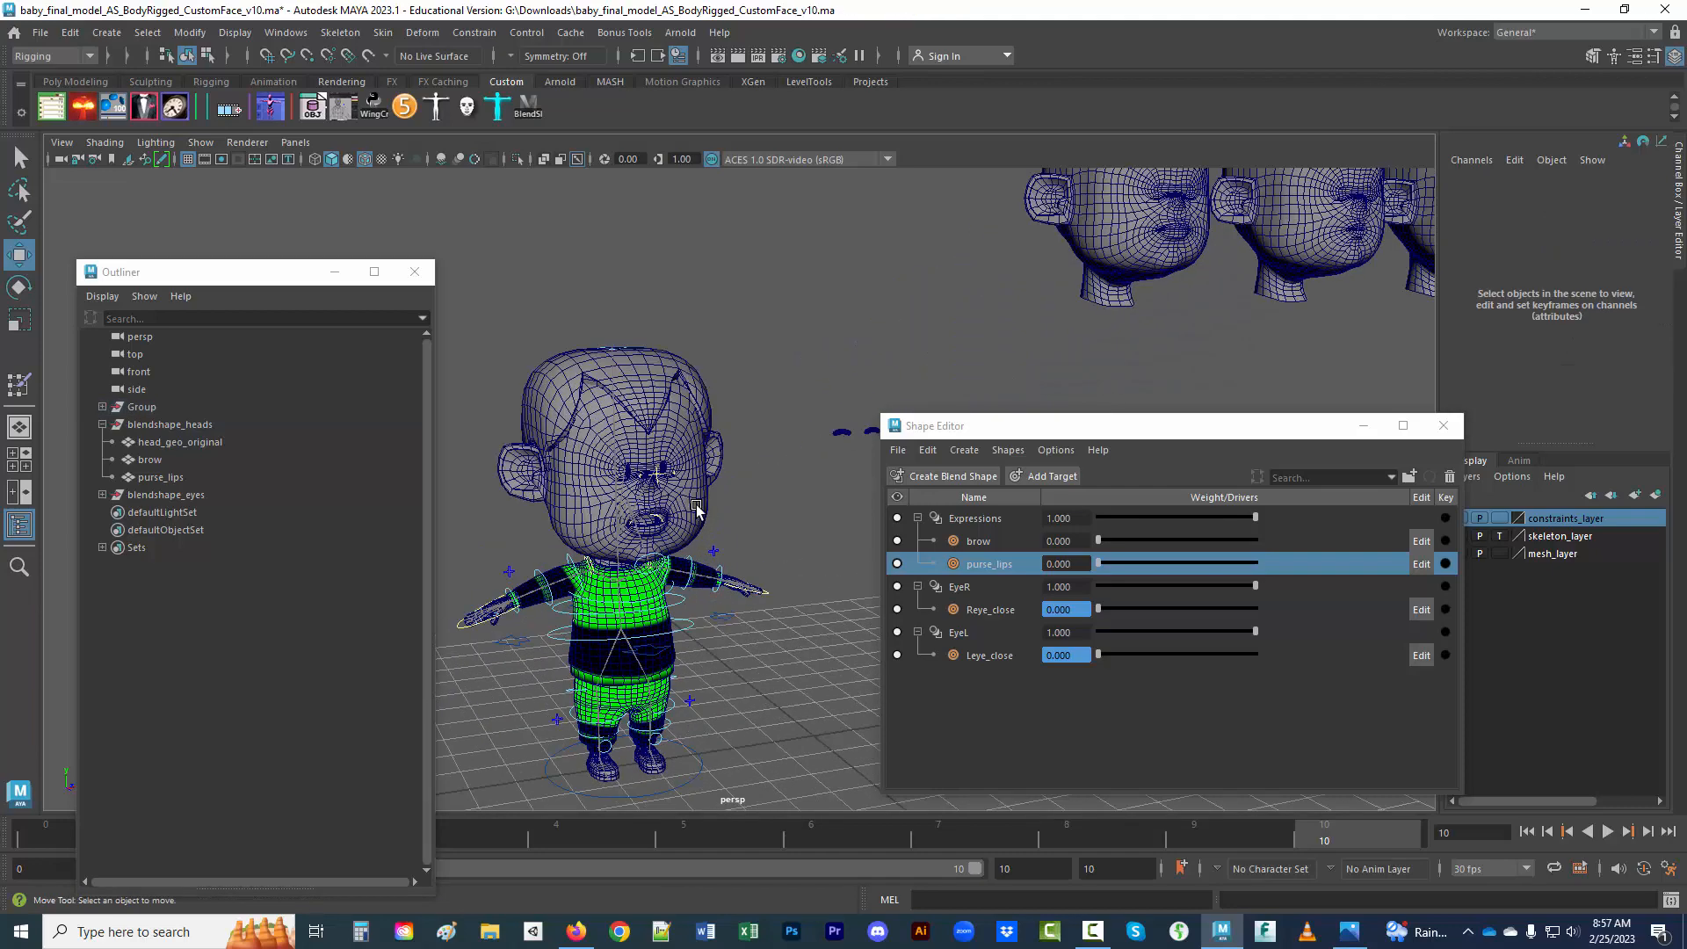
left_click_drag(1098, 562, 1046, 589)
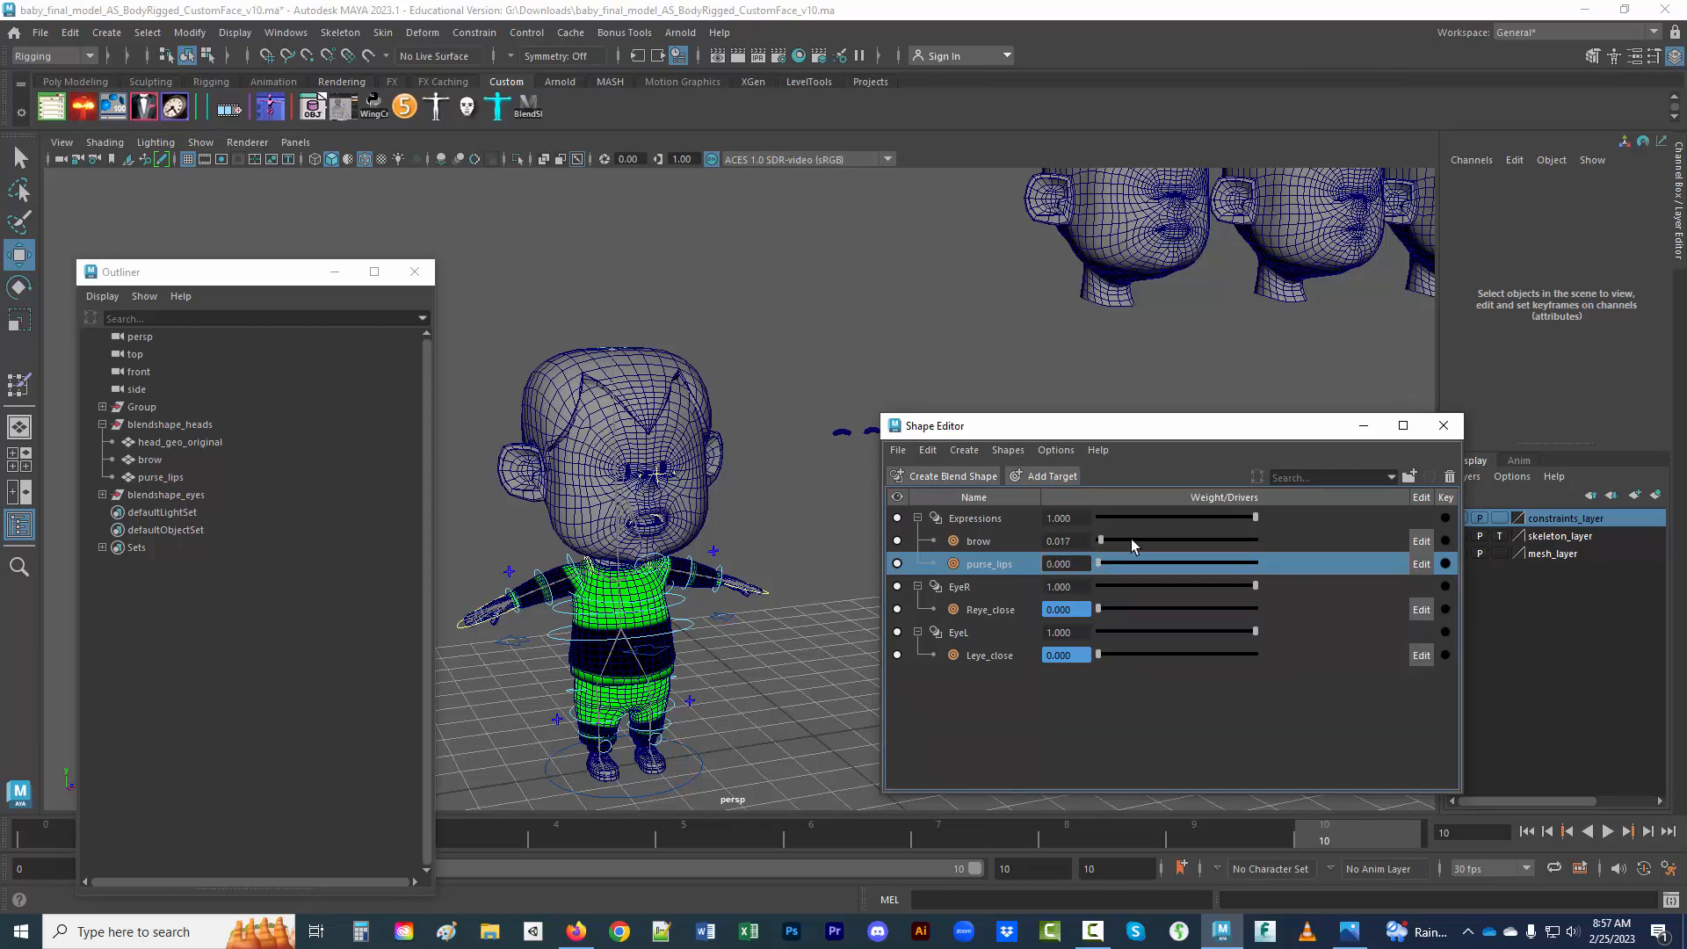
left_click_drag(1131, 540, 1053, 557)
- Open head_geo's list of input operations and order the Expressions blend shape below the skinCluster25 skin cluster
left_click(682, 428)
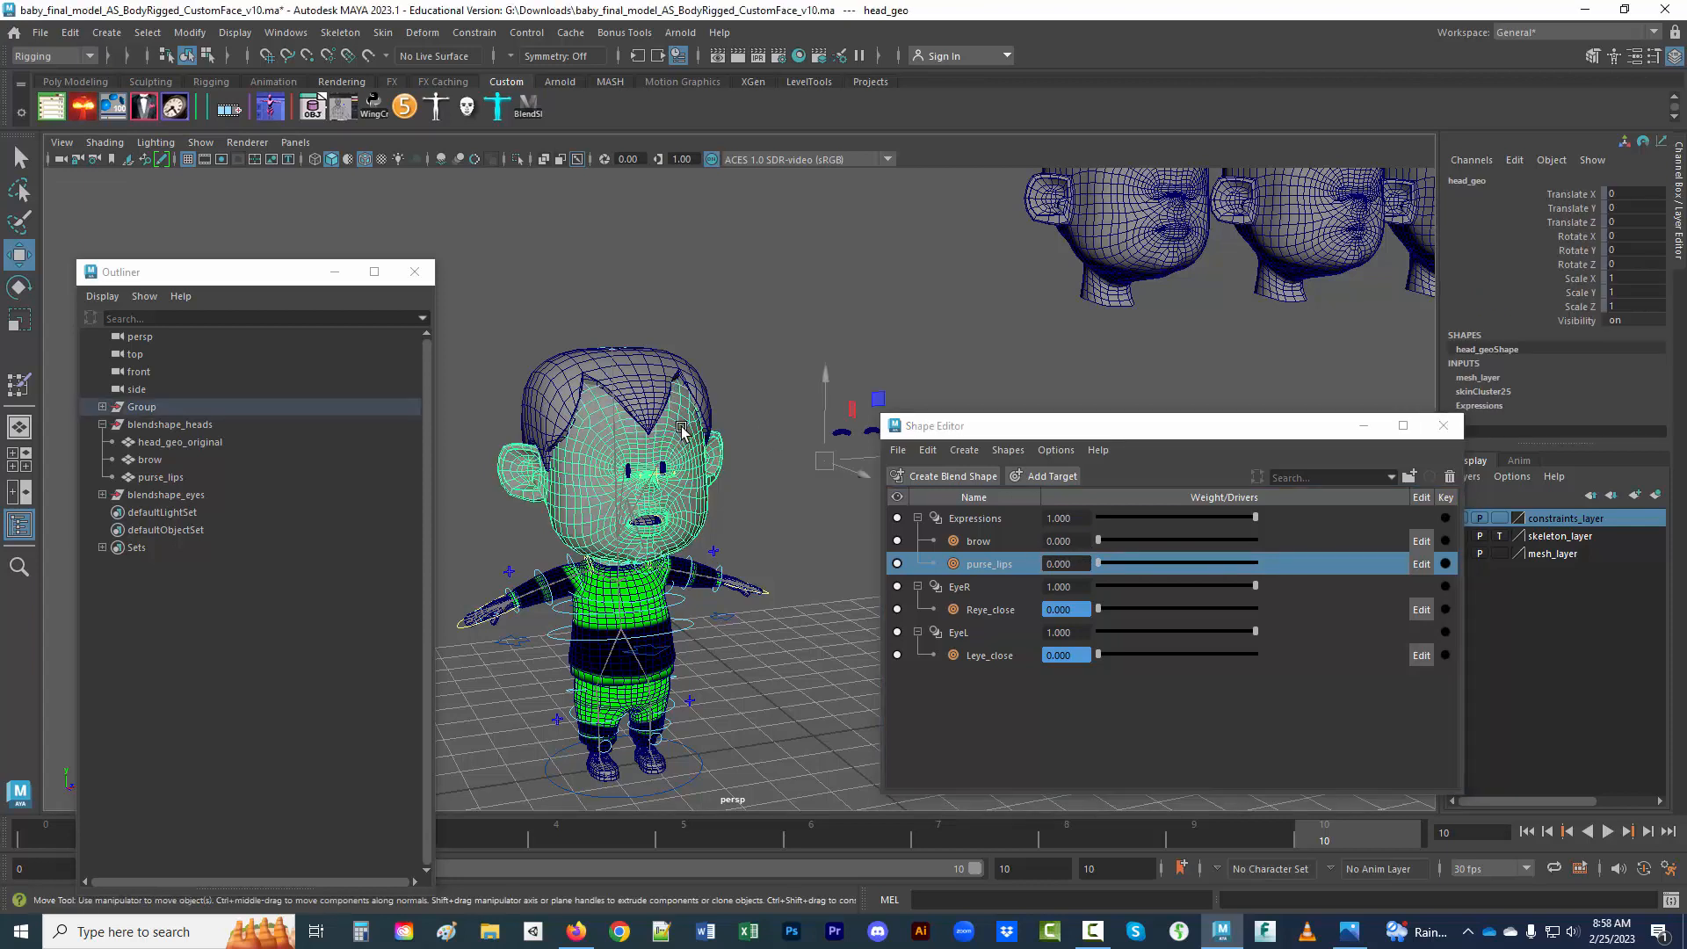
right_click(682, 429)
mouse_move(684, 673)
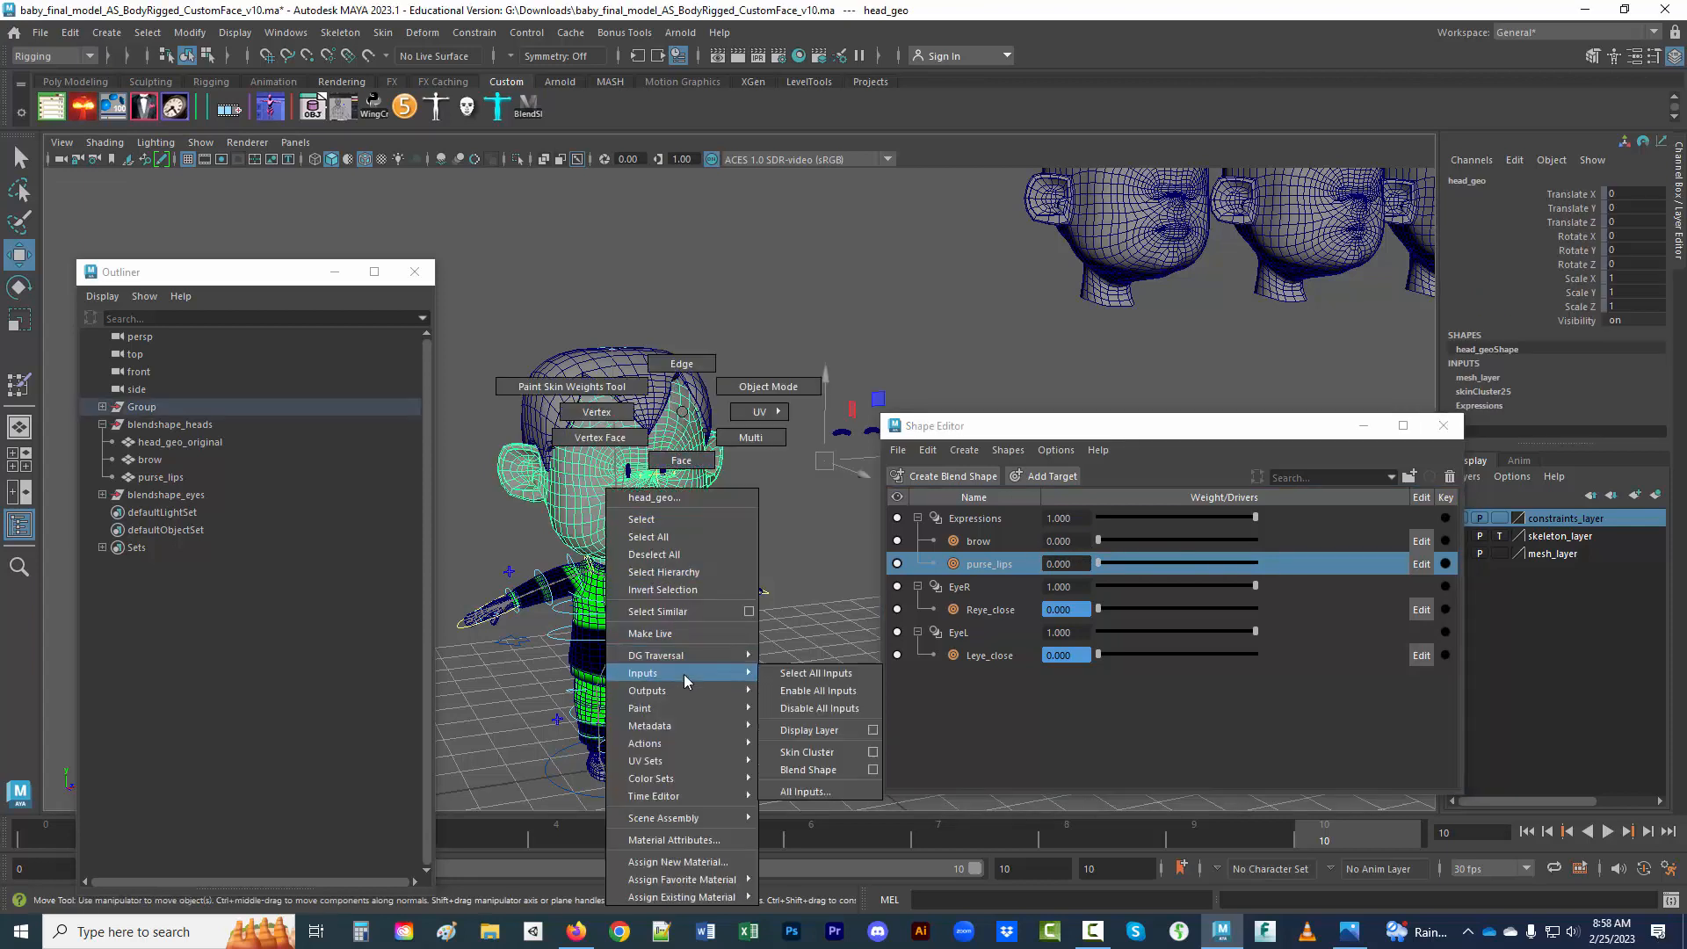
left_click(815, 790)
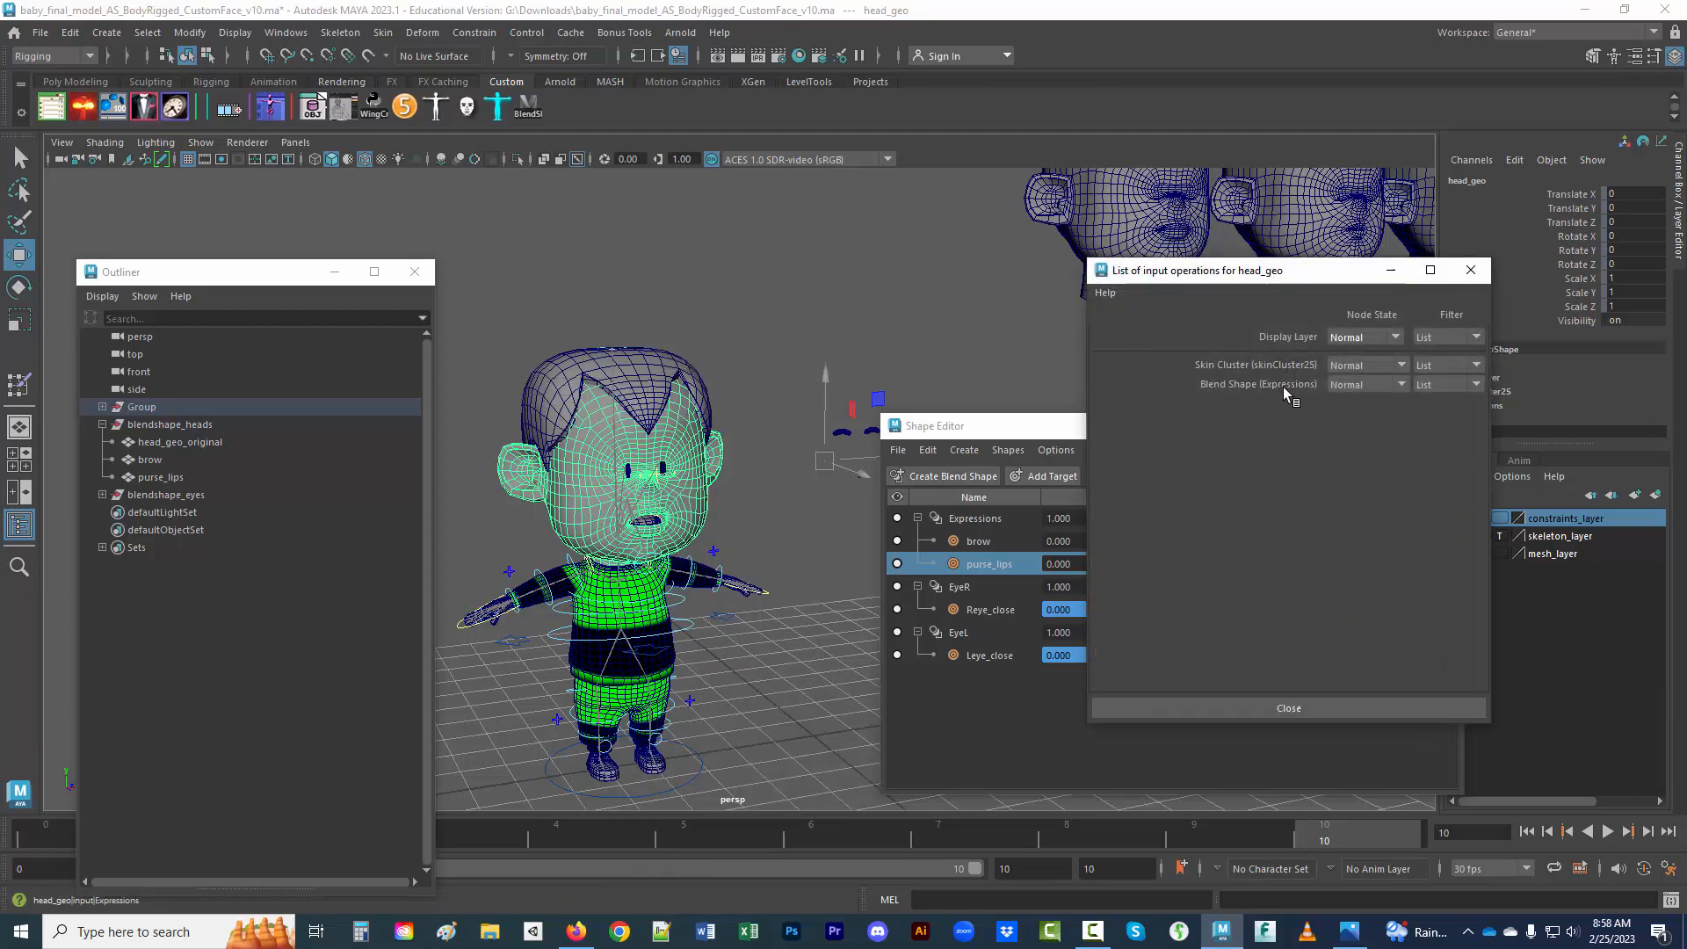
middle_click_drag(1284, 383, 1274, 371)
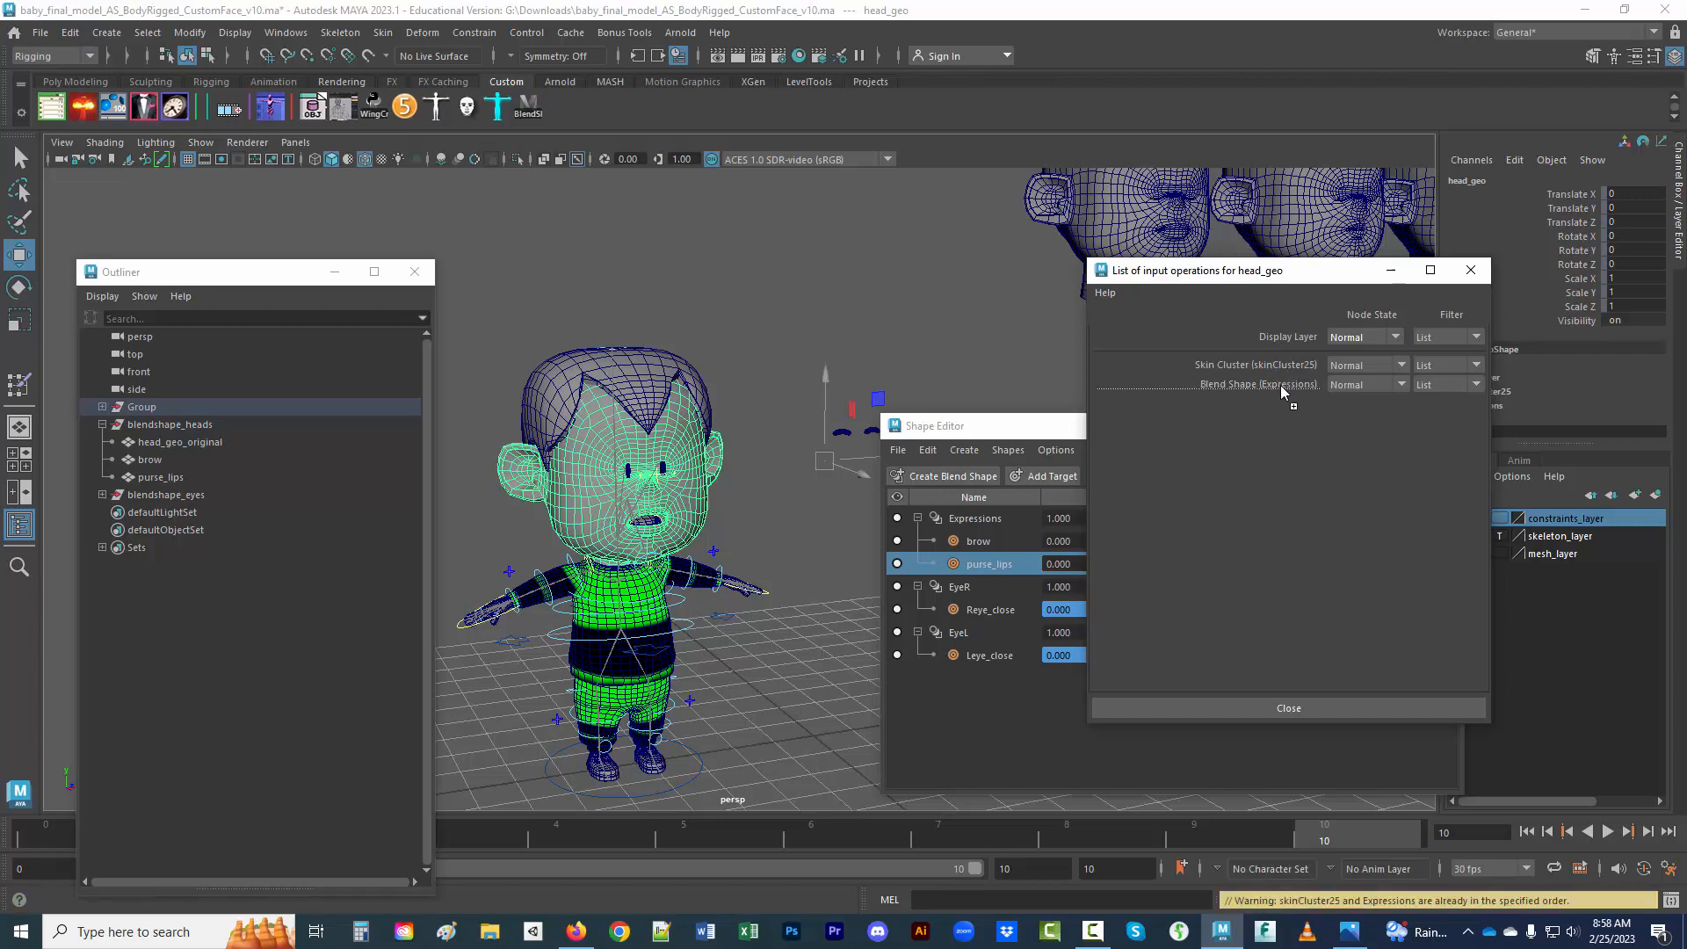
middle_click_drag(1280, 385, 1273, 385)
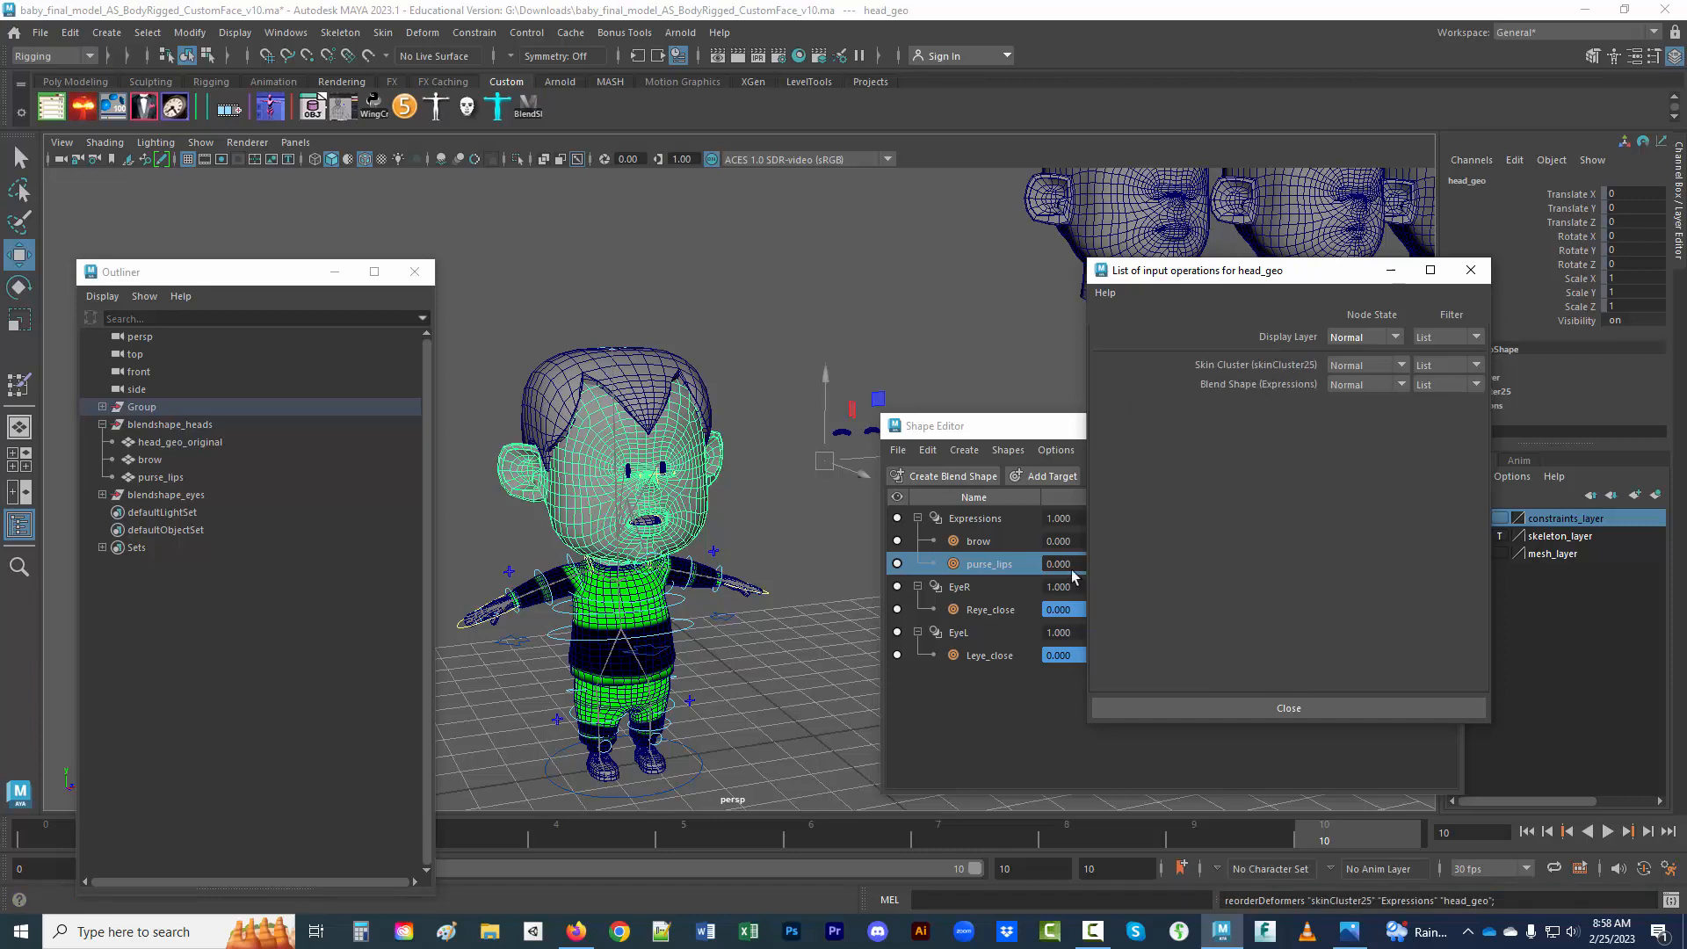
- Set the purse_lips blend shape weight to about 0.65 and recheck head_geo's deformer order
left_click_drag(1198, 279, 1360, 292)
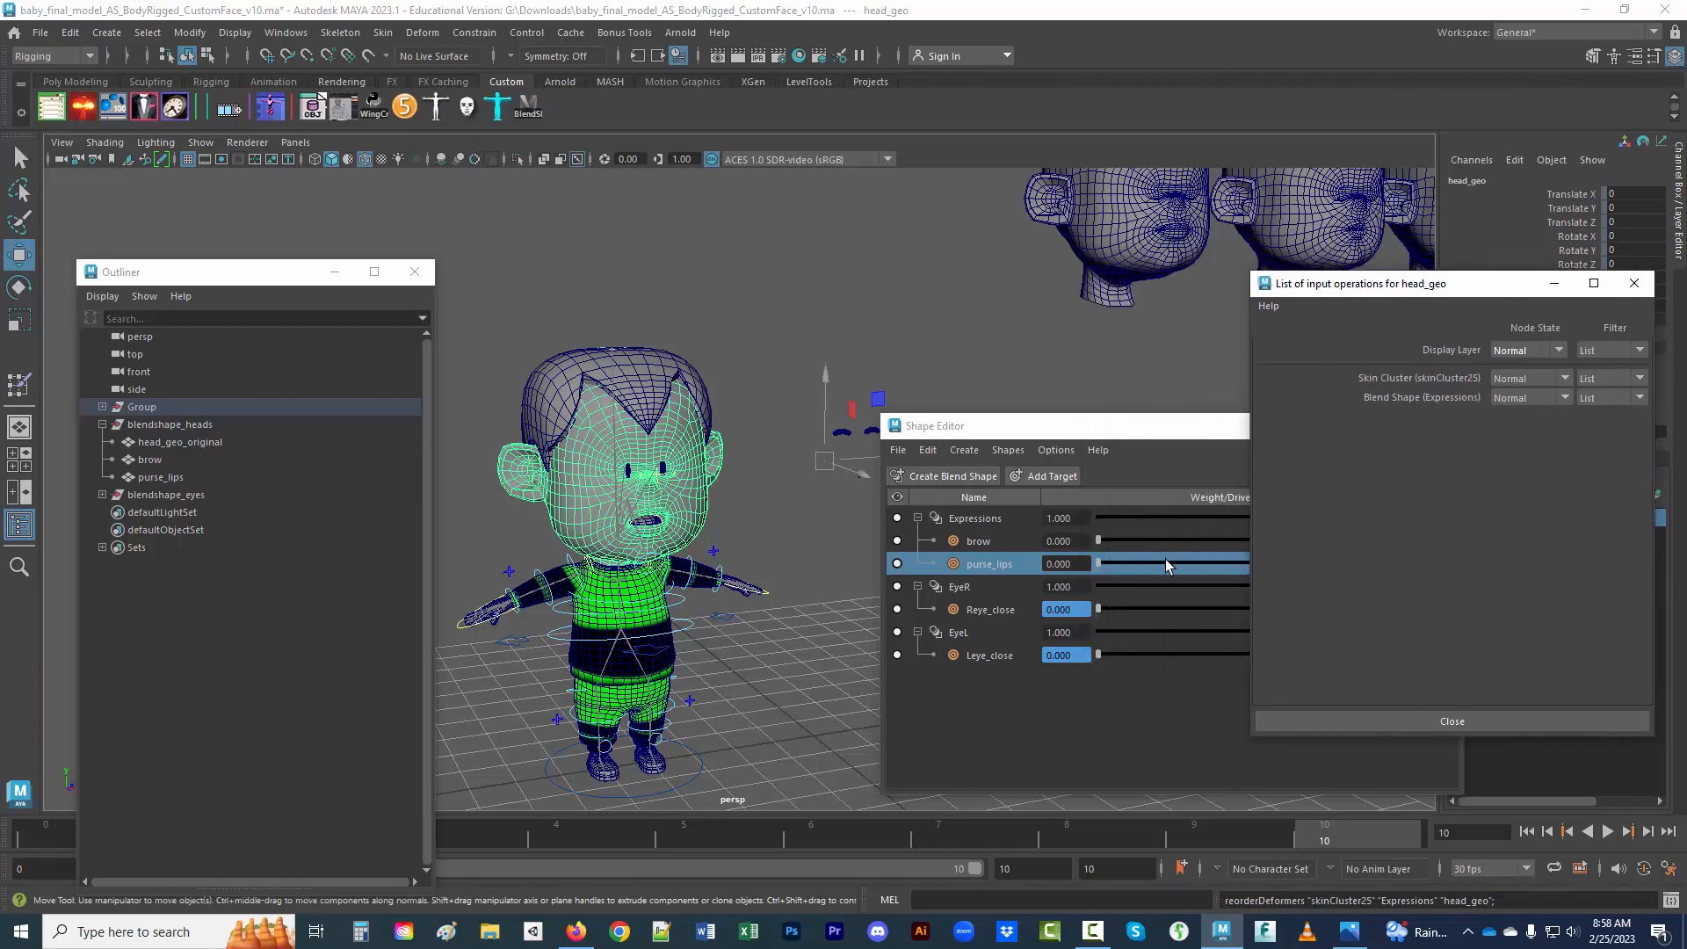
left_click_drag(1166, 559, 1200, 562)
left_click(1418, 300)
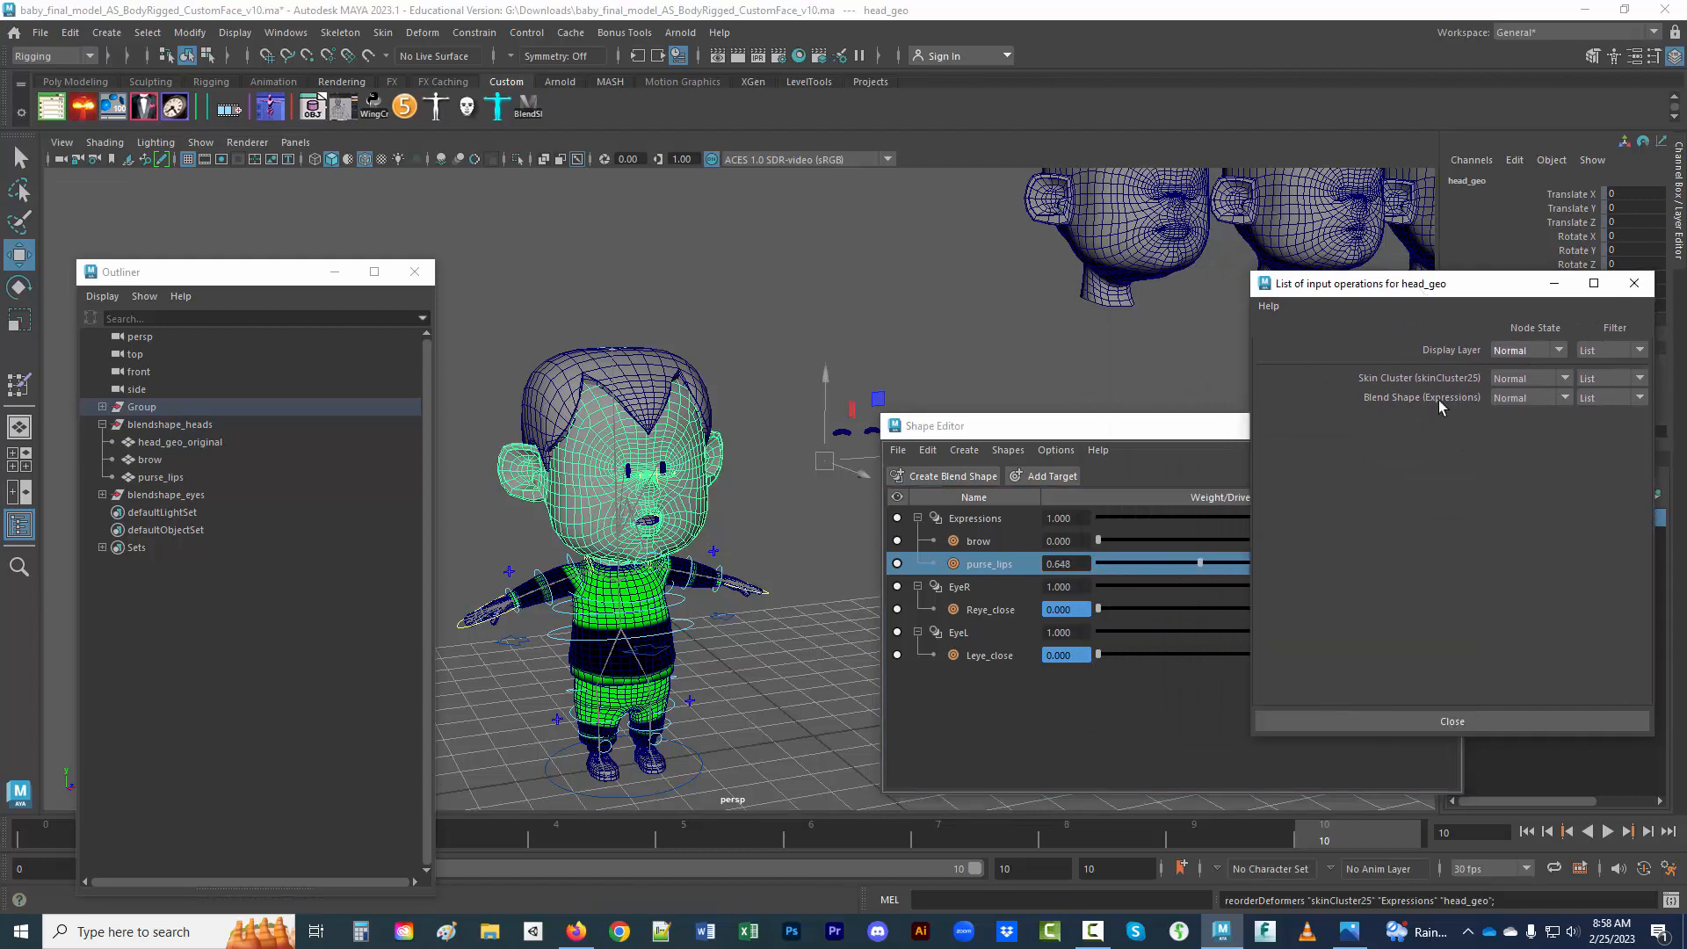
middle_click_drag(1421, 381, 1410, 397)
- Close the Shape Editor and head_geo's input operations list, and clear the selection
left_click(1072, 430)
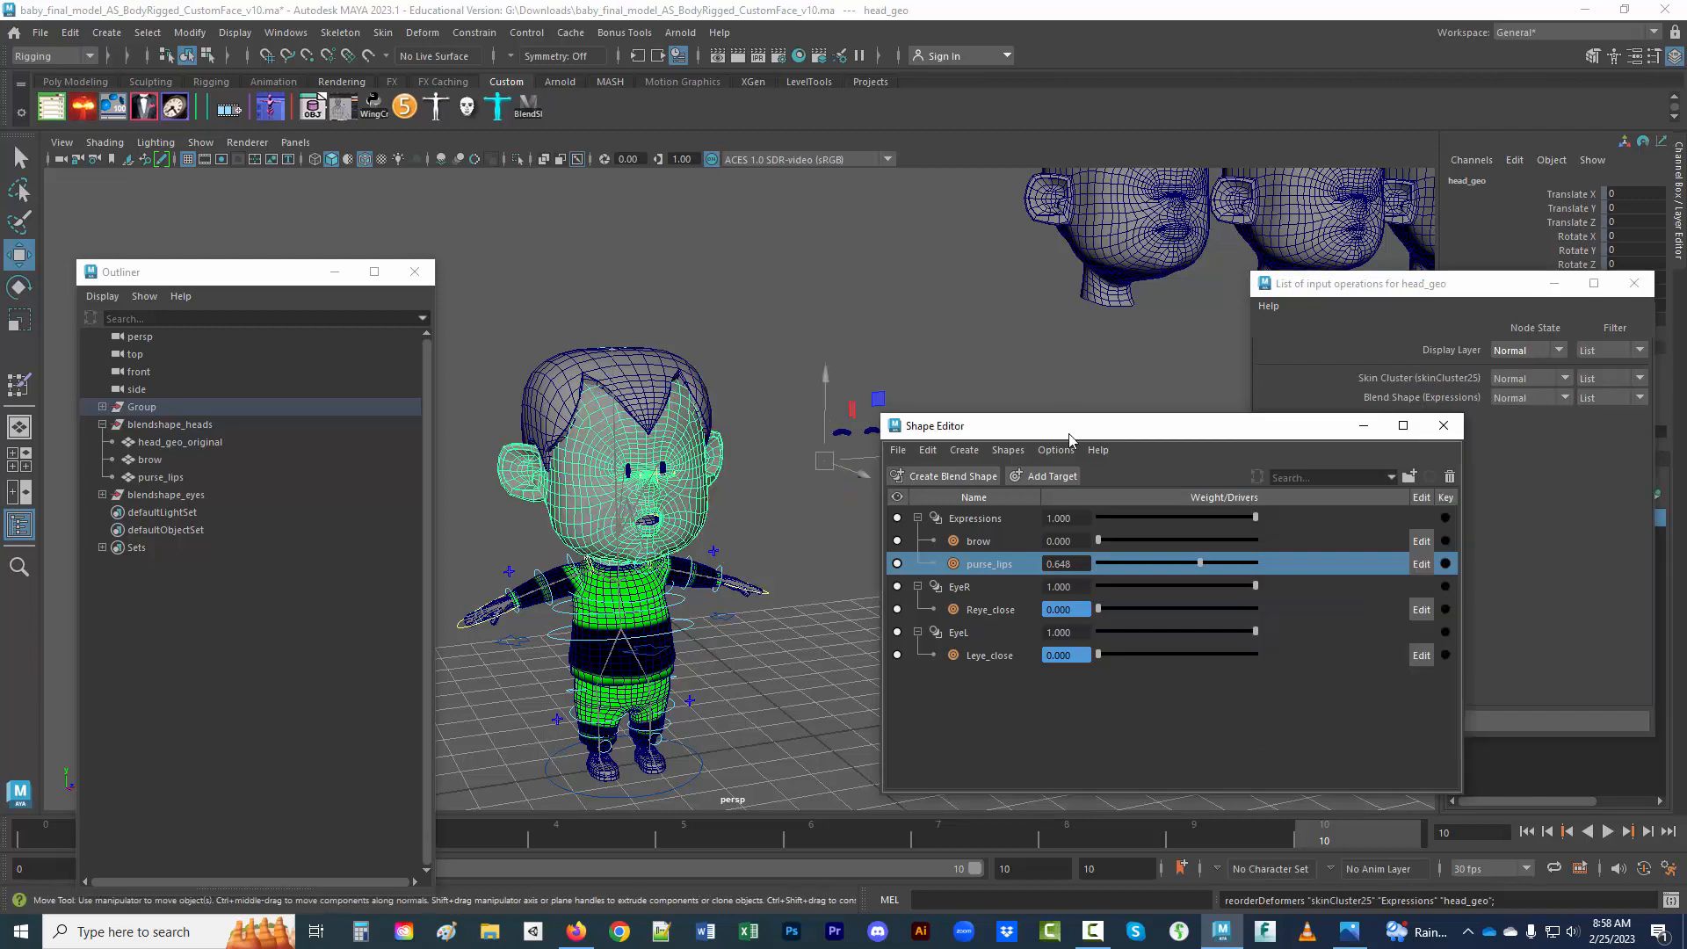
left_click(1444, 426)
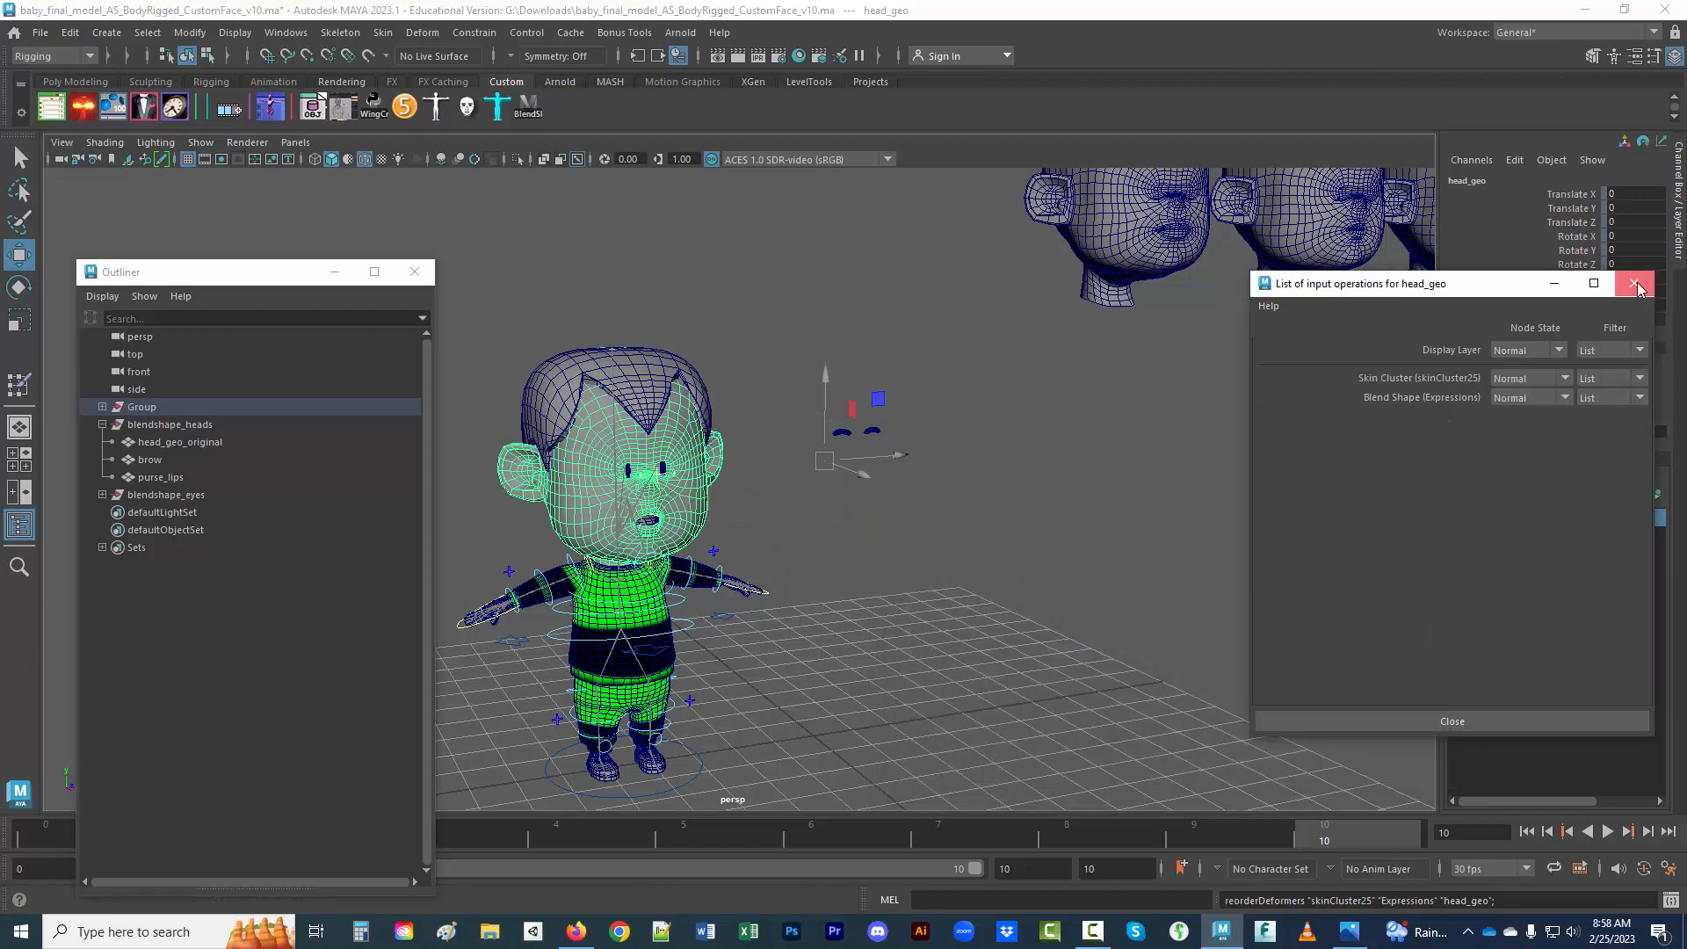
left_click(1634, 283)
left_click(928, 587)
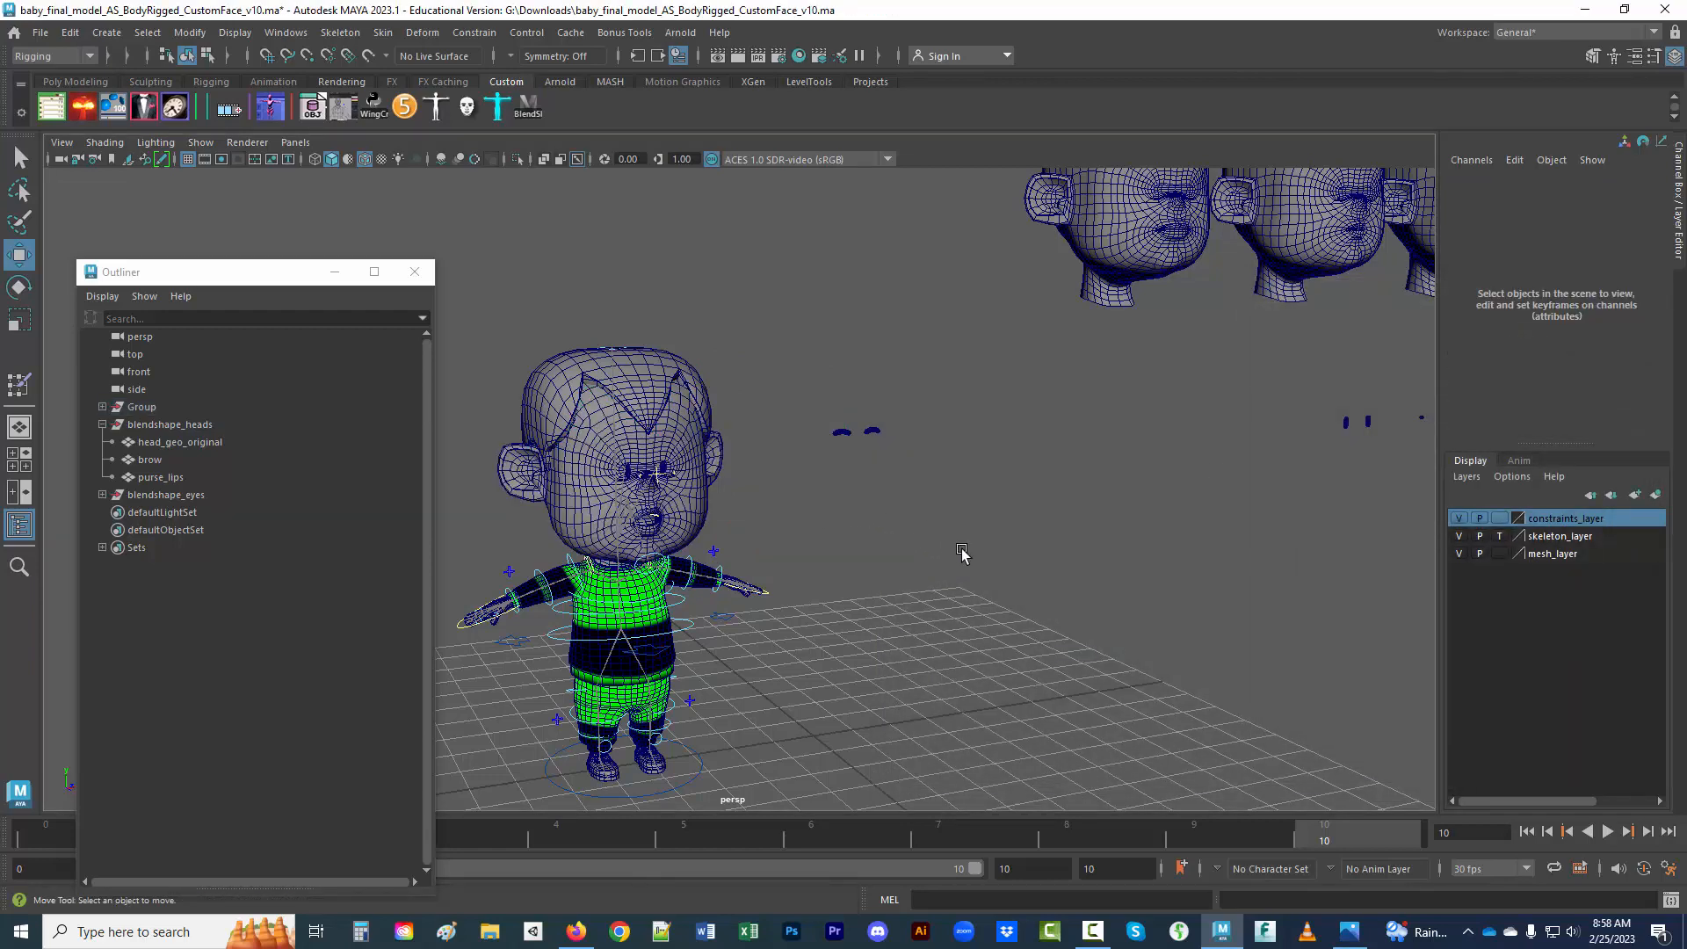
- Duplicate the head_geo_original head and raise the copy above the row of blend shape heads to about 107 in Translate Y
middle_click_drag(1005, 449, 914, 700, "alt")
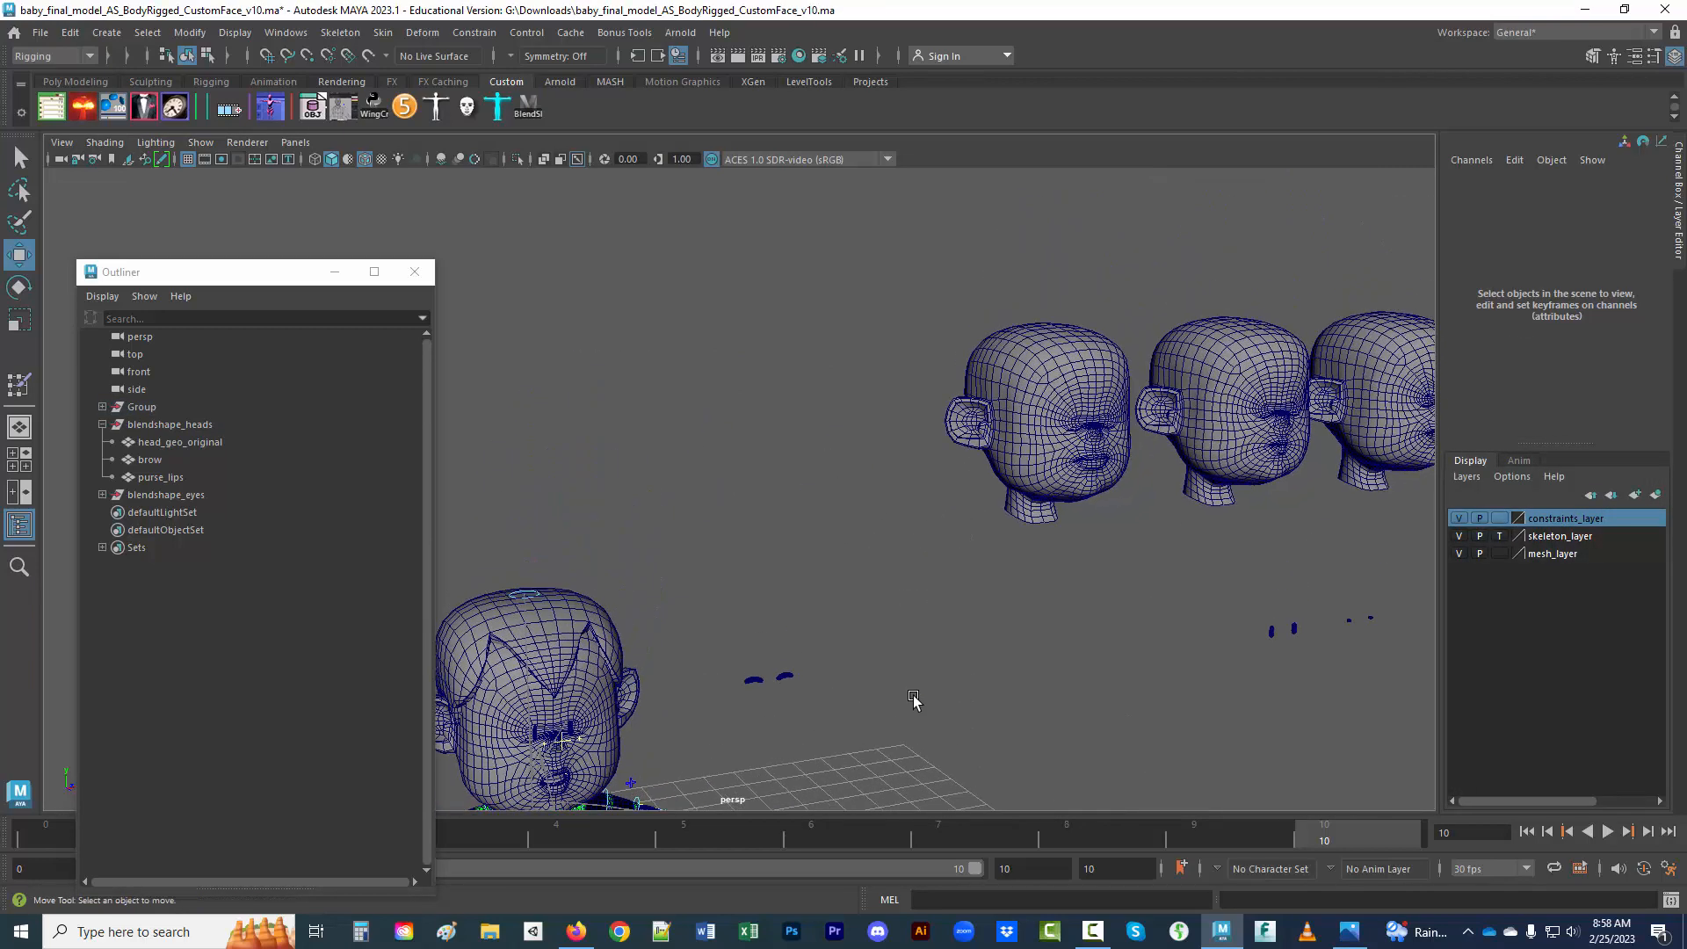
left_click(1042, 508)
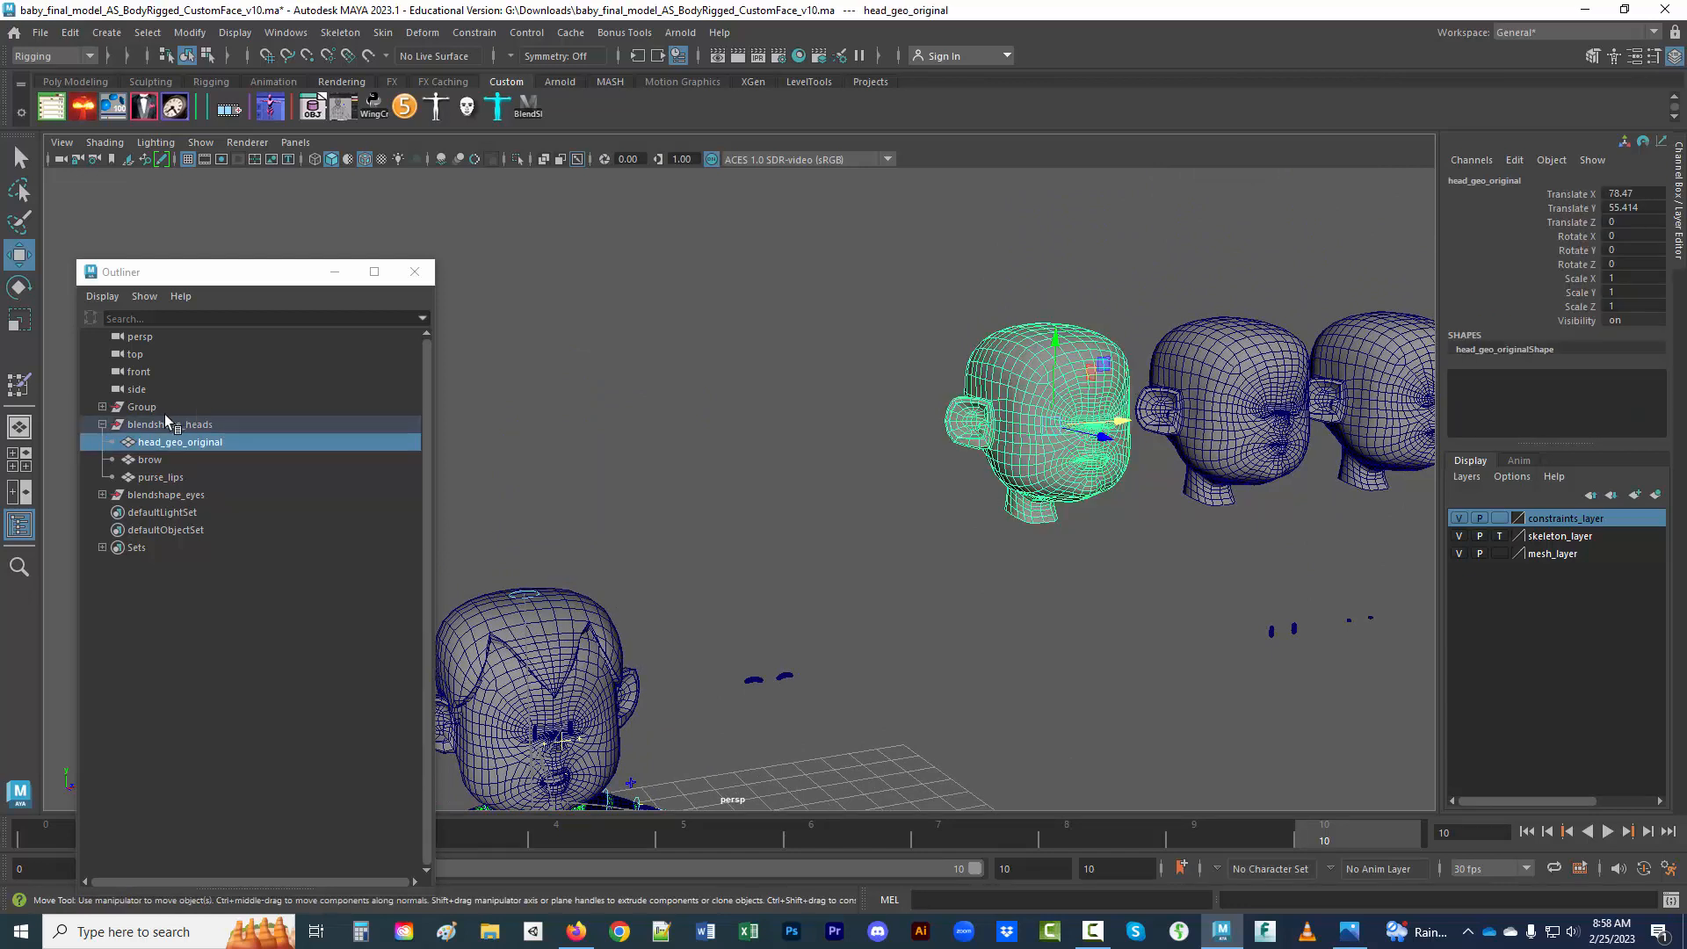
left_click(102, 425)
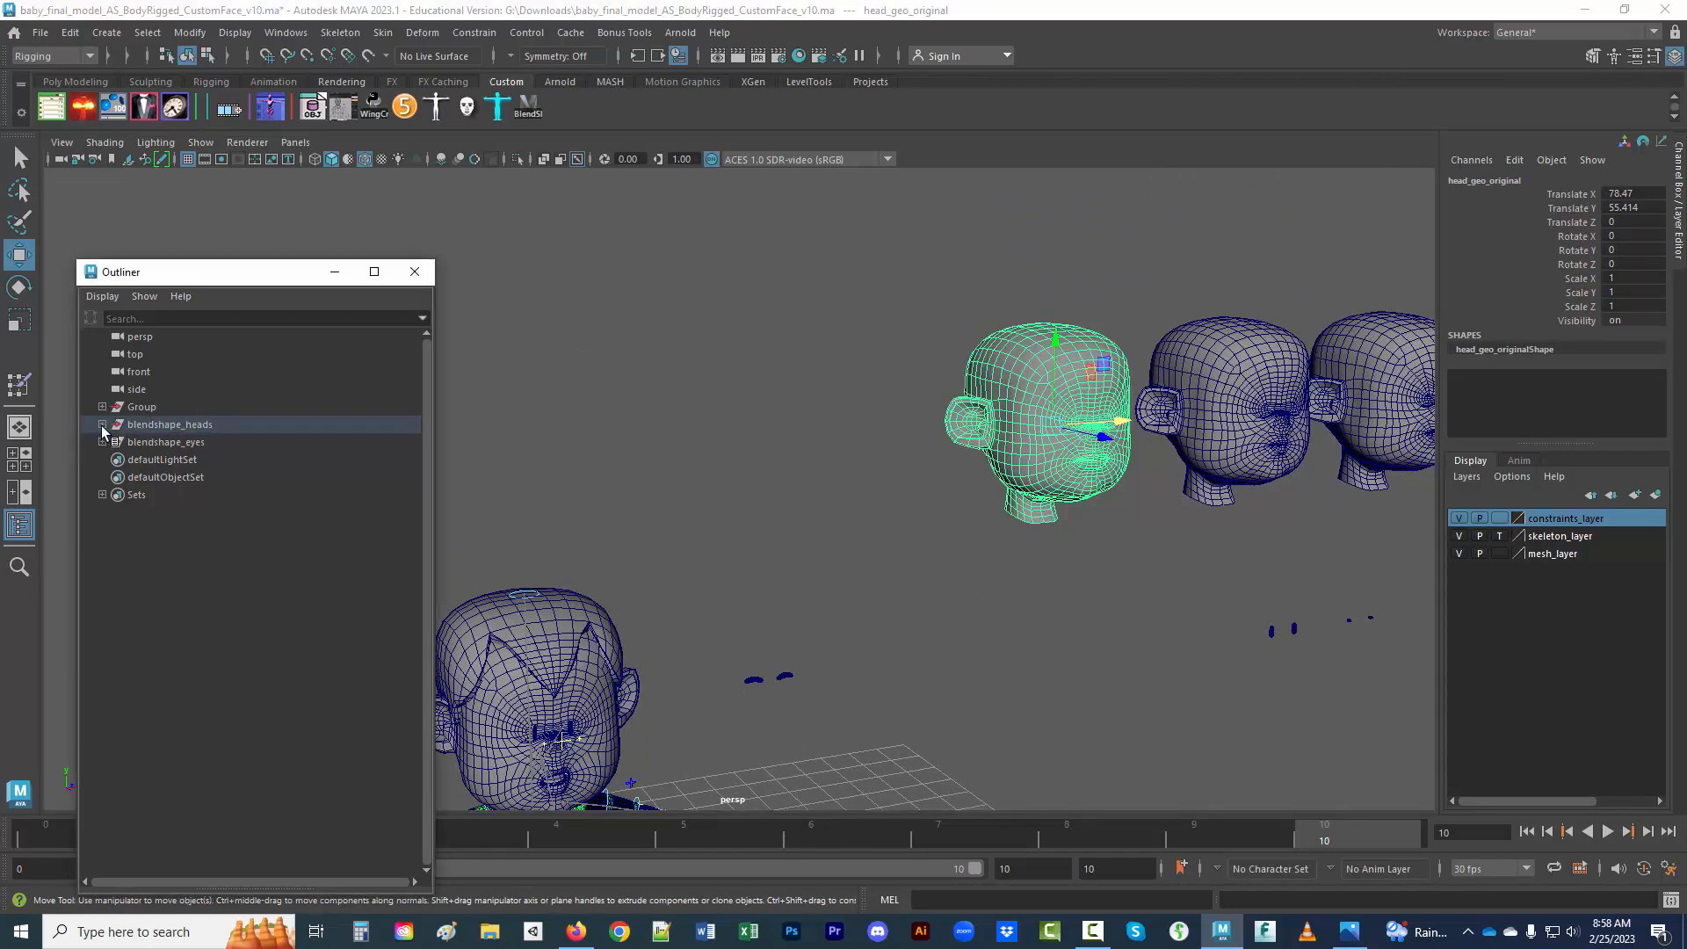
left_click(102, 425)
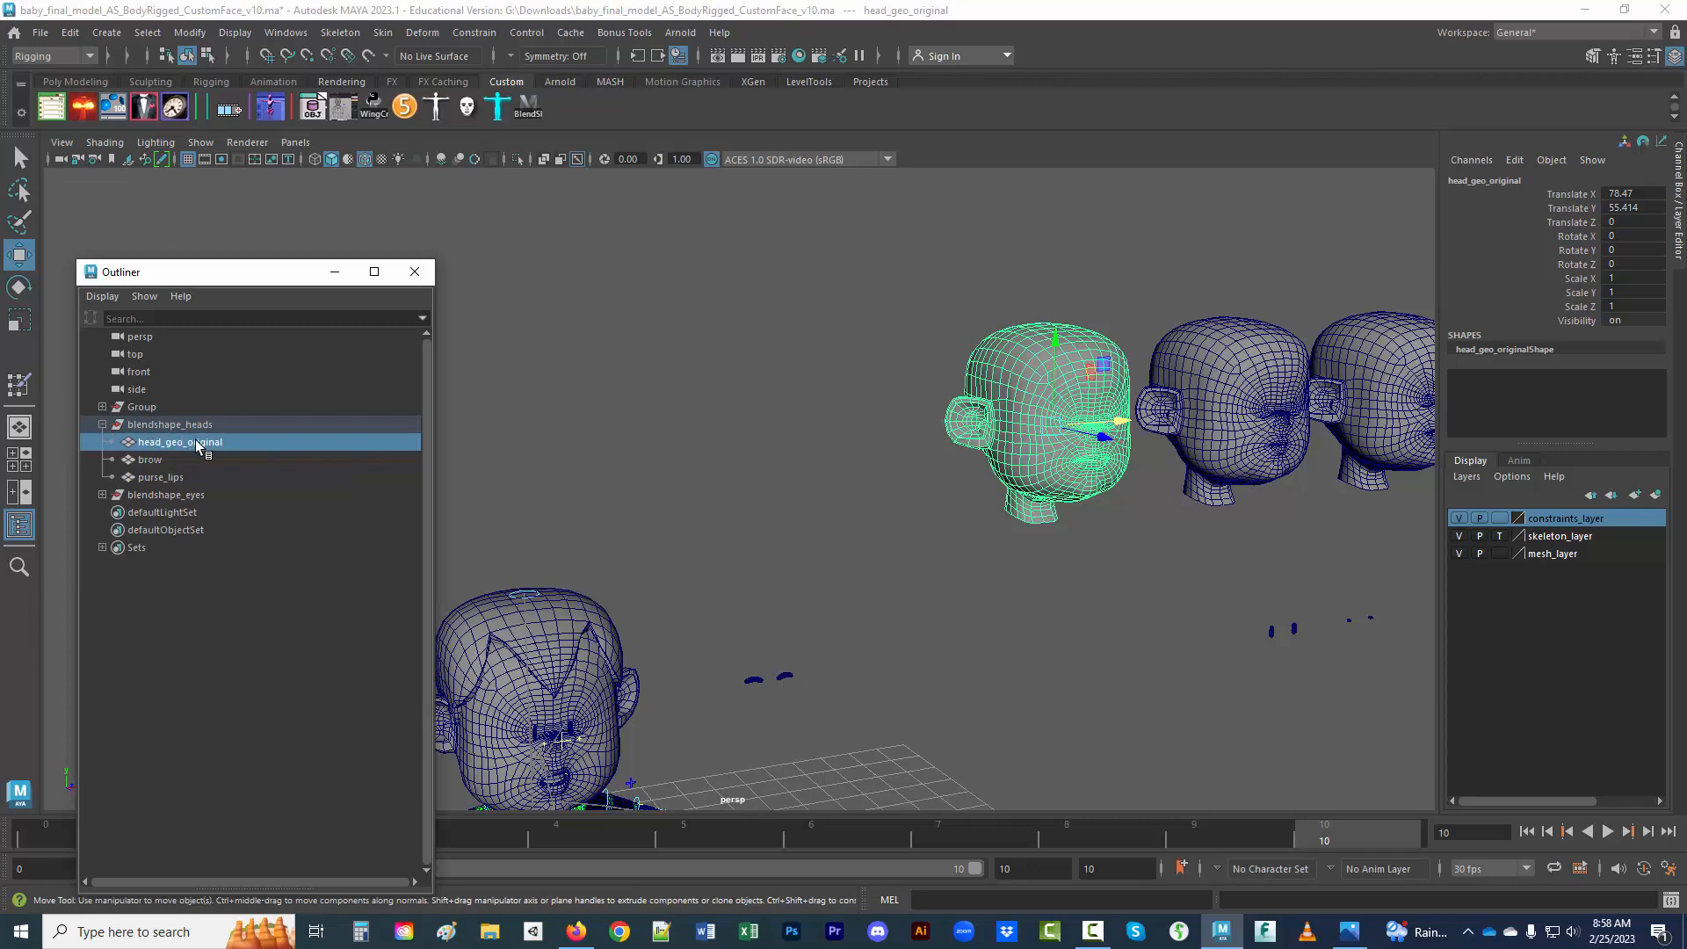
left_click_drag(195, 440, 921, 656)
middle_click_drag(921, 656, 944, 572, "alt")
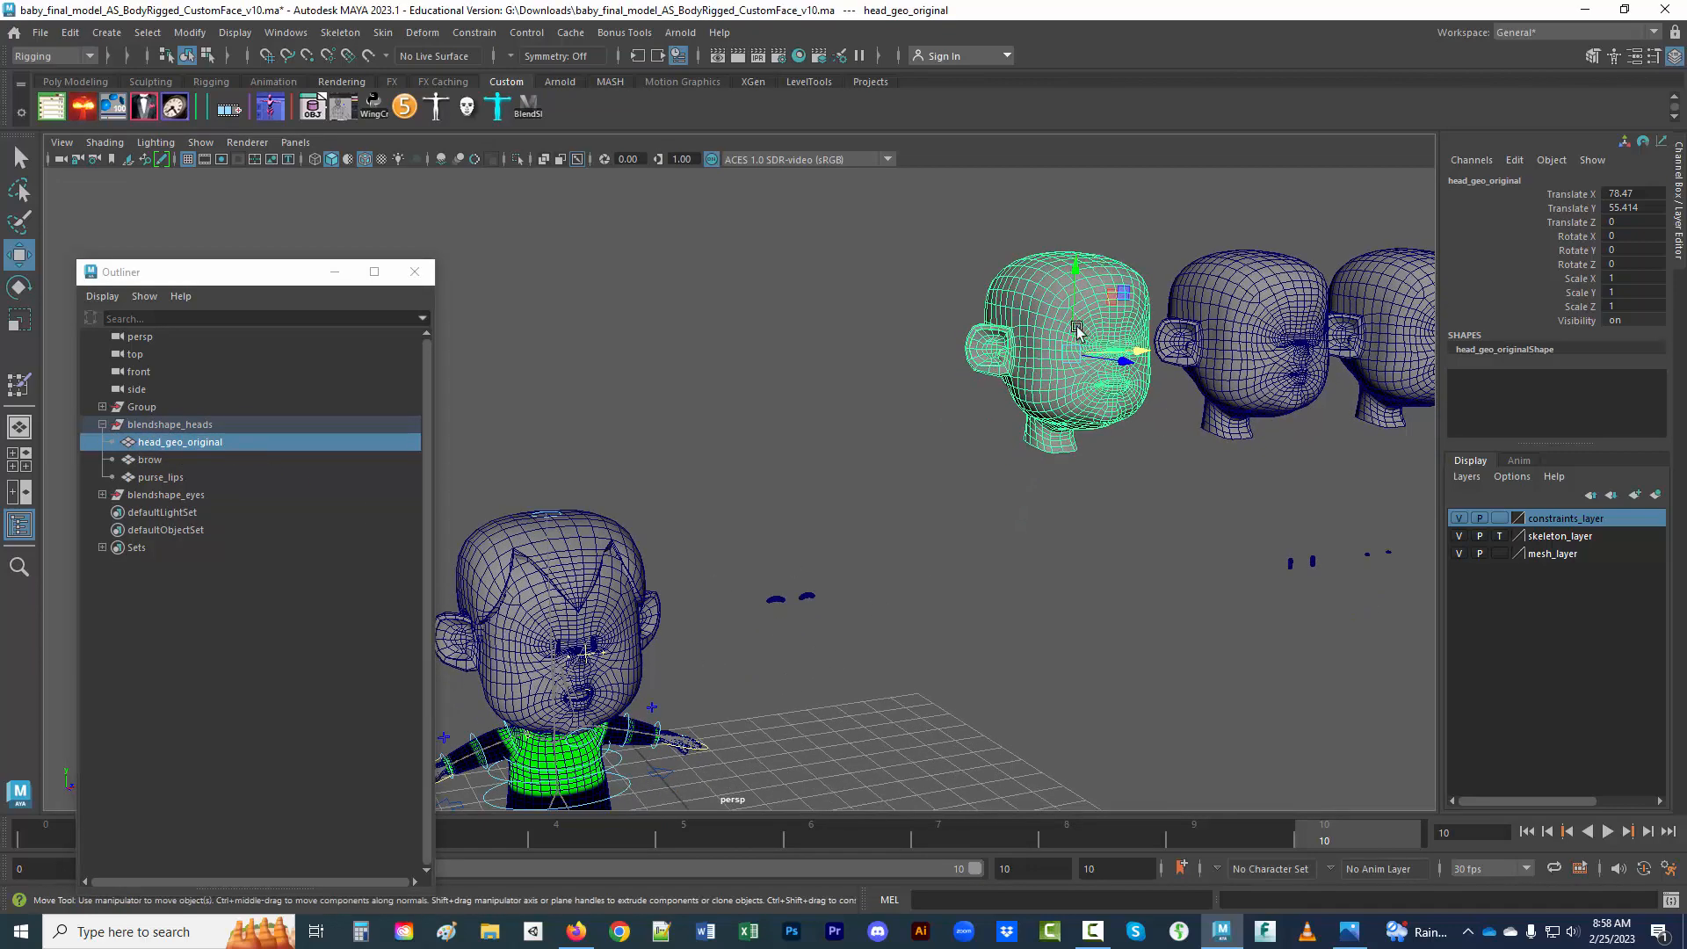
middle_click_drag(1092, 527, 846, 582, "alt")
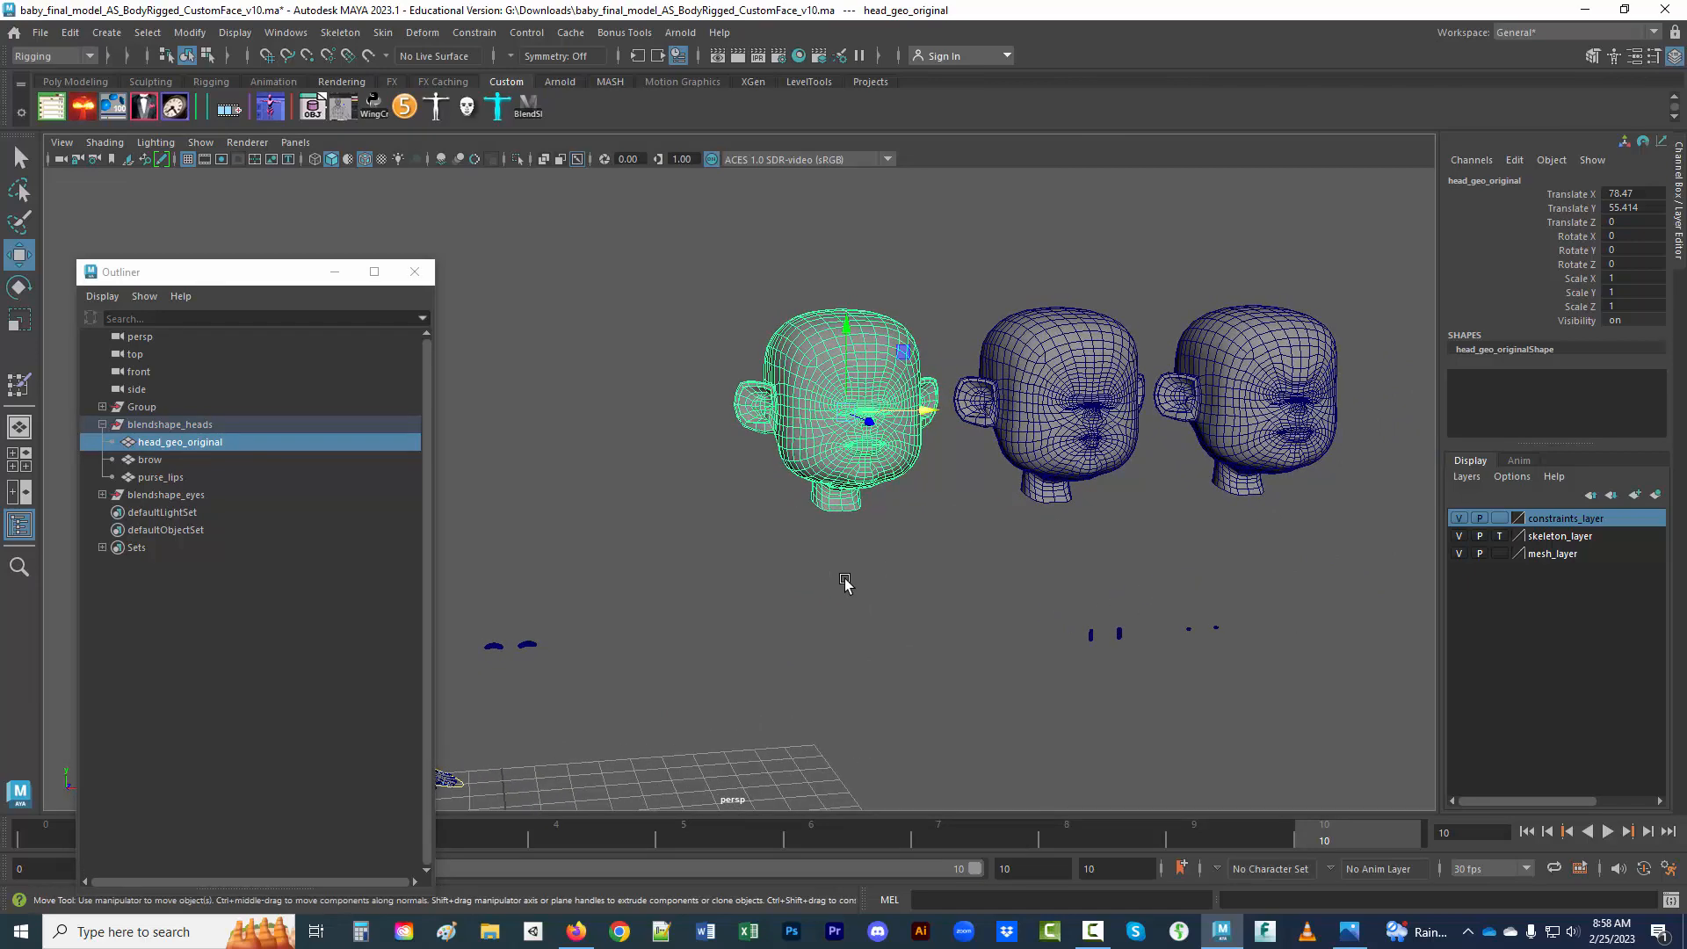
key("ctrl+d")
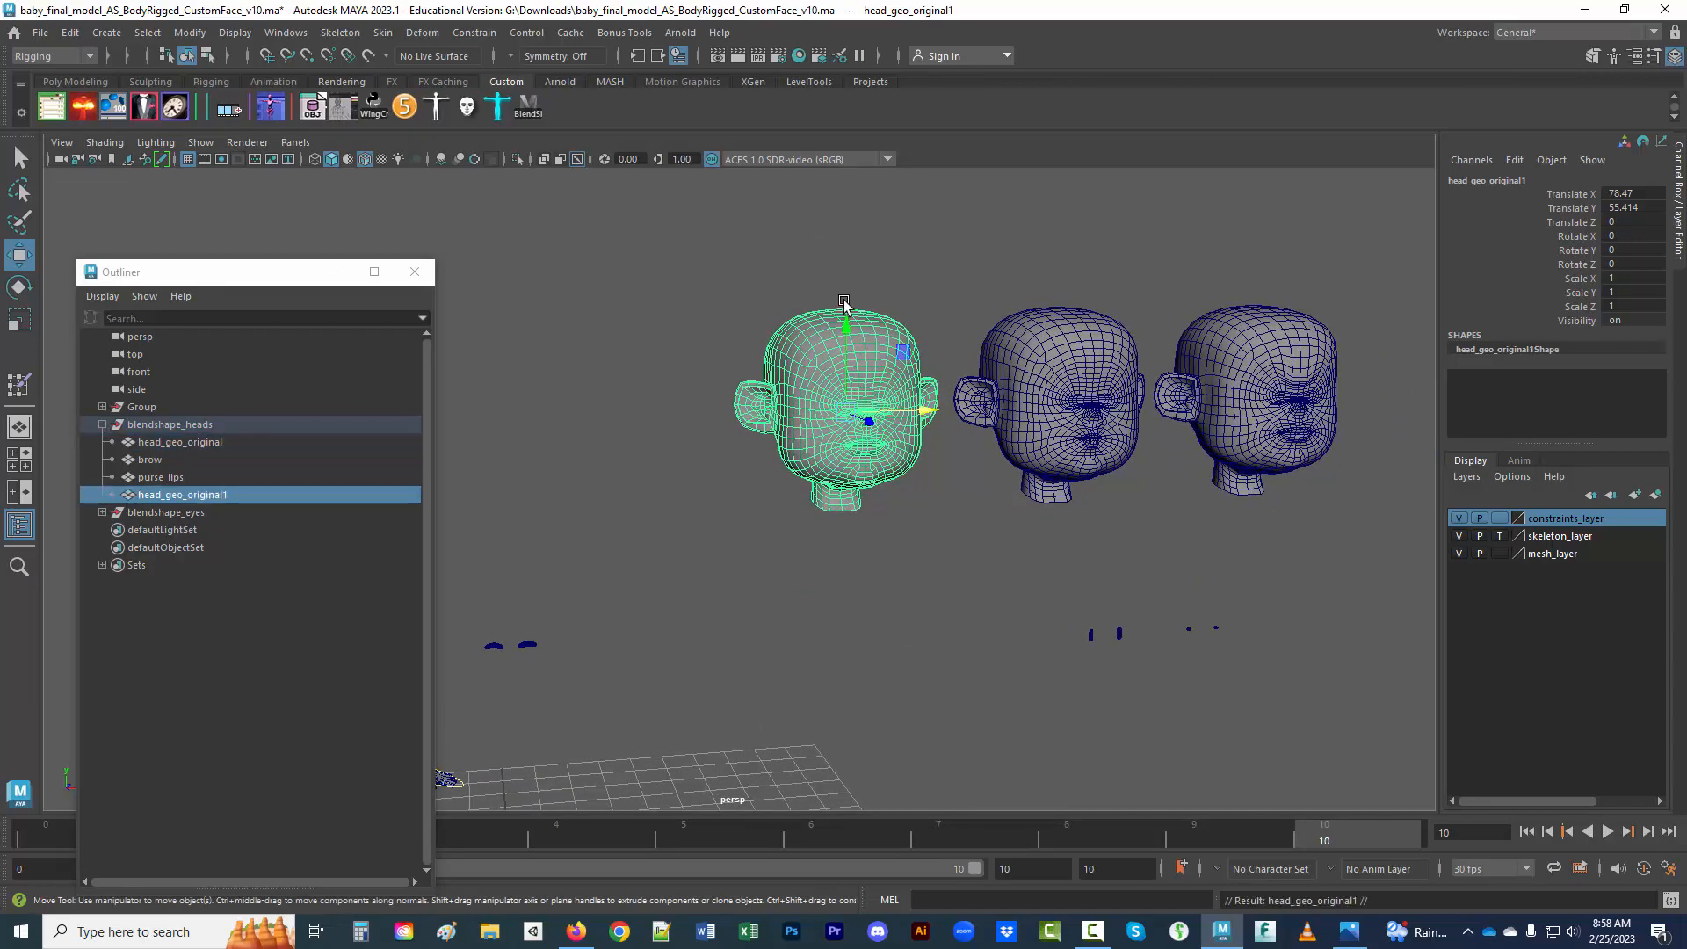
left_click_drag(848, 324, 840, 88)
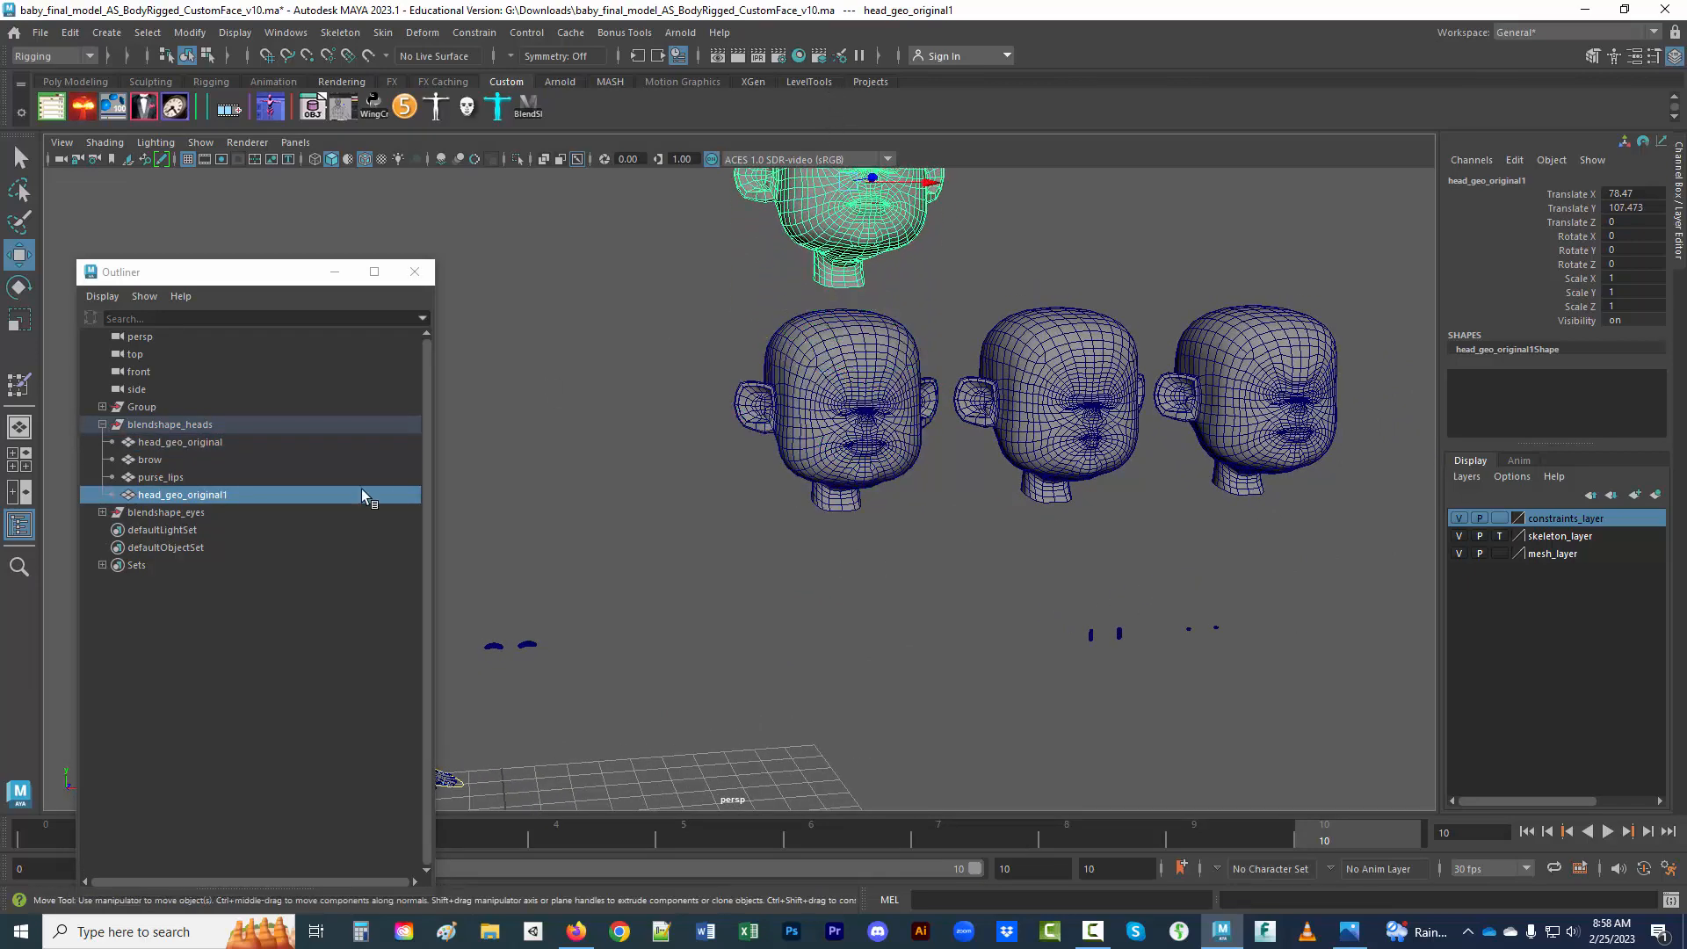
- Rename the duplicated head smile_left
double_click(218, 497)
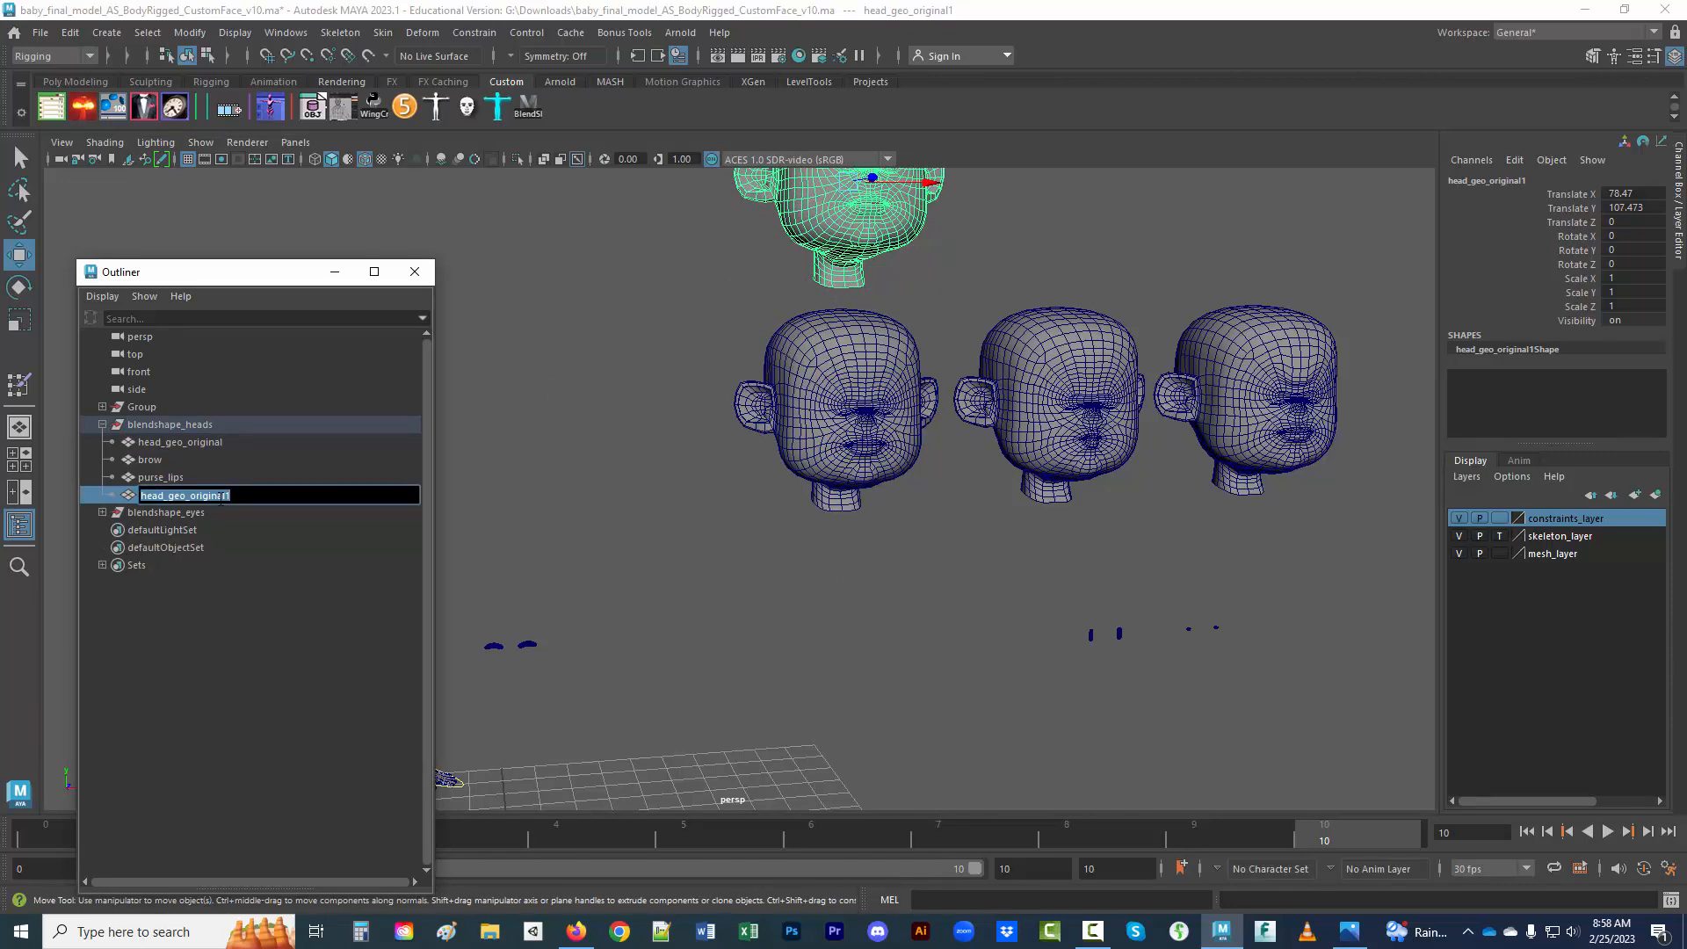
type("lef")
key("BackSpace")
key("Return")
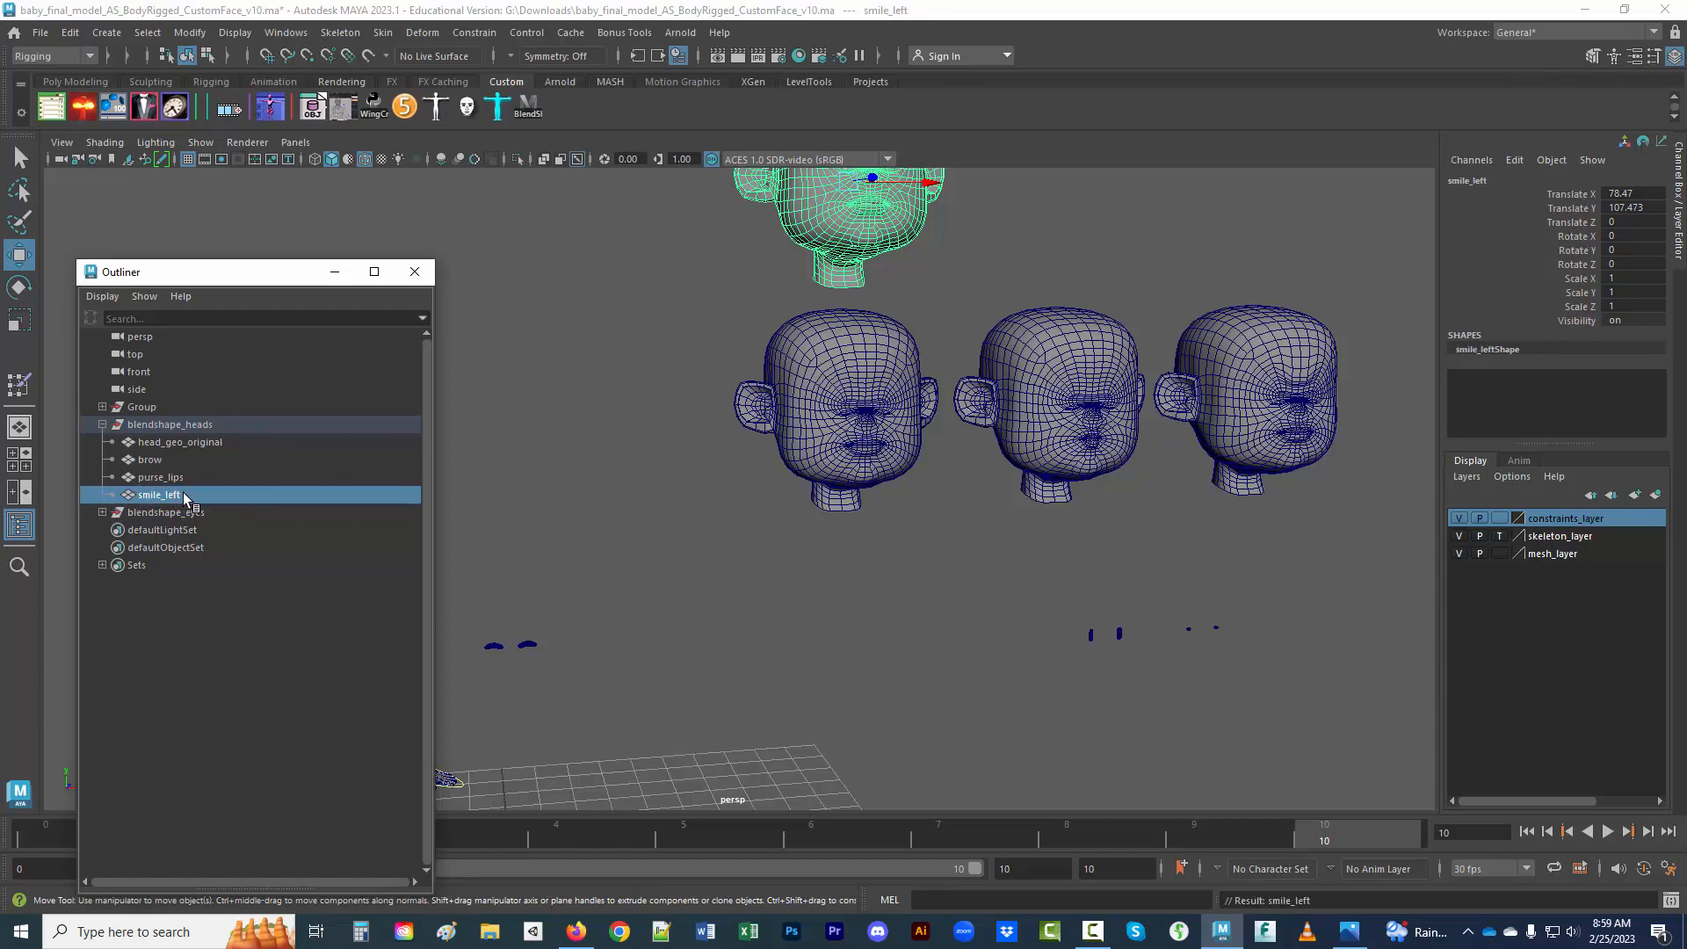
- Select the vertex at the character's left mouth corner on the smile_left head
left_click(660, 713)
middle_click_drag(661, 713, 813, 905, "alt")
left_click(992, 411)
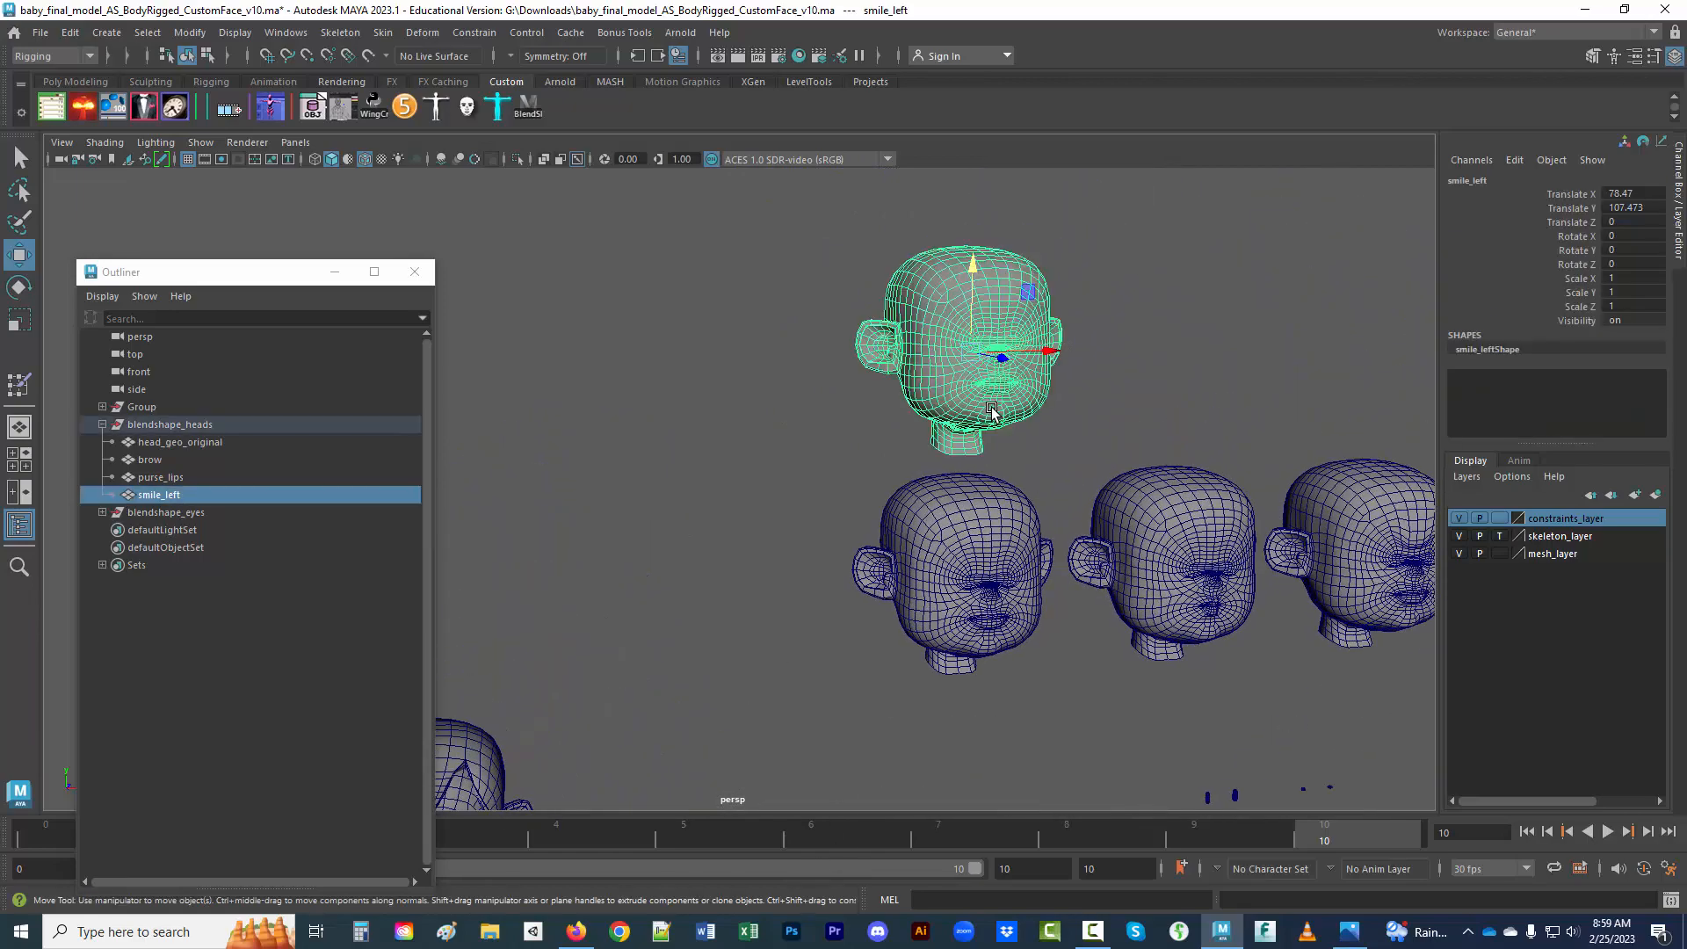
key("f")
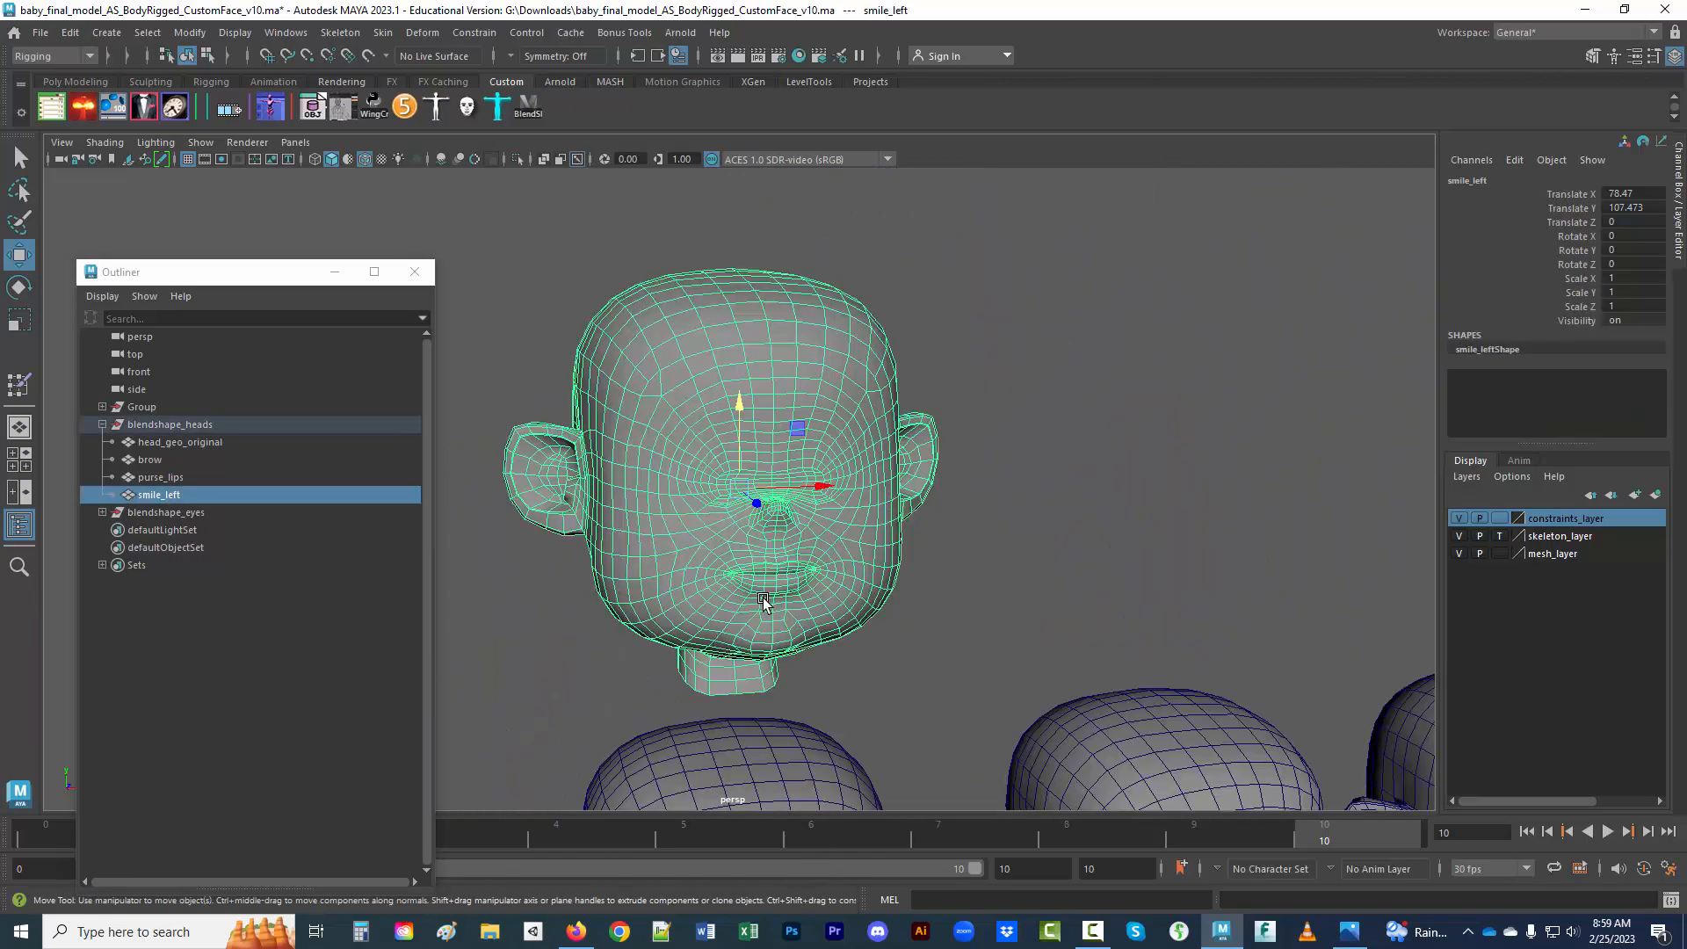
scroll(768, 604, "down", 1)
scroll(706, 594, "up", 1)
scroll(709, 592, "up", 2)
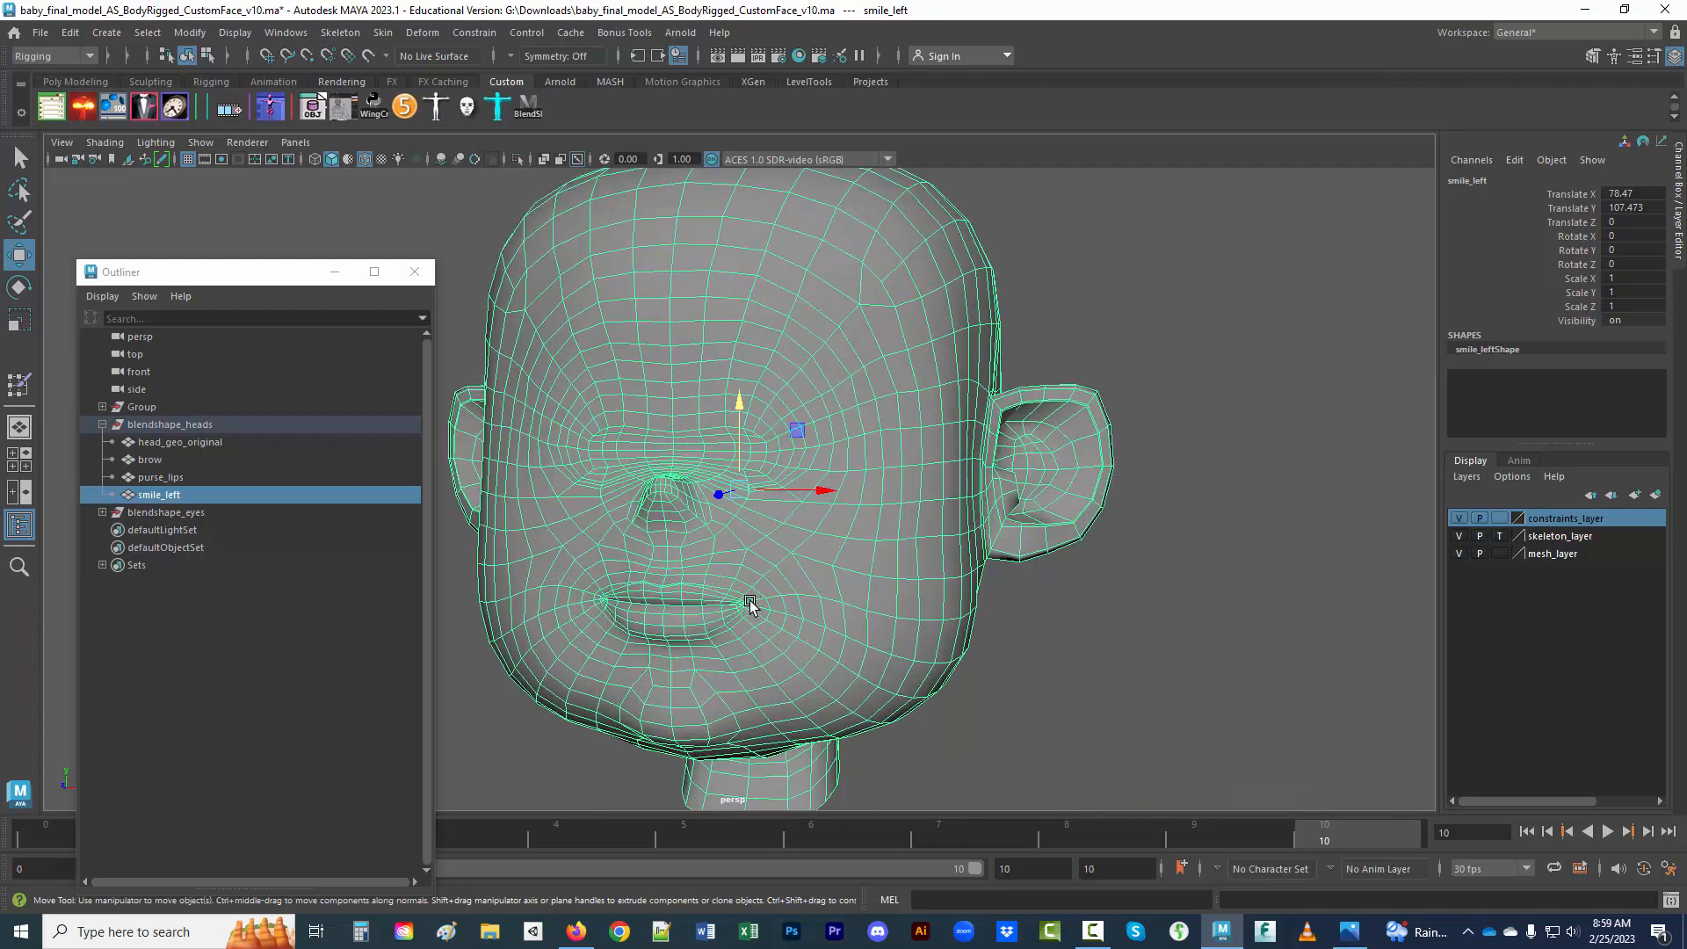
mouse_move(774, 596)
right_mouse_down()
mouse_move(760, 573)
mouse_move(748, 599)
right_mouse_up()
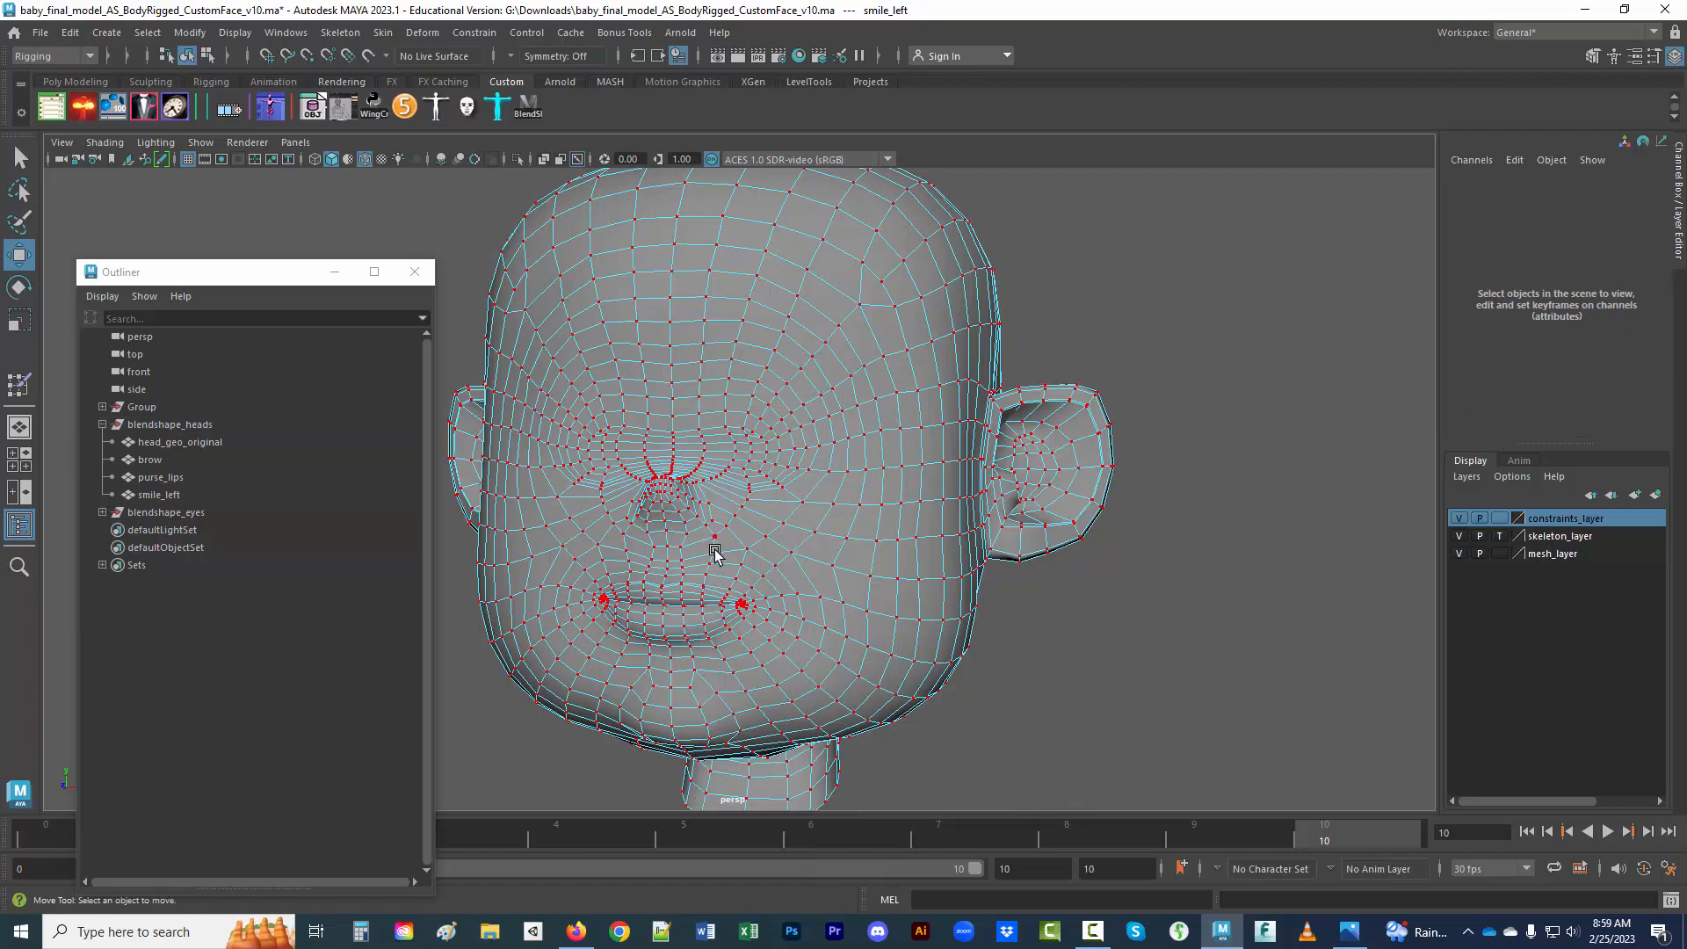
left_click(746, 601)
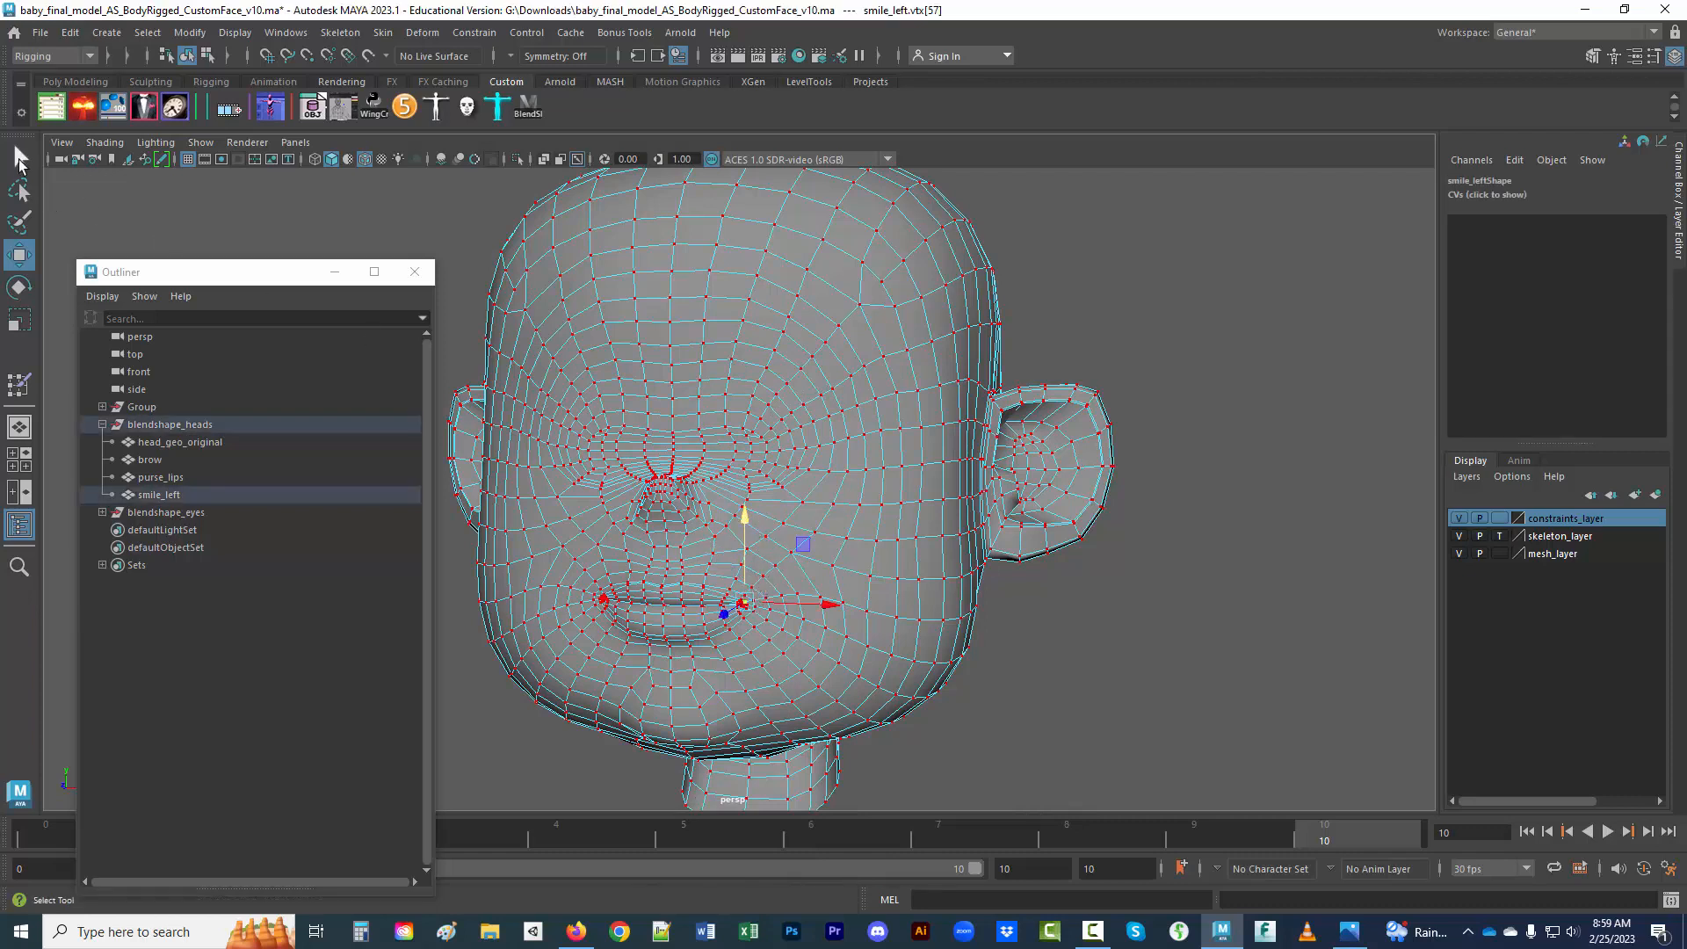
- Enable Soft Select in the Select Tool's settings for the mouth-corner vertex
double_click(19, 161)
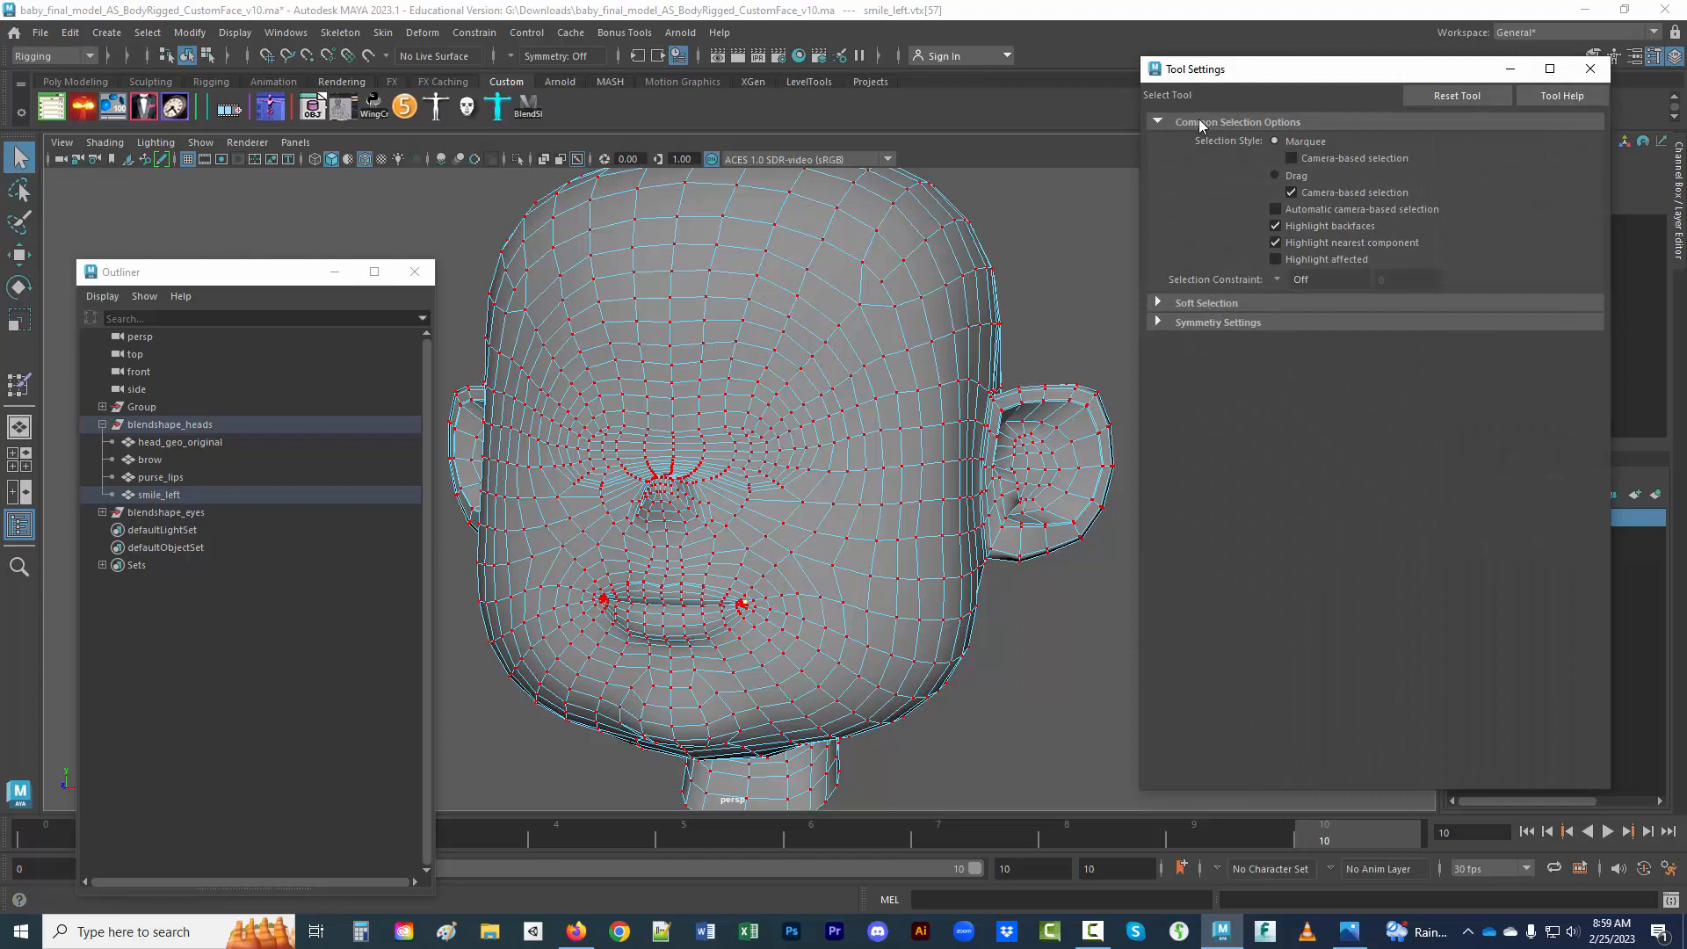
left_click(1206, 303)
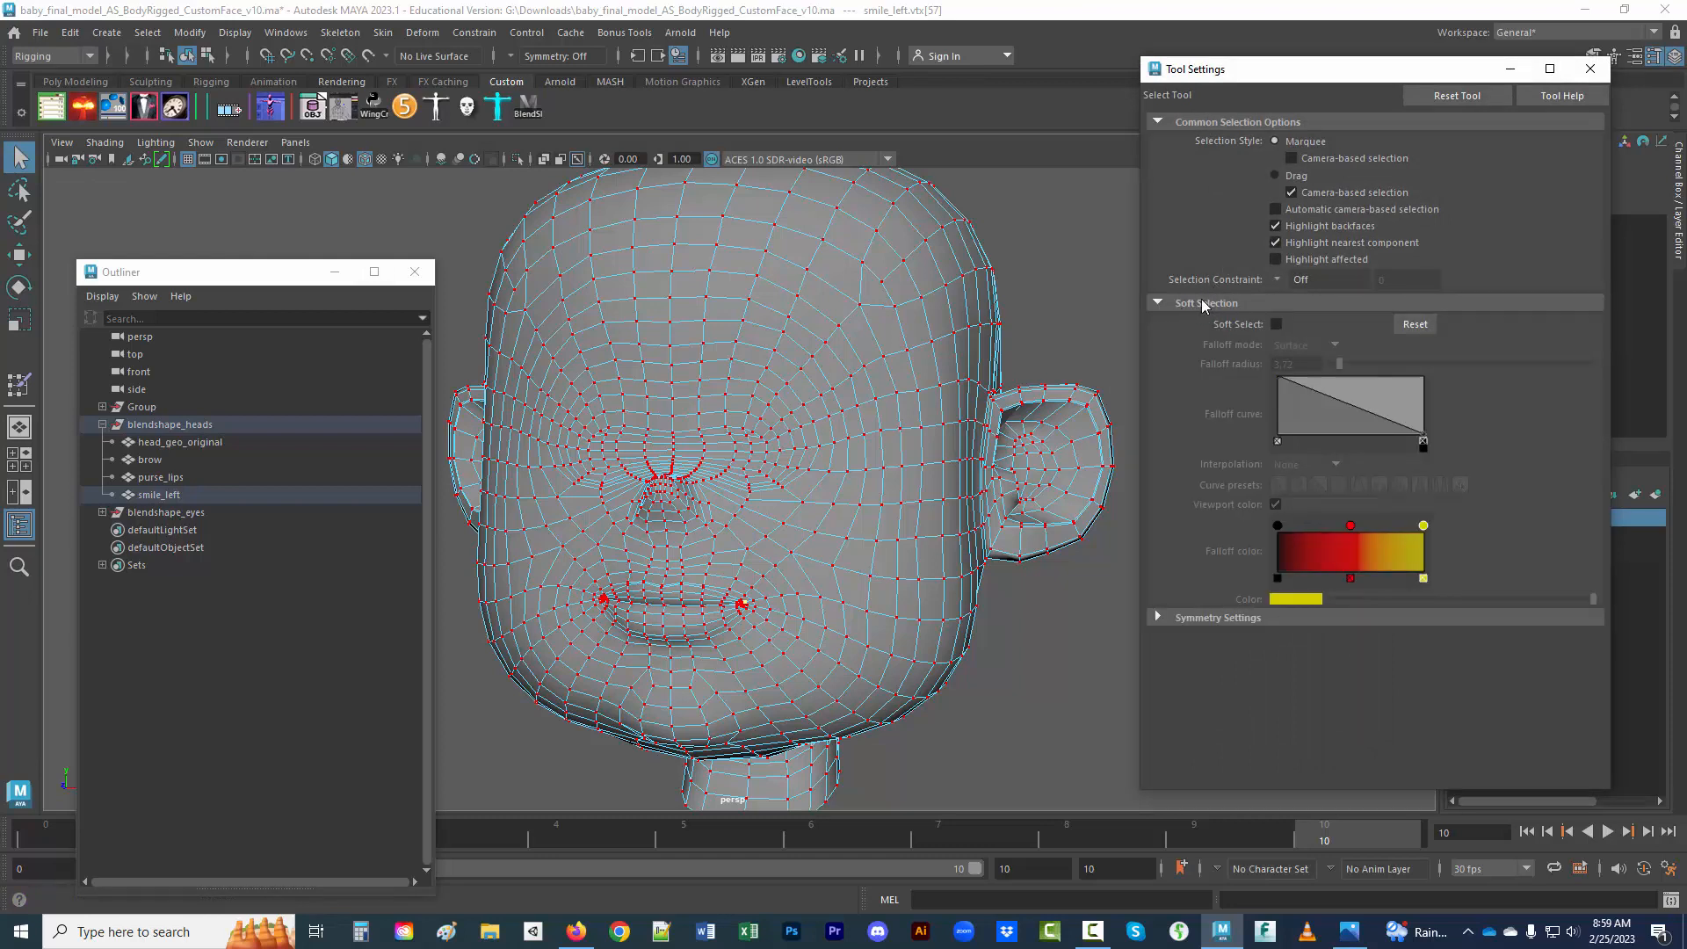
left_click(1276, 324)
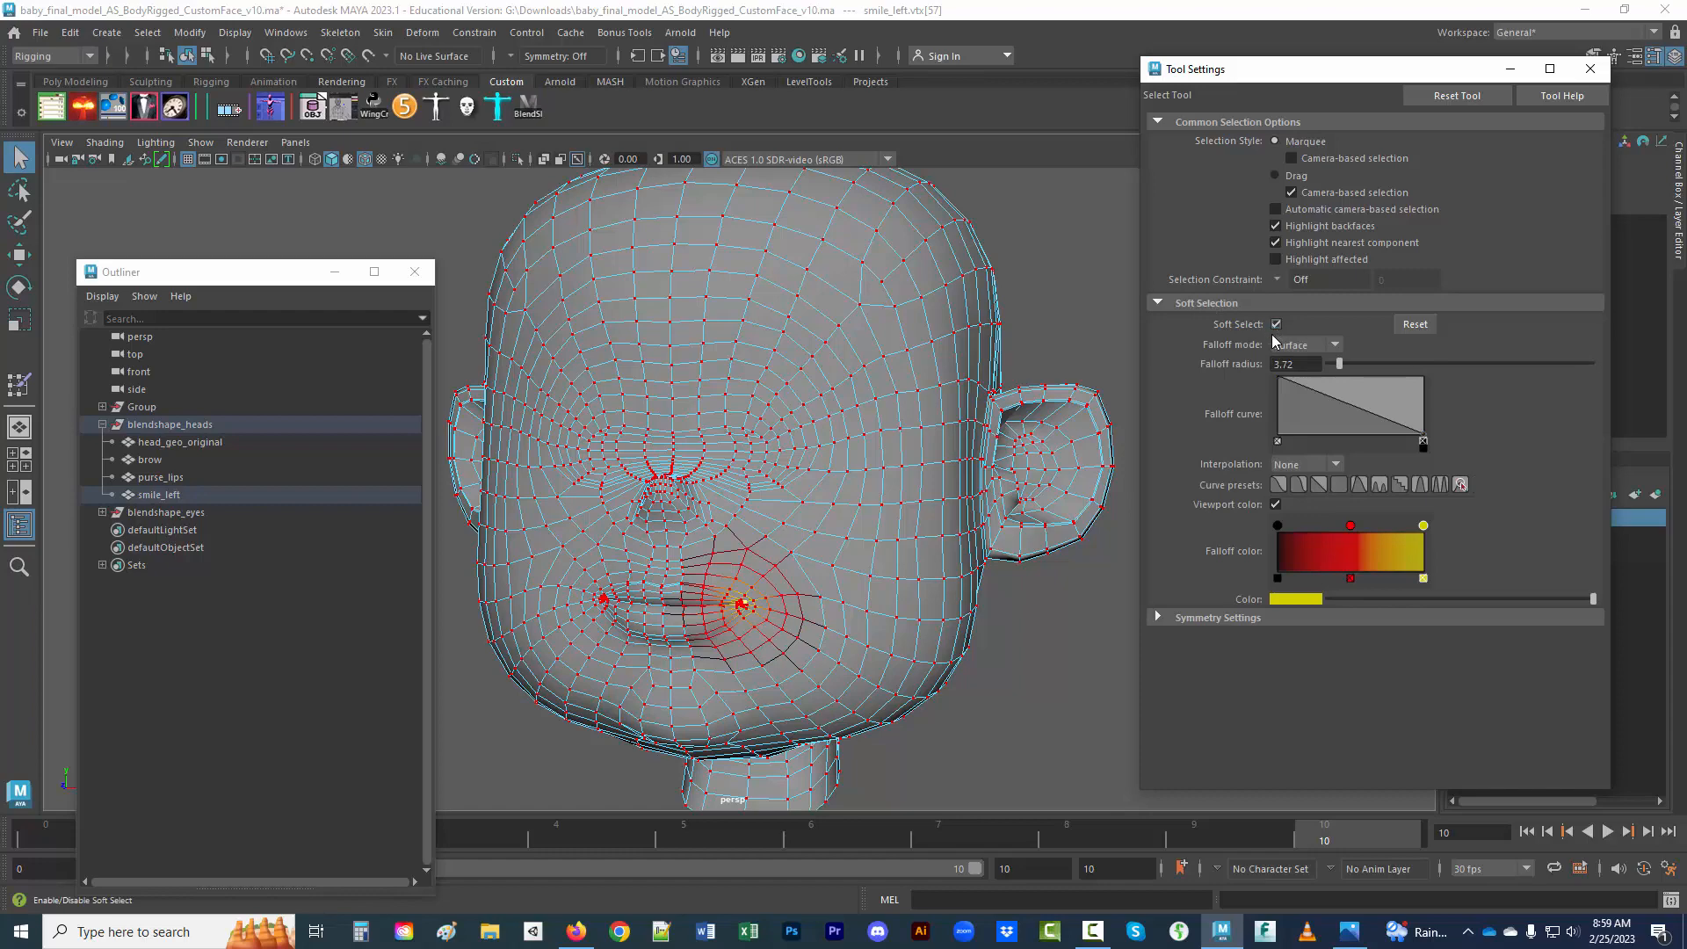
scroll(857, 692, "up", 5)
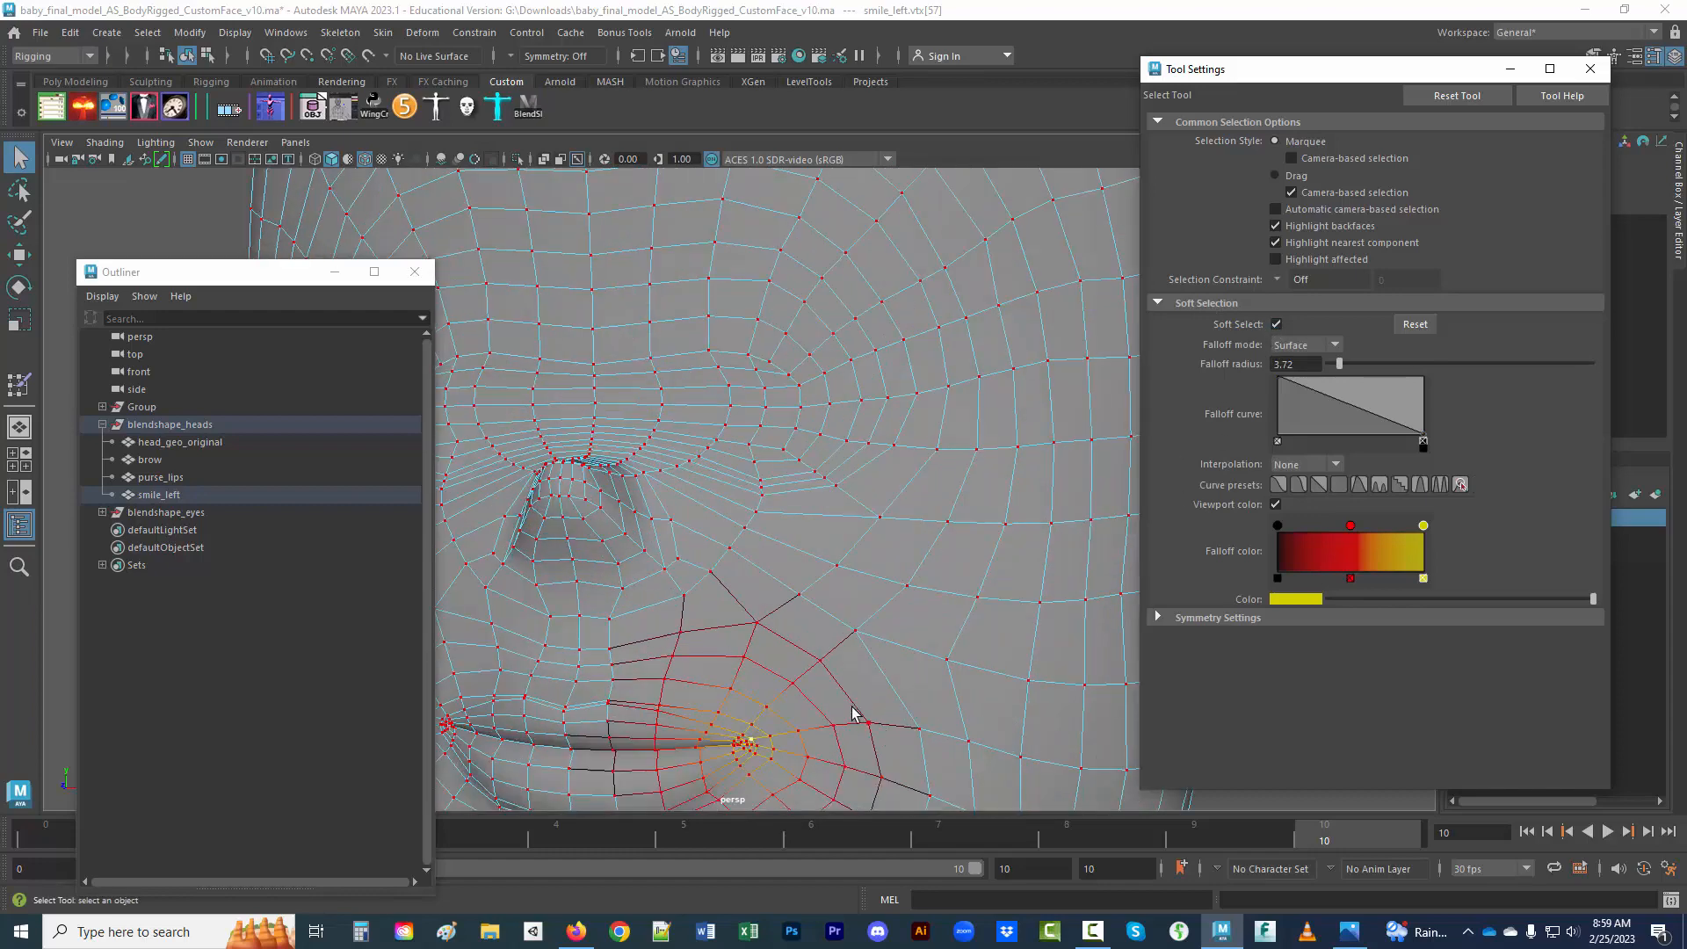
- Rotate the vertices at smile_left's left mouth corner about 36 degrees and shift them about 0.9 upward and 0.2 outward
middle_click_drag(836, 678, 866, 422, "alt")
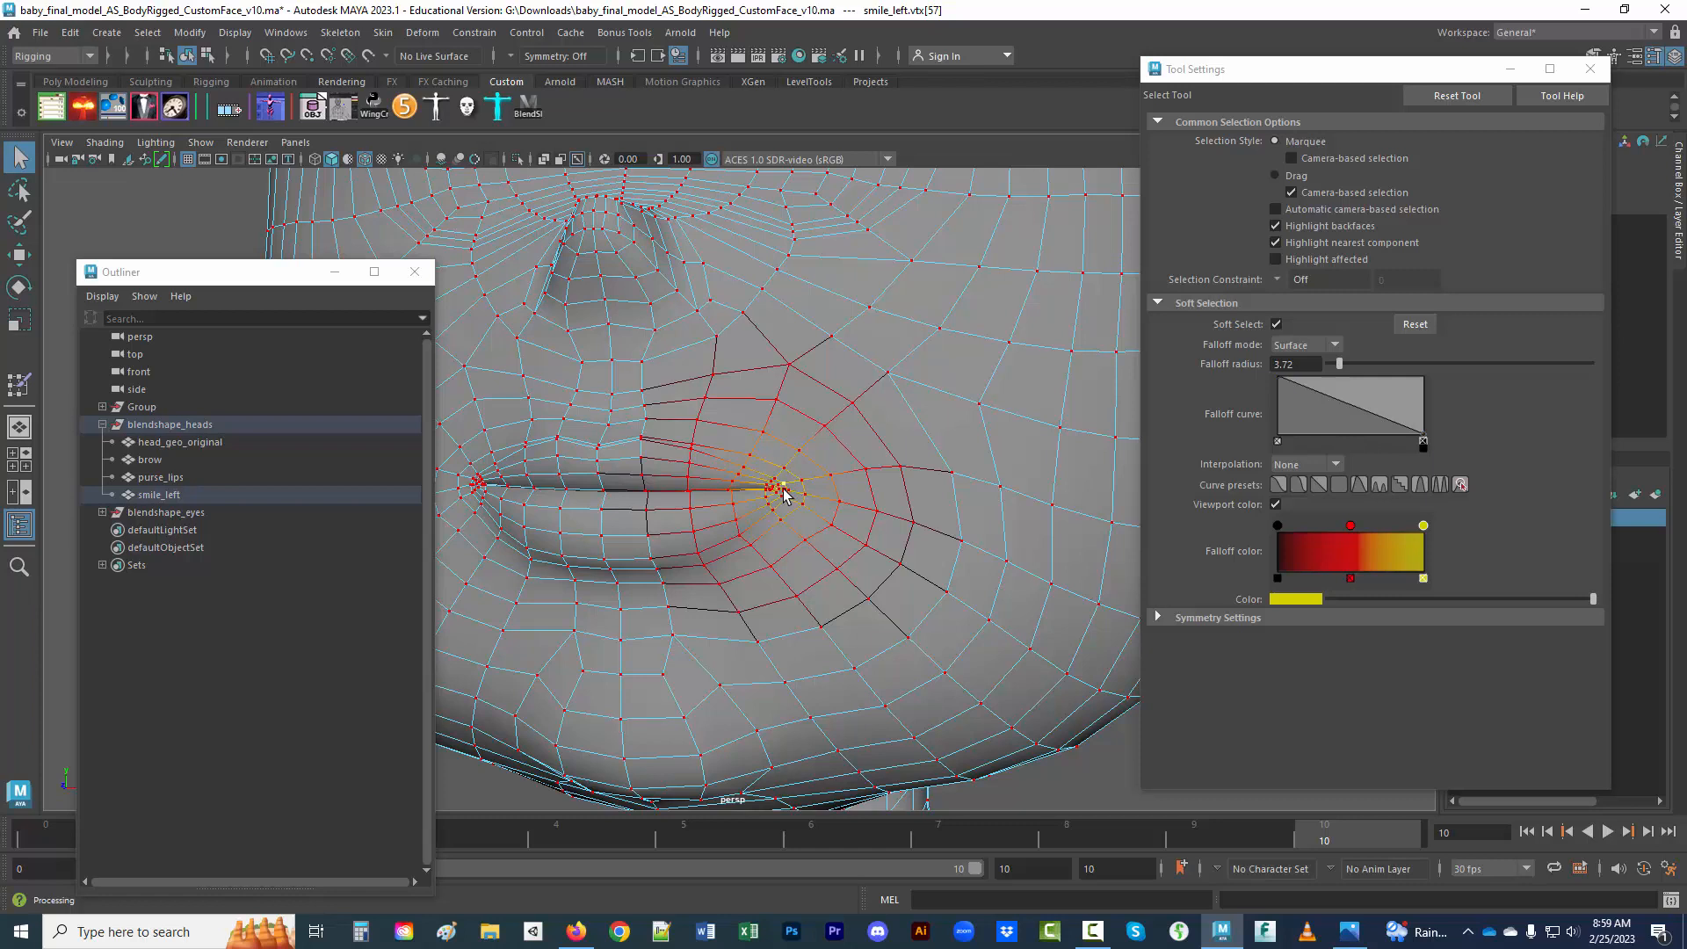
scroll(783, 494, "up", 5)
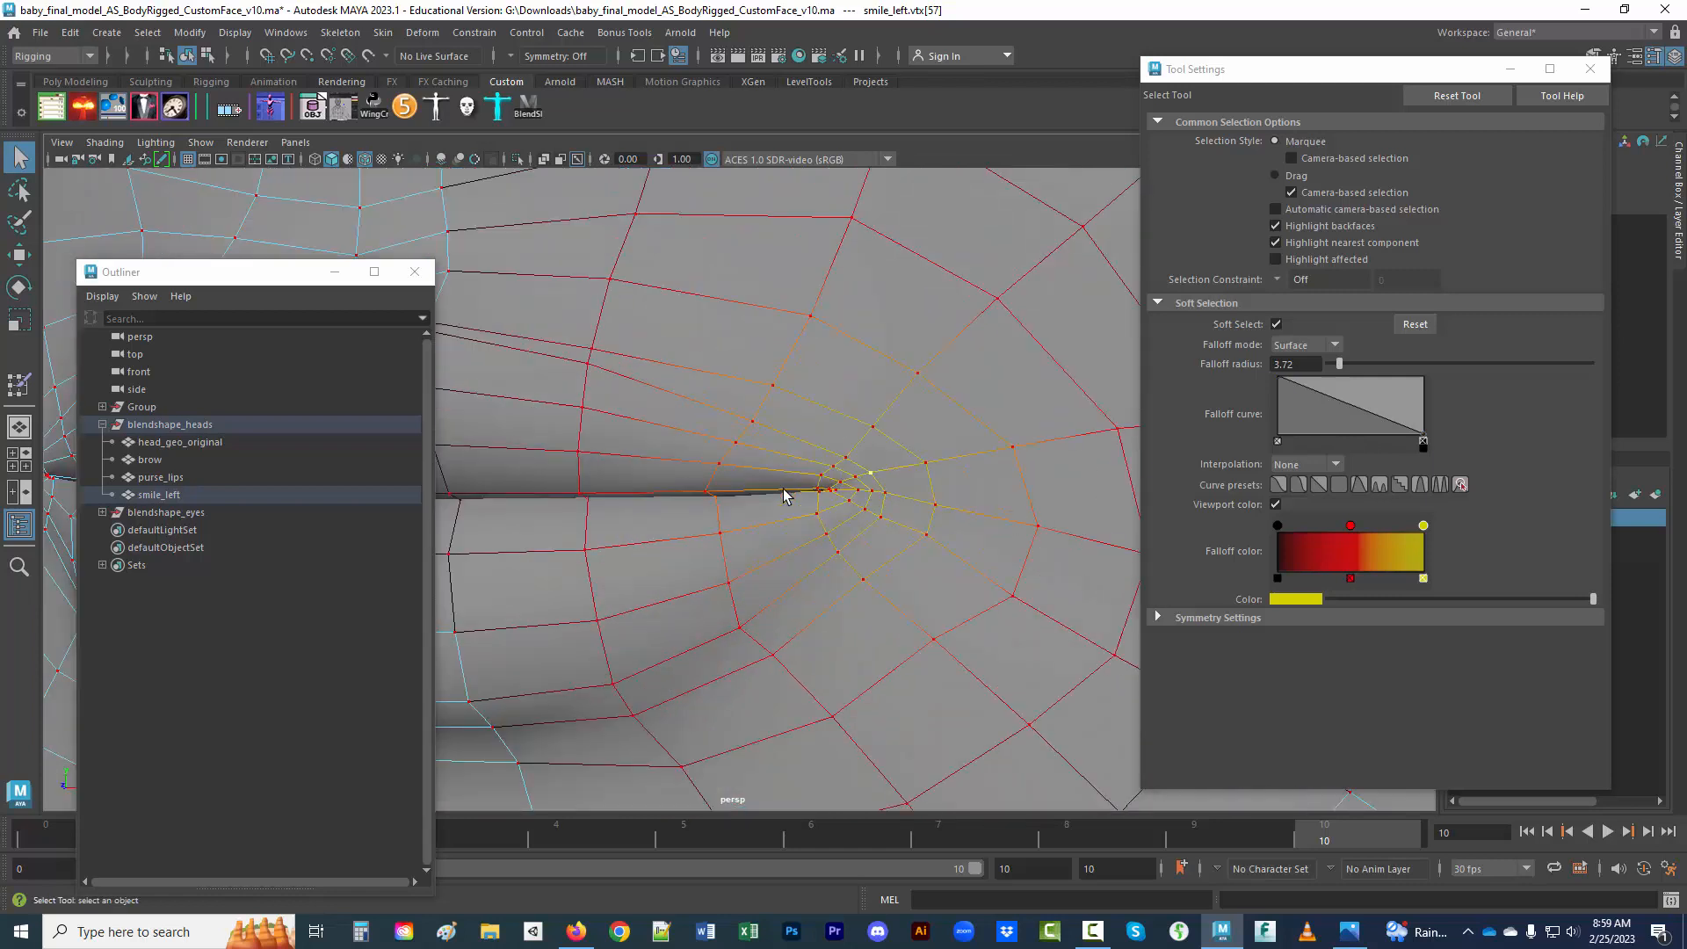
left_click(871, 492)
left_click(937, 506)
scroll(937, 508, "down", 3)
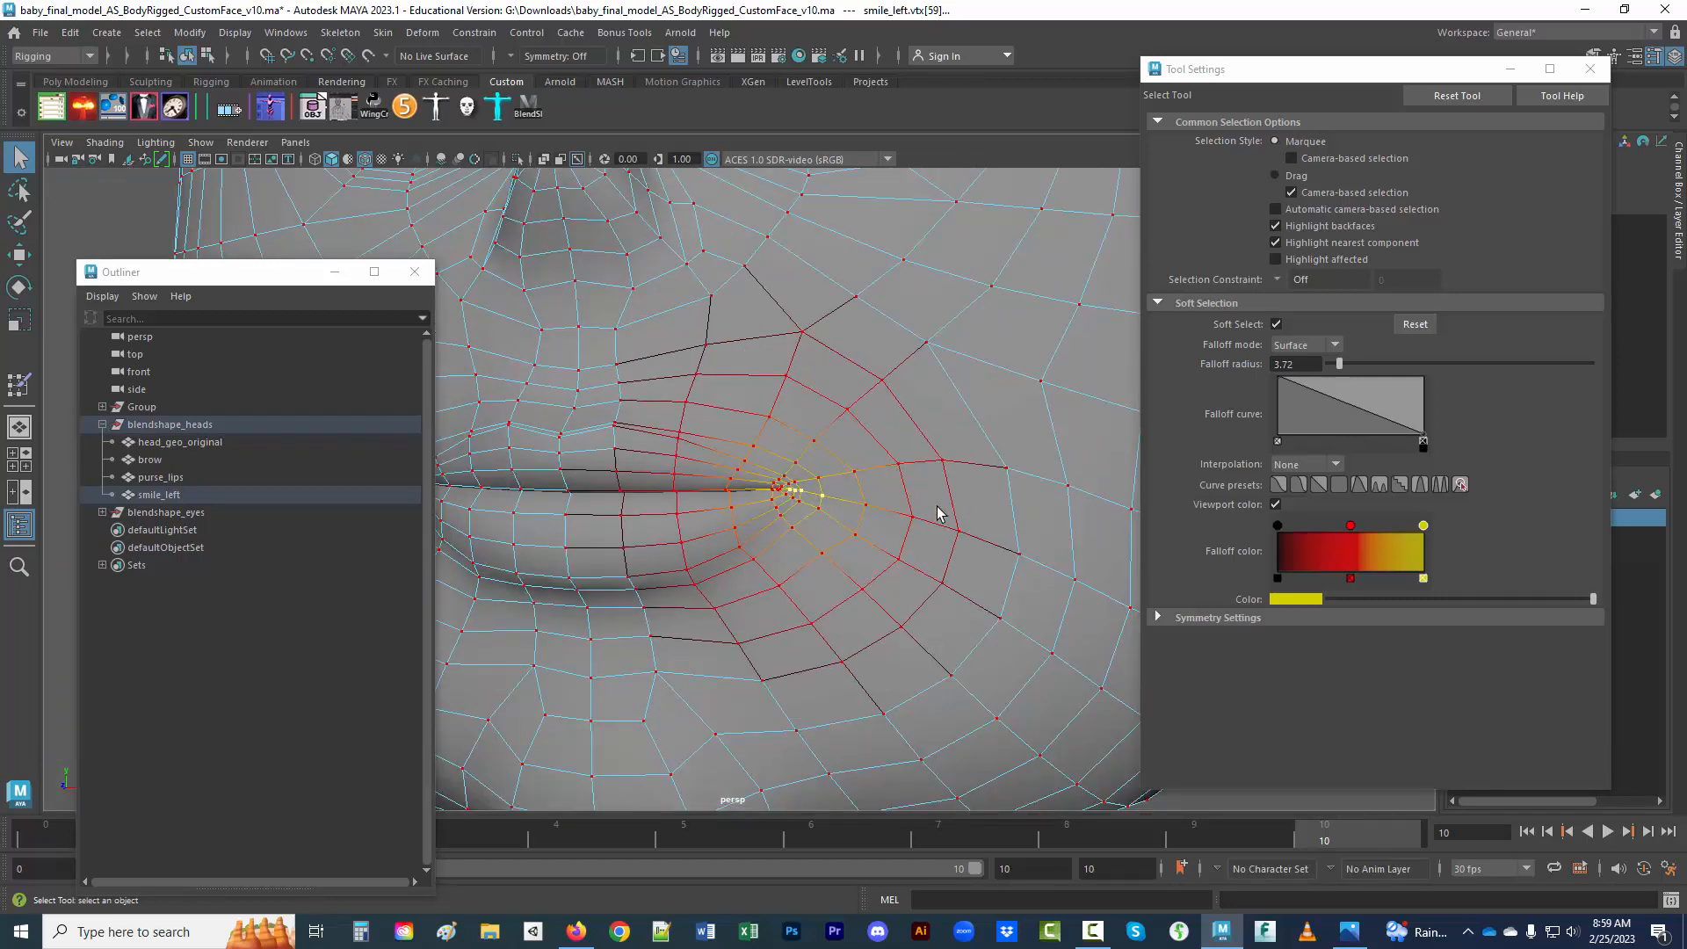
key("e")
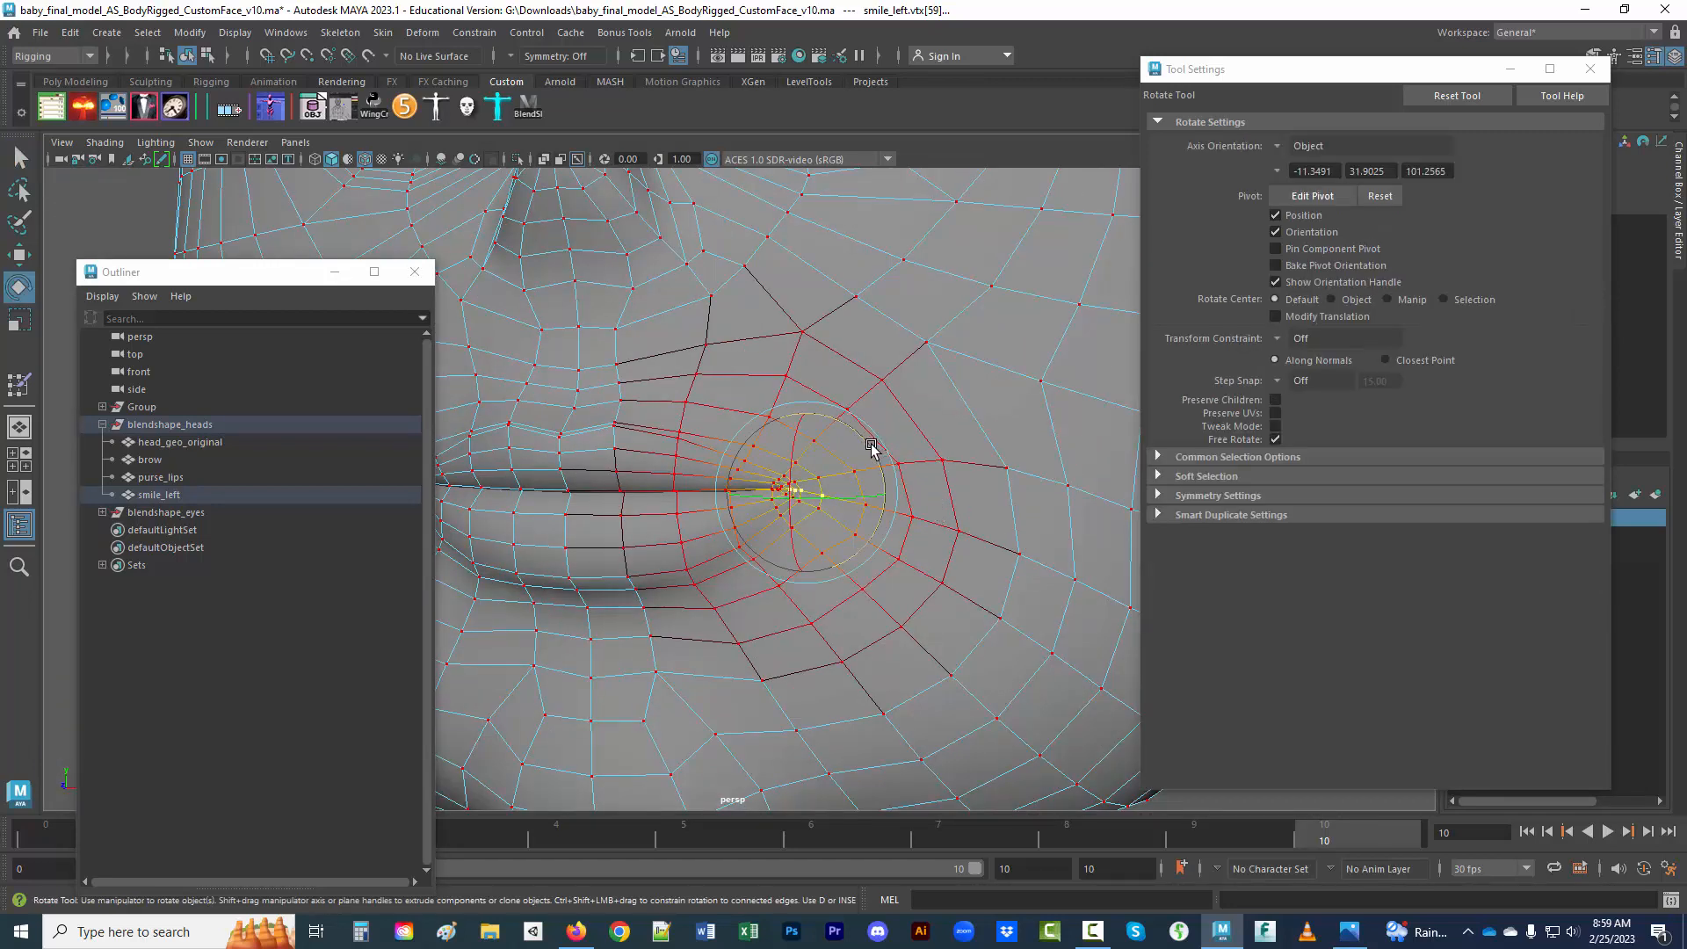
left_click_drag(871, 444, 817, 378)
key("w")
left_click_drag(875, 452, 907, 448)
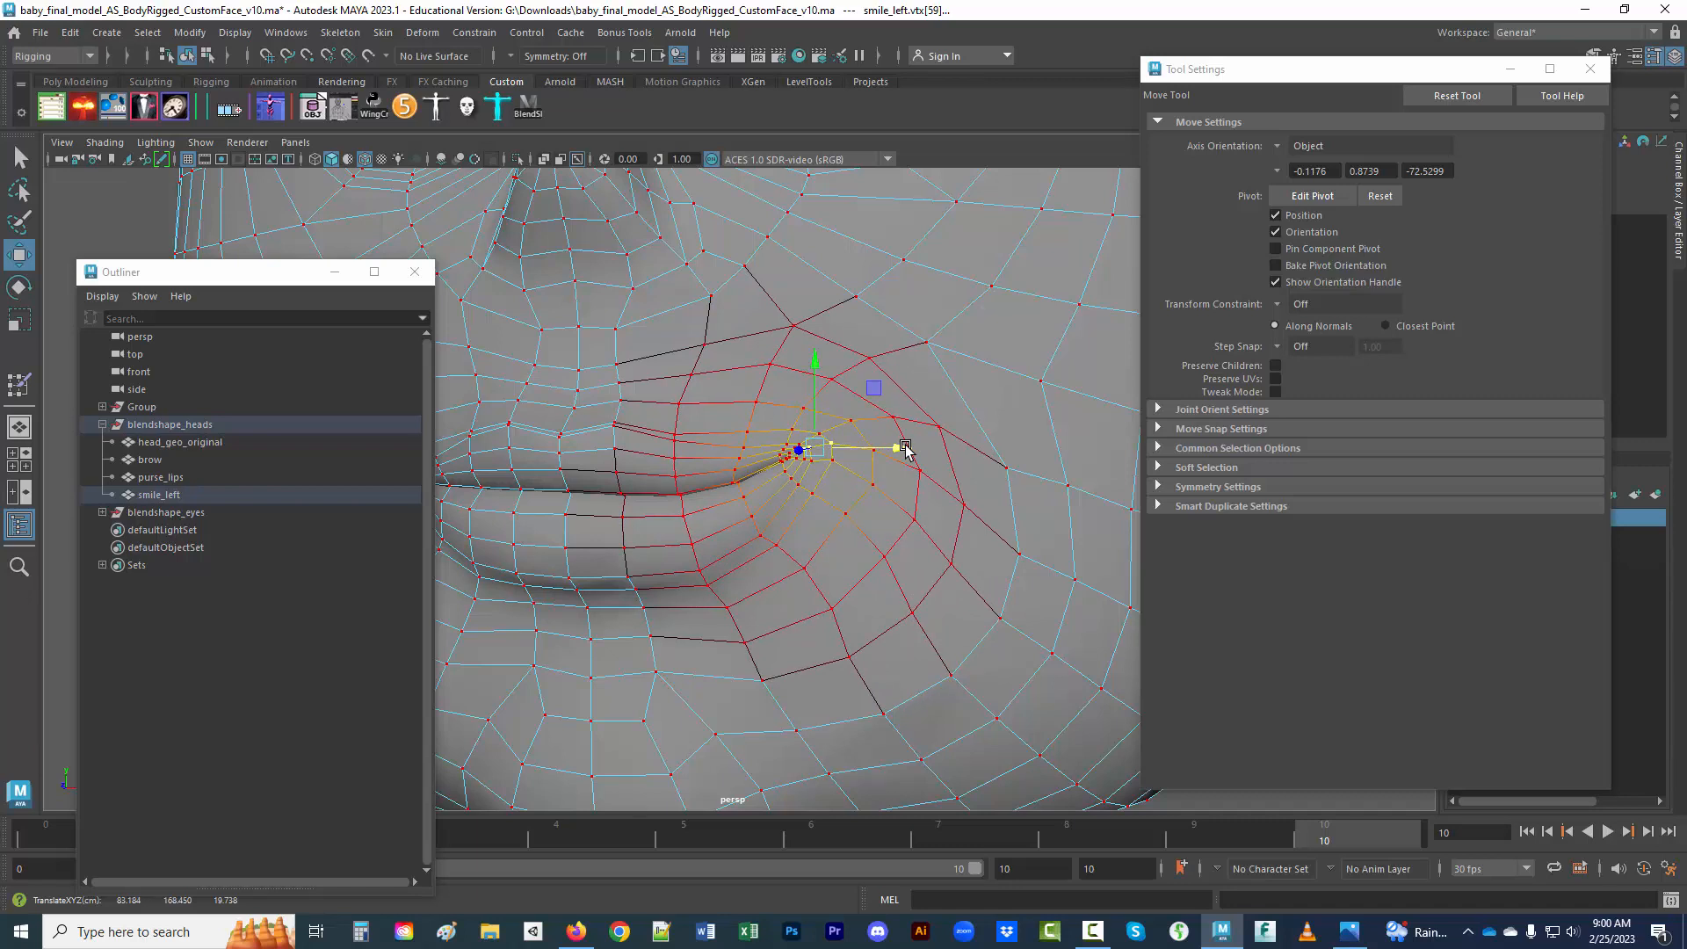
key("e")
left_click_drag(875, 395, 867, 387)
- Nudge the vertex just outside the raised mouth corner about 0.3 outward and 0.2 upward to refine the smile
left_click(894, 550)
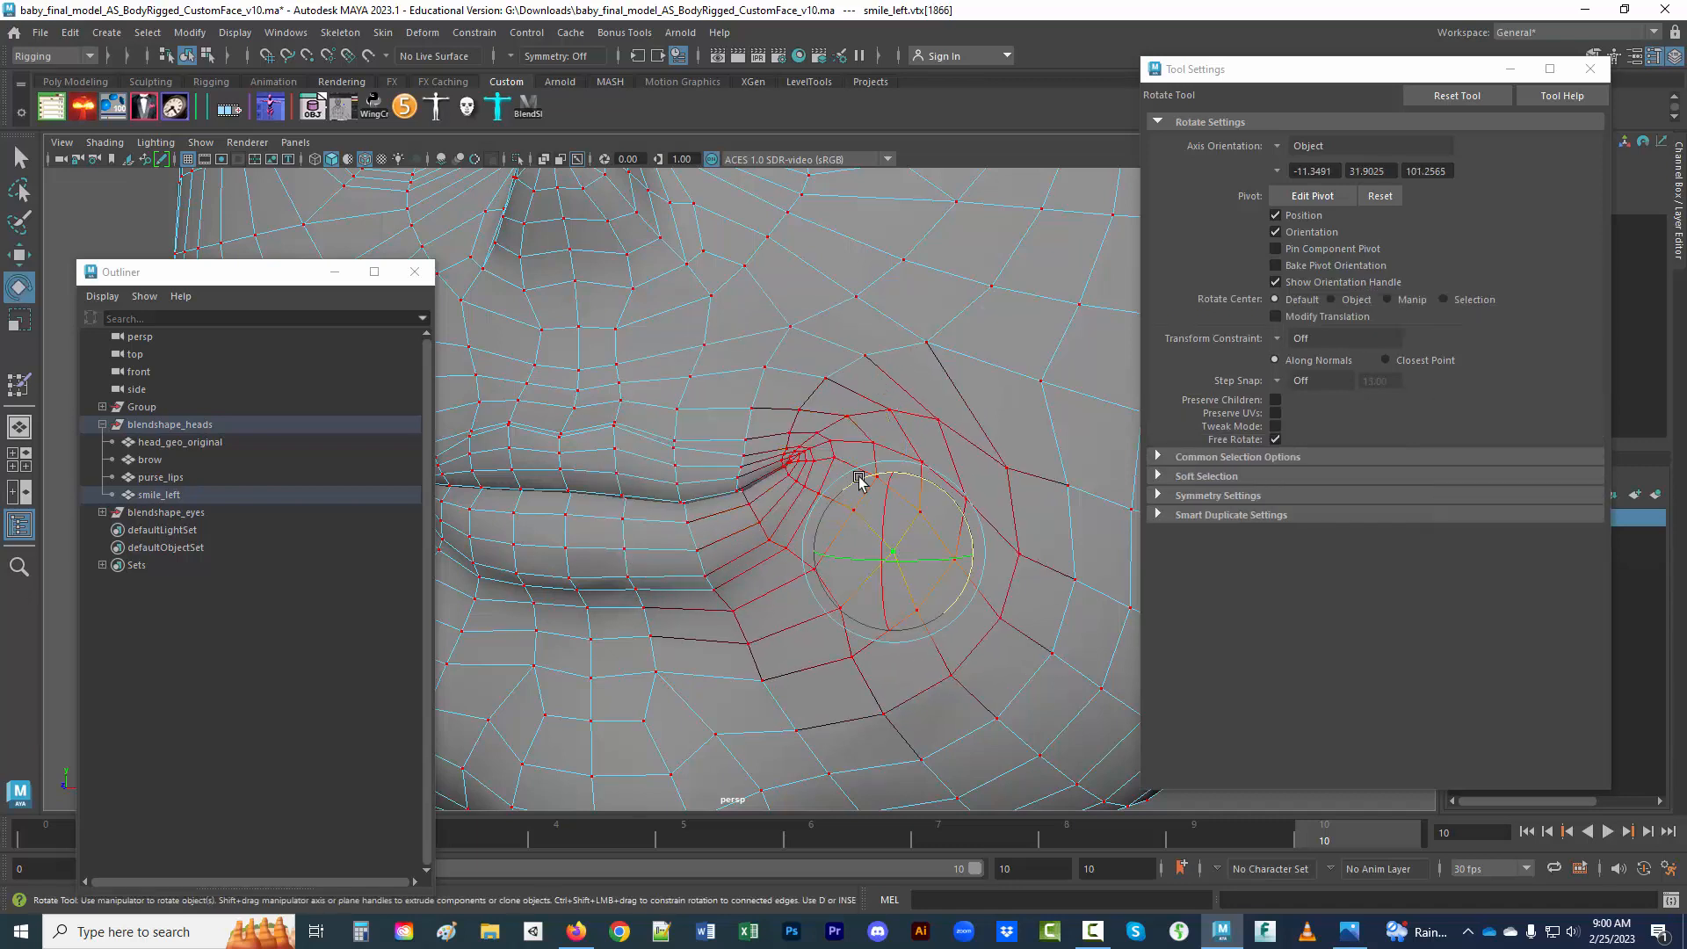
left_click(829, 442)
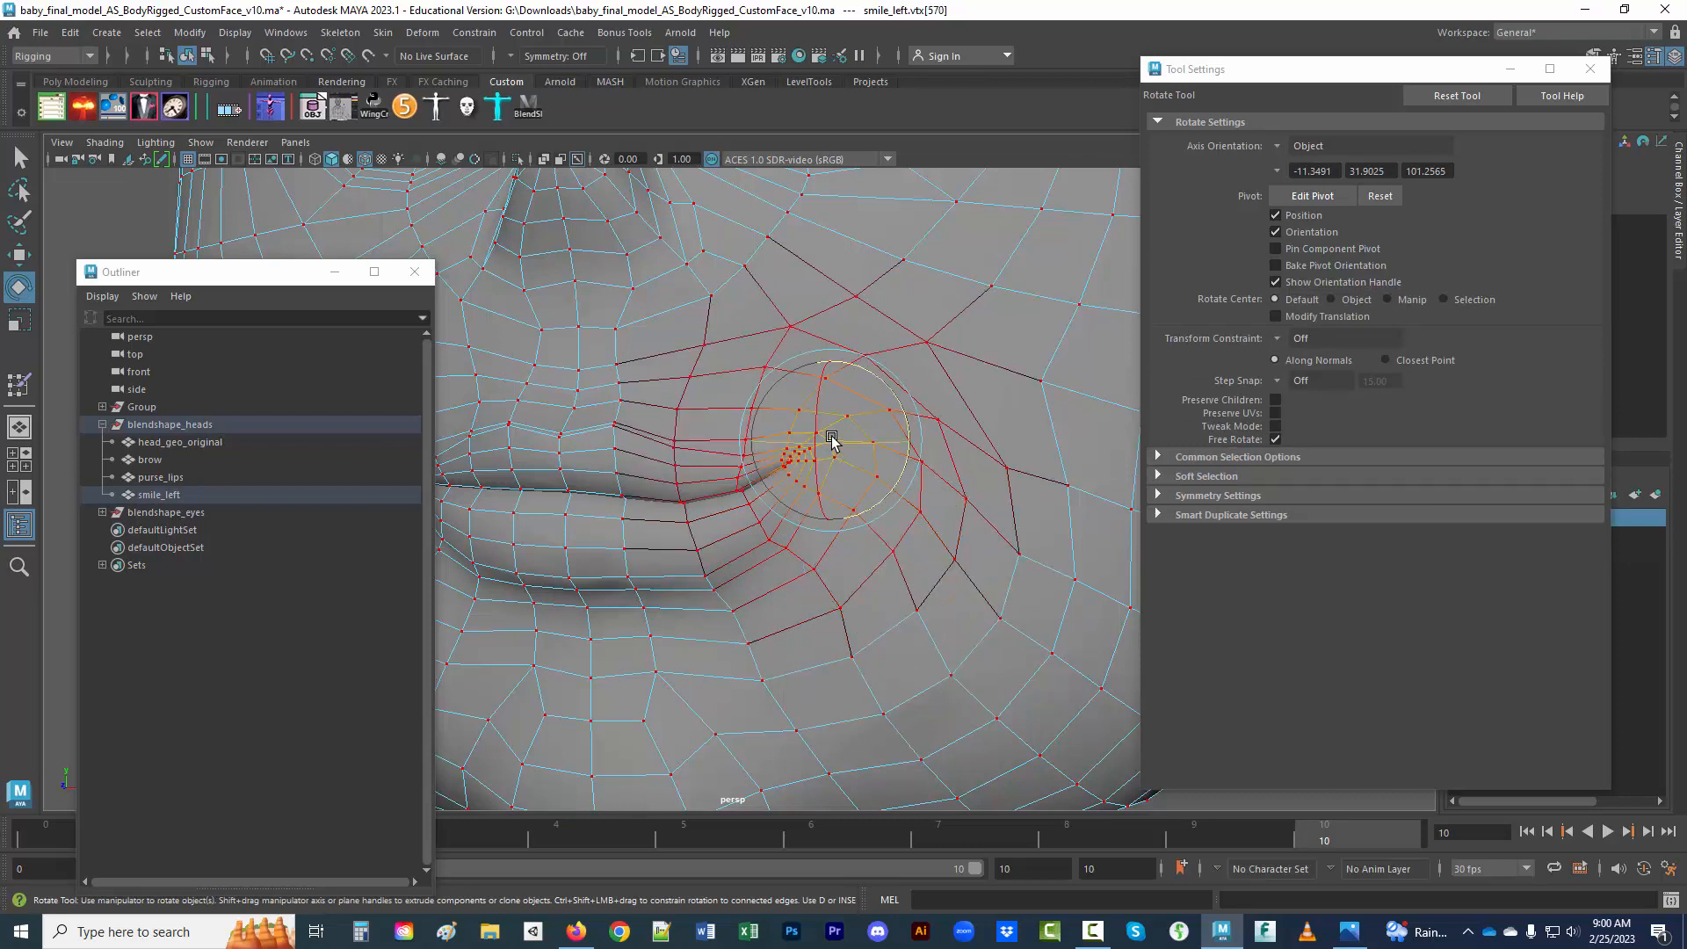
key("w")
left_click_drag(831, 440, 847, 431)
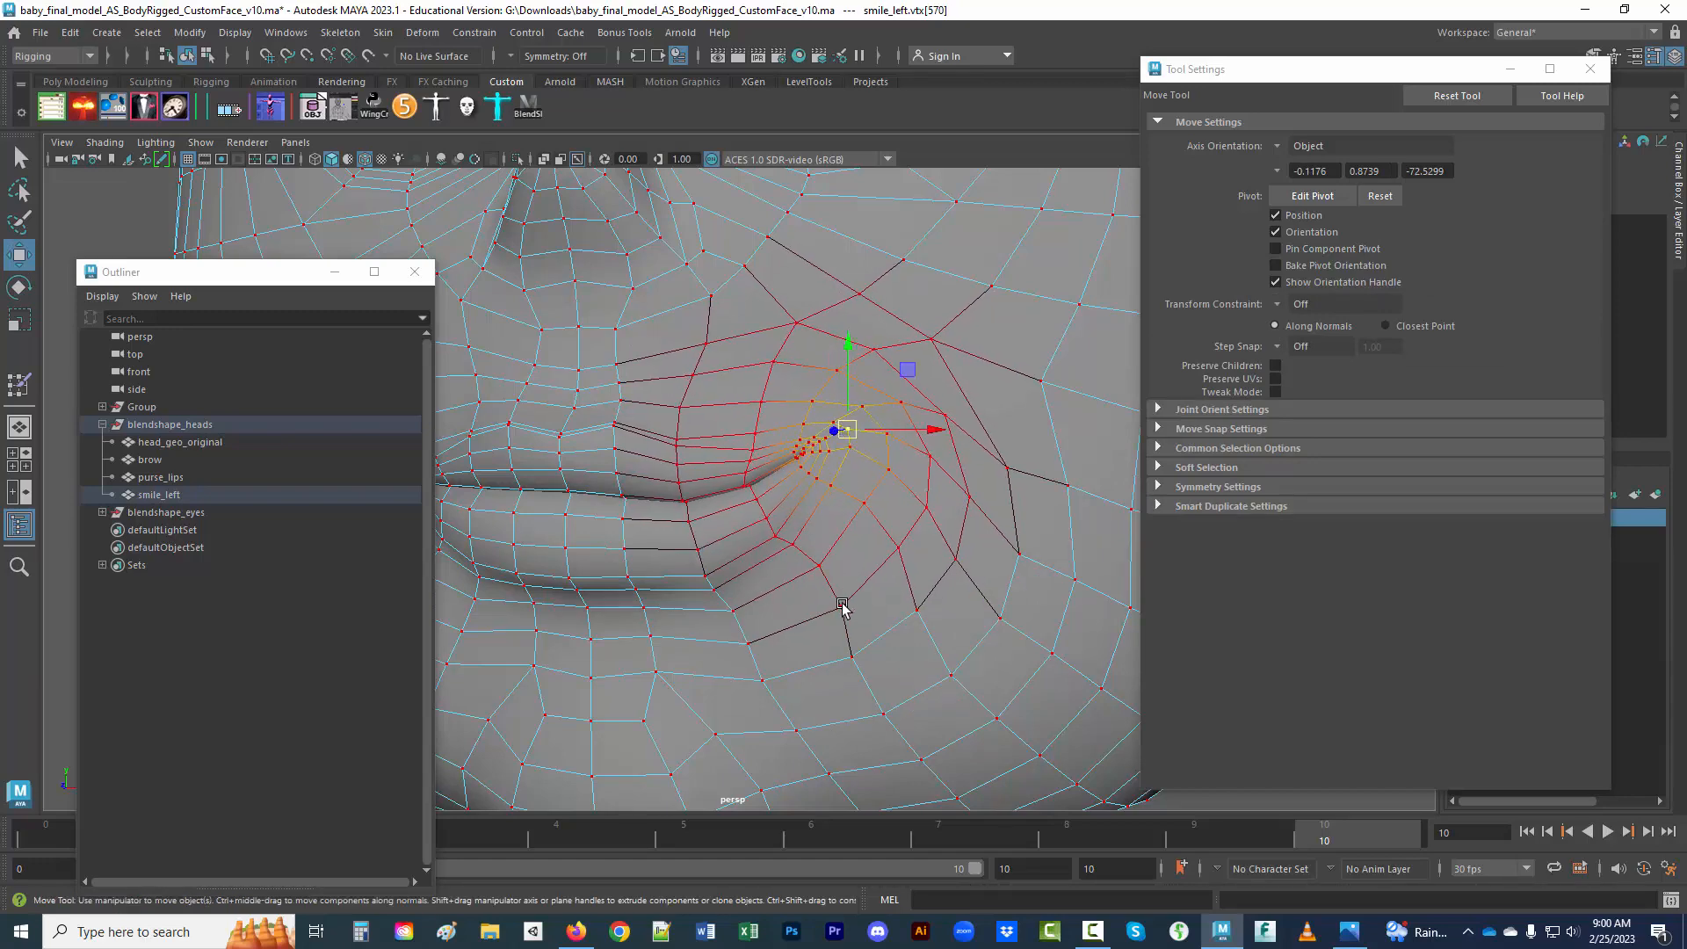
- Return smile_left to object mode and select it together with the rigged character's head_geo
scroll(842, 608, "down", 6)
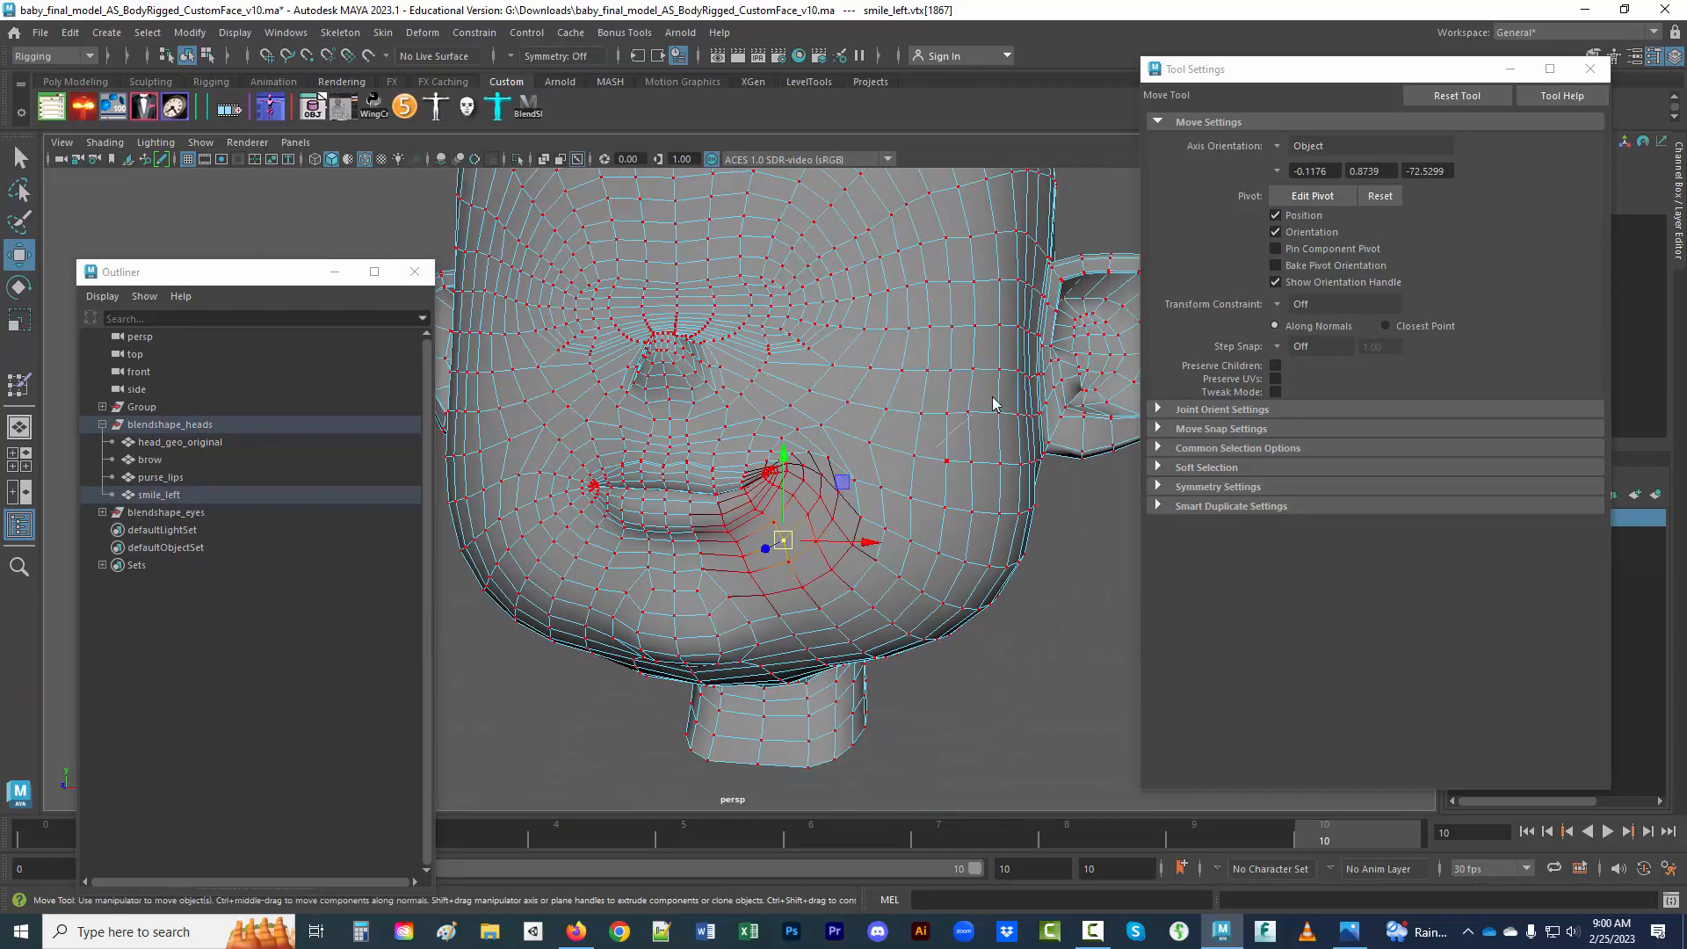
right_click_drag(993, 399, 996, 388)
left_click(996, 655)
left_click(911, 553)
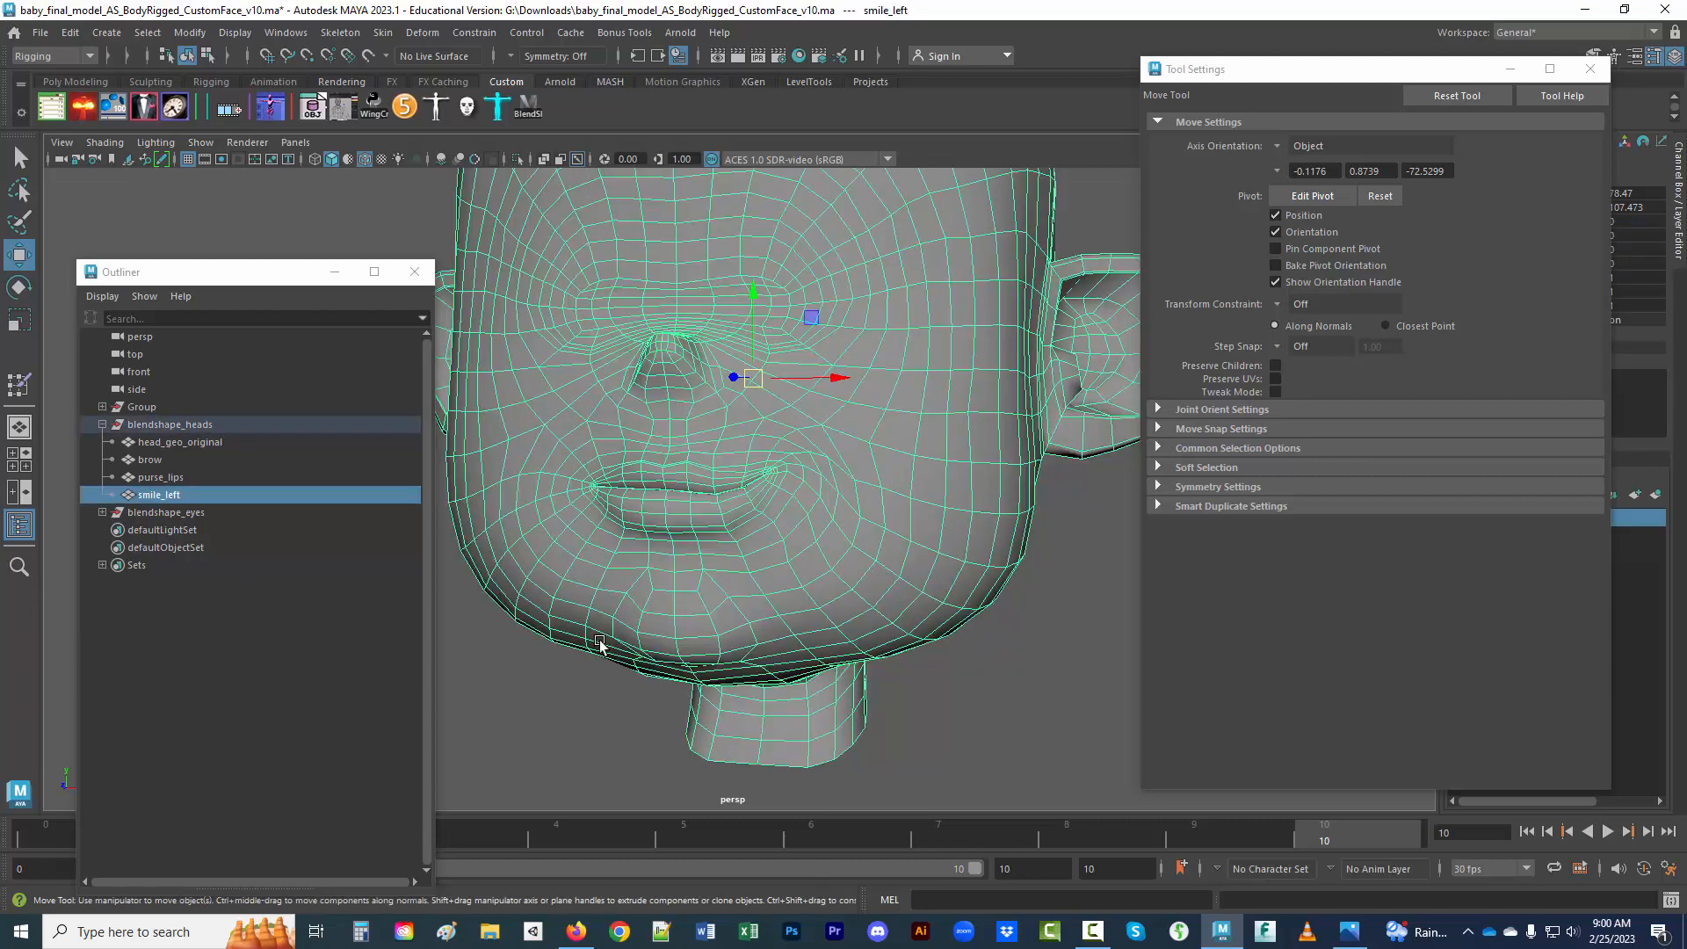
scroll(600, 646, "down", 10)
left_click(512, 569)
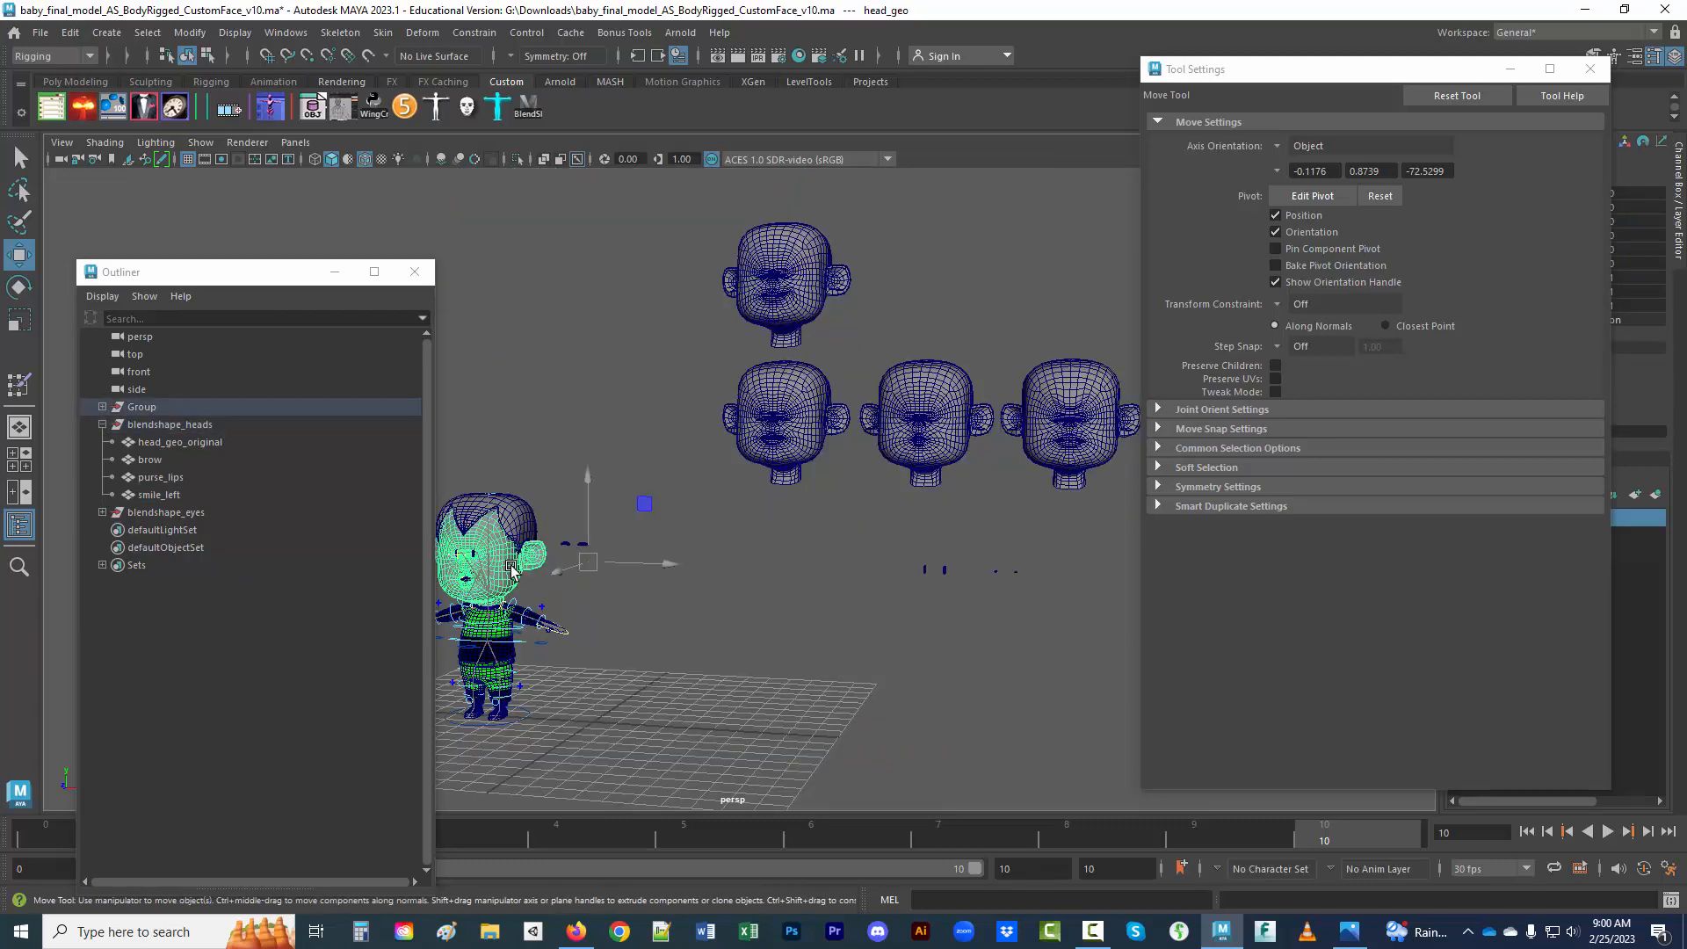
left_click(764, 279)
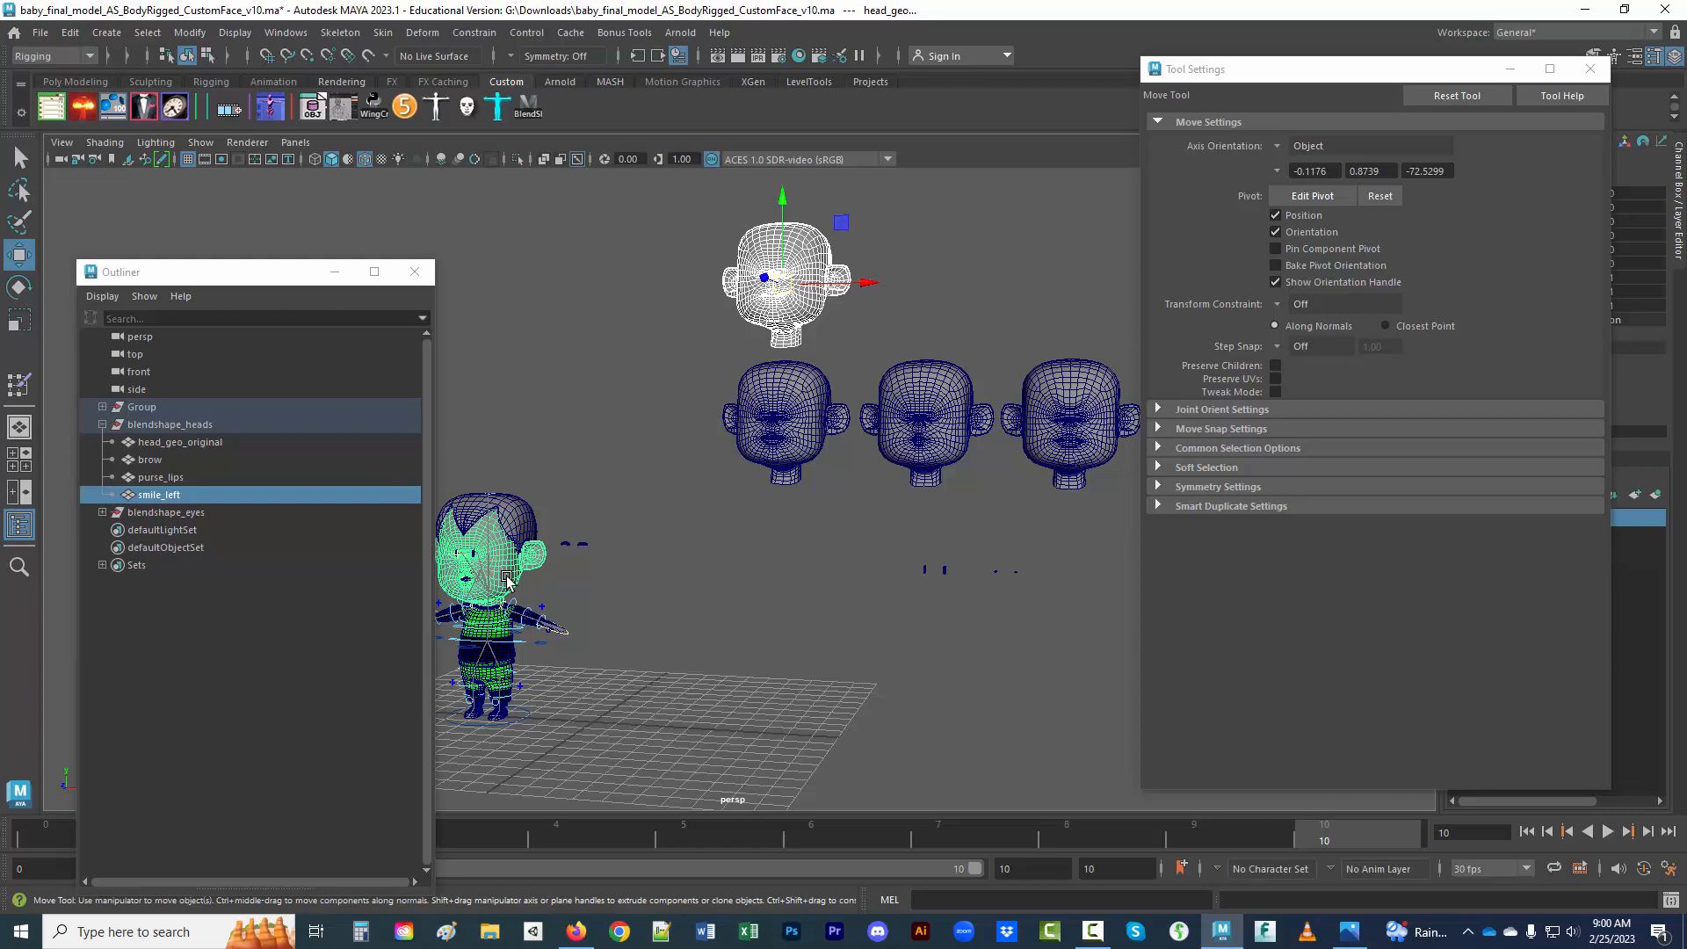
- Open the Shape Editor and place its window clear of the blend shape heads
left_click(420, 35)
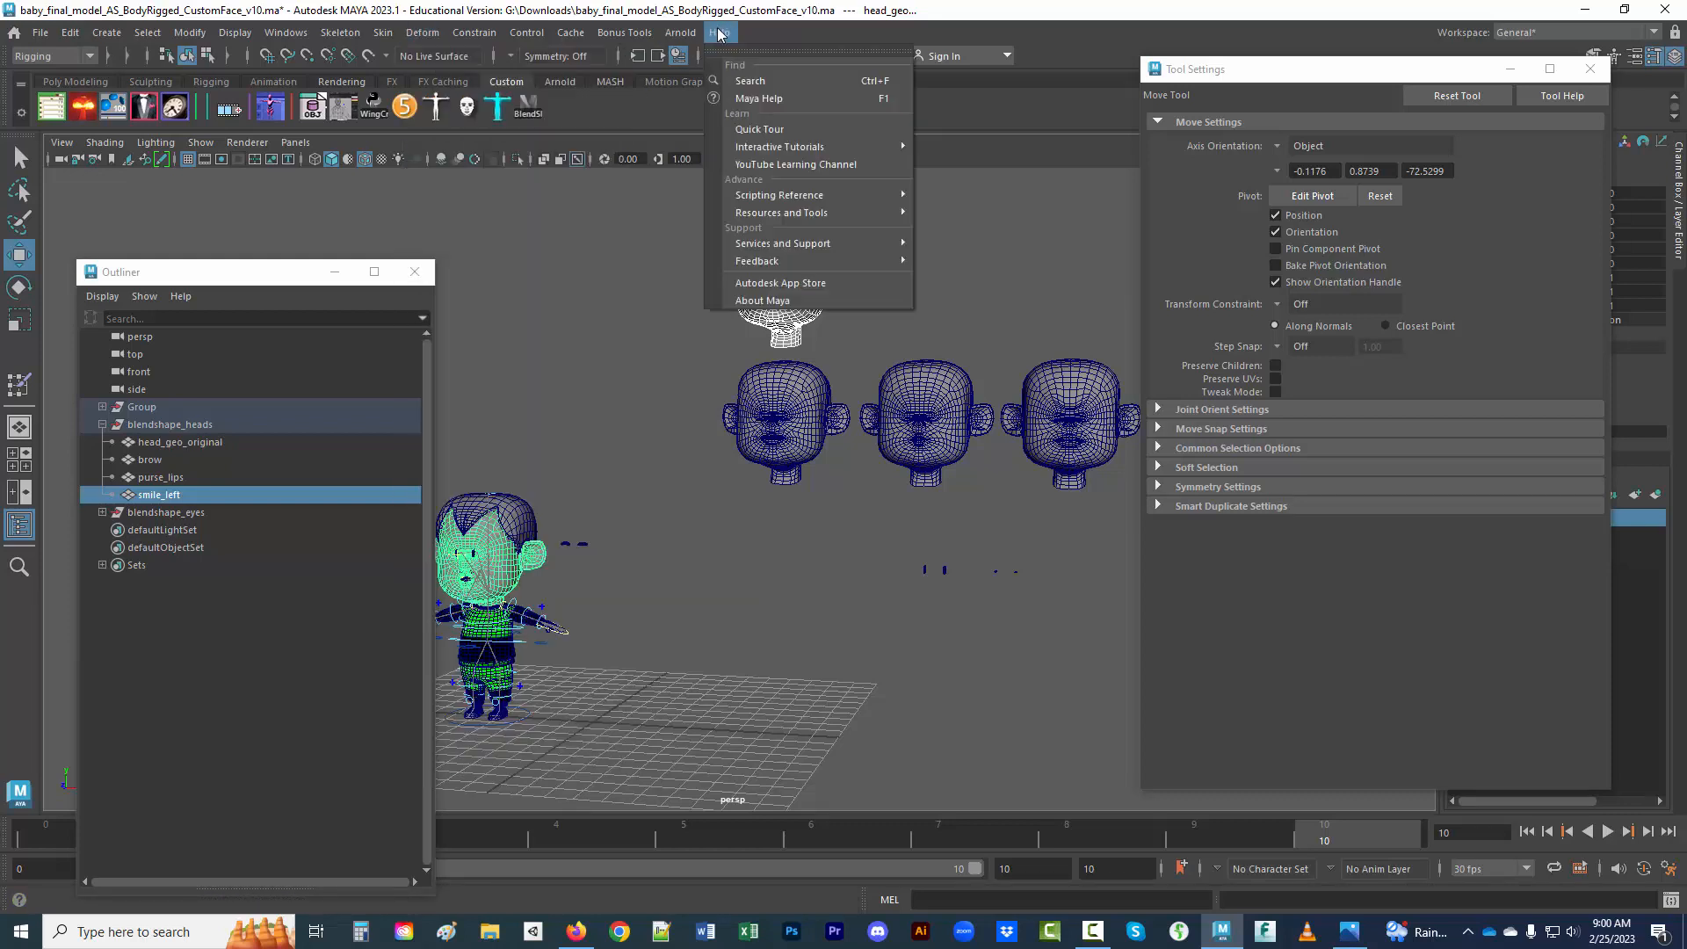
left_click(735, 7)
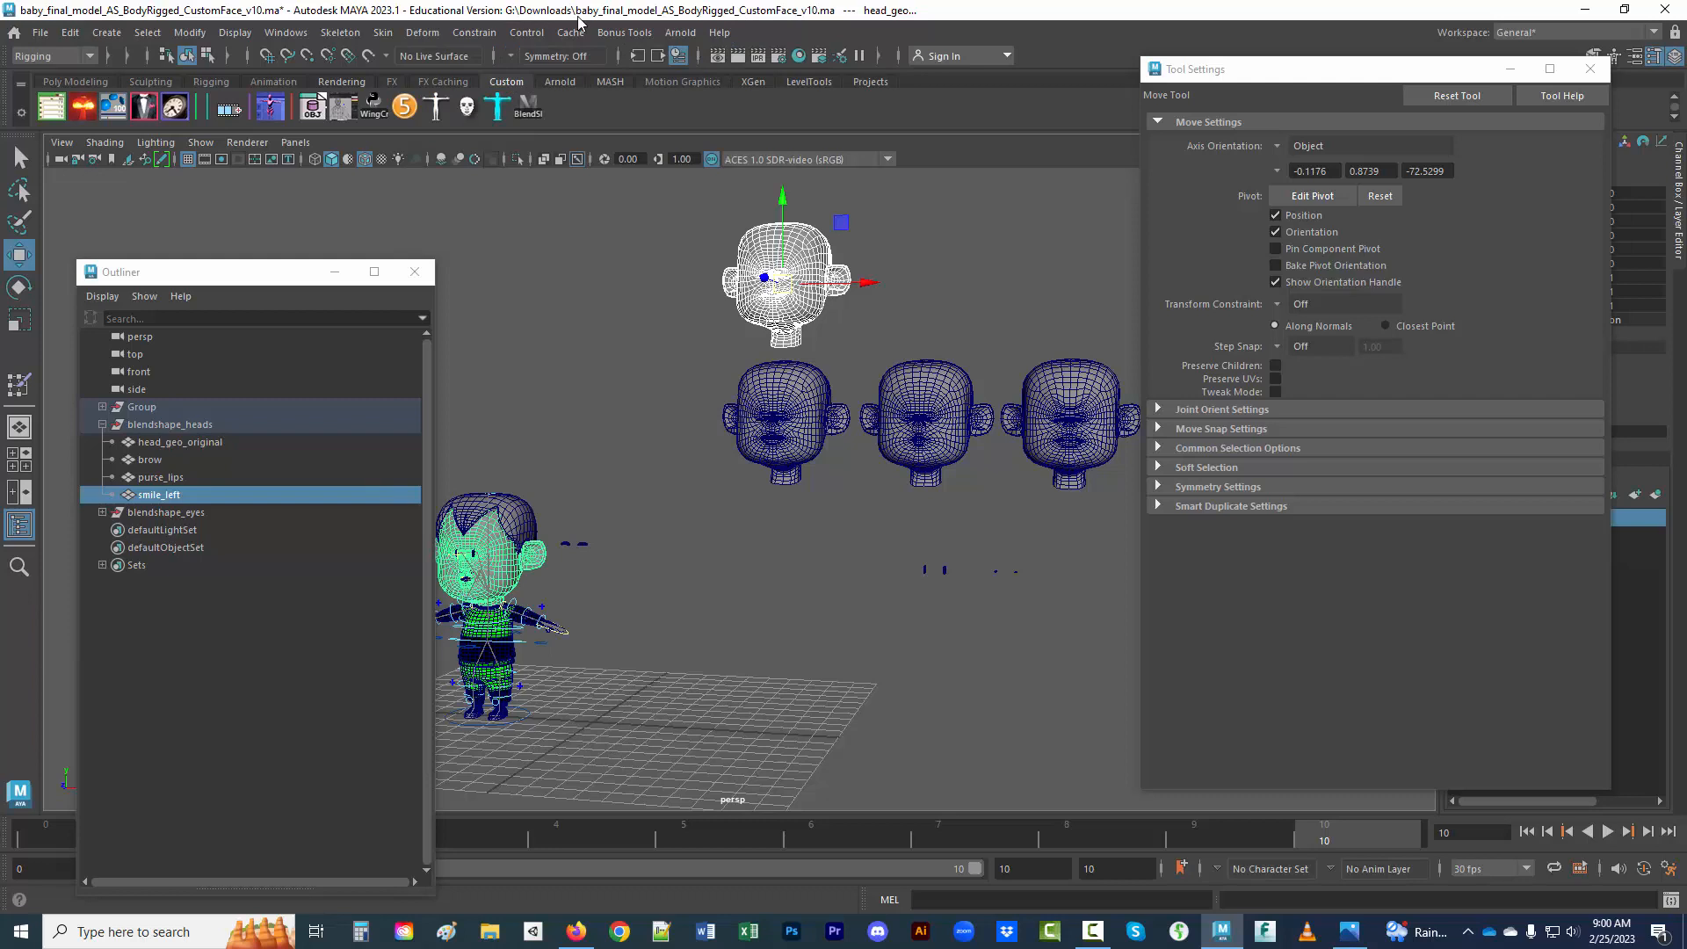
left_click(286, 32)
mouse_move(373, 226)
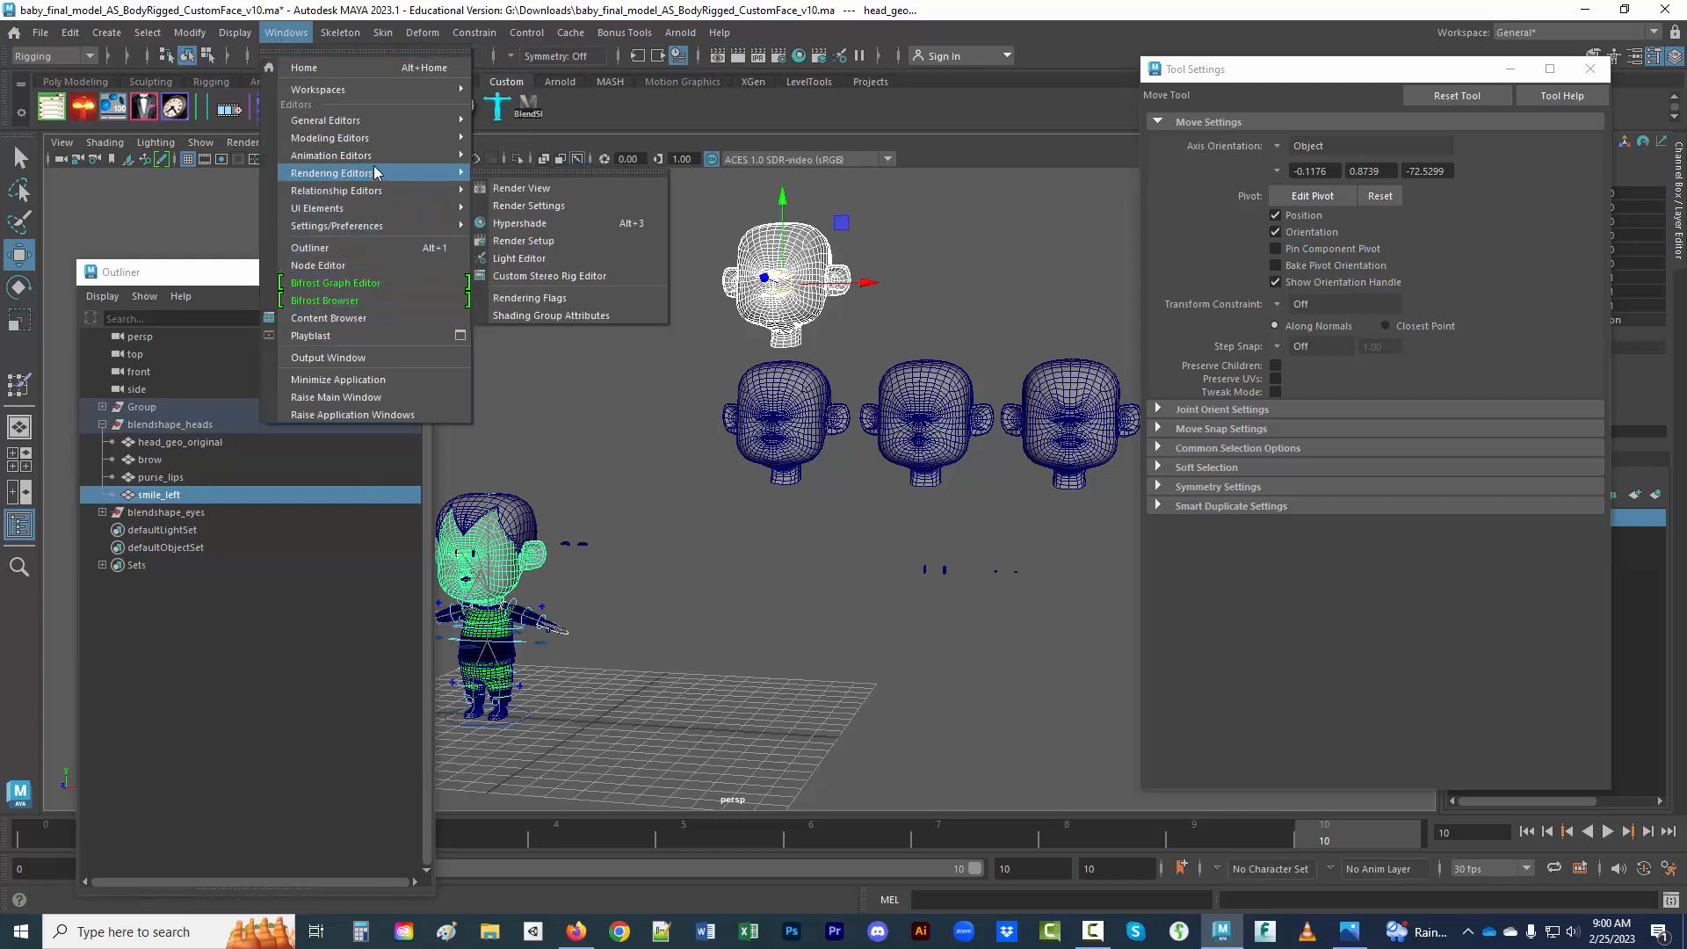
mouse_move(378, 156)
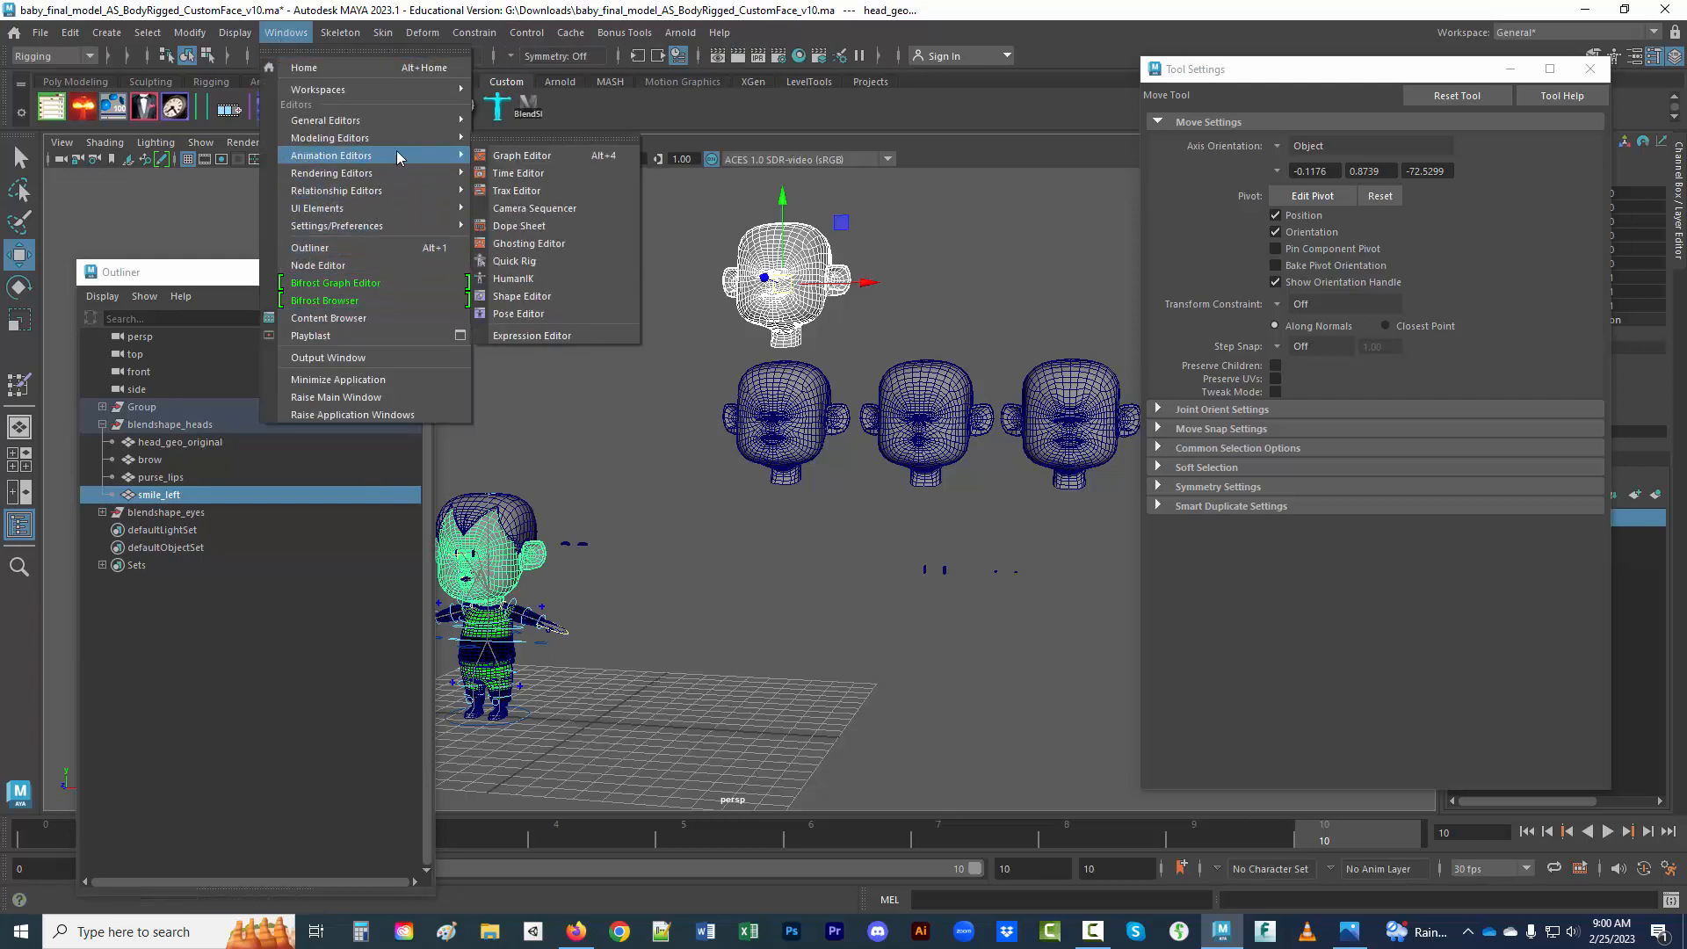
left_click(556, 296)
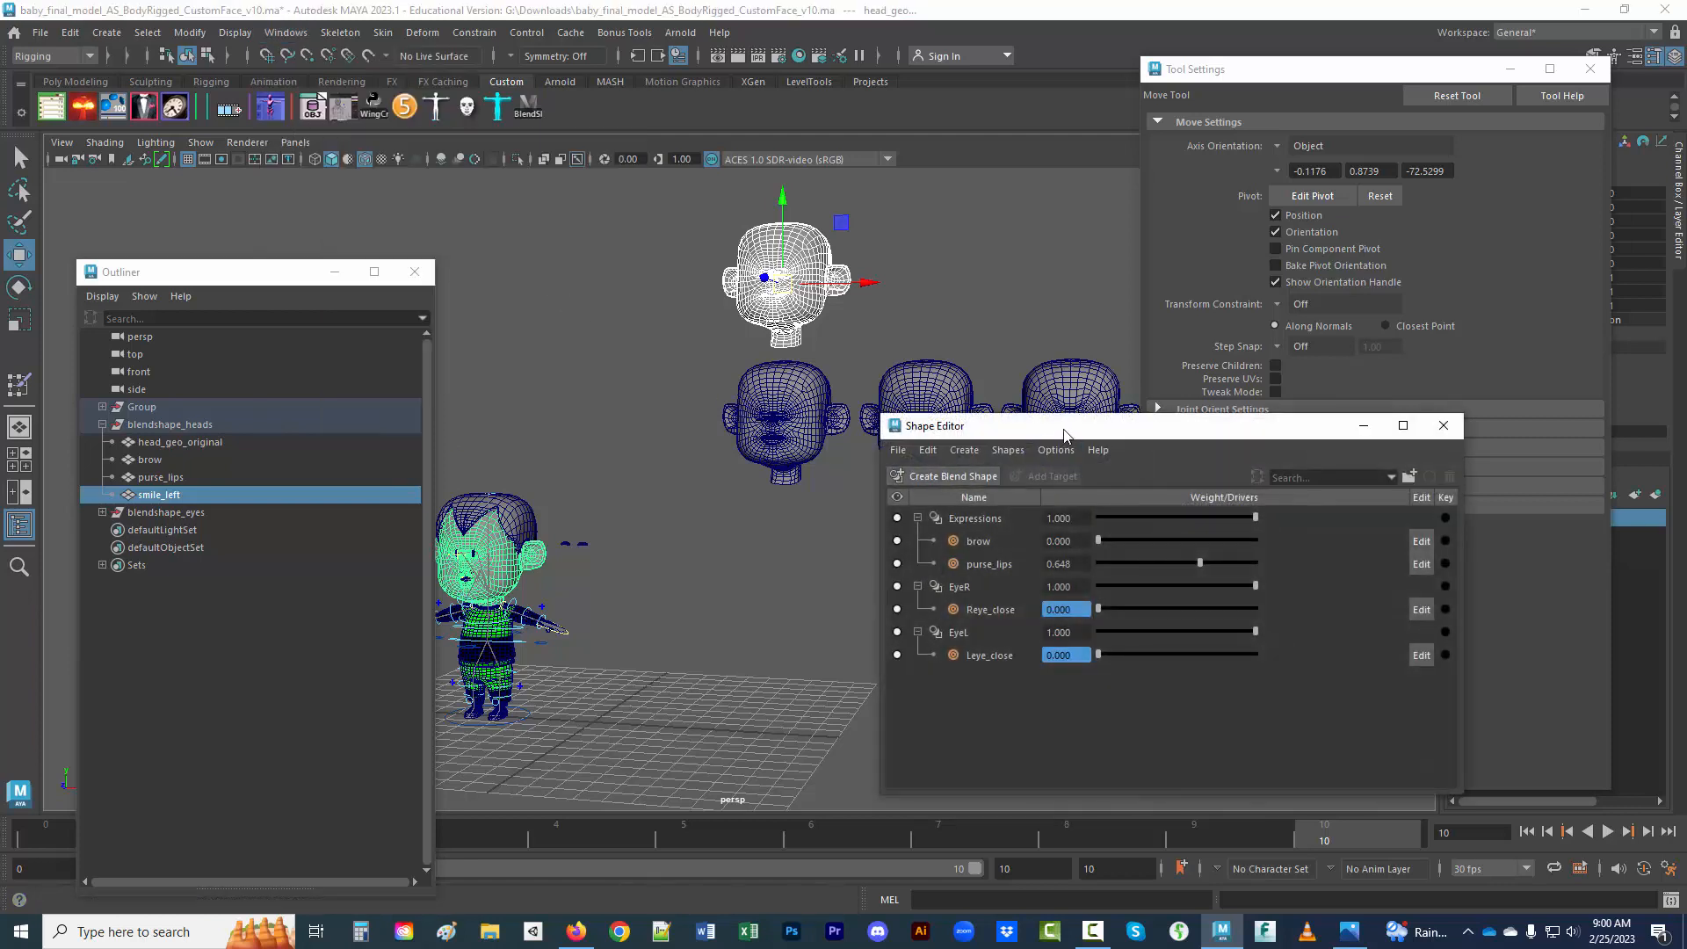
left_click_drag(1061, 429, 213, 75)
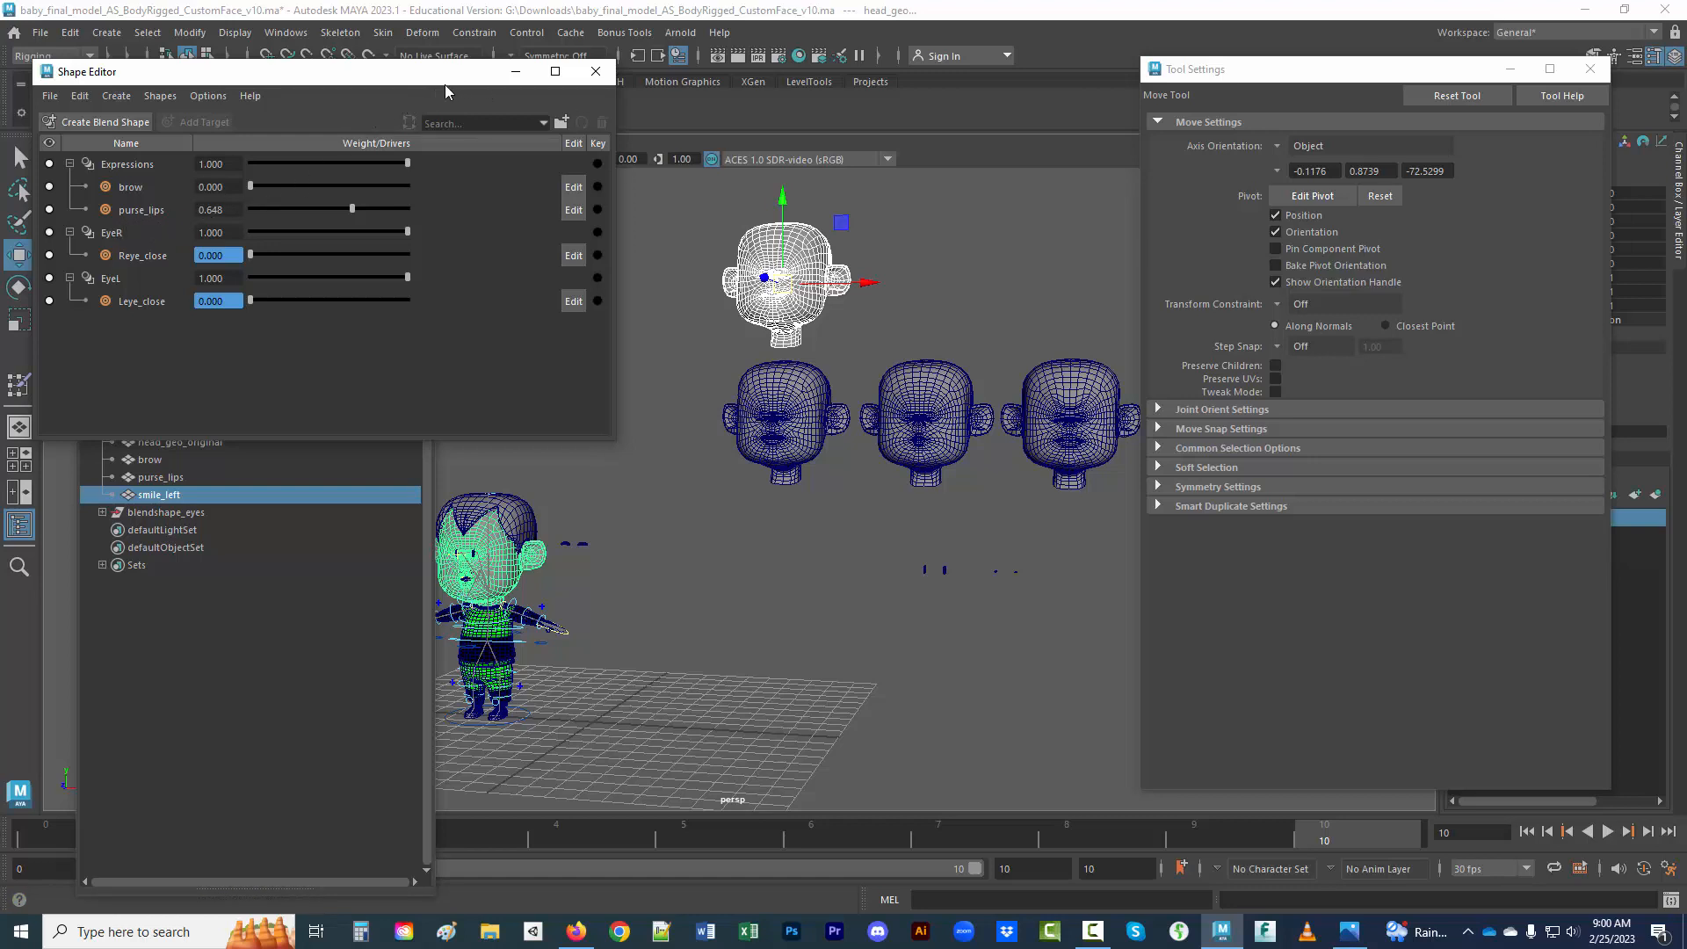
left_click_drag(446, 91, 446, 201)
- Open the Blend Shape window, examine the BlendShapeEditor command that launches it in the Script Editor, and close both windows
left_click(529, 104)
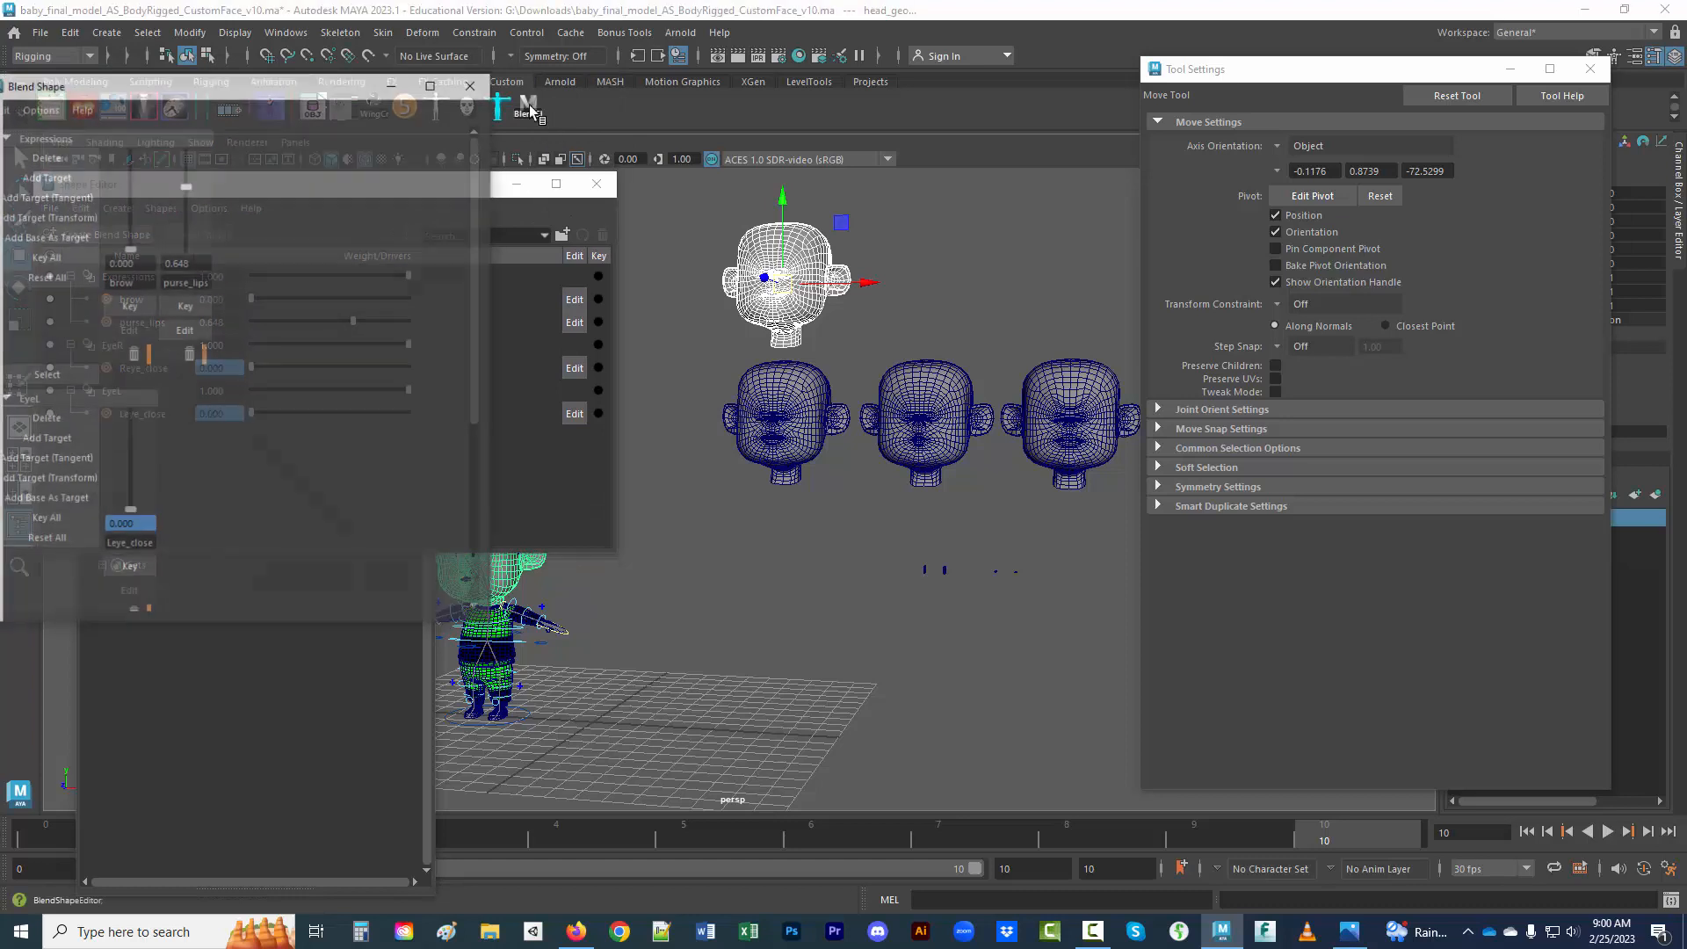
left_click_drag(332, 93, 458, 314)
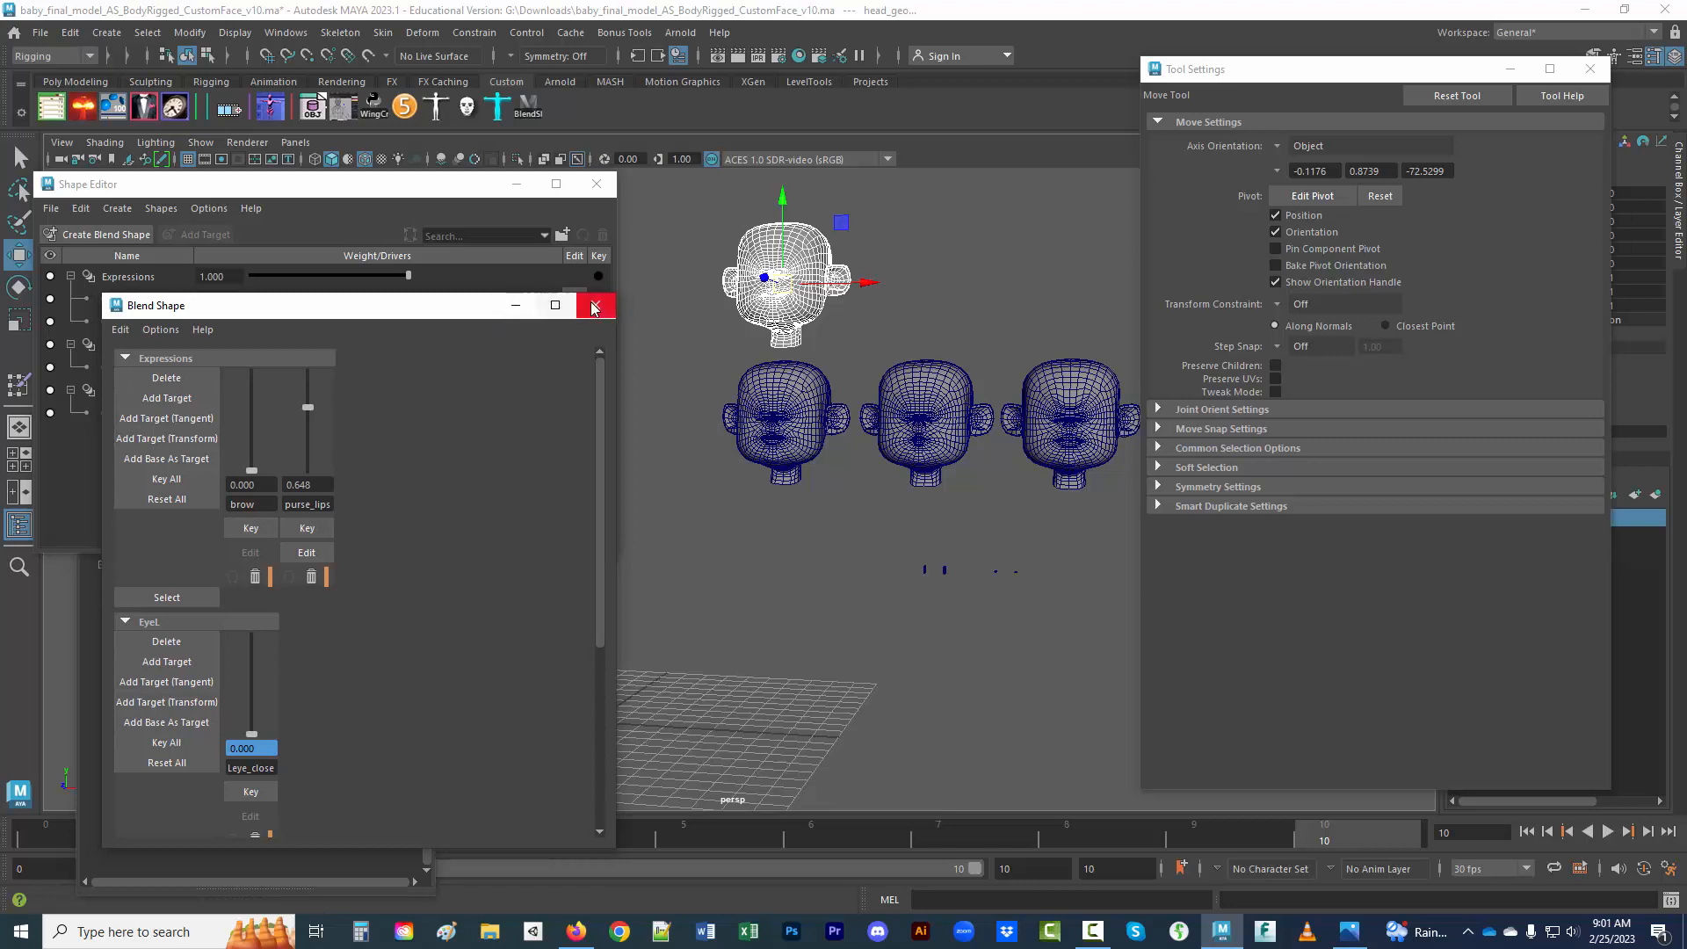
left_click(1673, 903)
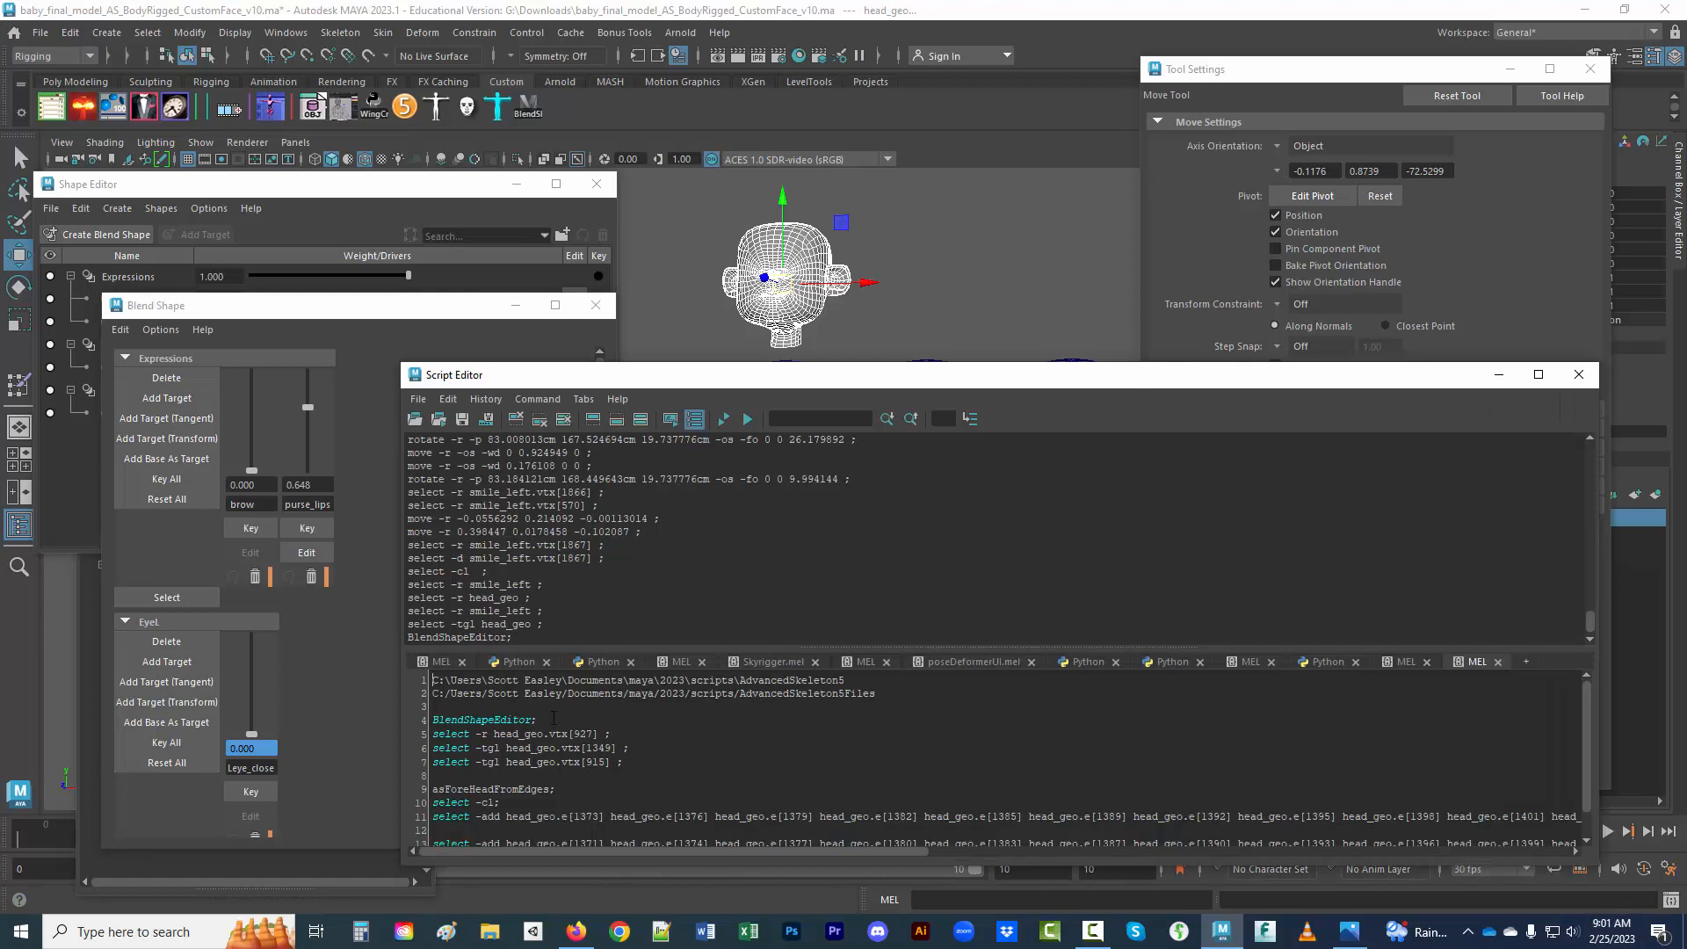
left_click_drag(554, 719, 406, 719)
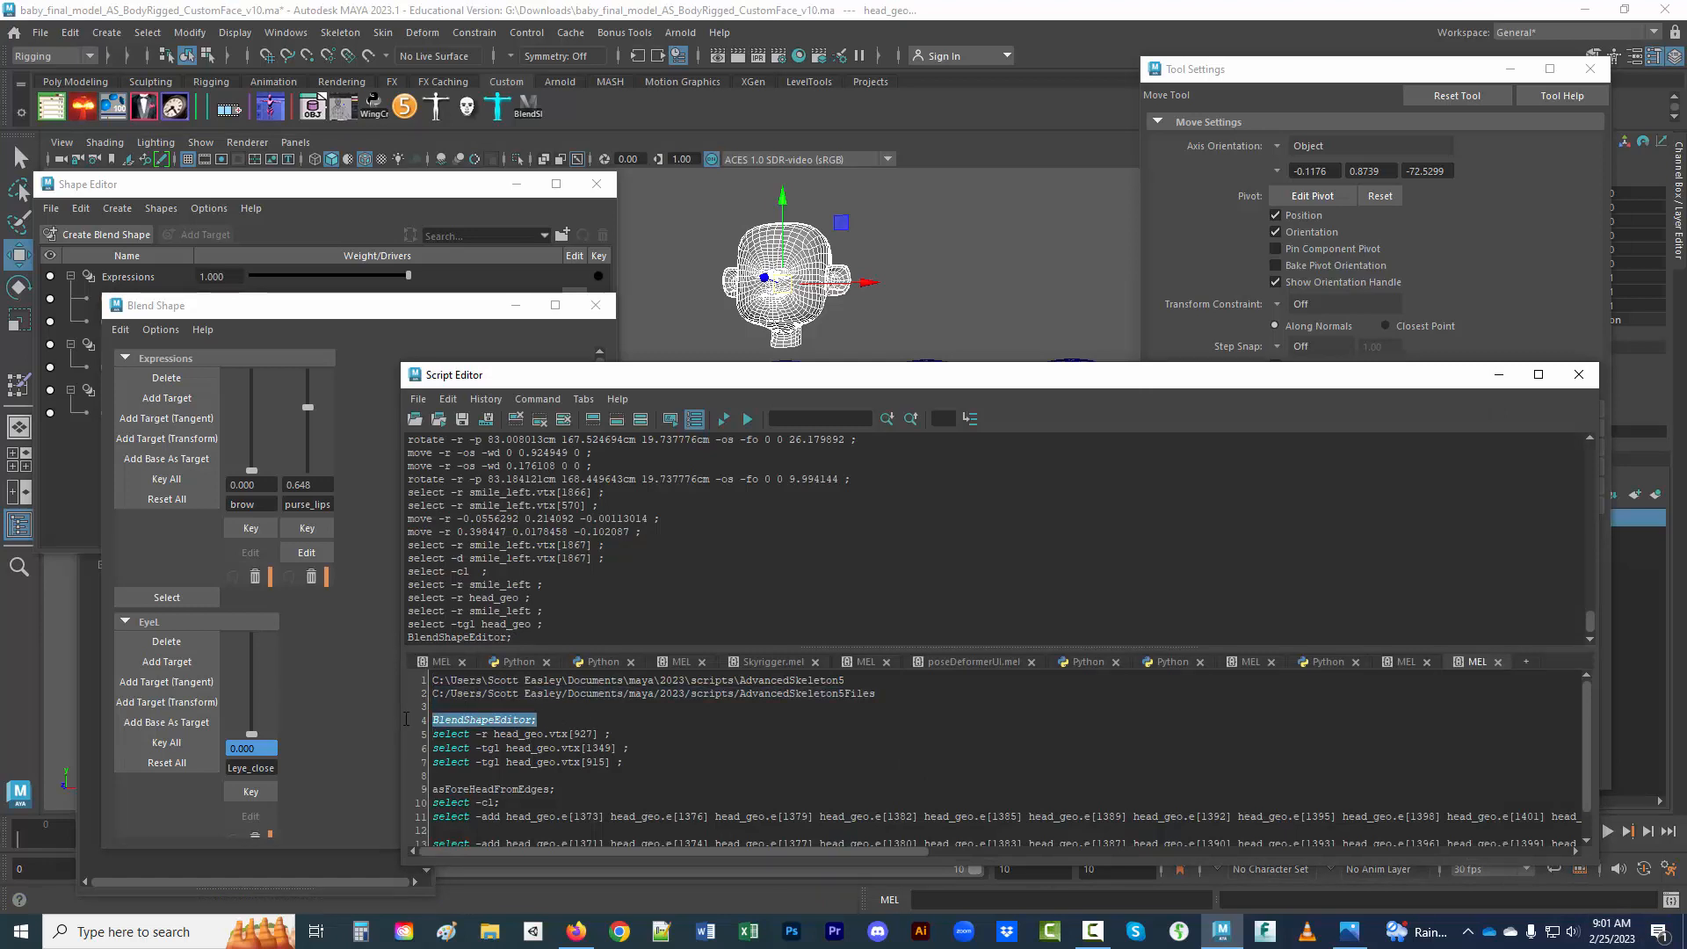
left_click(549, 717)
left_click_drag(530, 719, 433, 719)
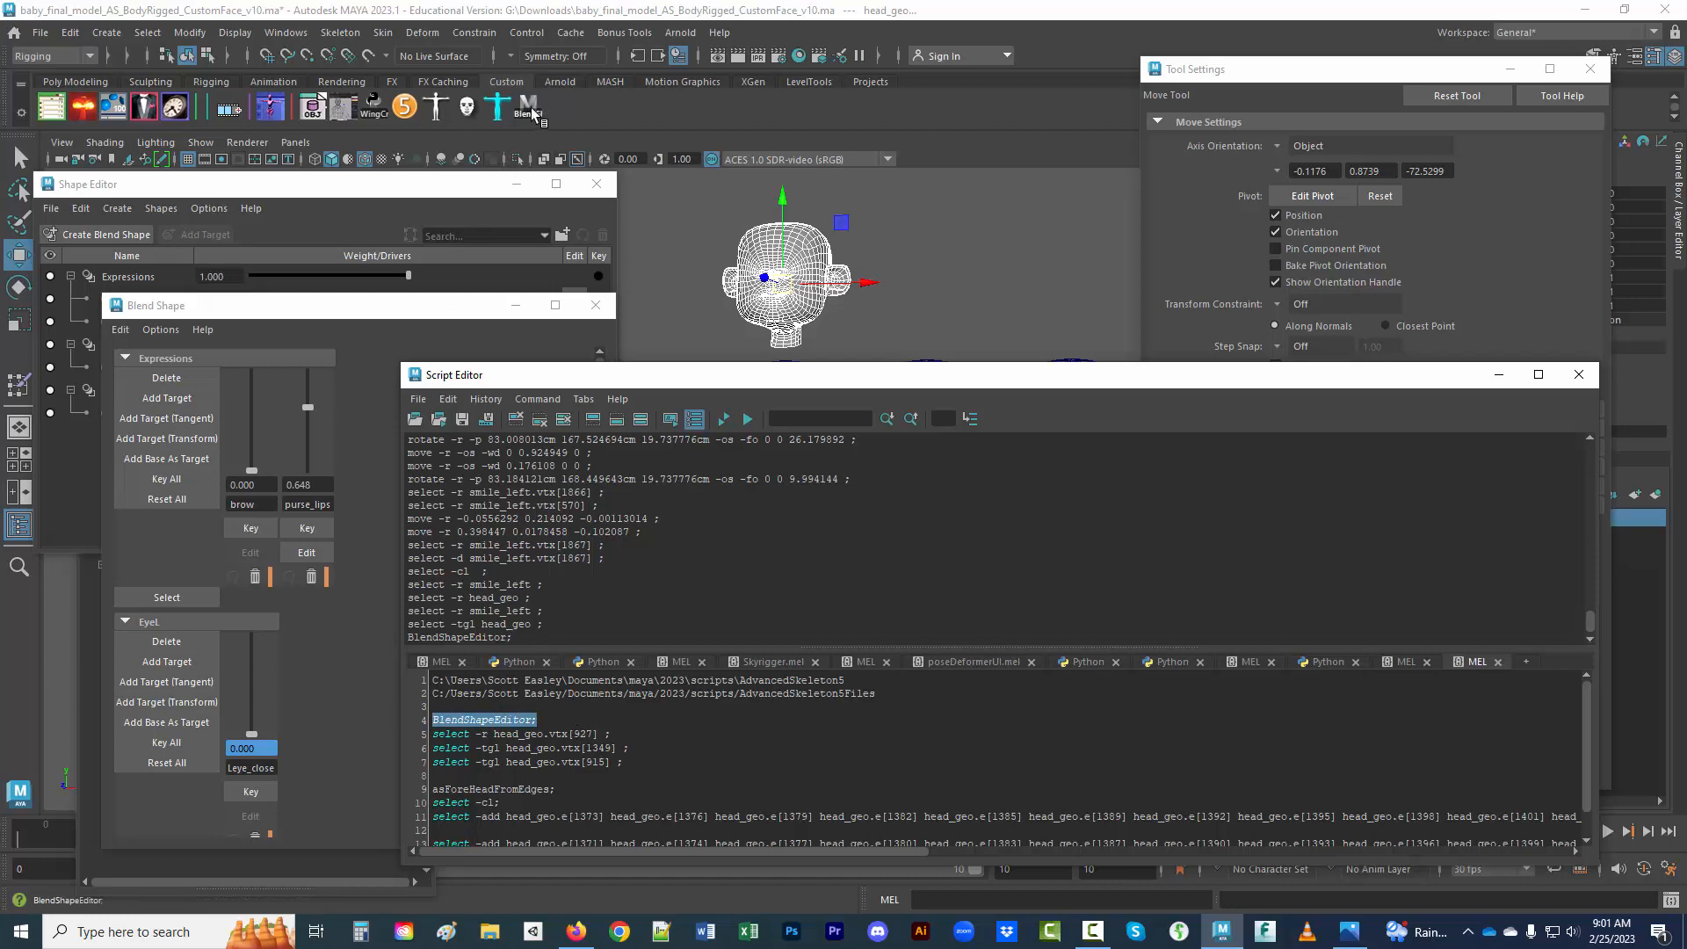
left_click(419, 399)
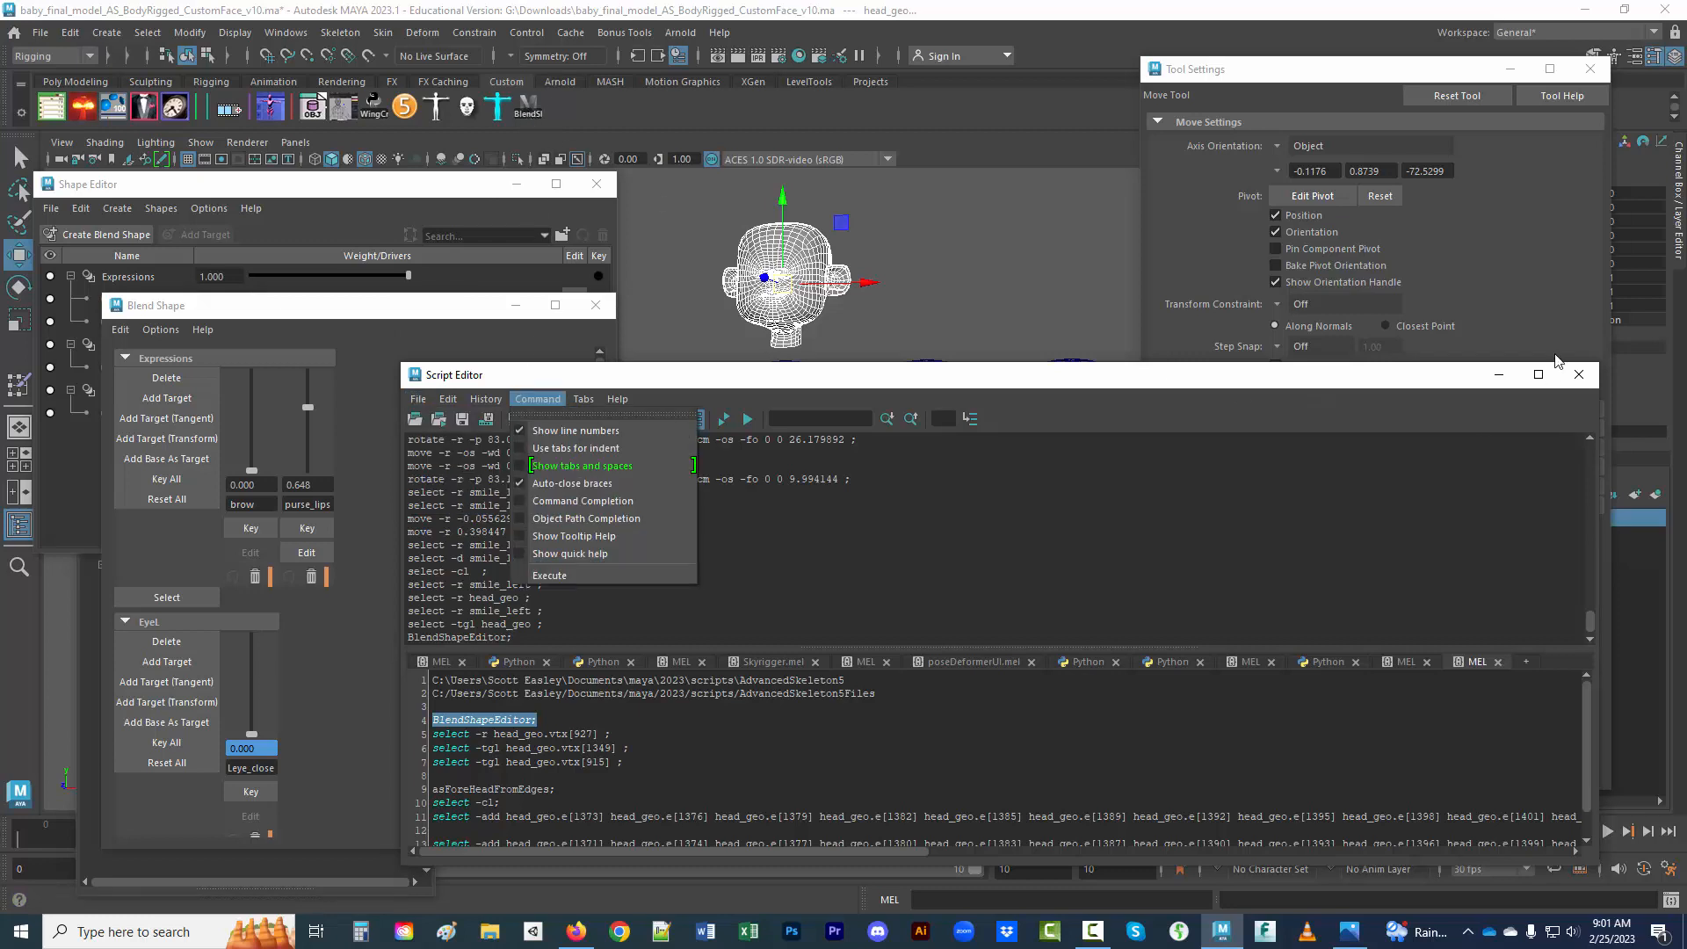
left_click(1577, 375)
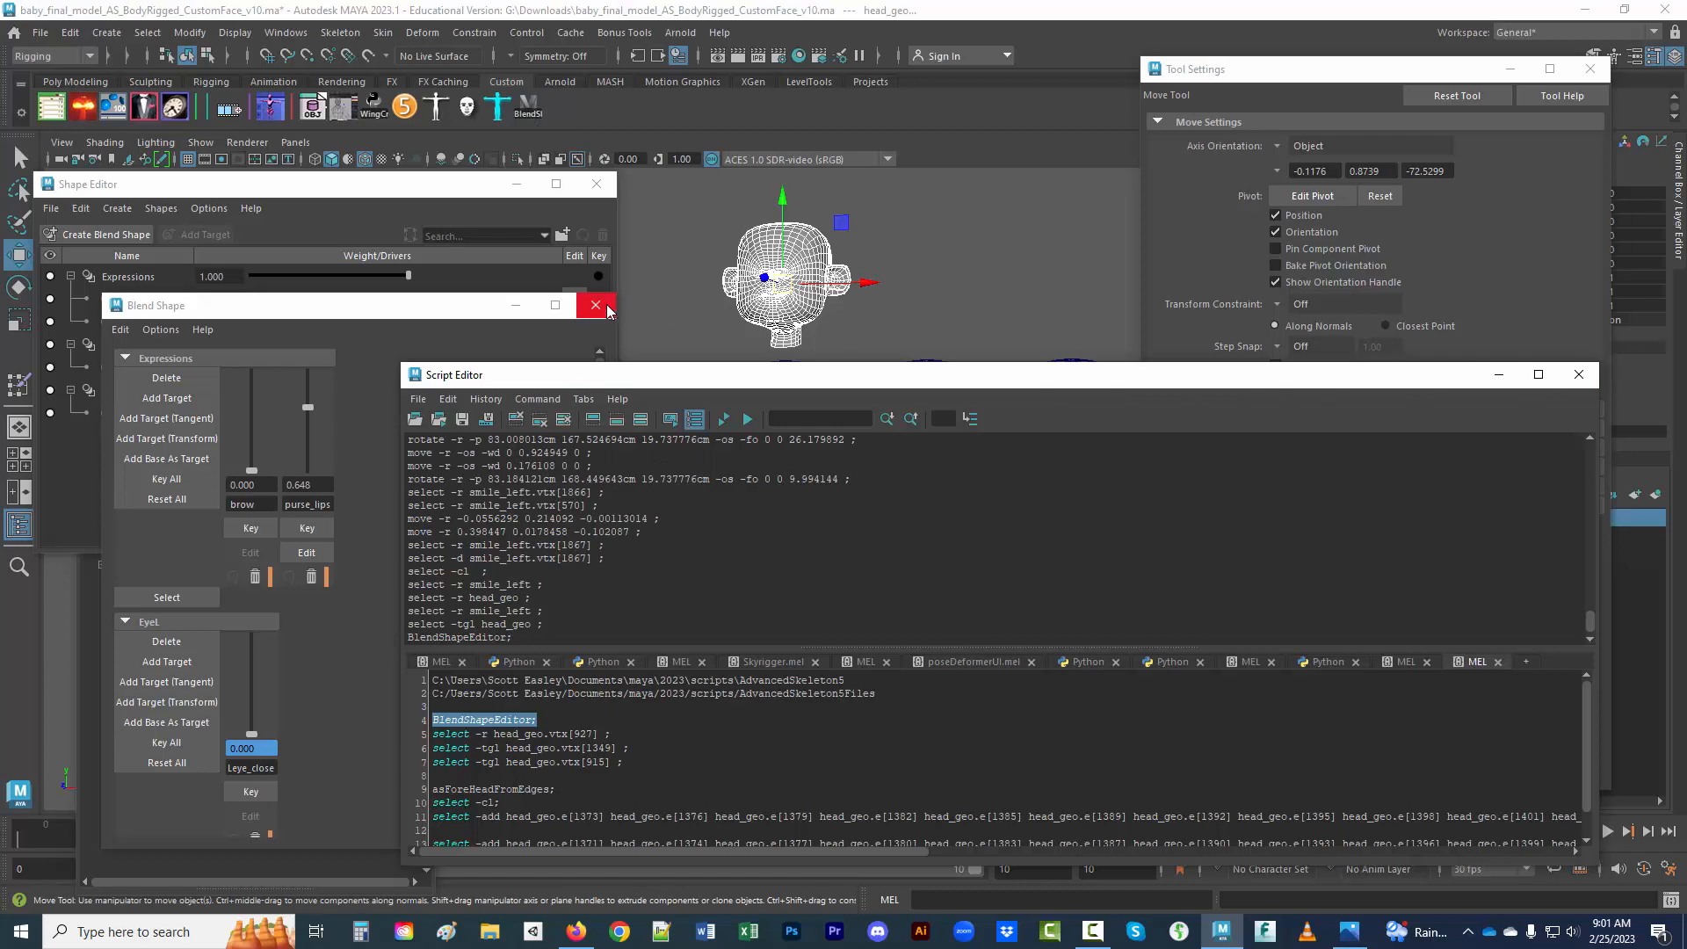
left_click(596, 305)
left_click(1580, 375)
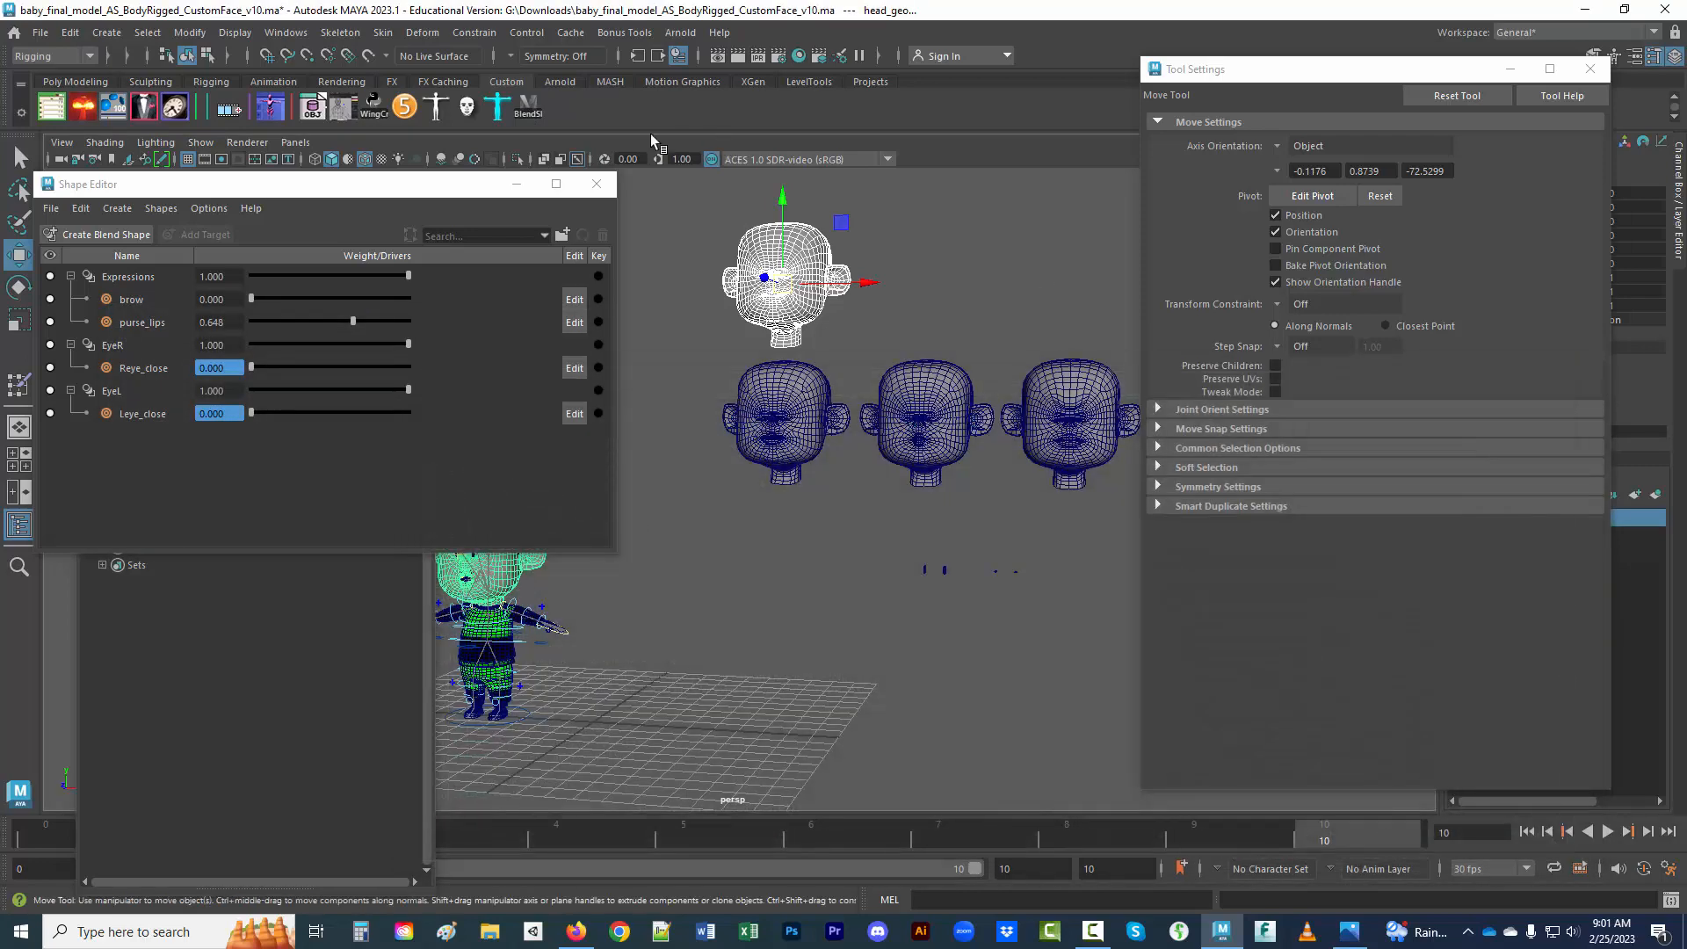
- Reopen the Blend Shape window, close Tool Settings, and arrange the Blend Shape window and Shape Editor on either side of the heads
left_click(528, 105)
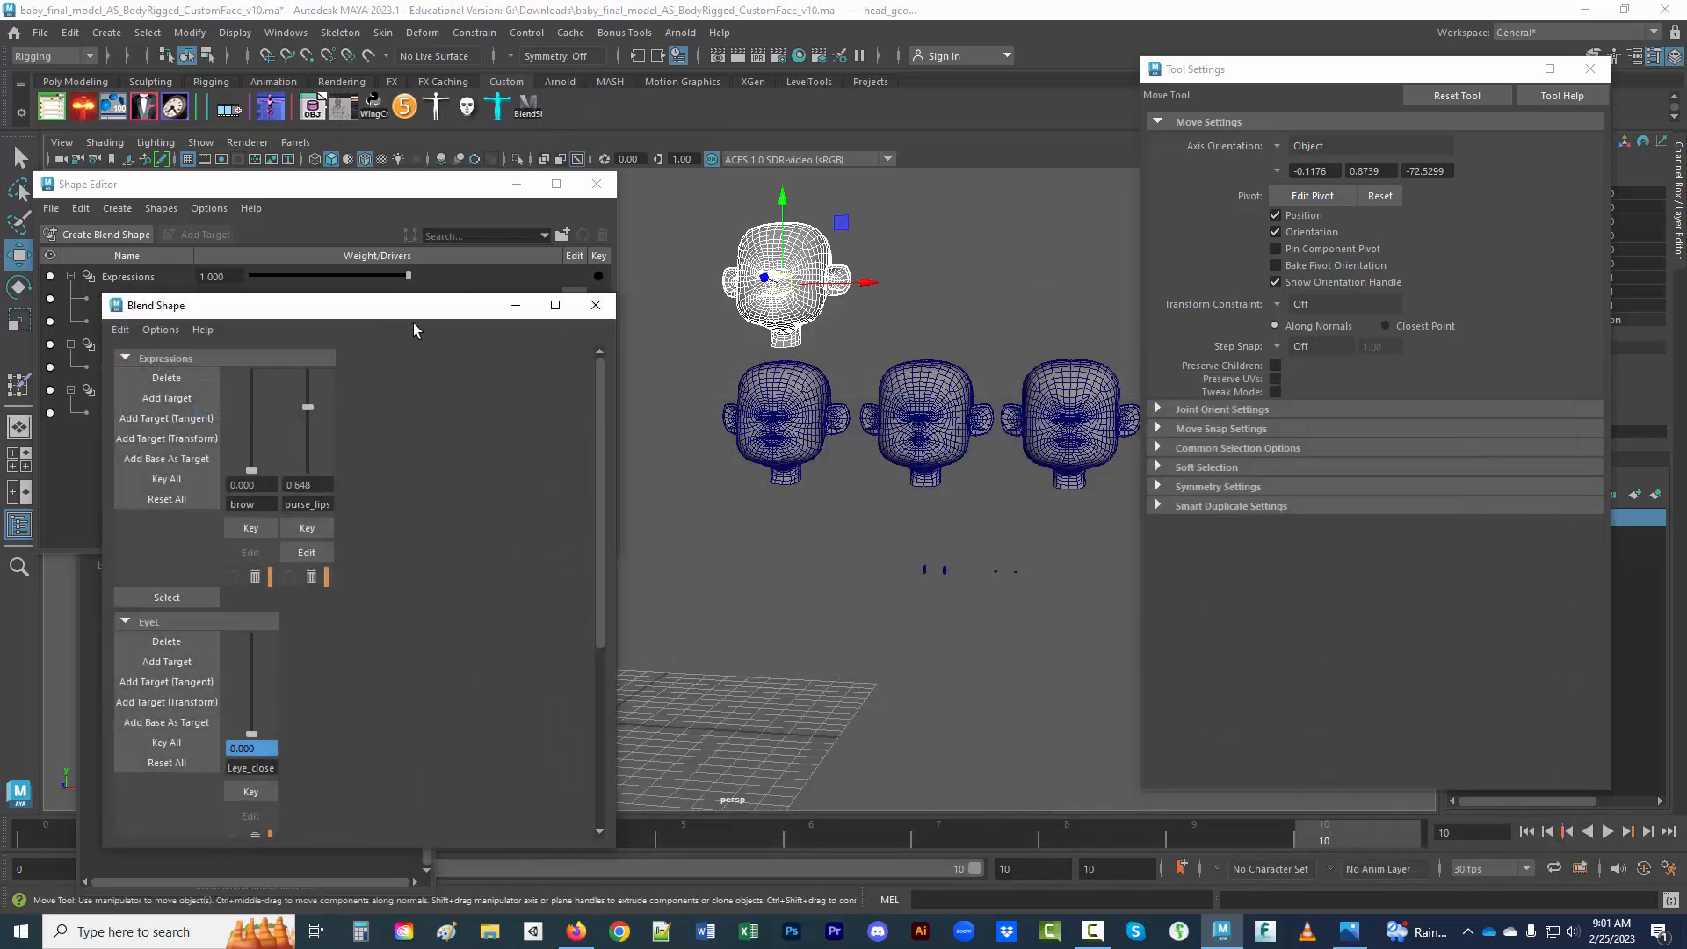
left_click_drag(421, 318, 1540, 326)
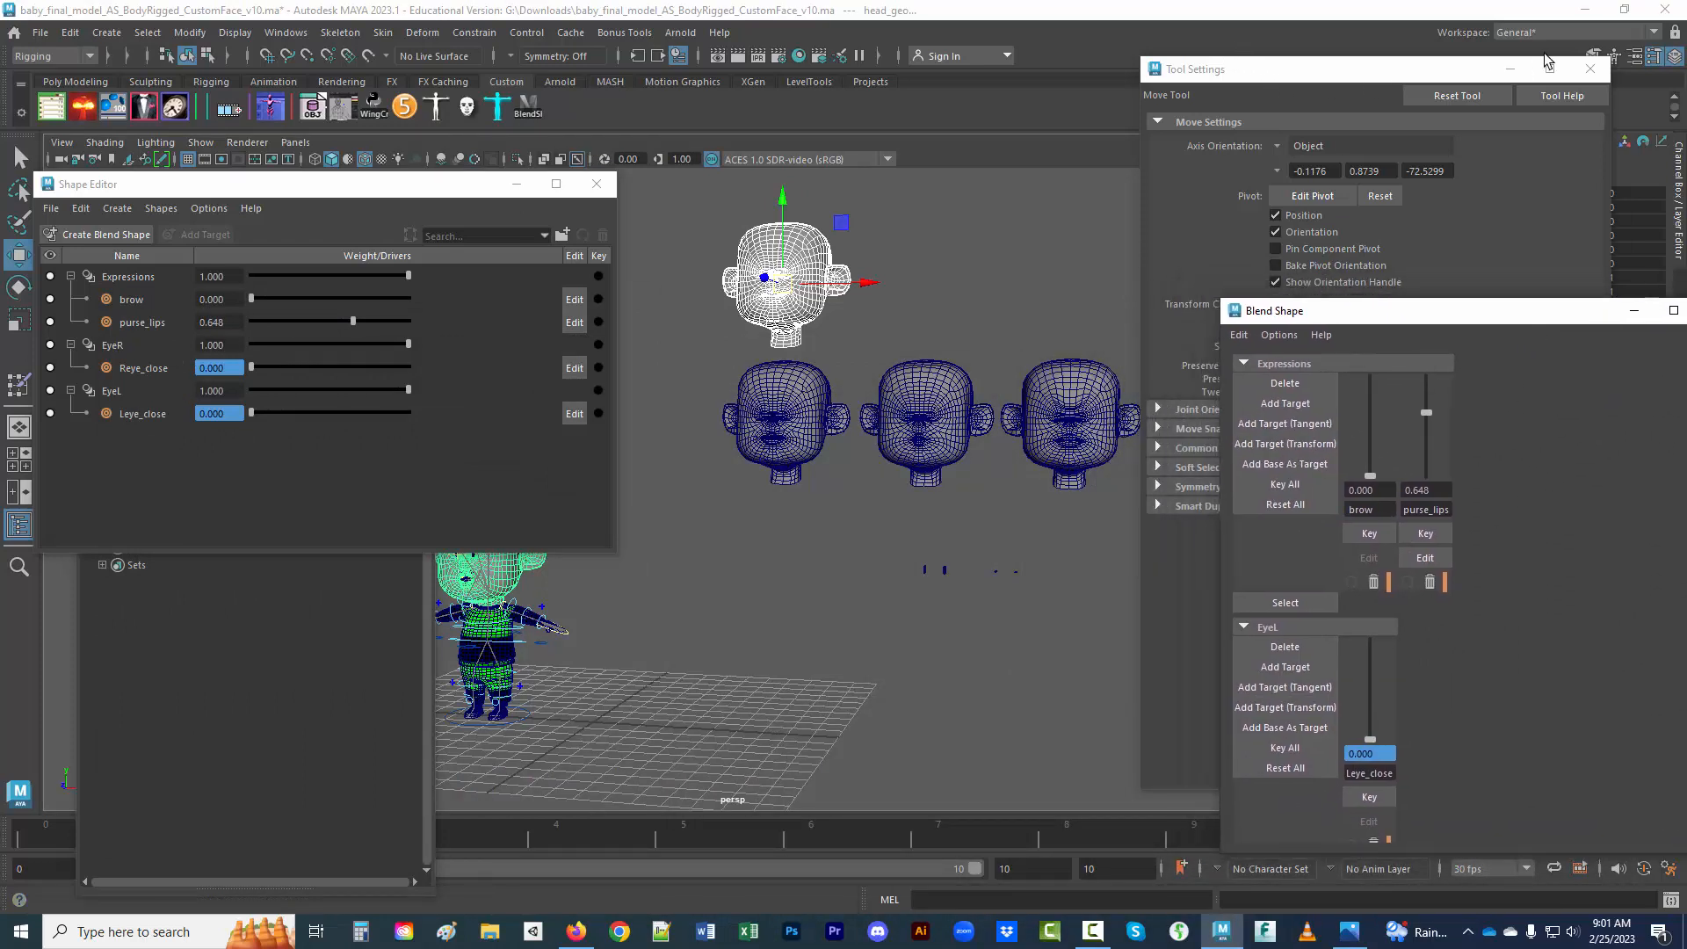
left_click(1590, 68)
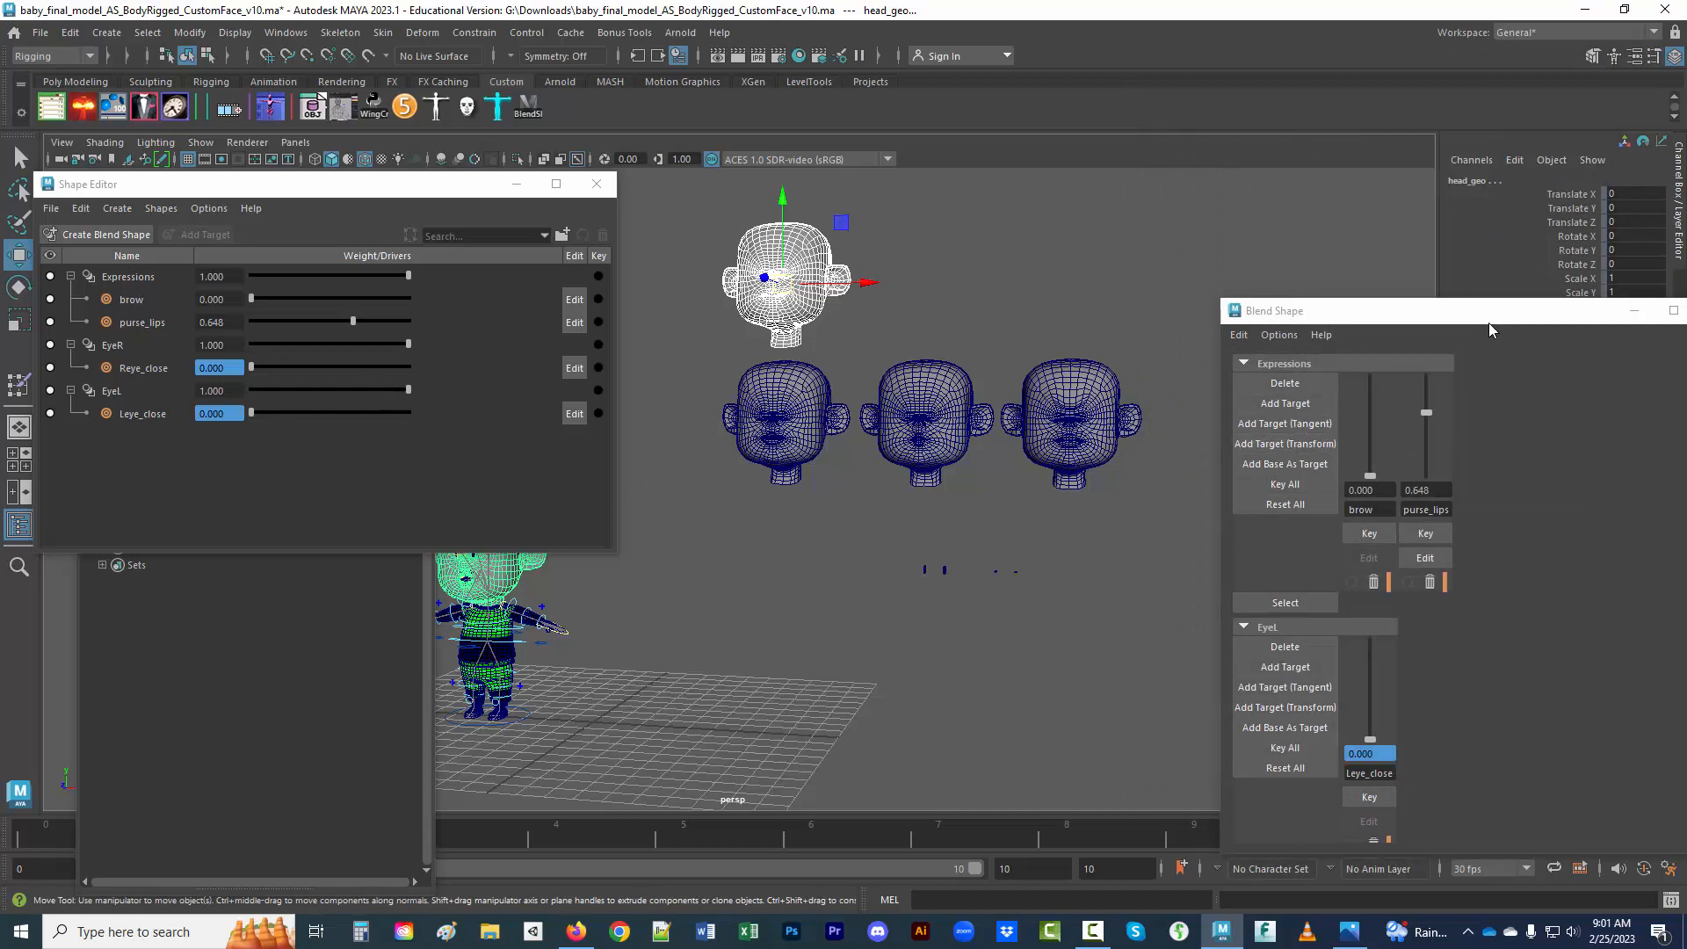
left_click_drag(1477, 318, 1395, 276)
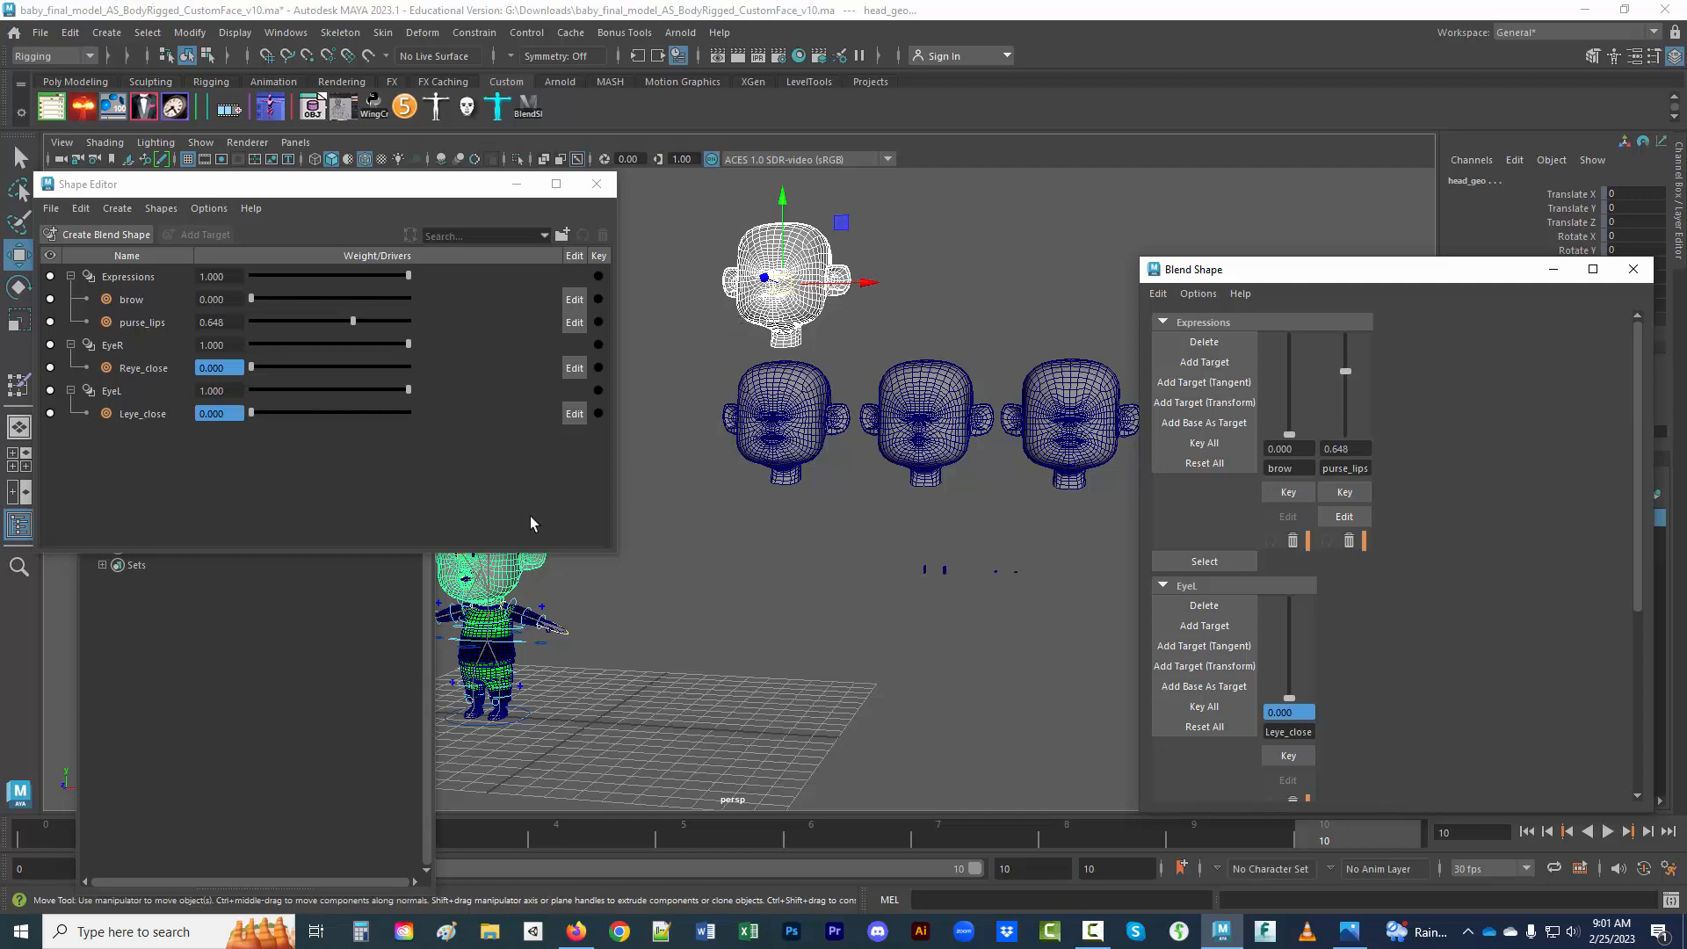
left_click_drag(381, 195, 362, 170)
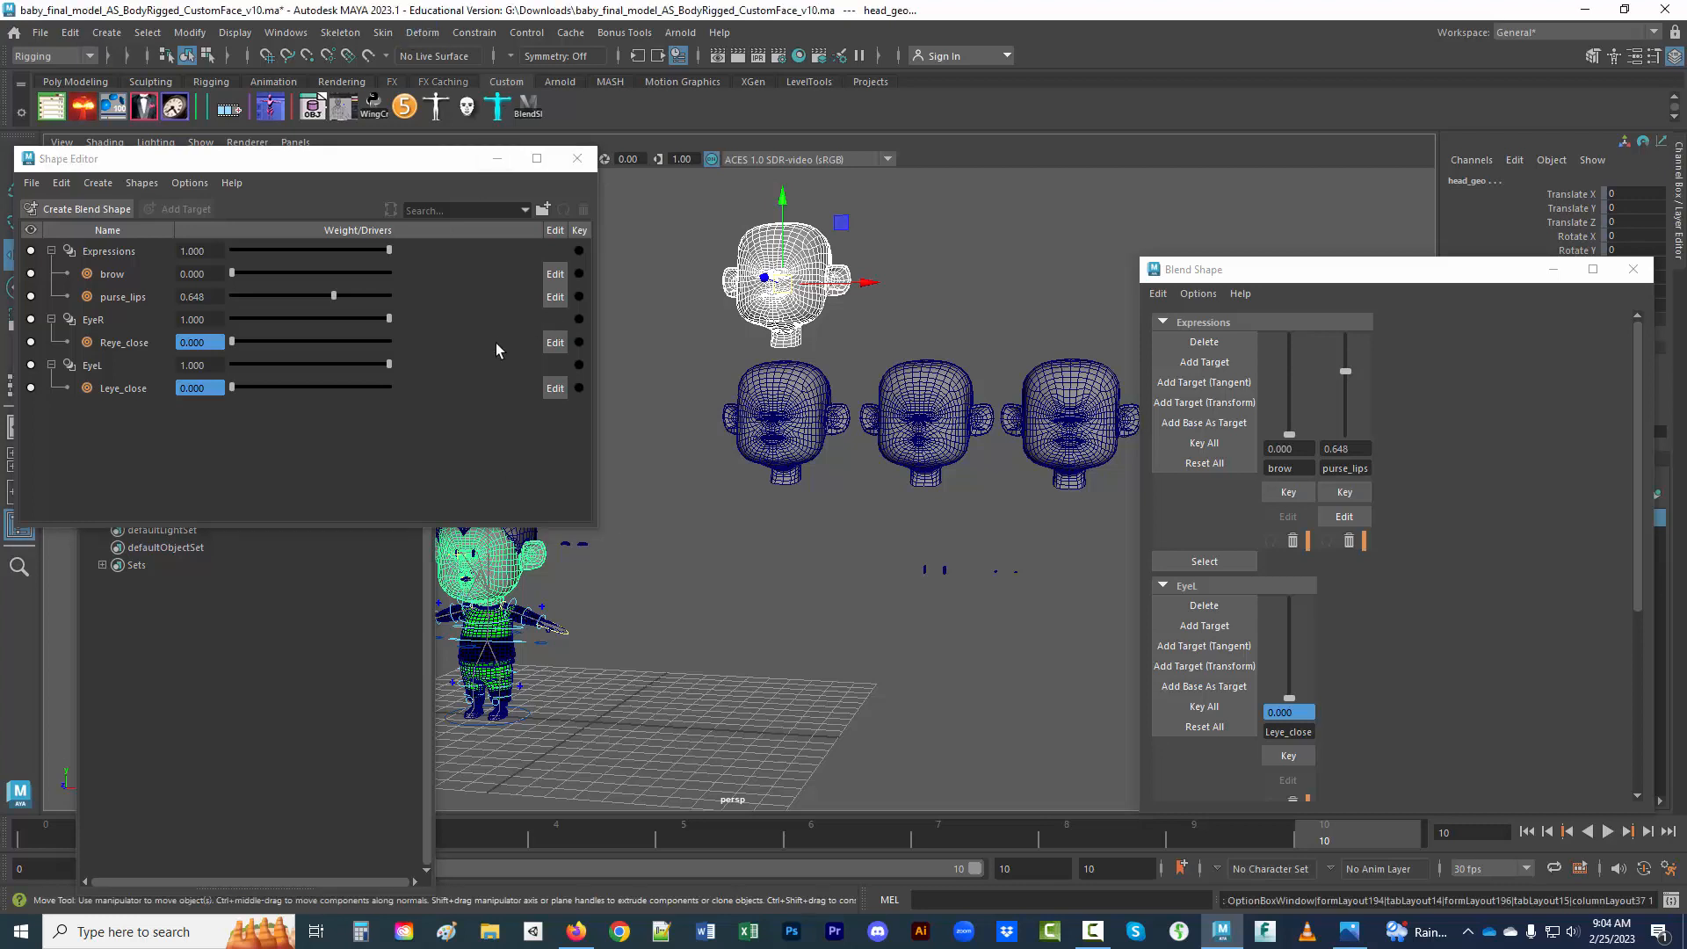
- Select smile_left together with the rigged head_geo, and check the Expressions, EyeR and EyeL blend shapes in the Shape Editor
left_click(835, 699)
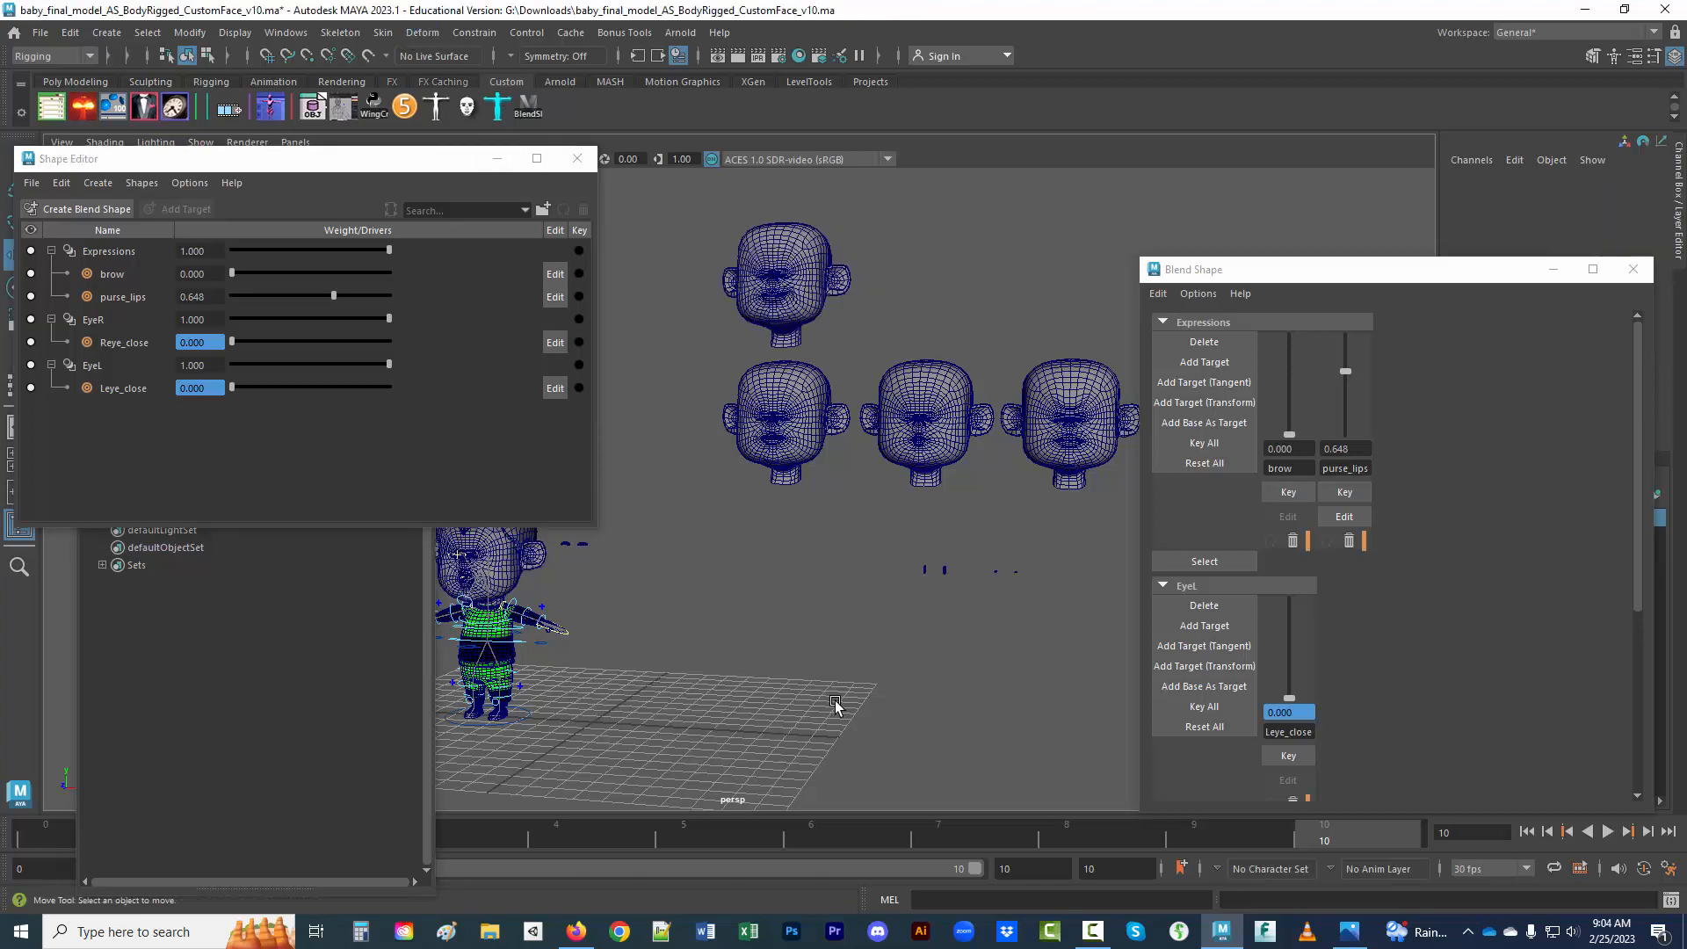
left_click(815, 309)
left_click(508, 564, "shift")
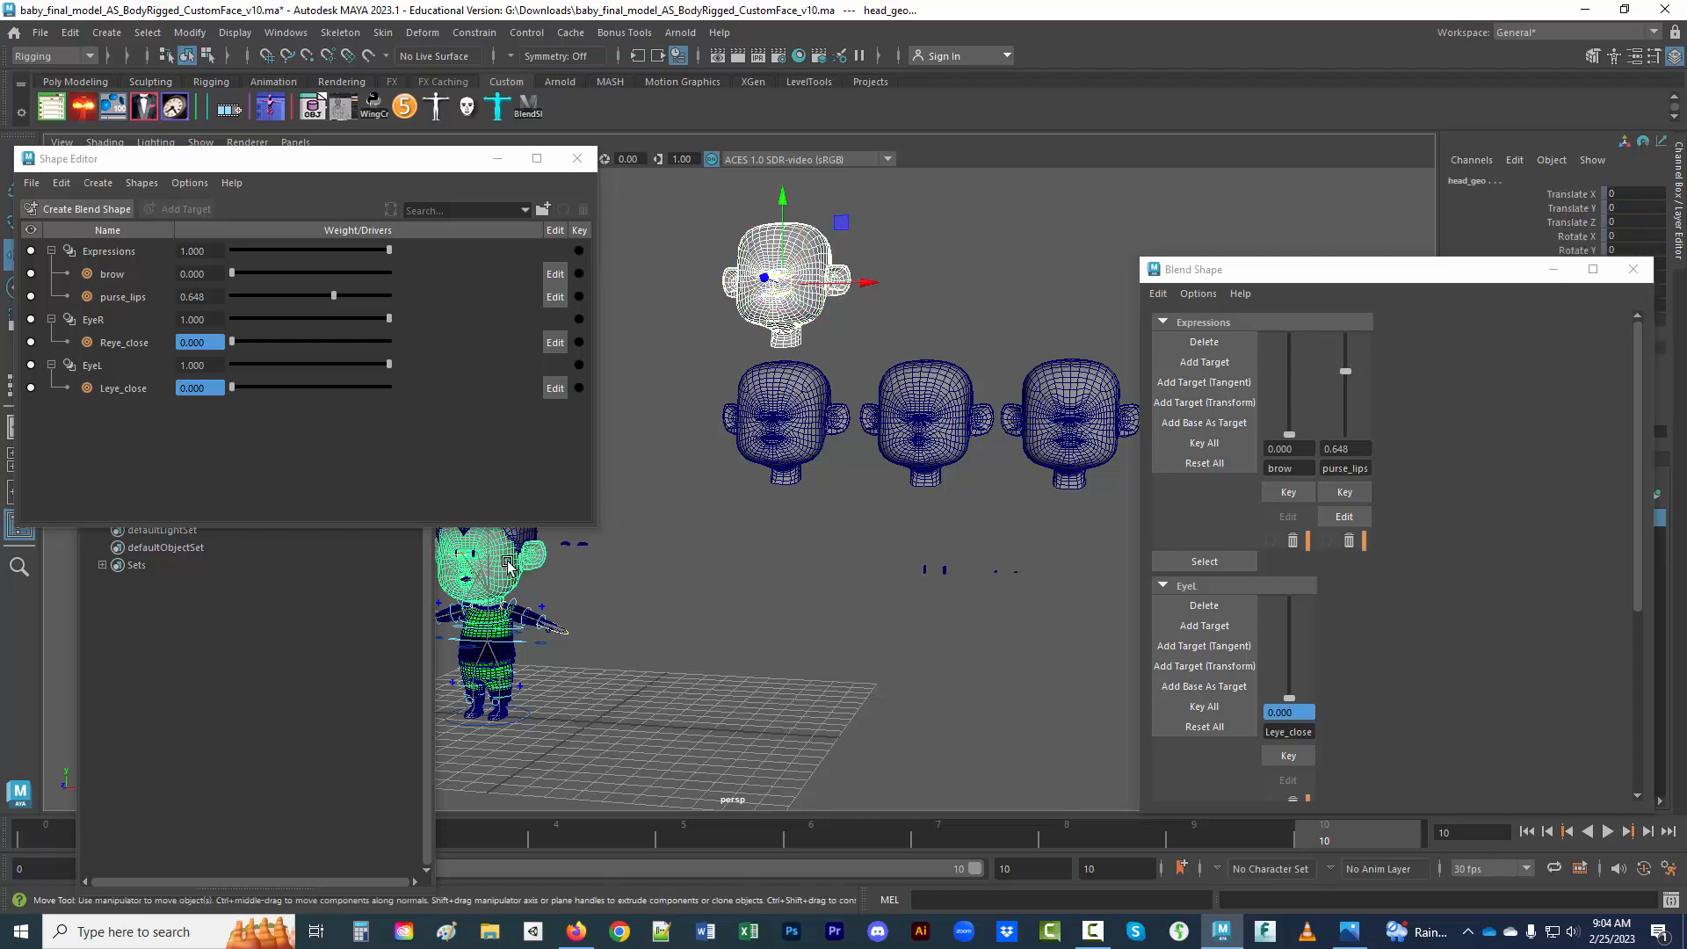
left_click(102, 253)
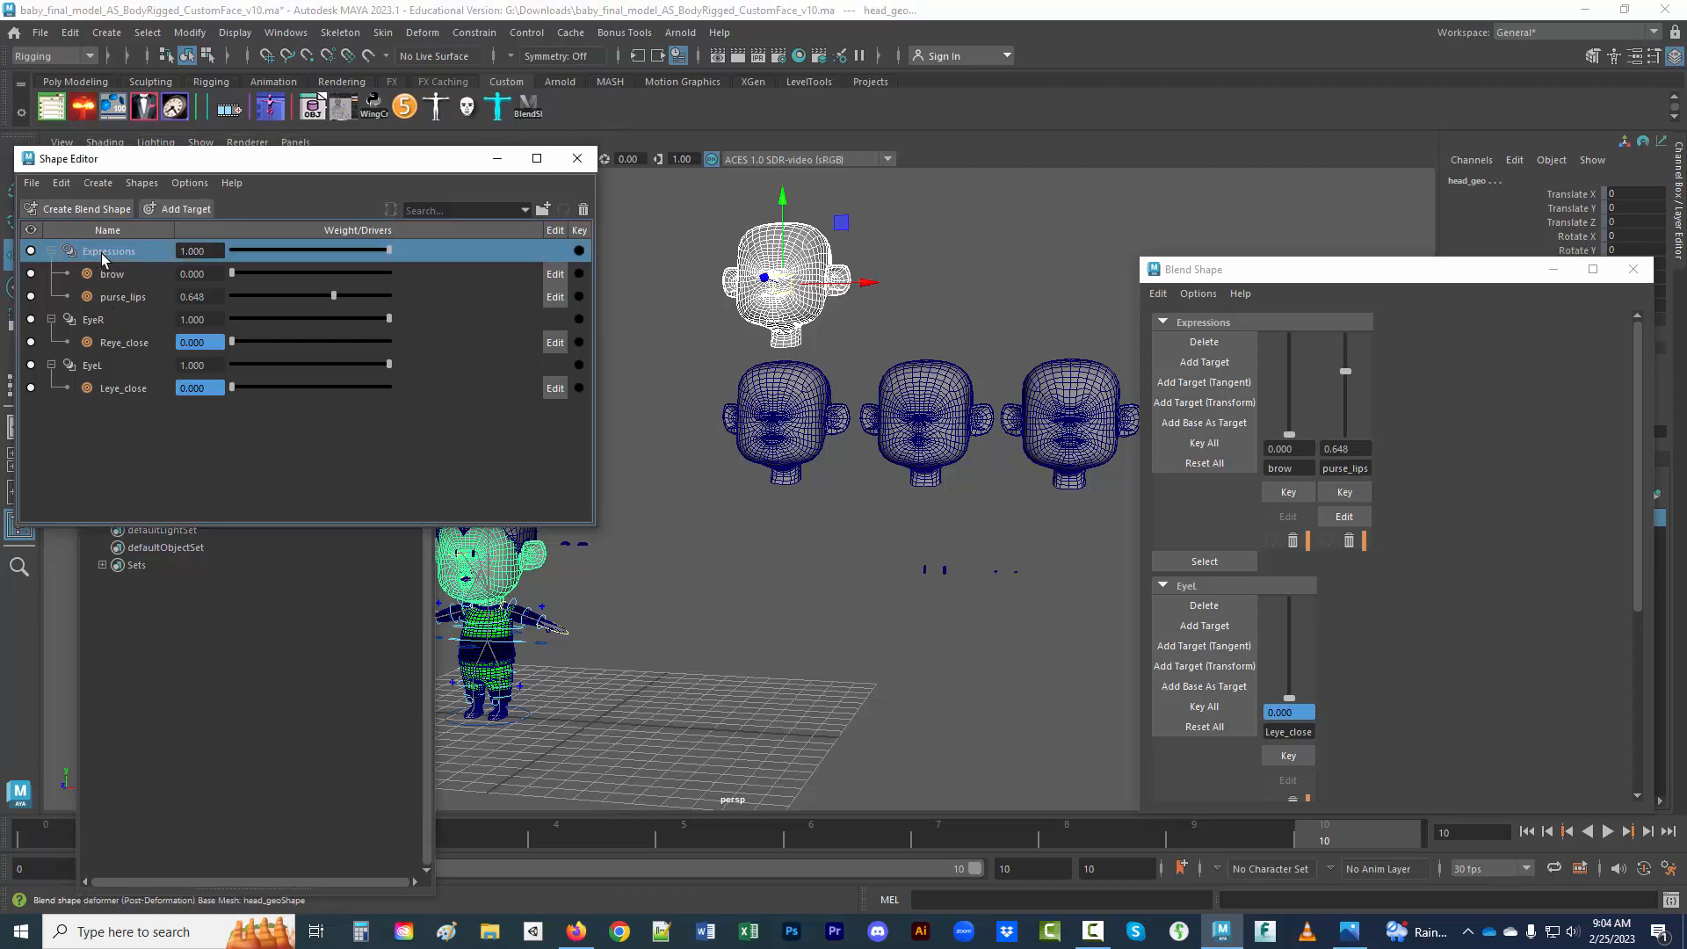
left_click(108, 320)
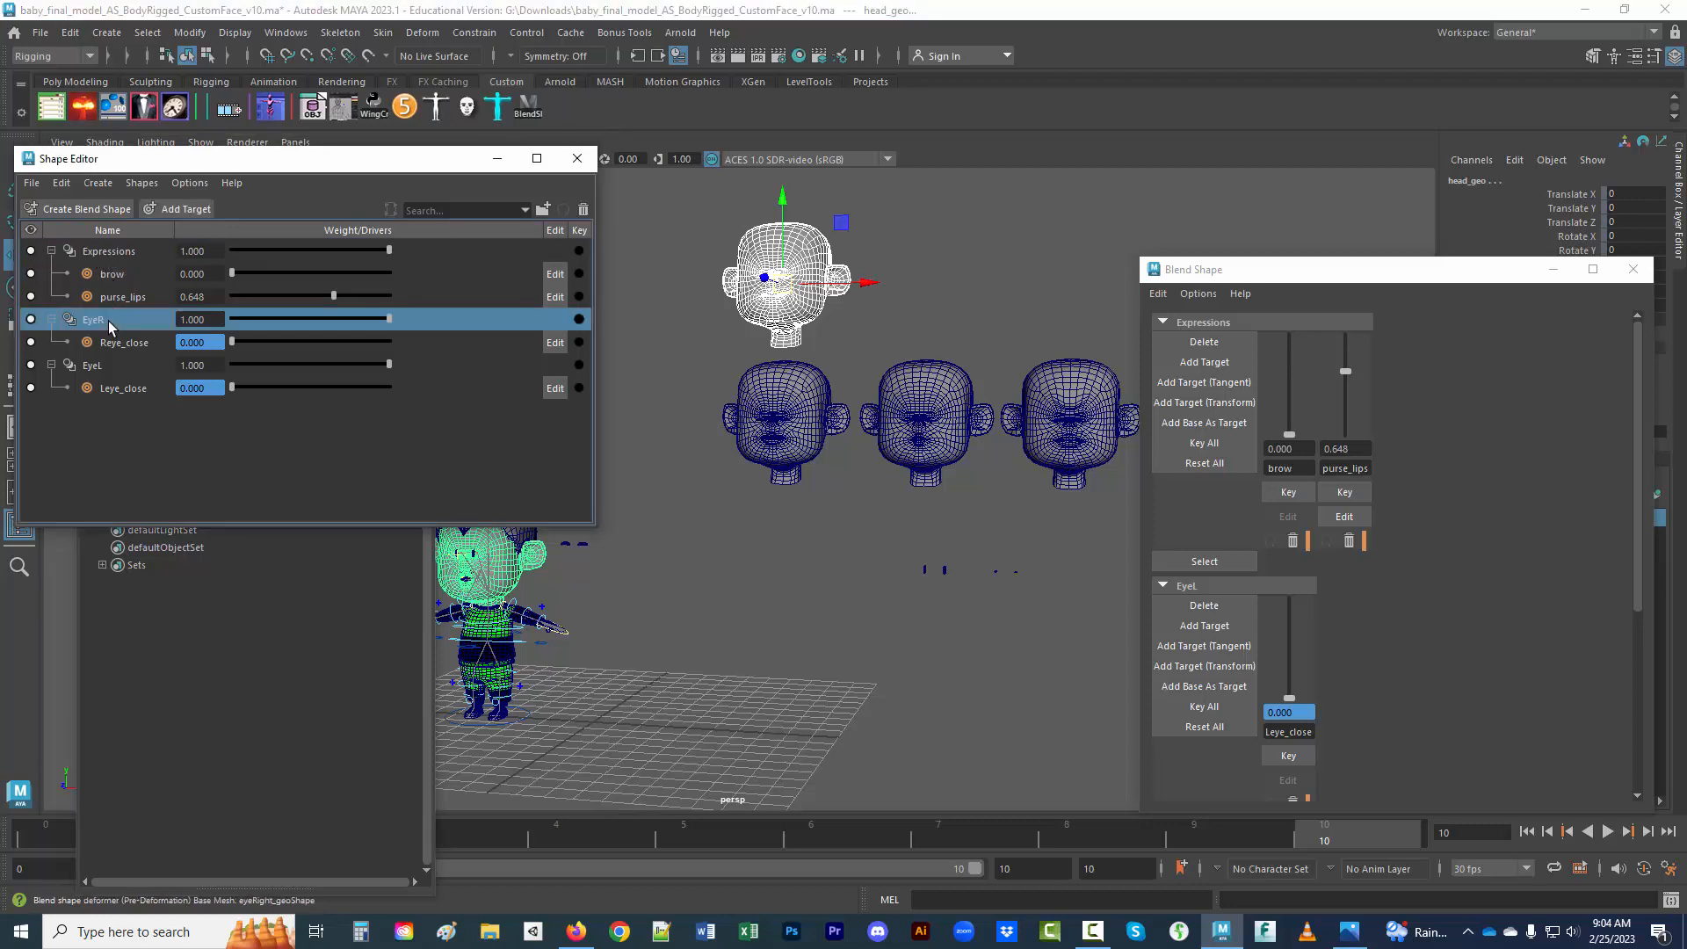
left_click(113, 373)
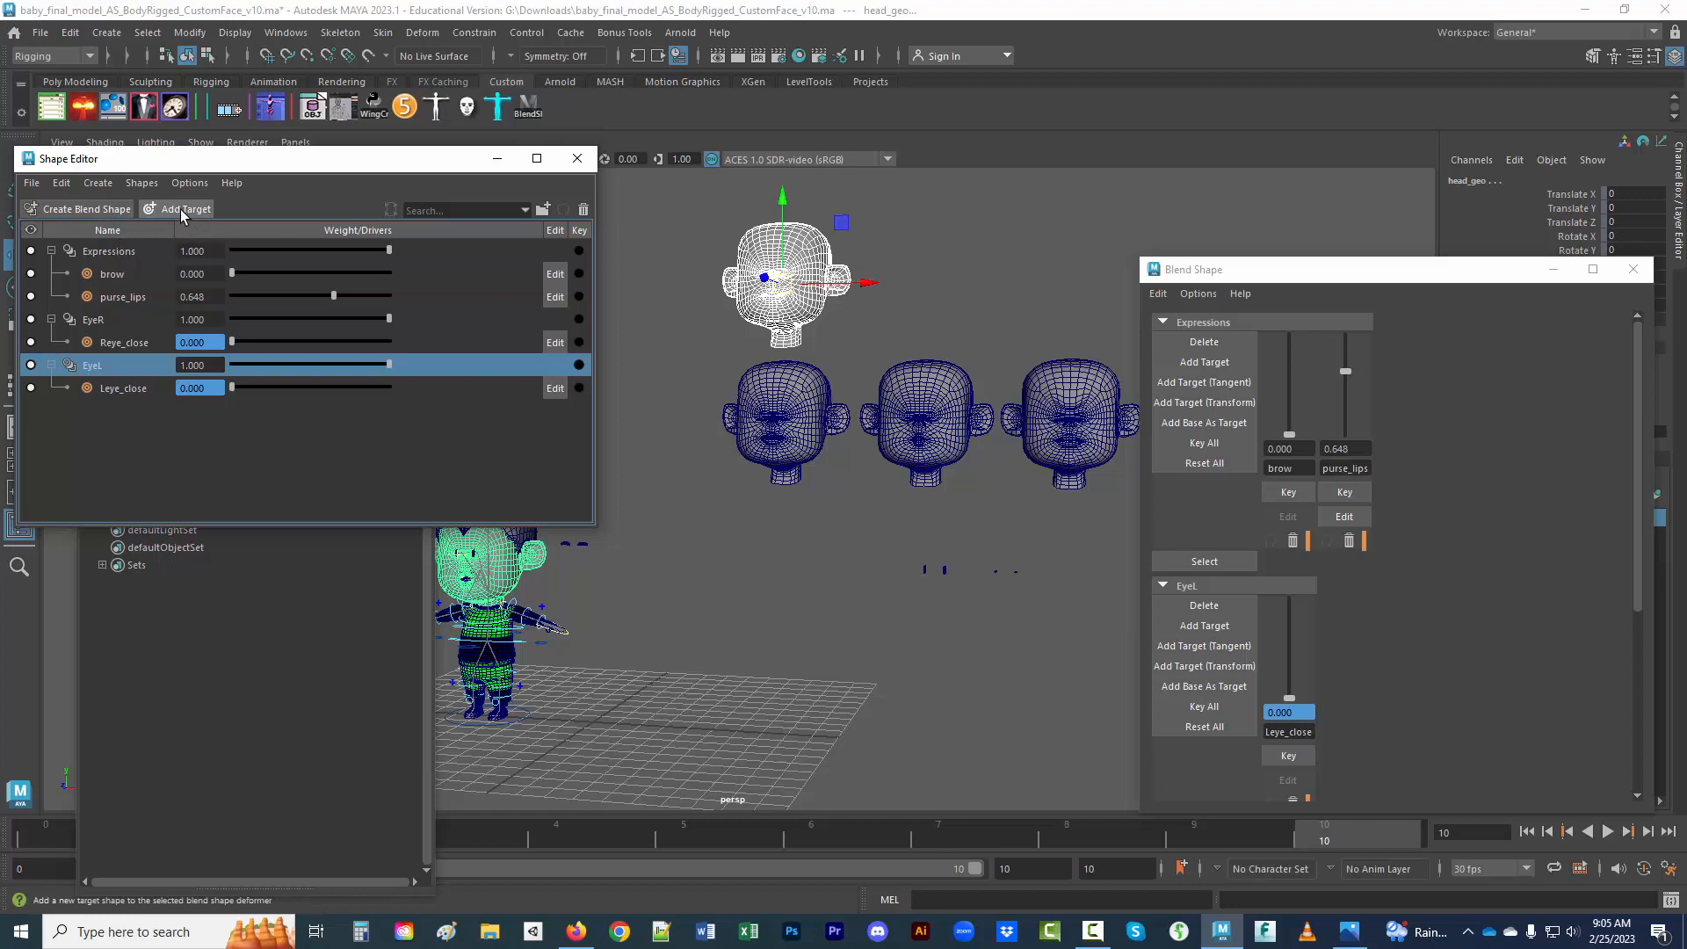
- Try to add the smile_left head as a target with EyeL highlighted in the Shape Editor
left_click(696, 390)
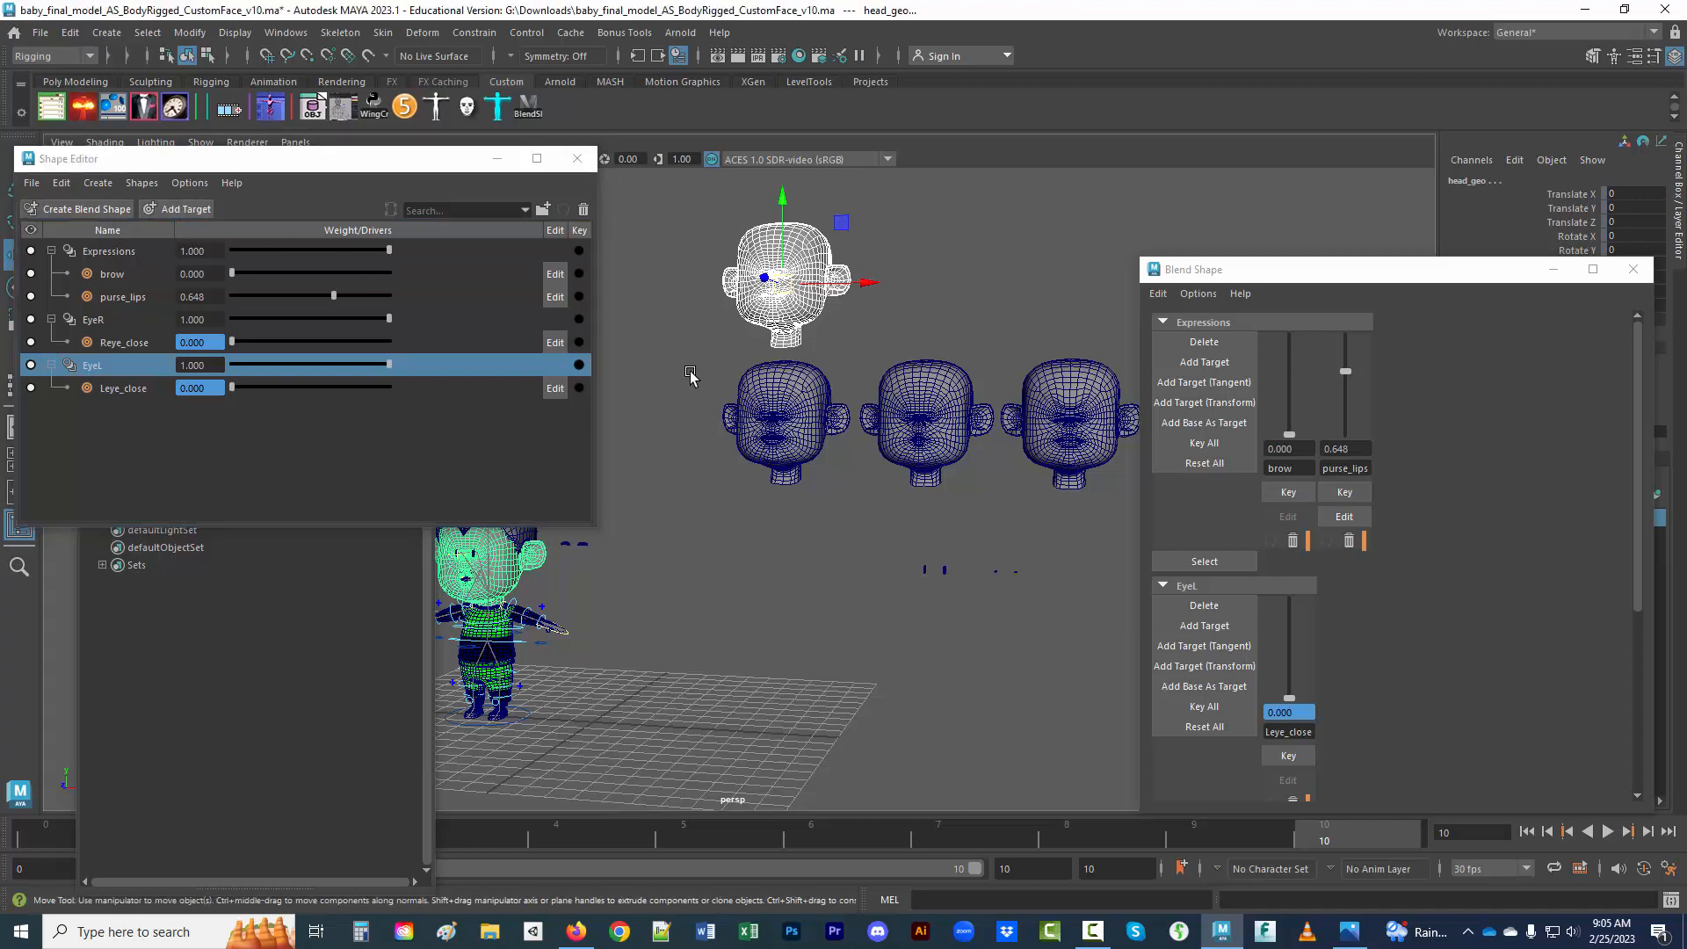
left_click(771, 314)
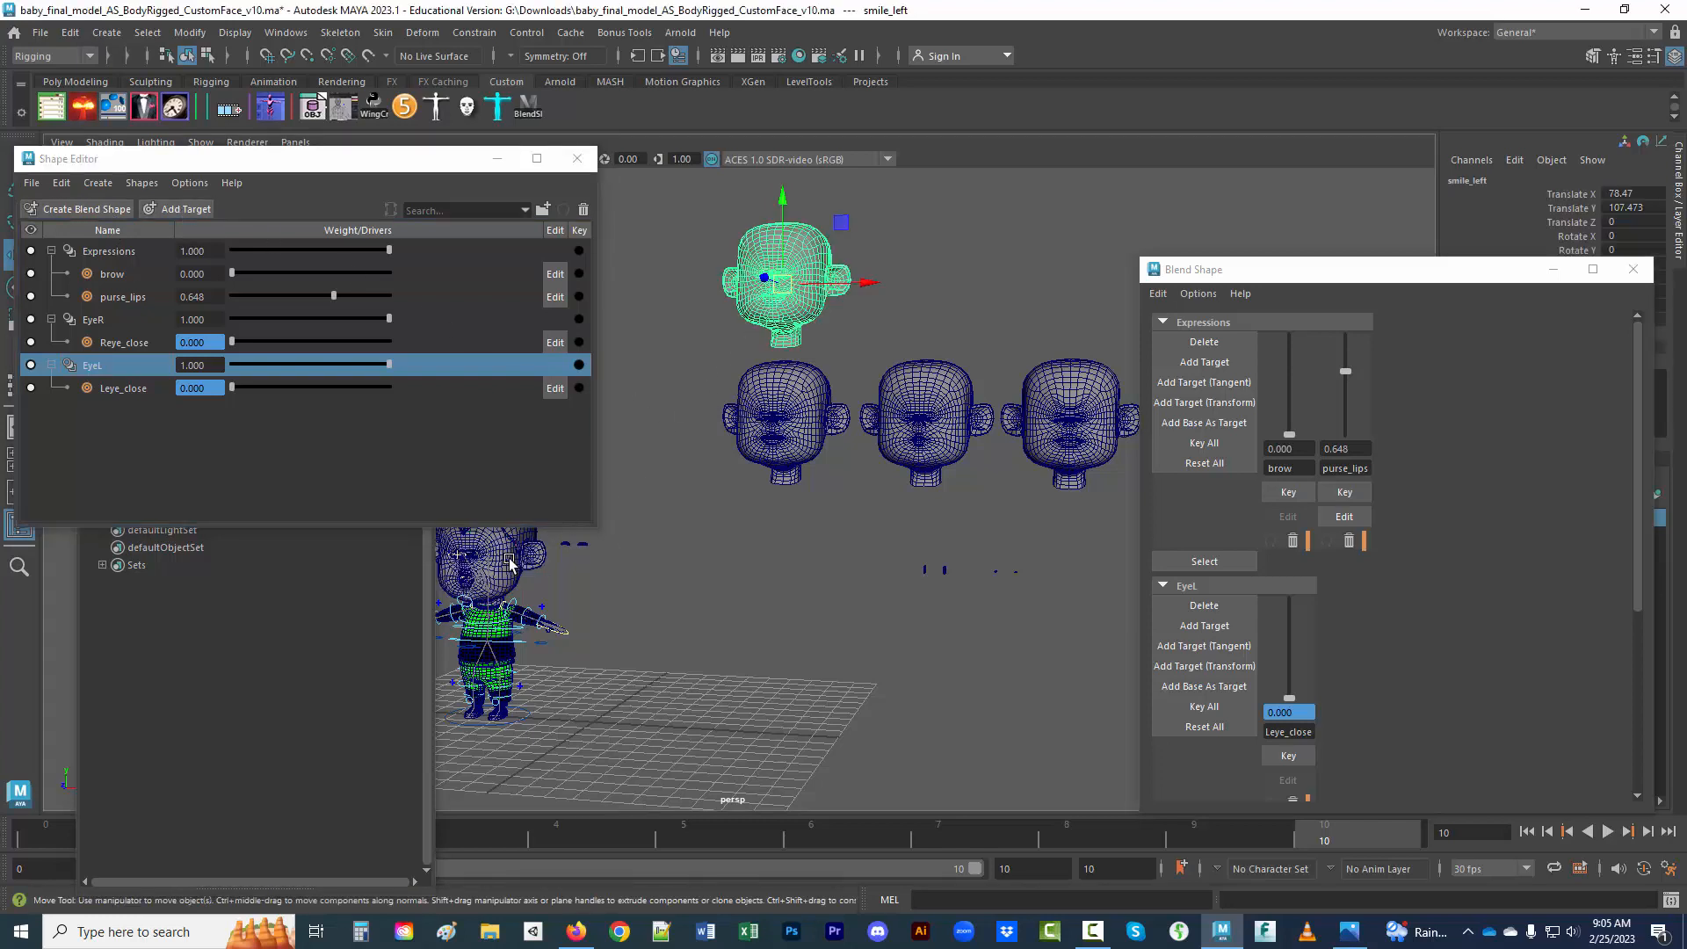
left_click(184, 209)
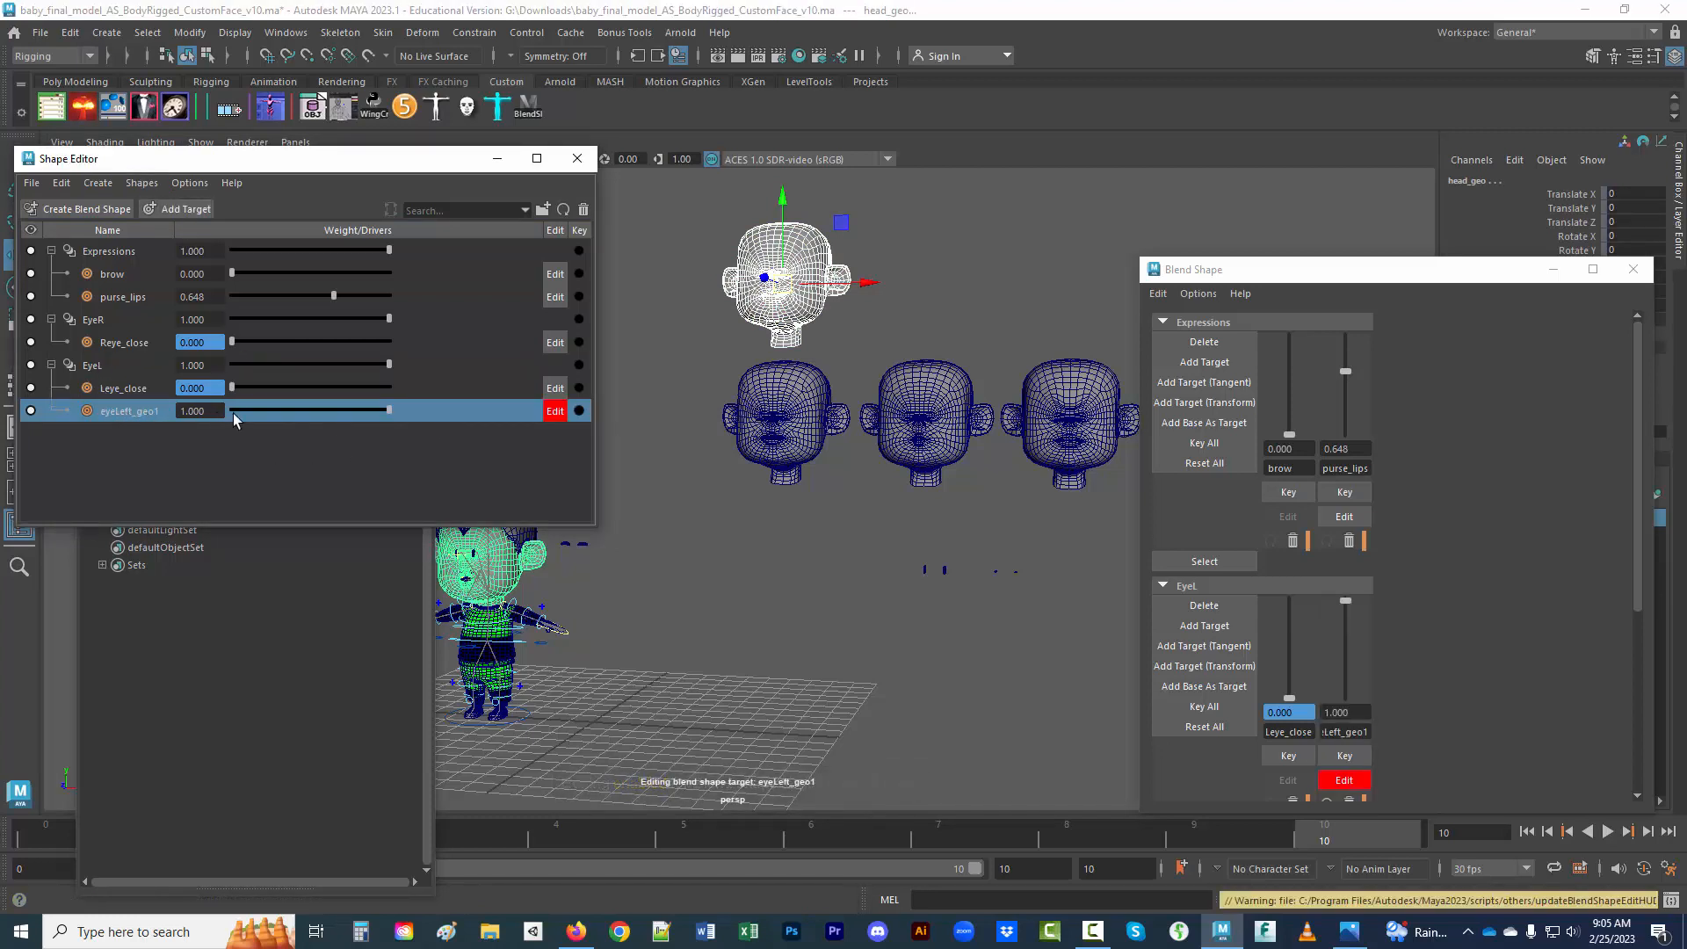
- Set the eyeLeft_geo1 target's weight to 0 and delete that target from the EyeL blend shape
left_click_drag(234, 413, 167, 381)
right_click(115, 412)
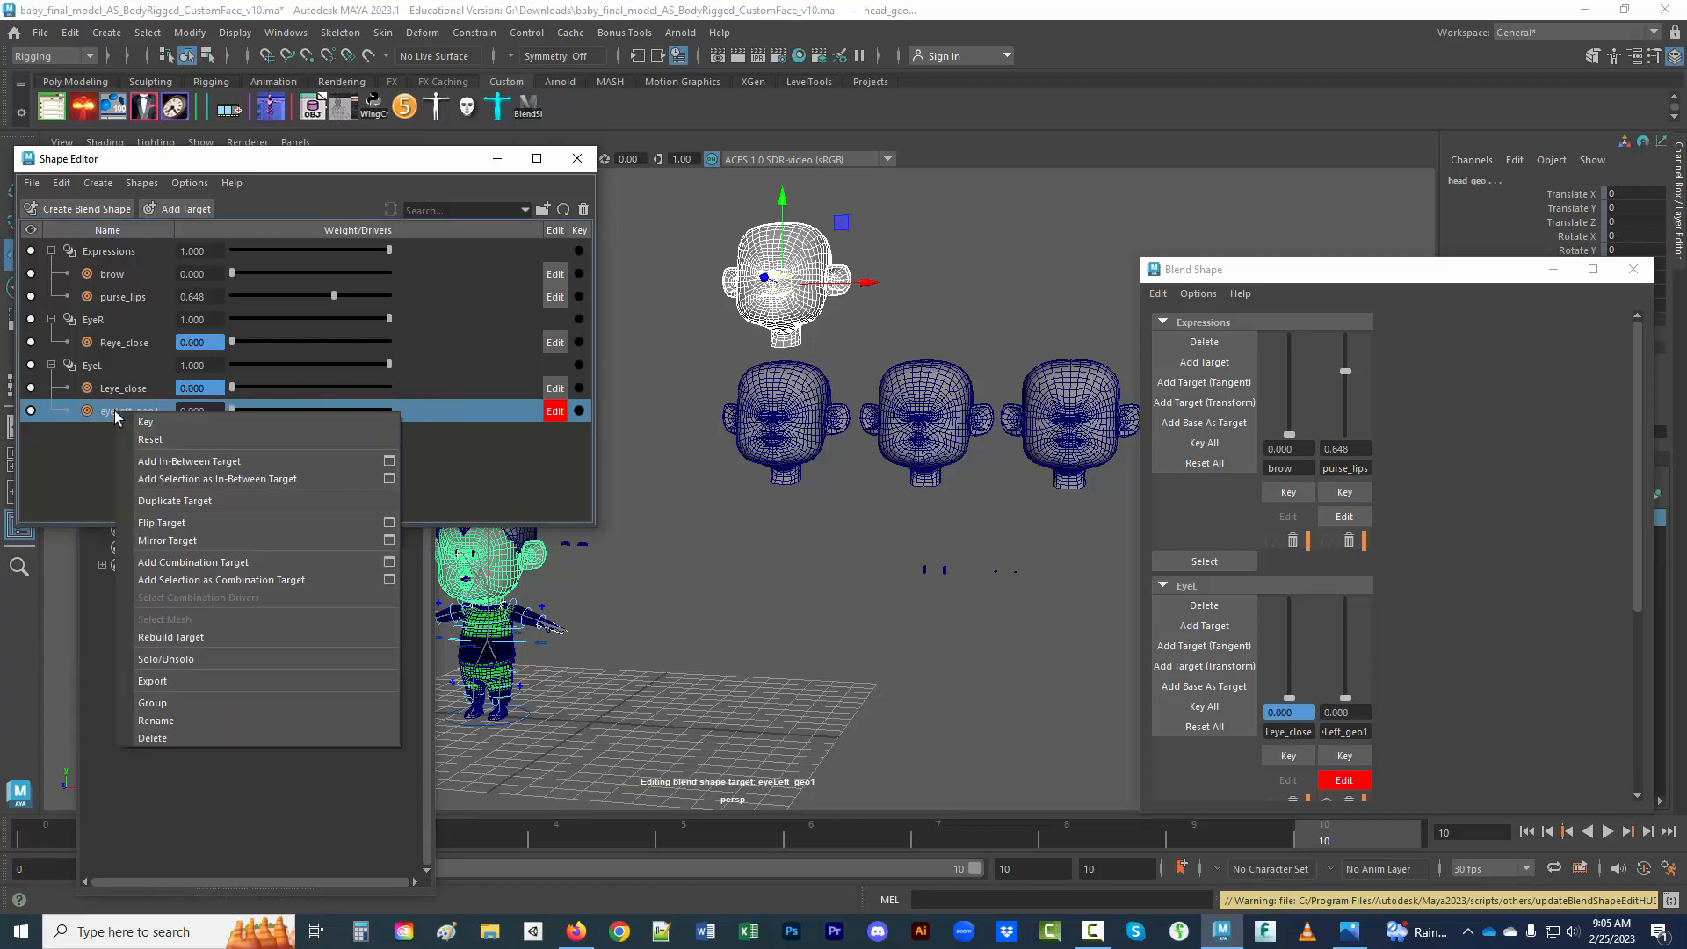
left_click(188, 735)
- Reselect smile_left followed by the rigged head_geo, and open the options for adding a blend shape target
left_click(697, 641)
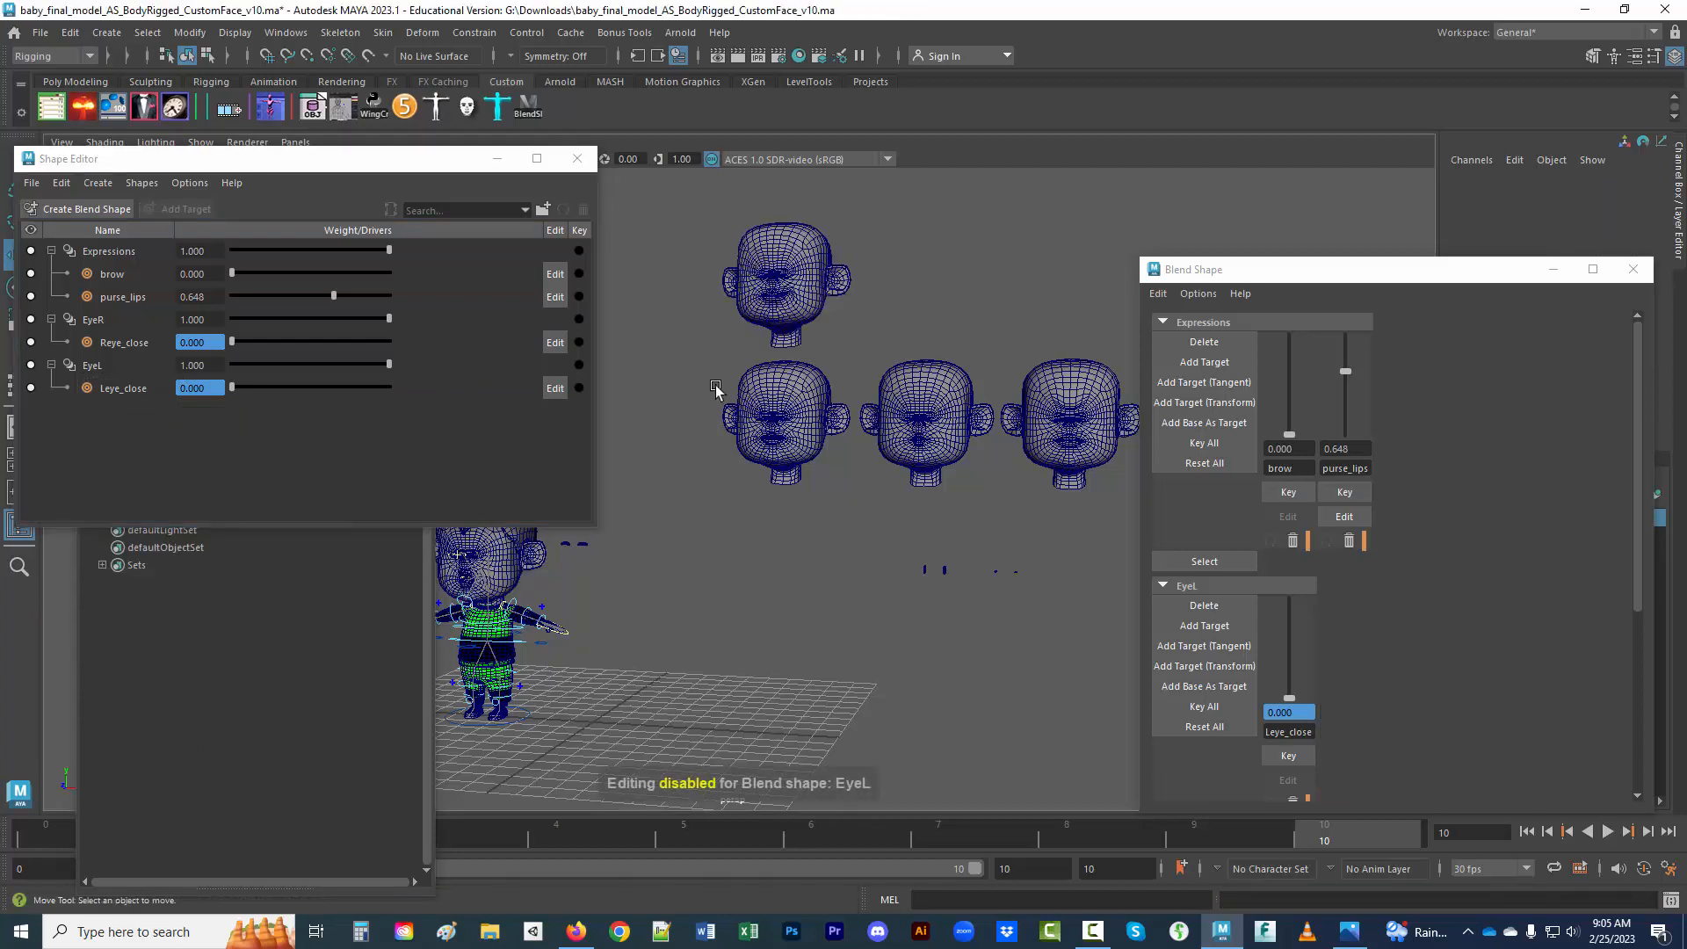
left_click(757, 314)
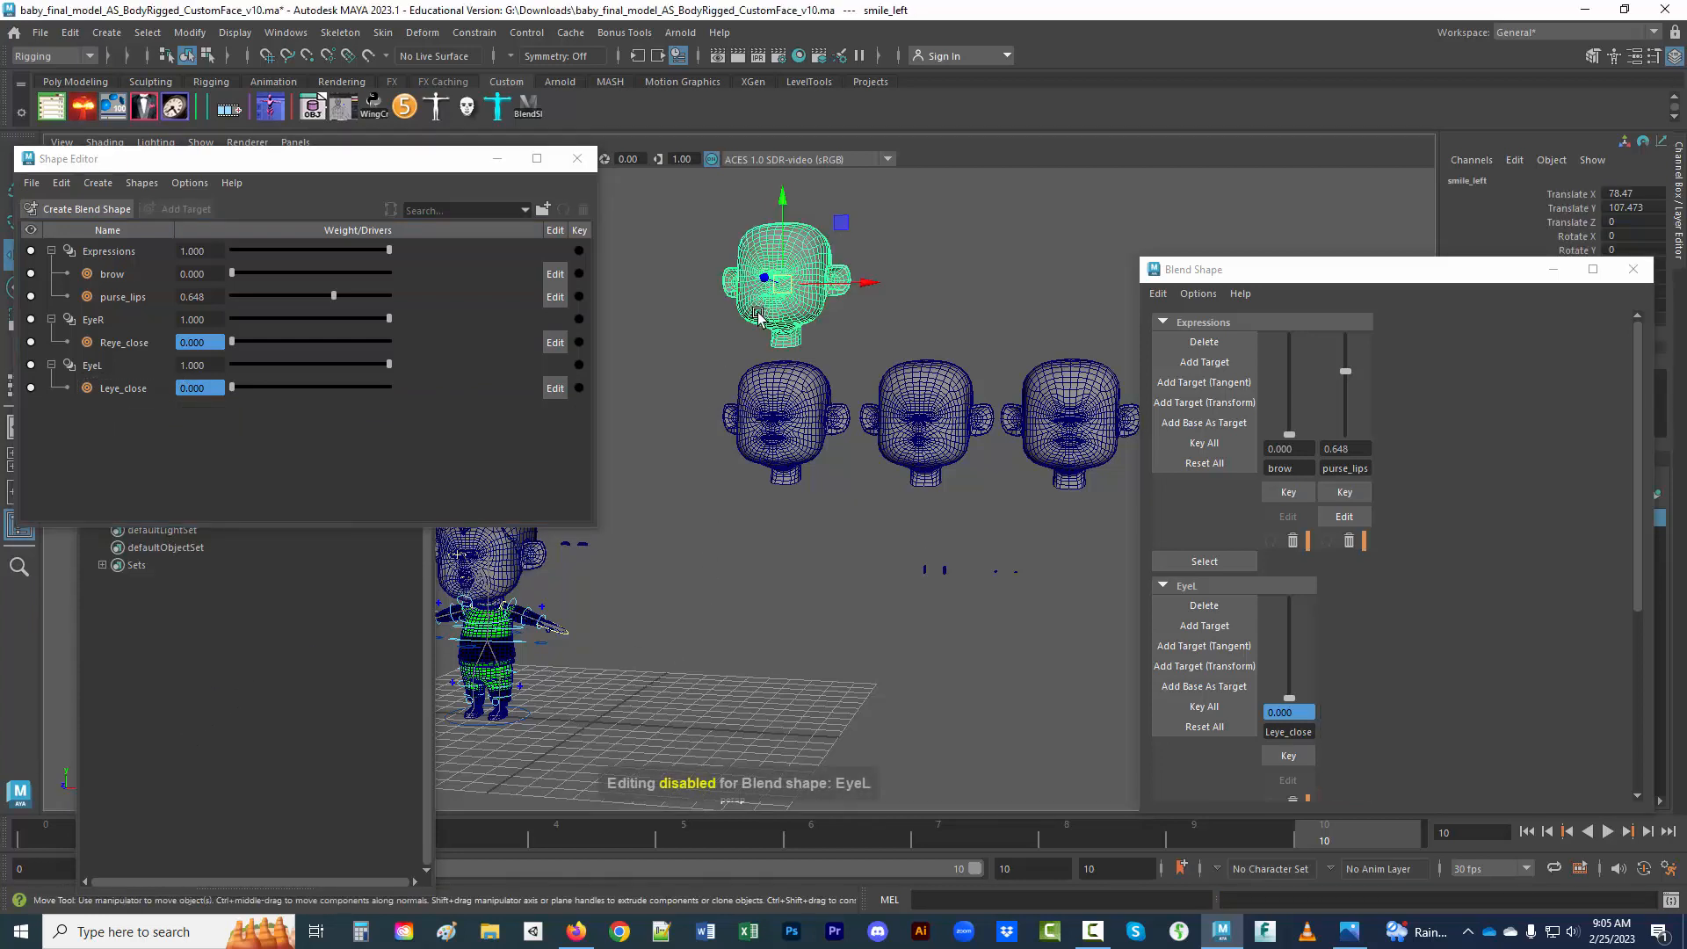
left_click(534, 565)
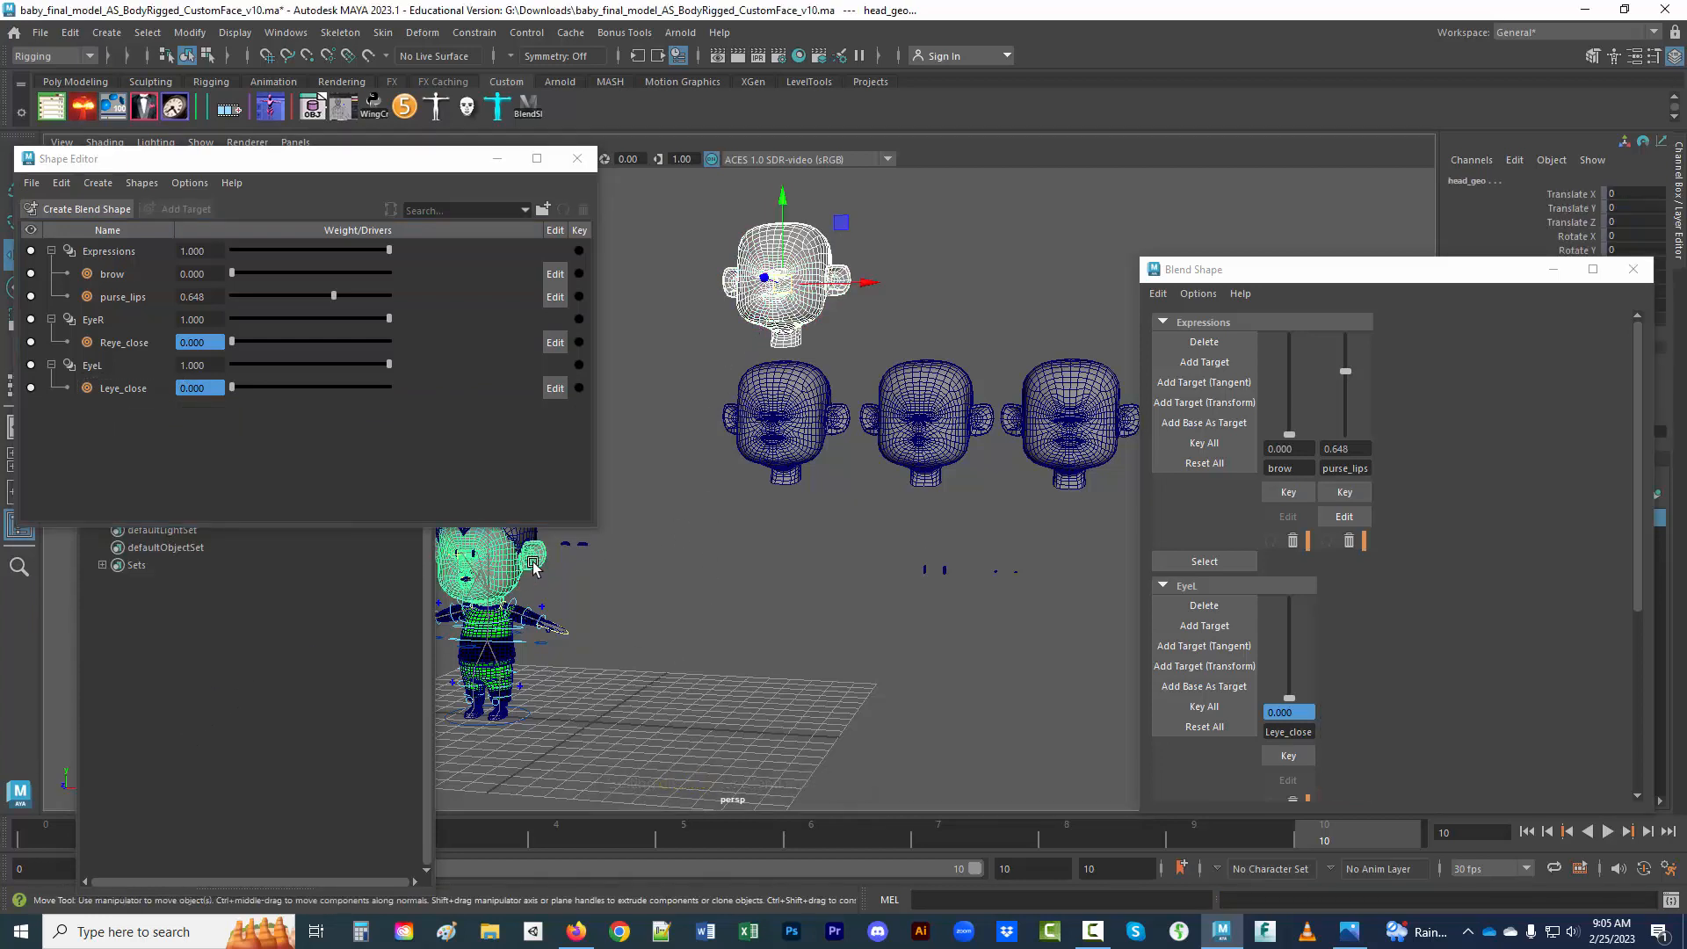
left_click(417, 35)
mouse_move(564, 488)
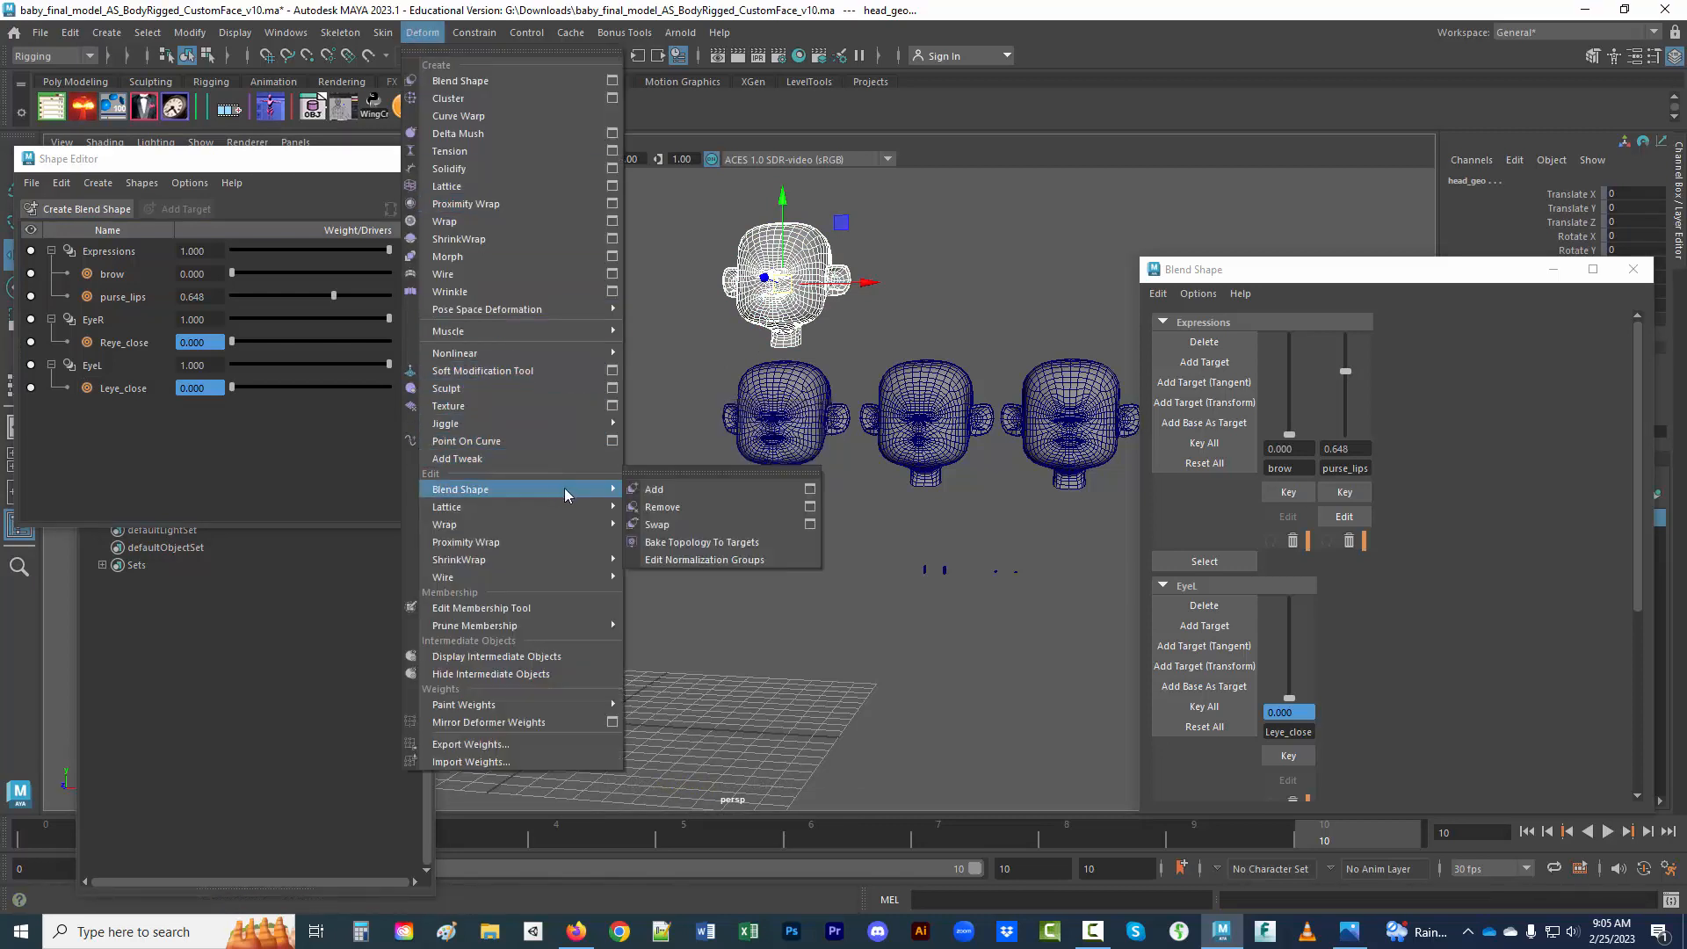
left_click(809, 489)
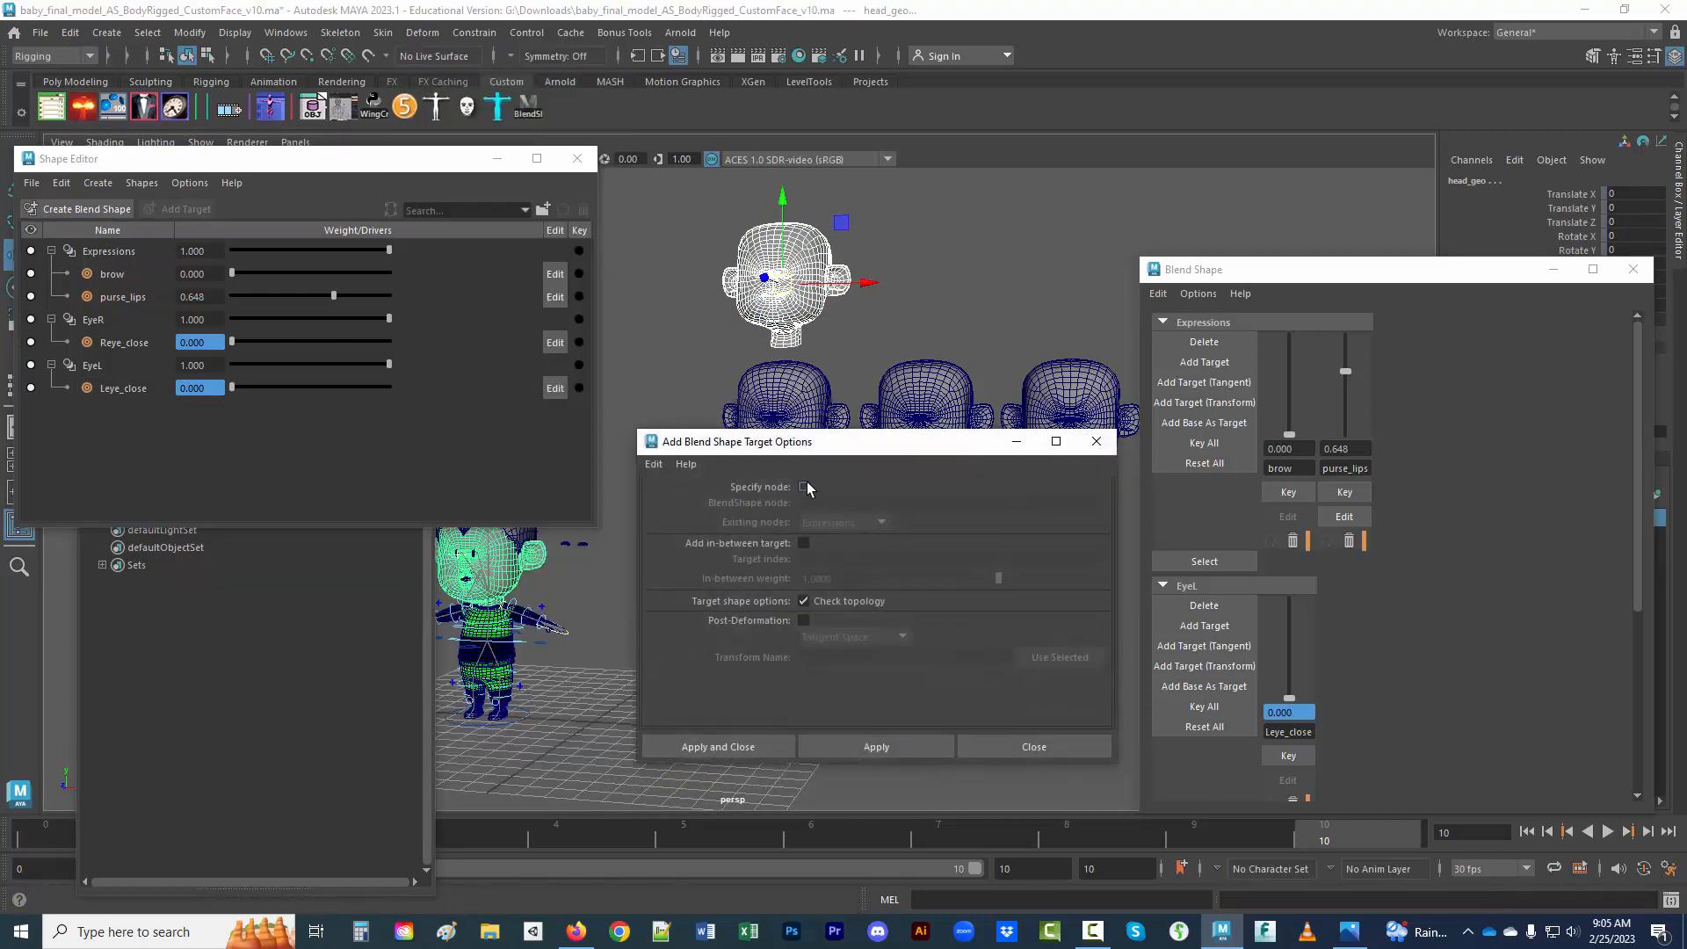
- Specify Expressions as the existing blend shape node, add smile_left to it as a target, and close the options
left_click(784, 513)
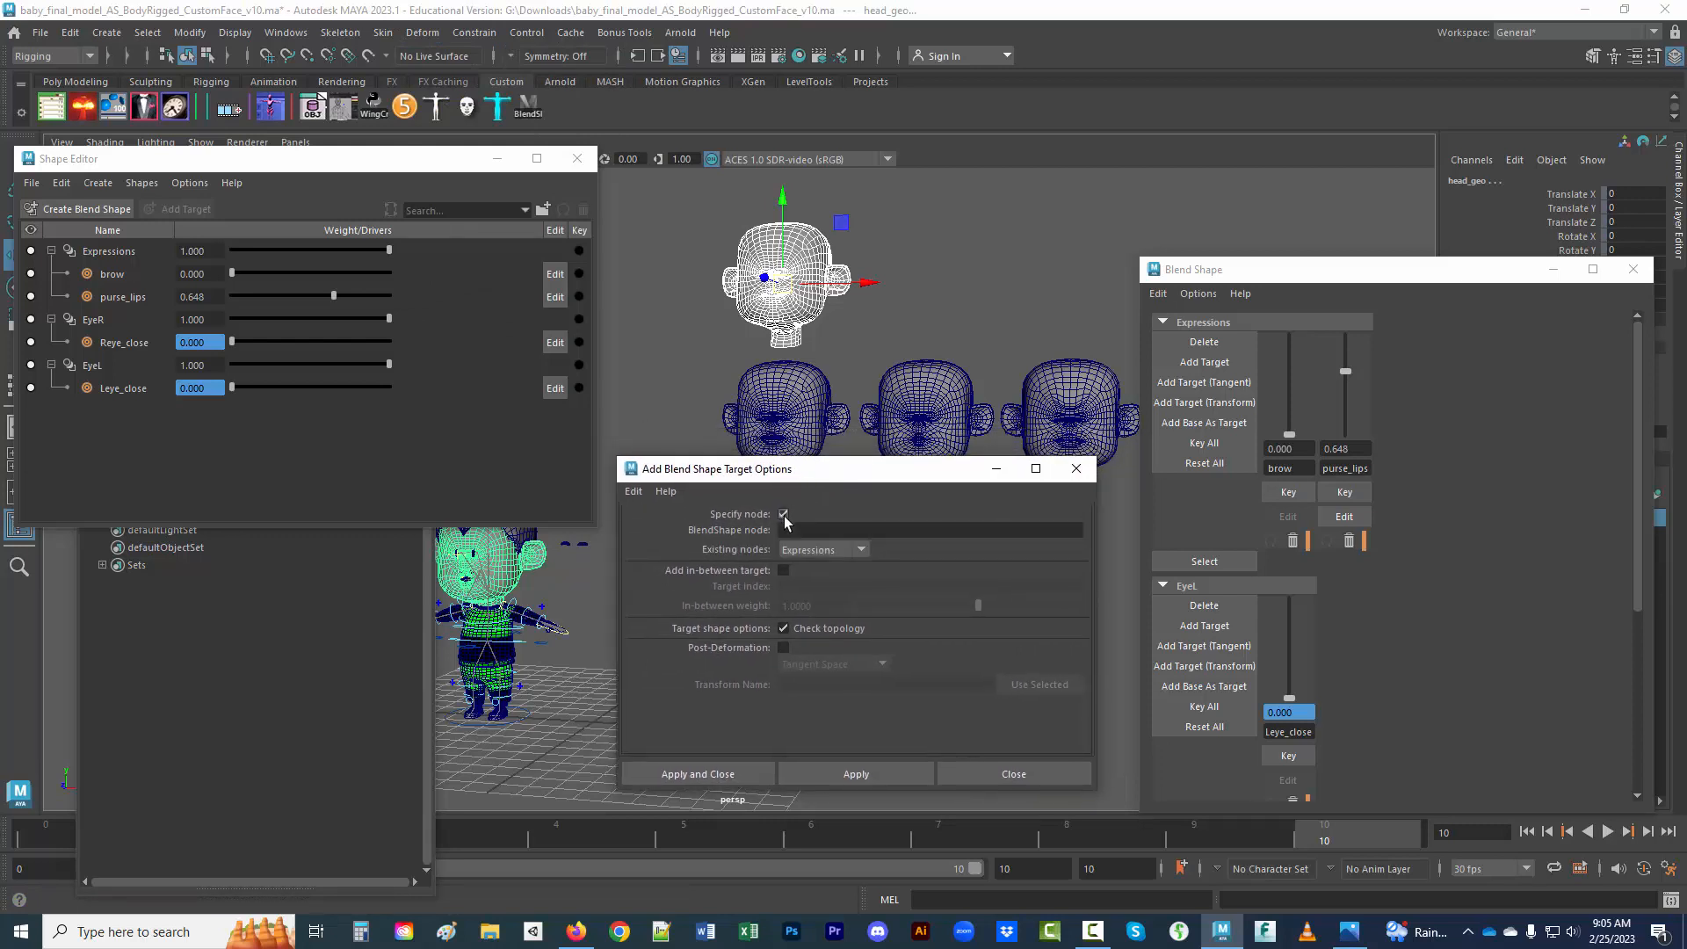
left_click(817, 549)
left_click(828, 568)
left_click(857, 552)
left_click(837, 570)
left_click(841, 775)
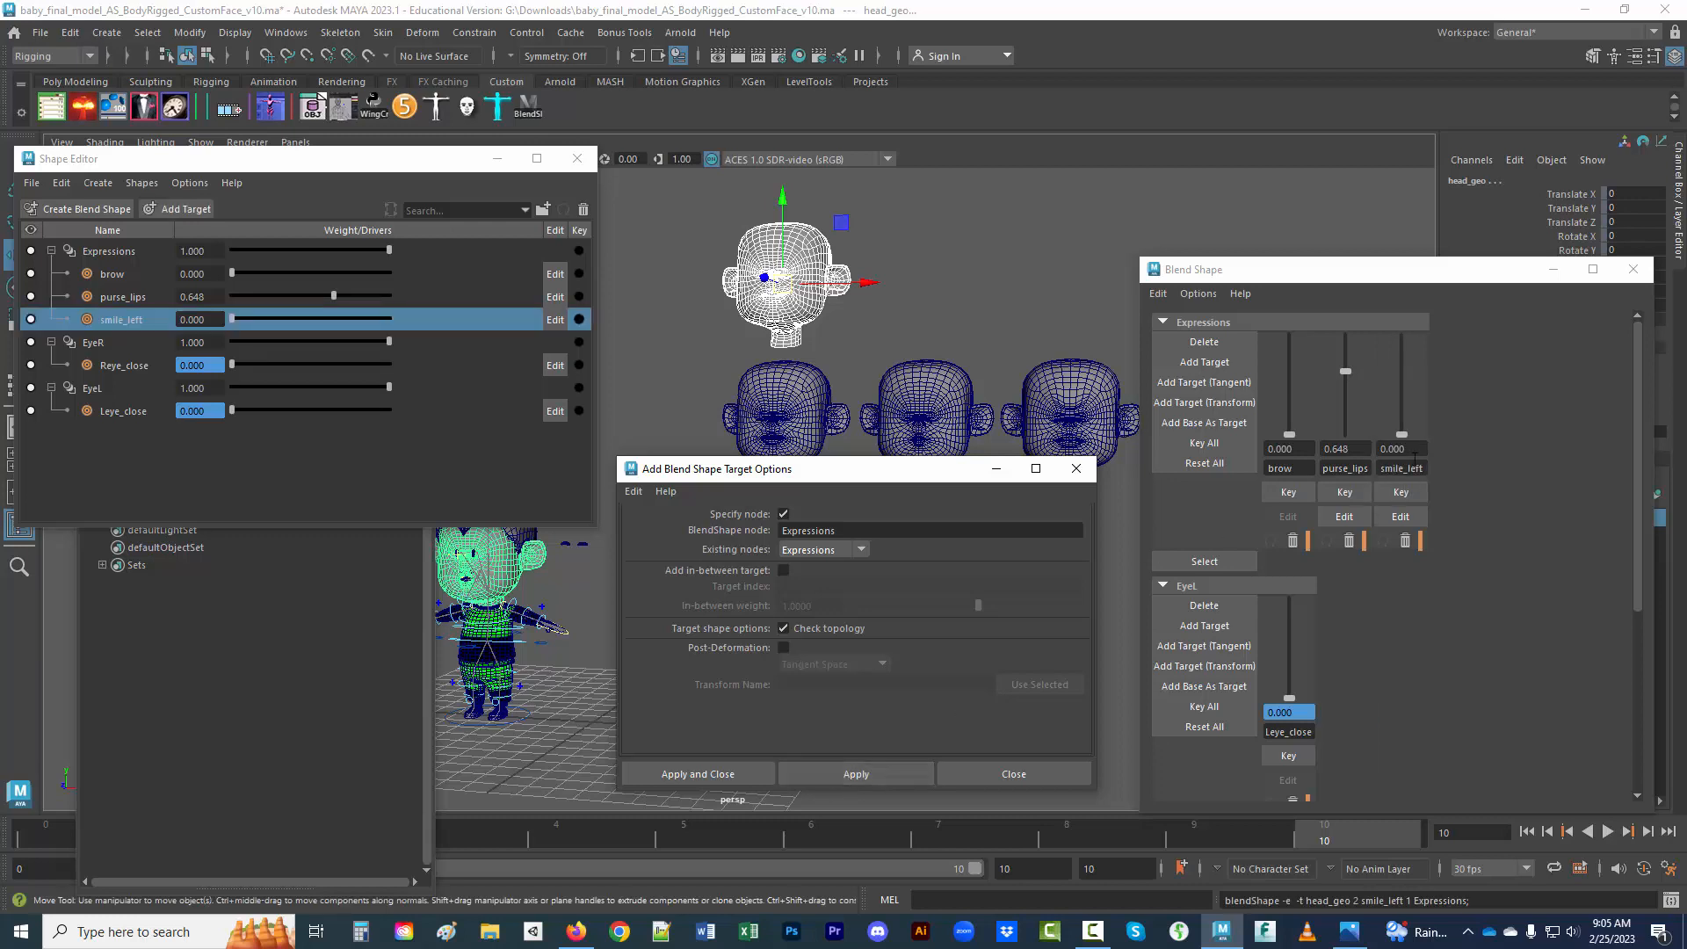
left_click(1076, 468)
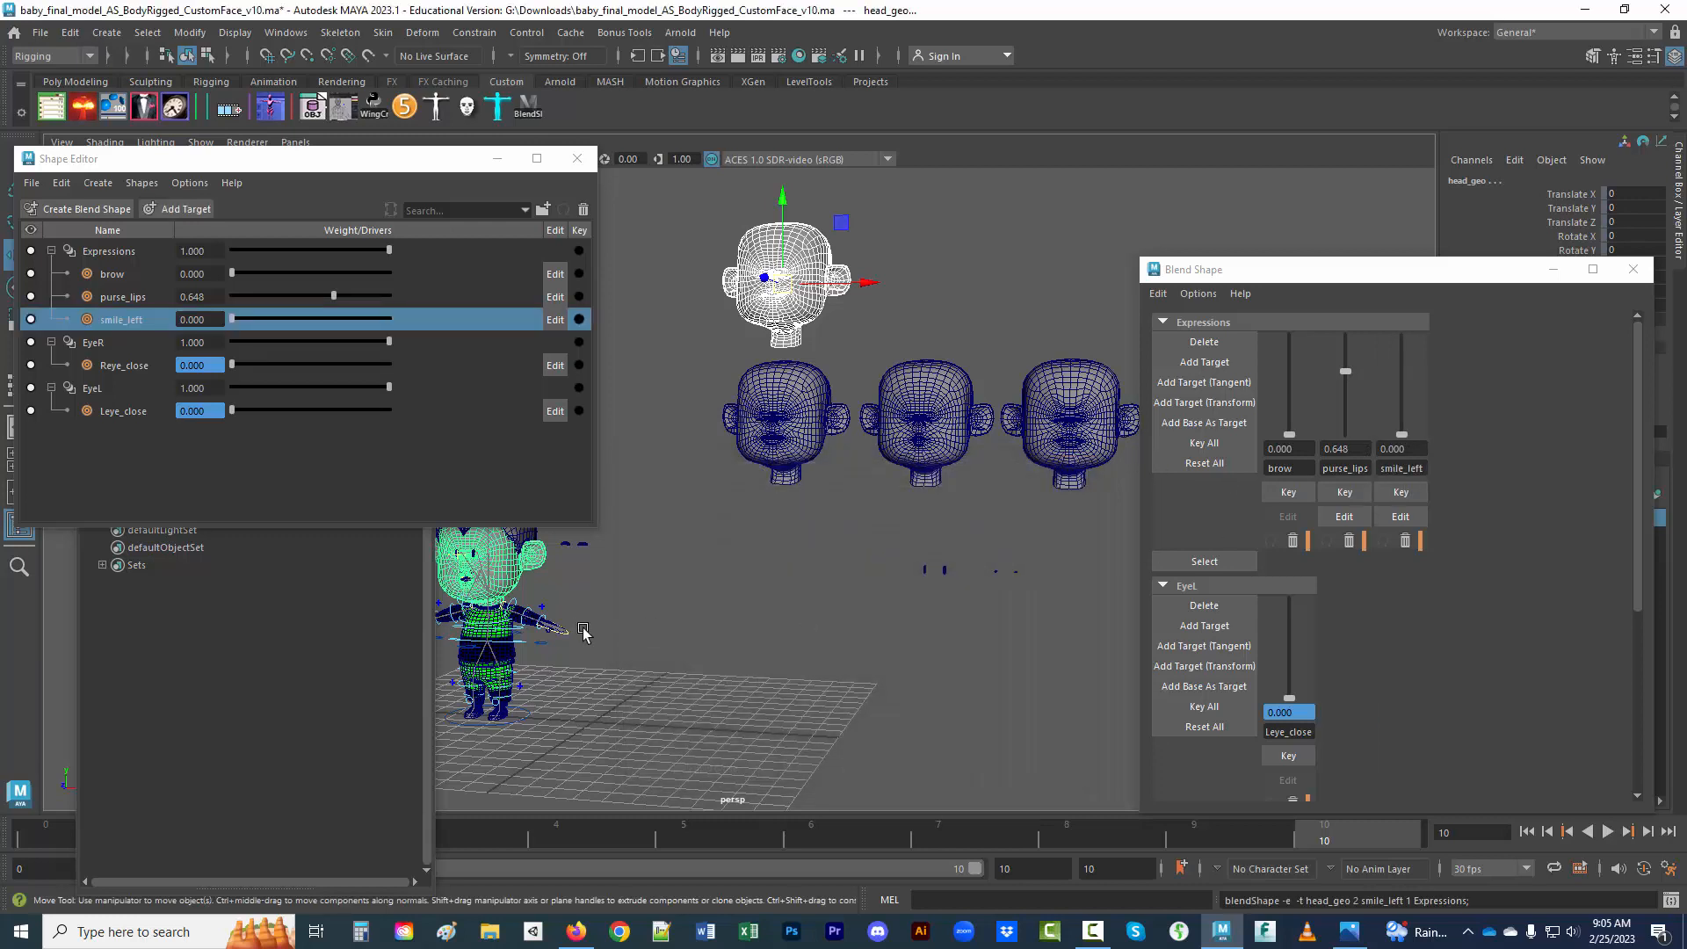
- Select the rigged head_geo and raise the smile_left weight to 1.000 in the Expressions blend shape
left_click(533, 577)
left_click(533, 577)
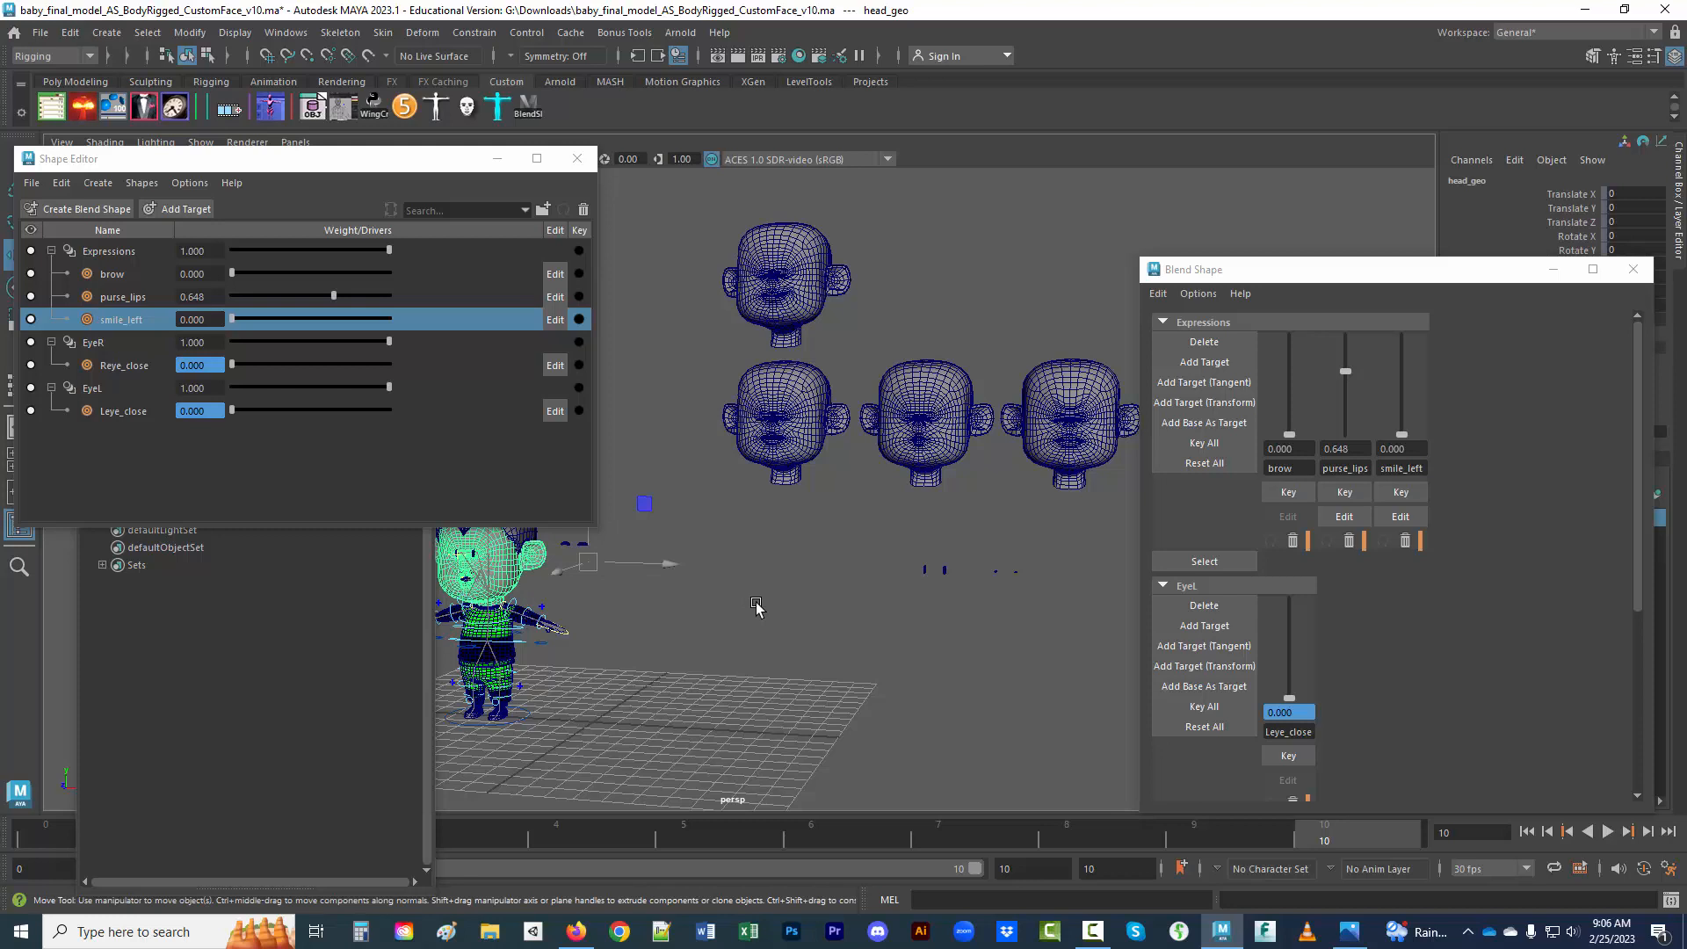
key("f")
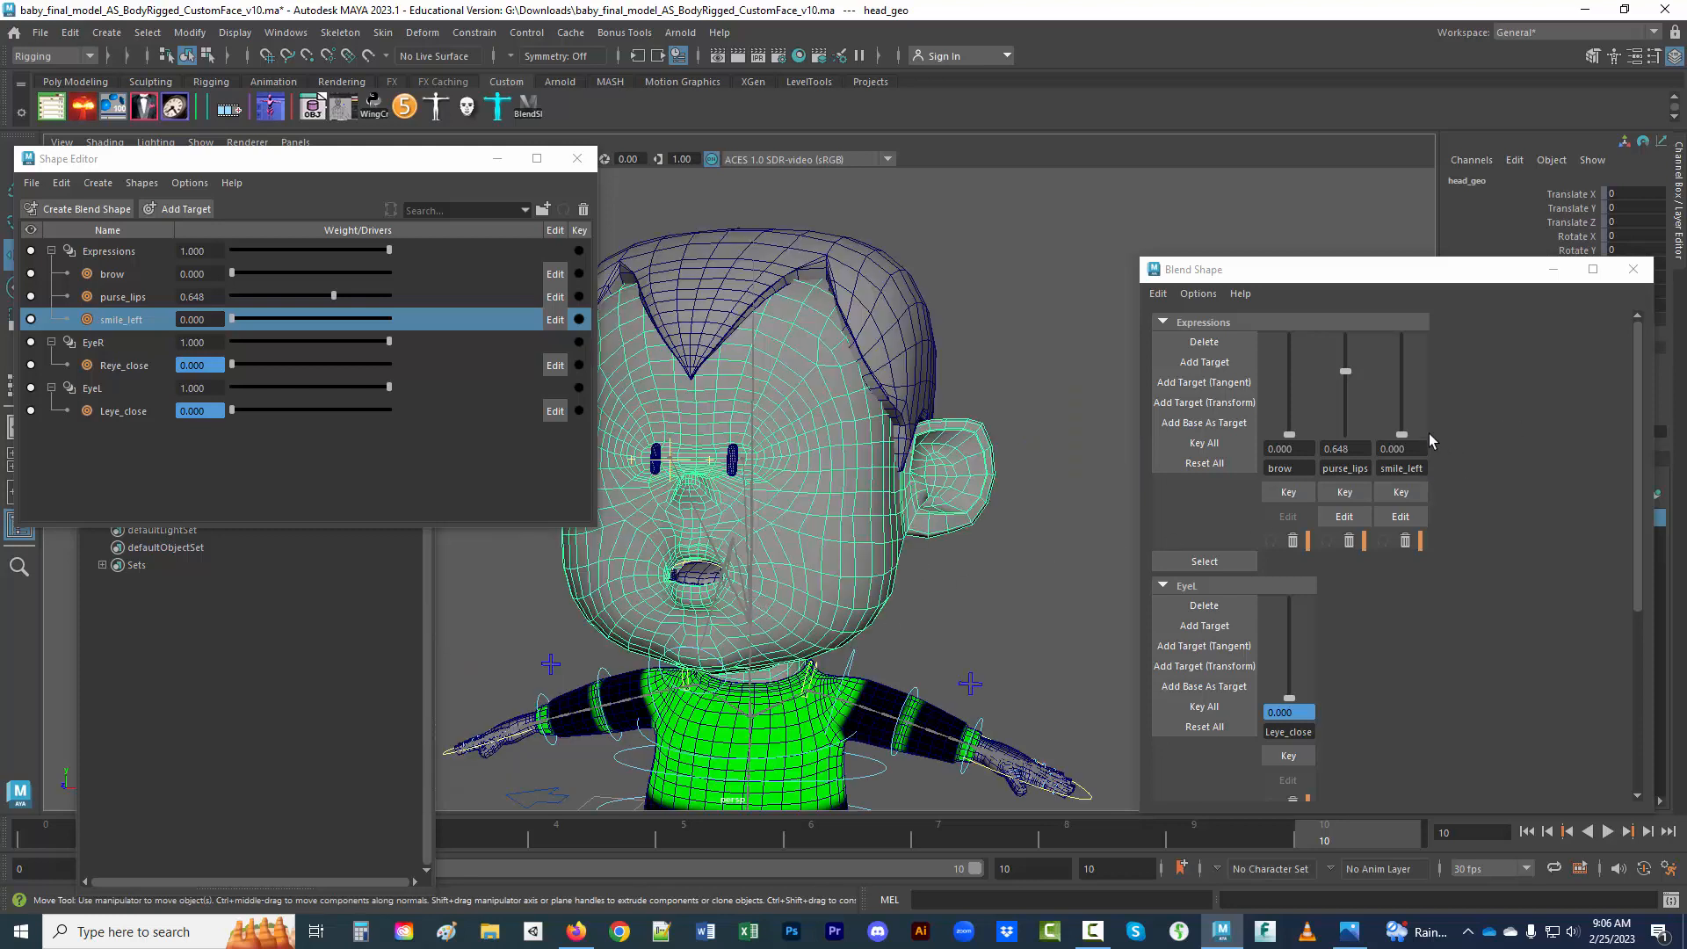
left_click_drag(1403, 437, 1406, 341)
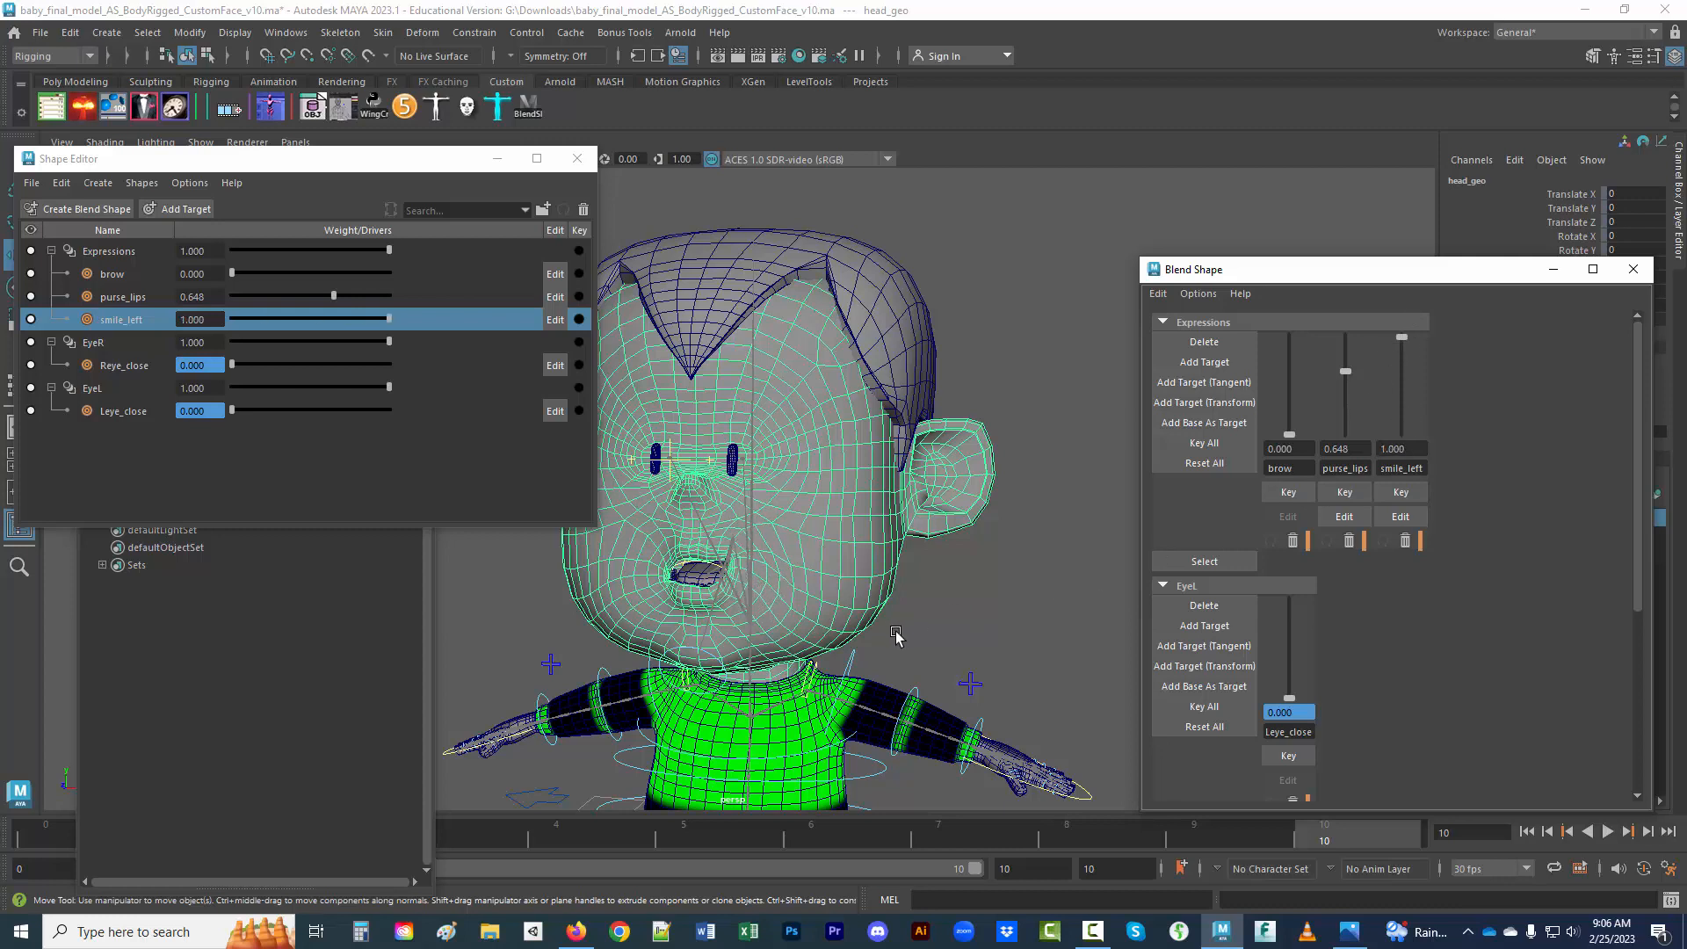
- Test the smile_left target at weights of 1.5 and -1, and set it back to 1
left_click(1418, 449)
type("1.5")
key("Return")
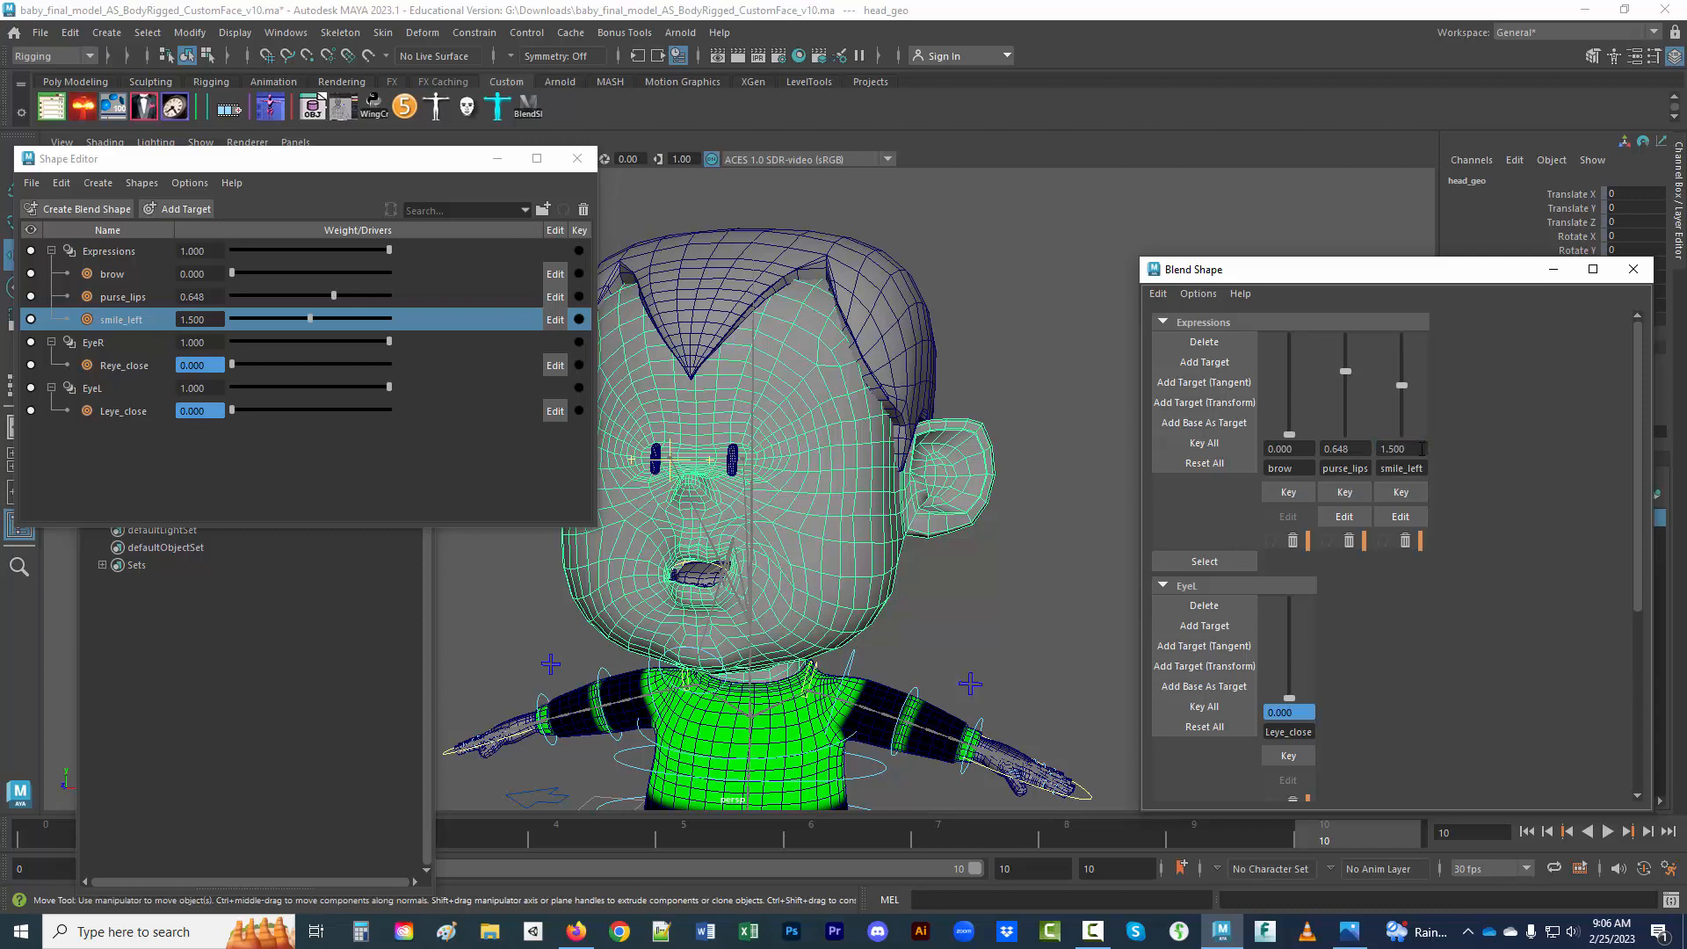
left_click(1422, 449)
type("-1")
key("Return")
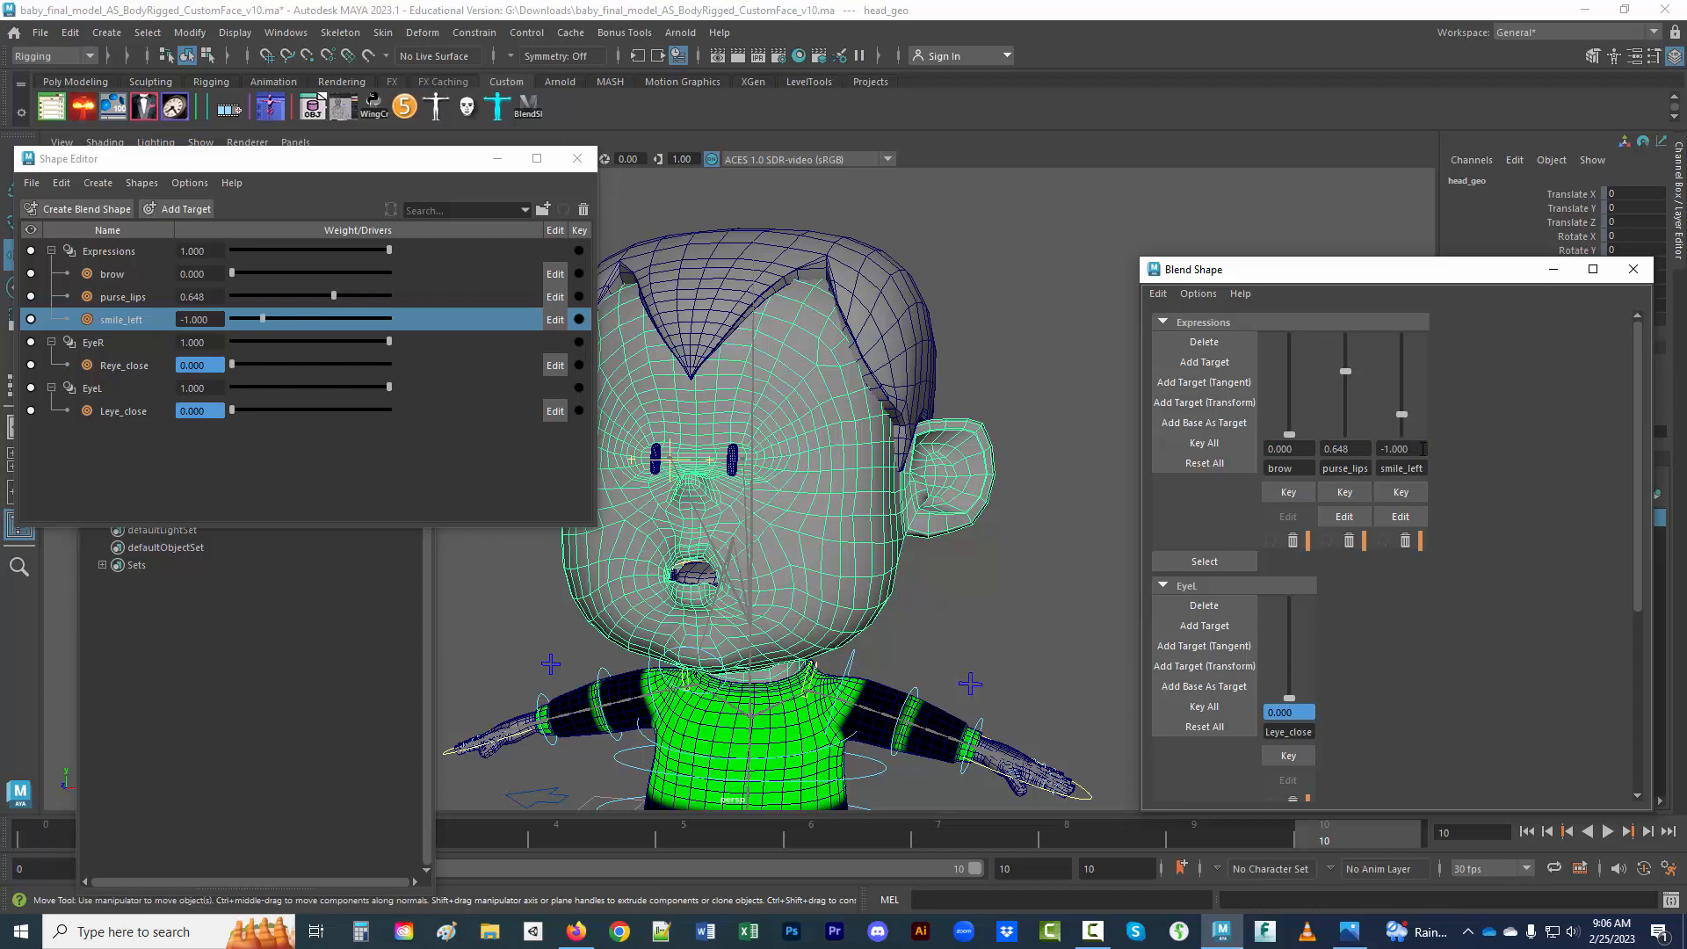
left_click(1422, 449)
type("1")
key("Return")
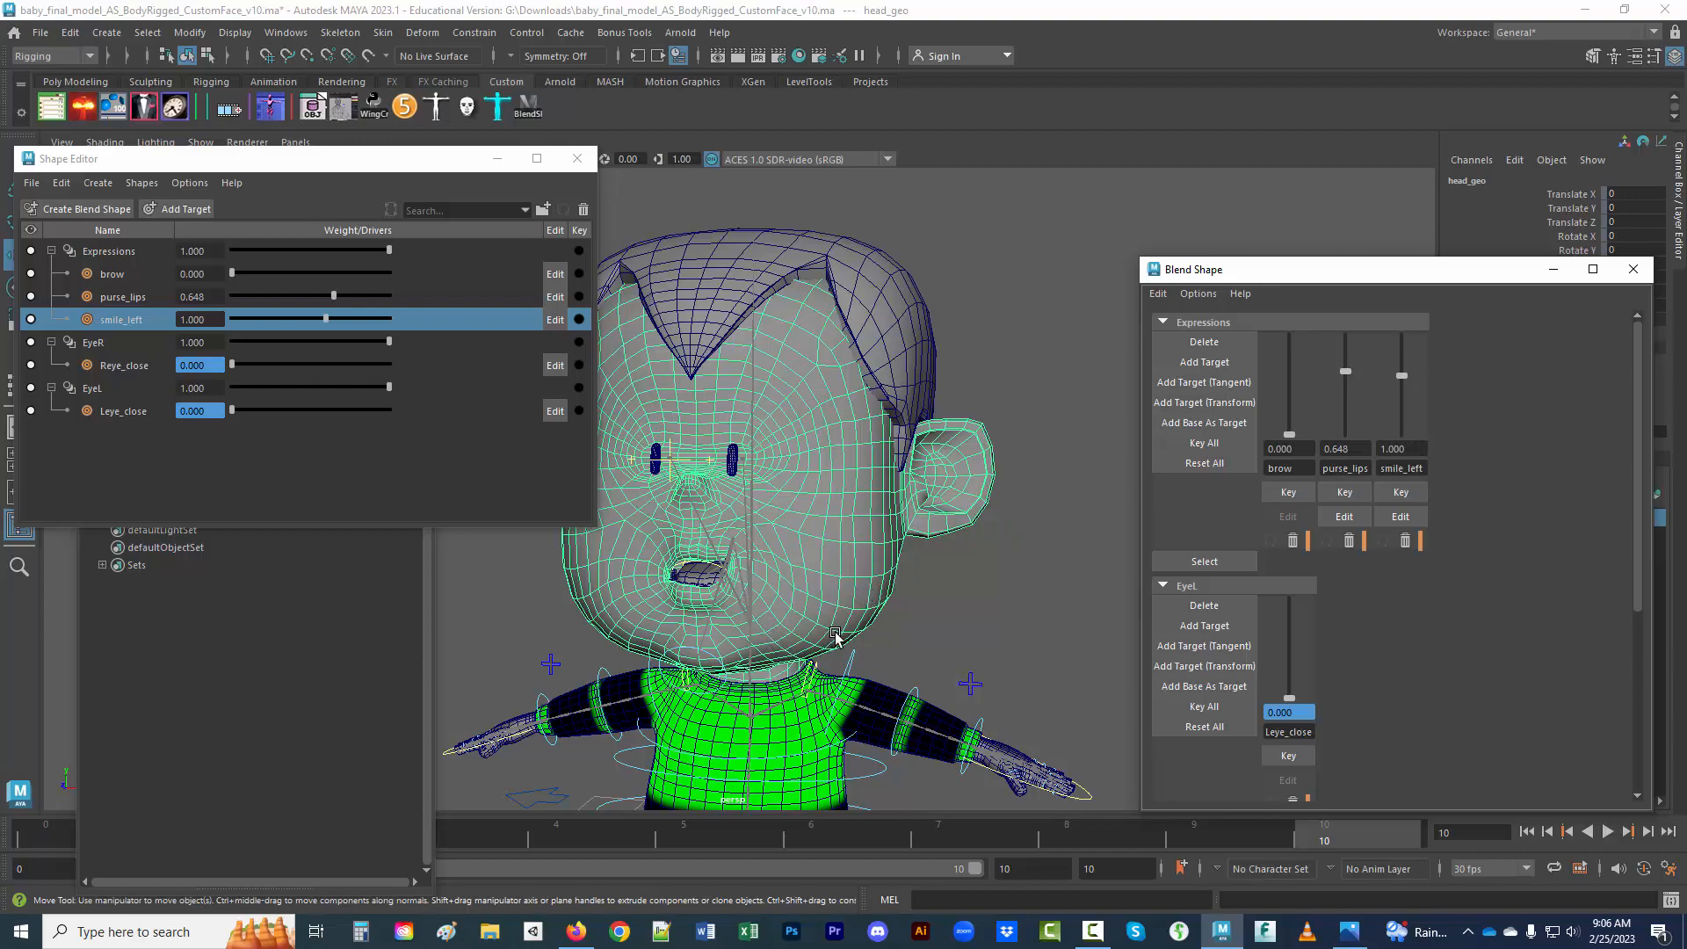
- Rotate the FKJaw_M jaw control to close the baby's mouth, and deselect it
left_click_drag(835, 635, 798, 570, "alt")
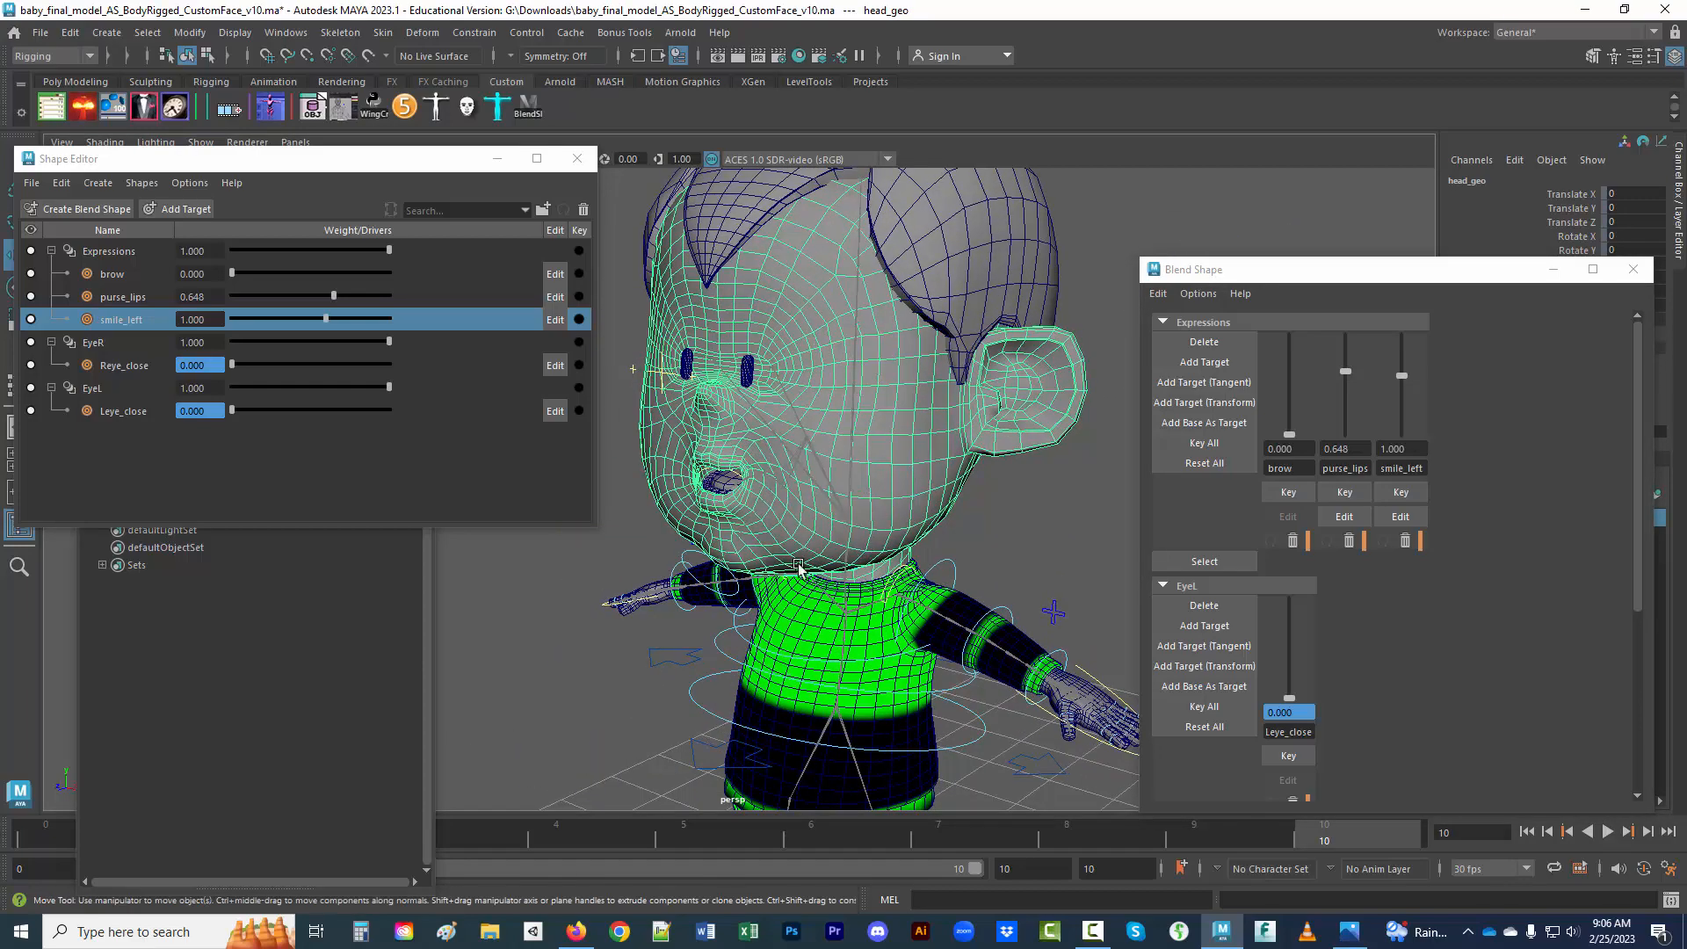
left_click(684, 561)
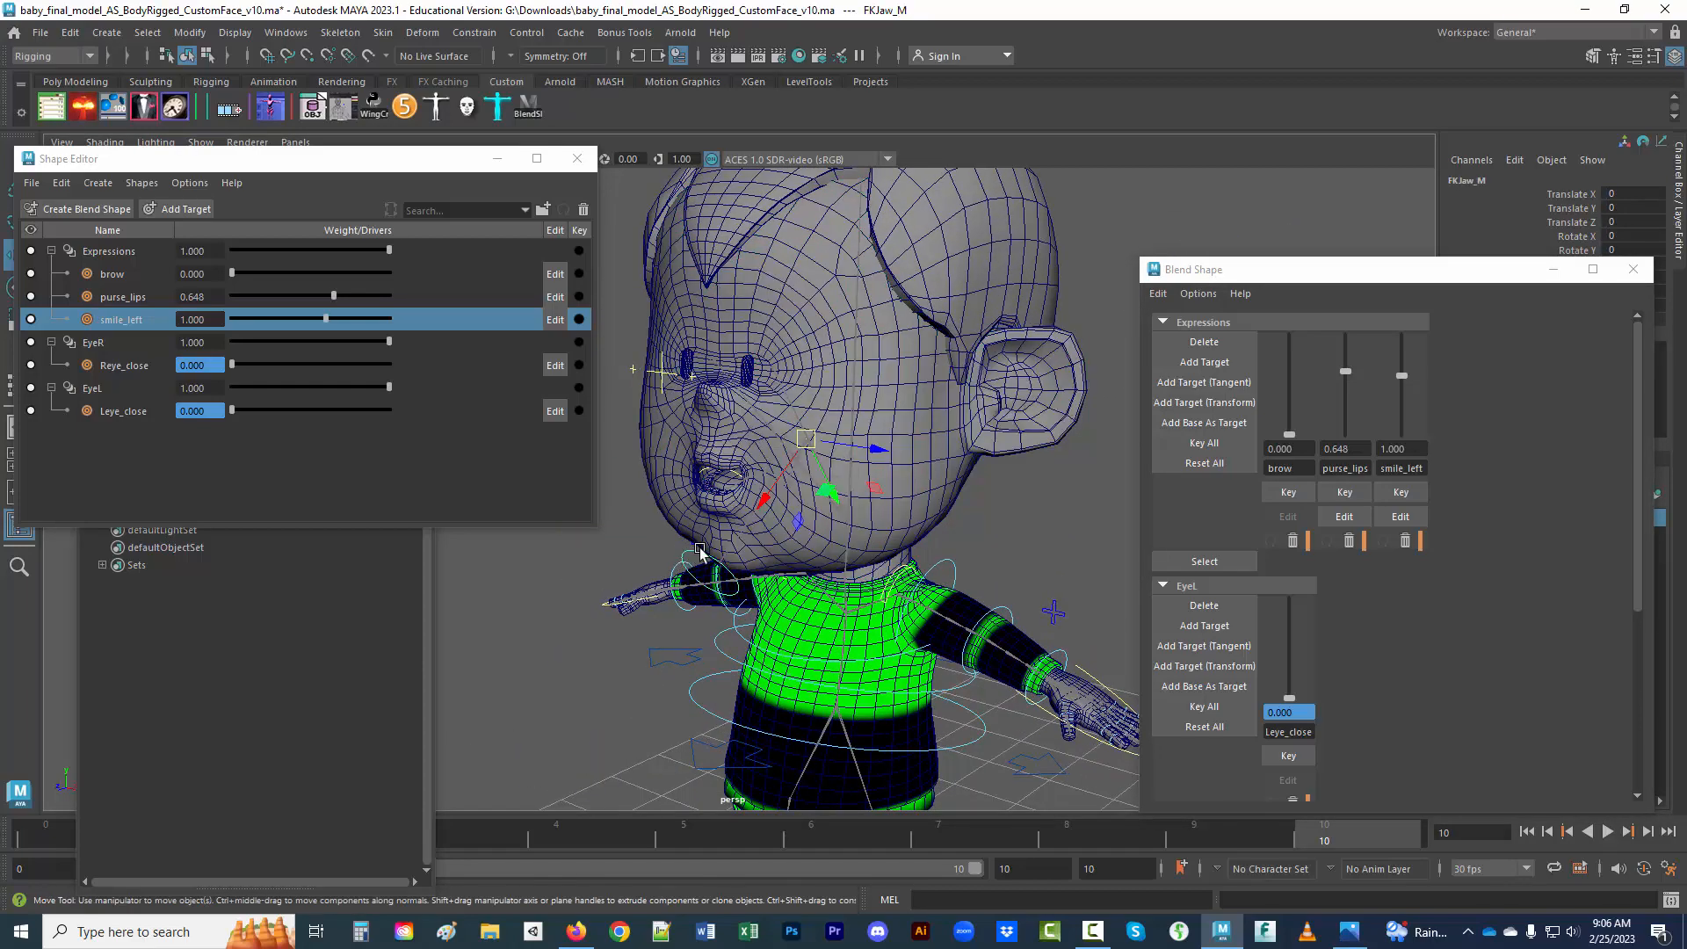
key("e")
mouse_move(759, 434)
left_mouse_down()
mouse_move(754, 452)
mouse_move(772, 456)
left_mouse_up()
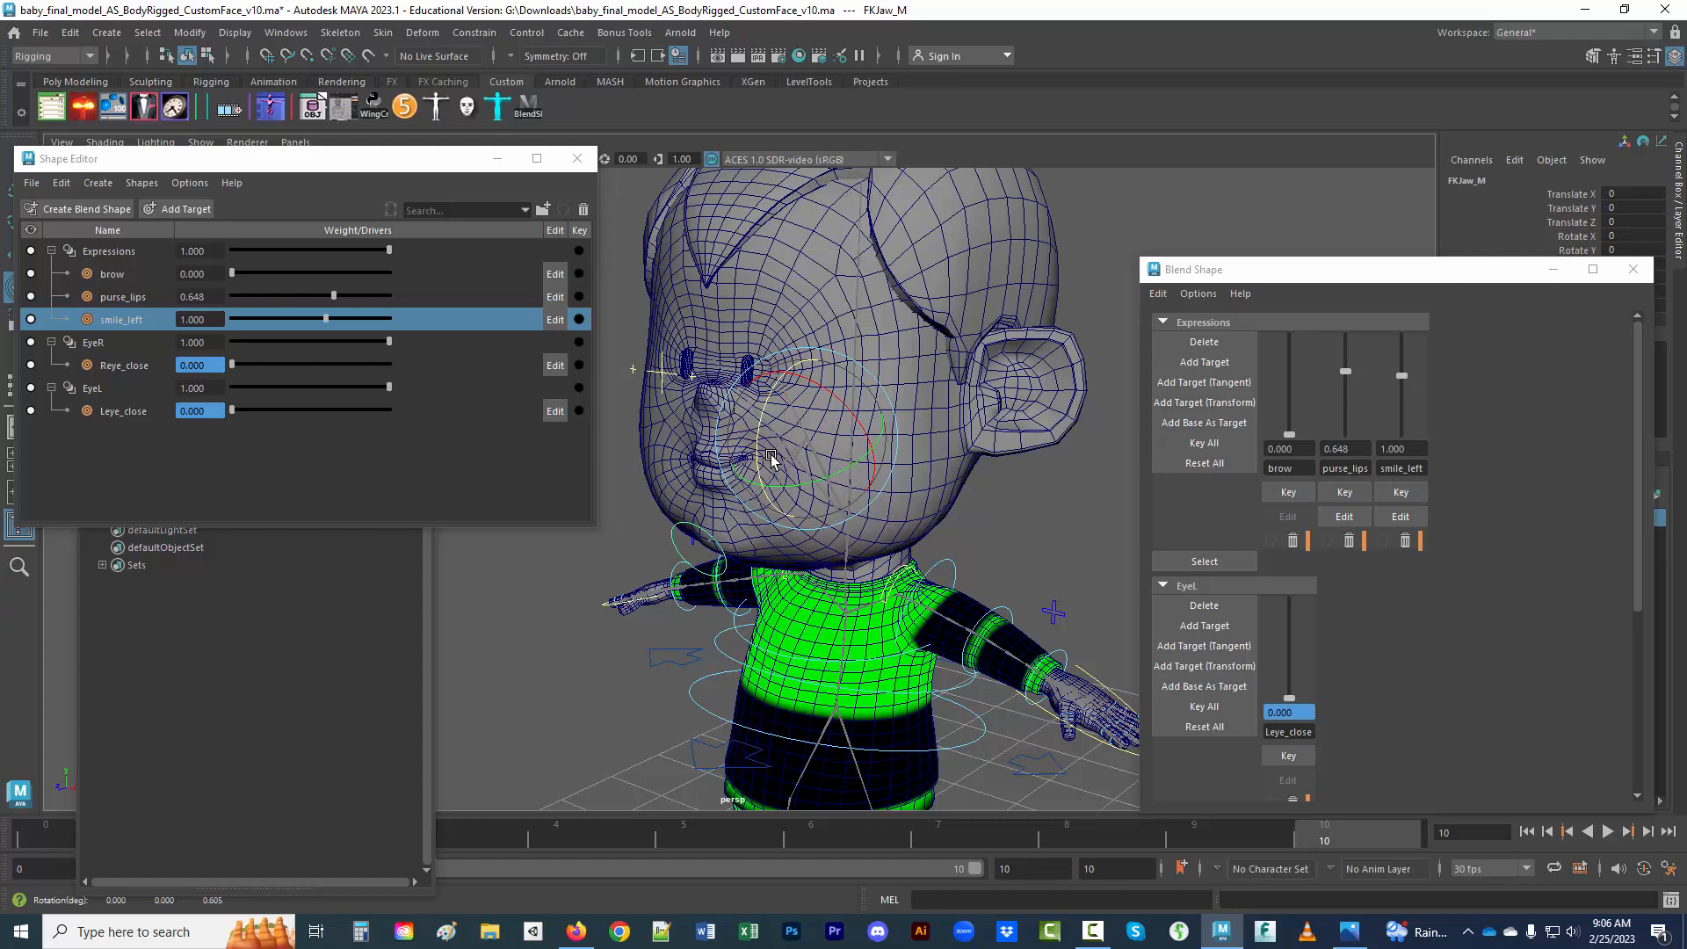
left_click(580, 589)
- Lower the purse_lips weight to 0 in the Expressions blend shape, keeping the face in front view
left_click_drag(571, 672, 649, 668, "alt")
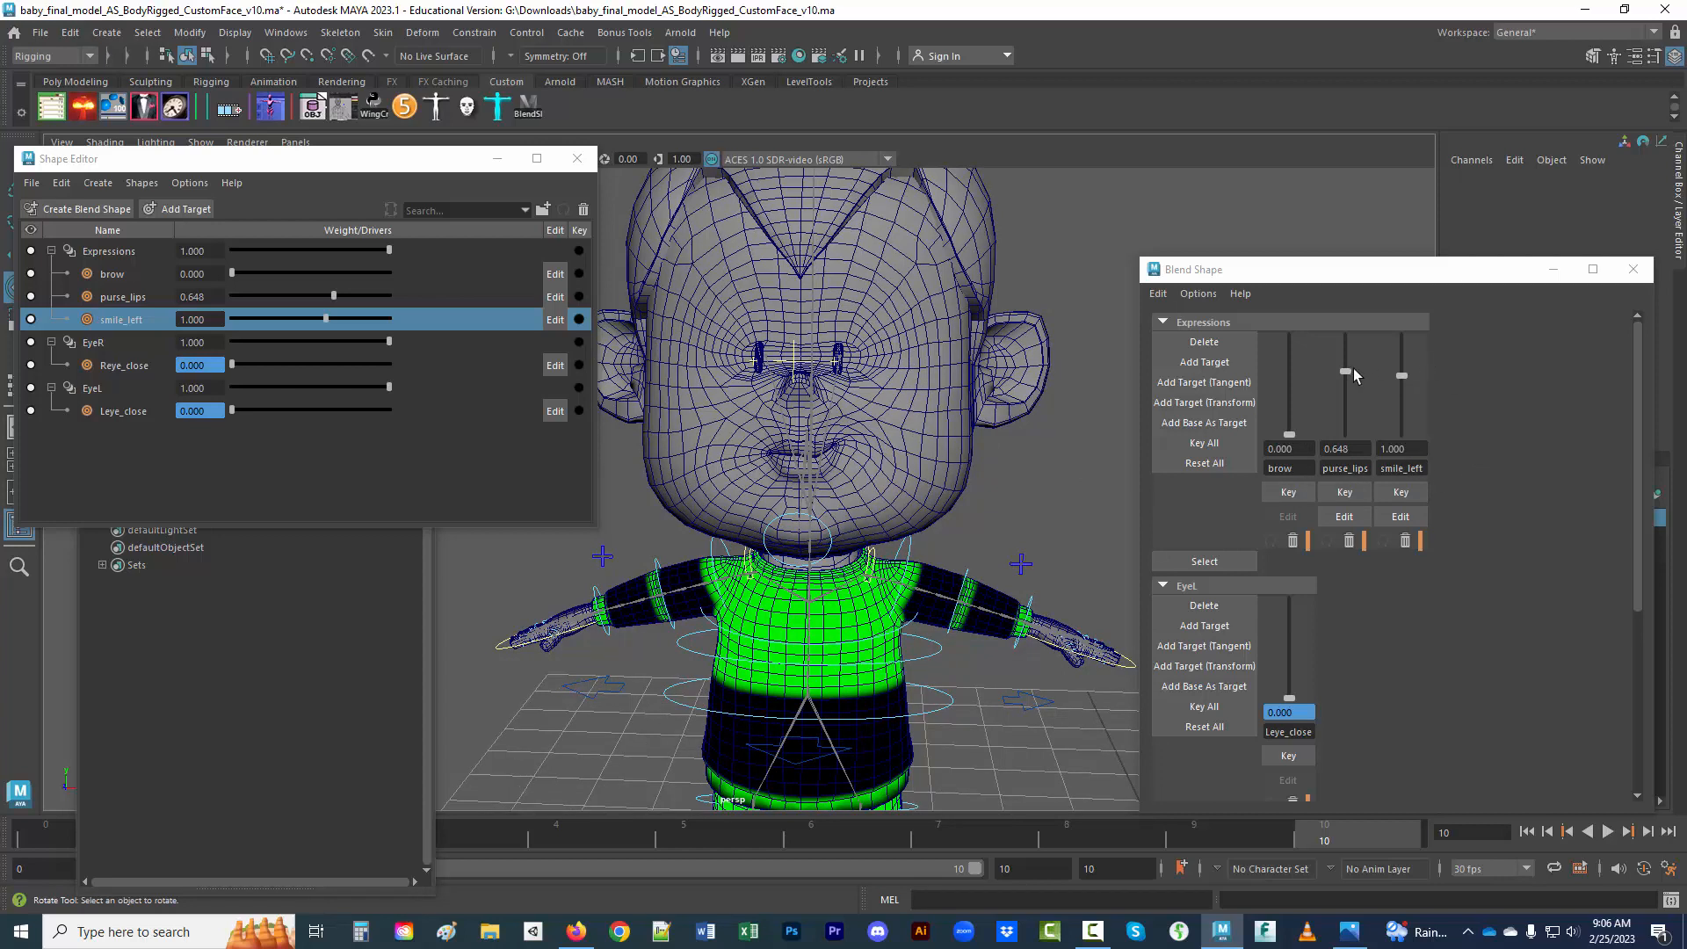
left_click_drag(1354, 369, 1405, 509)
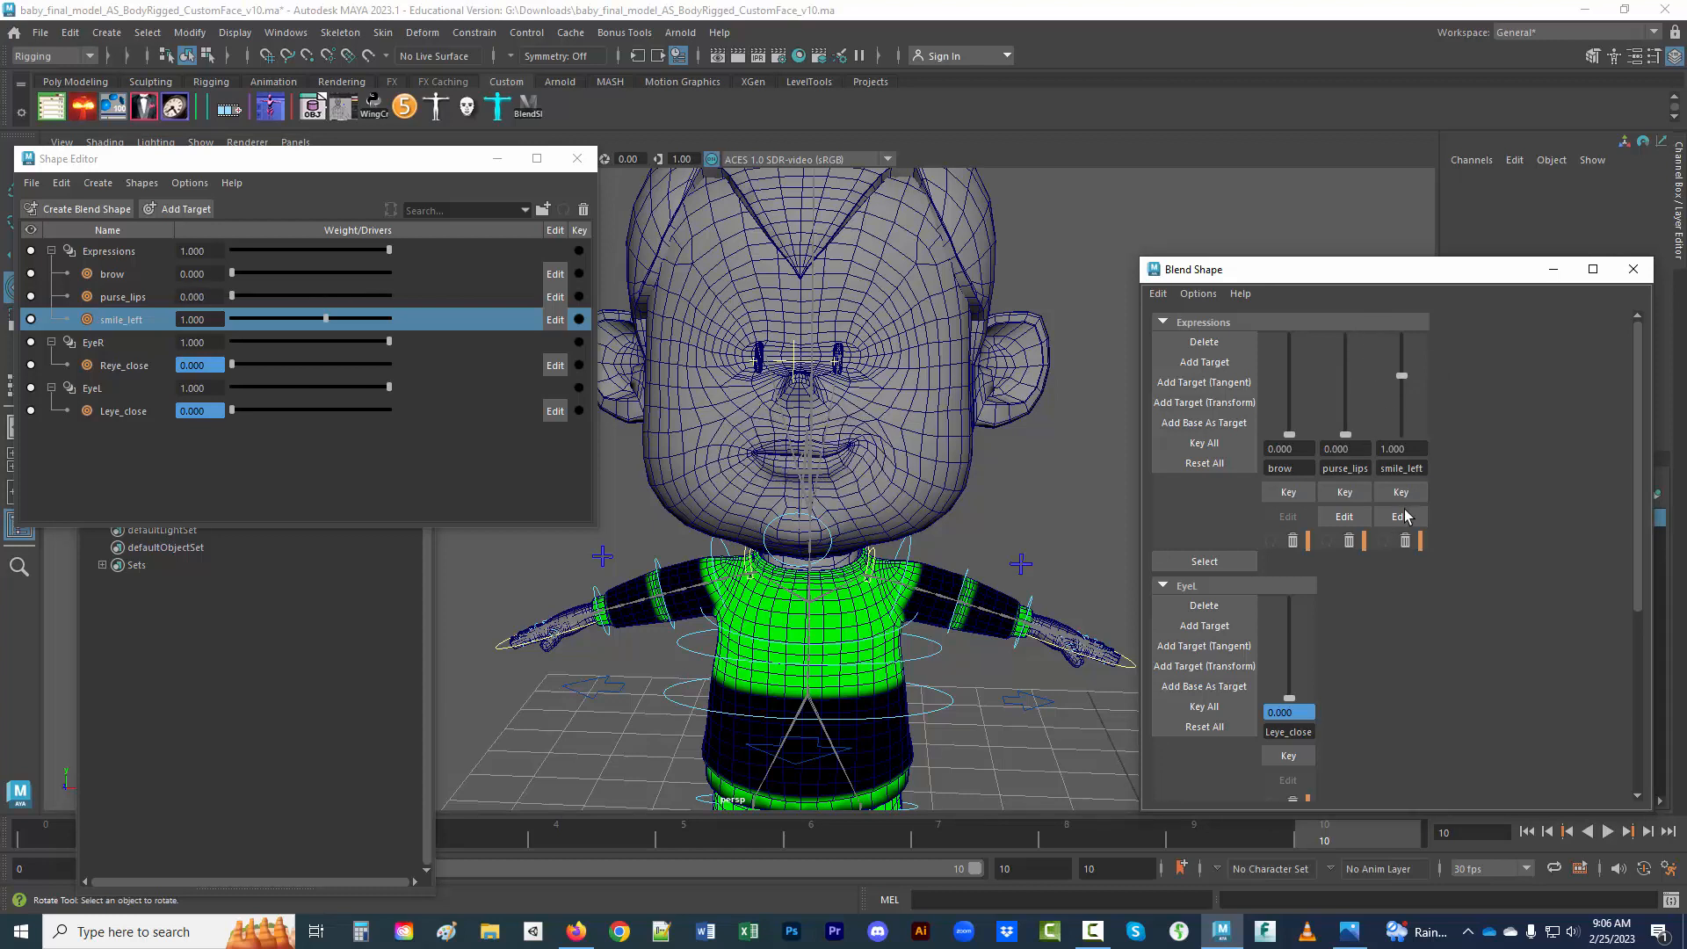
left_click(1031, 530)
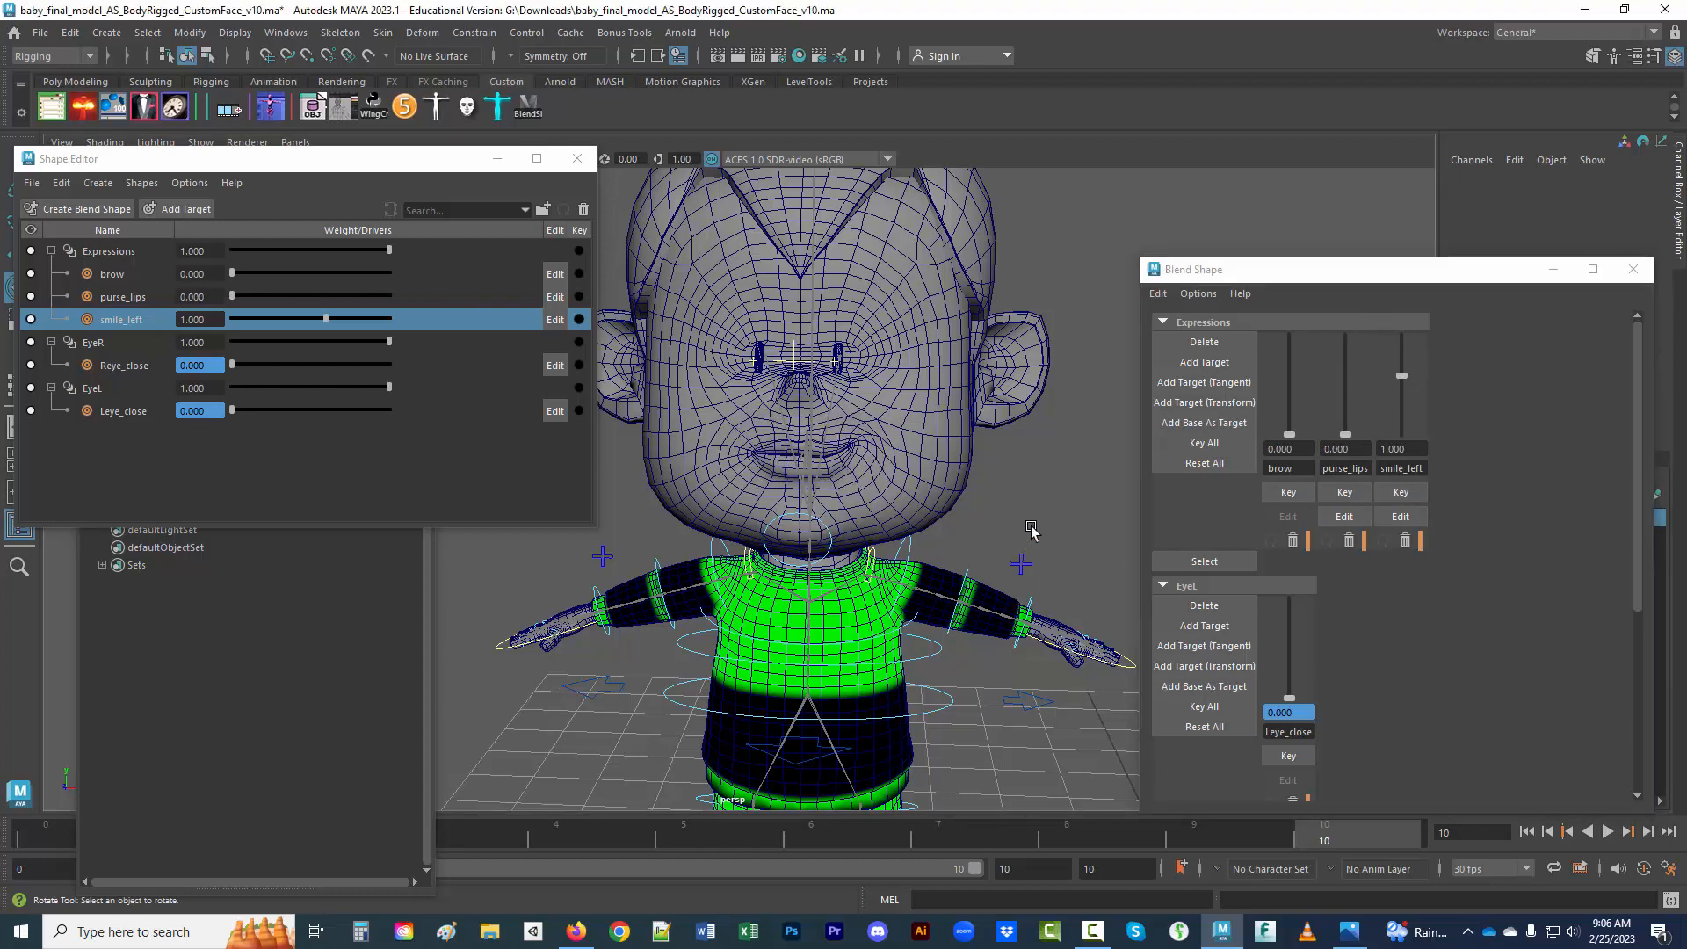